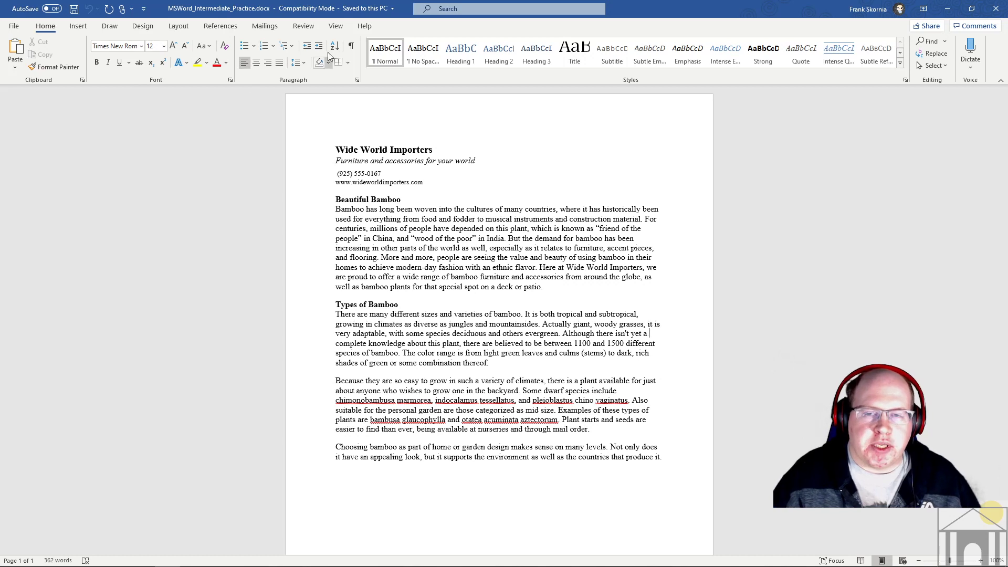
# Step: Examine the insertable page elements, the page and section break types, and the gallery of available shapes
pyautogui.click(79, 27)
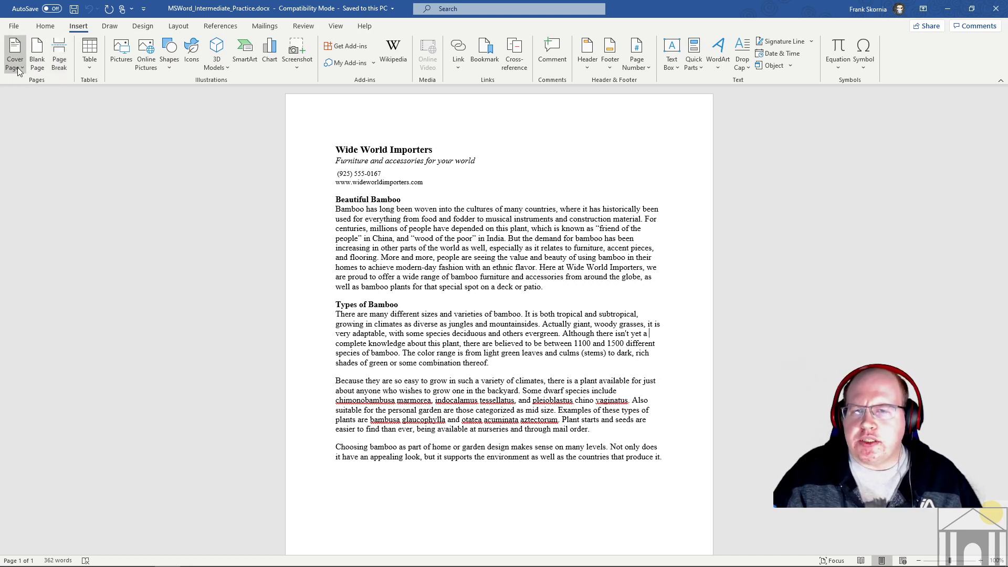
pyautogui.click(179, 27)
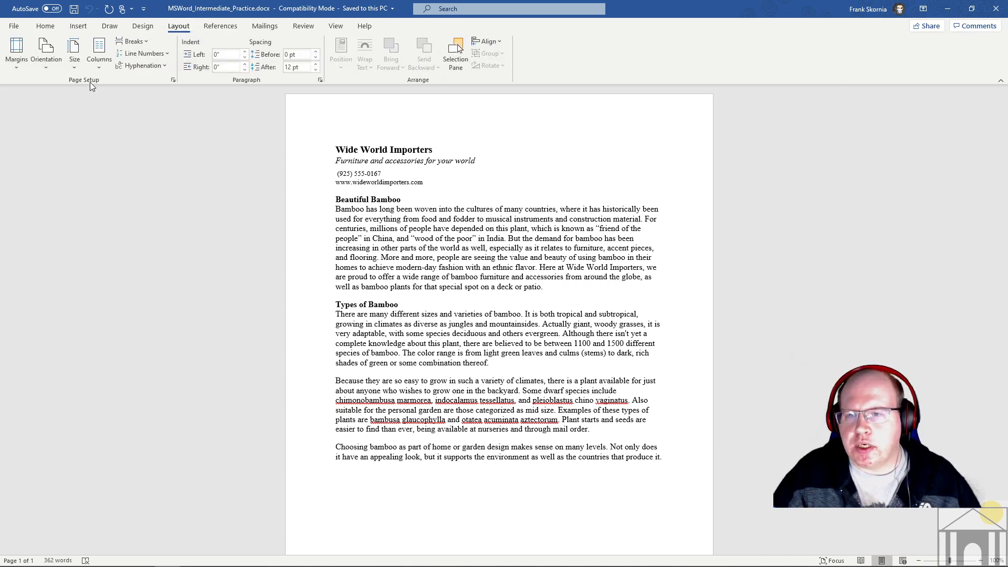
pyautogui.click(148, 42)
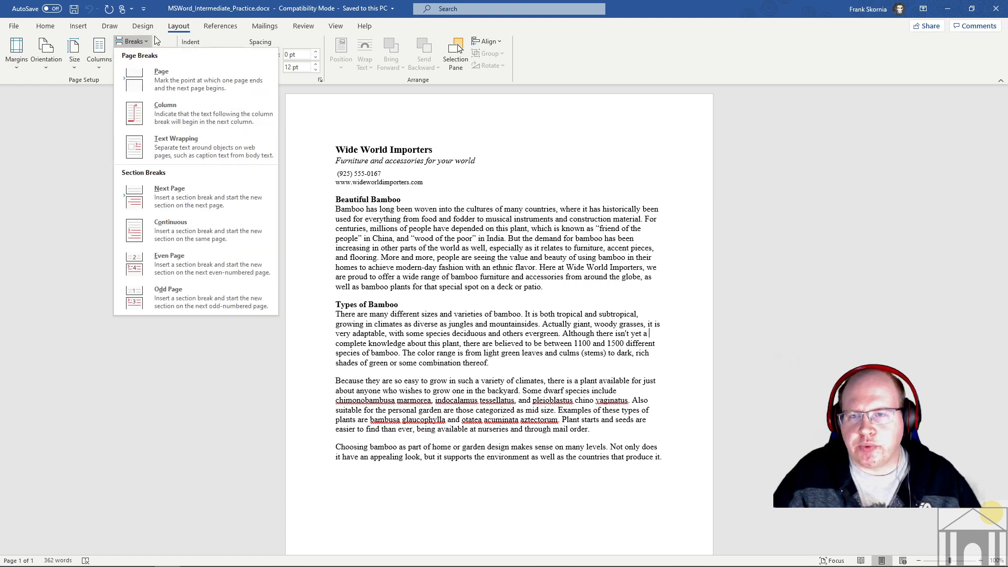
pyautogui.click(77, 27)
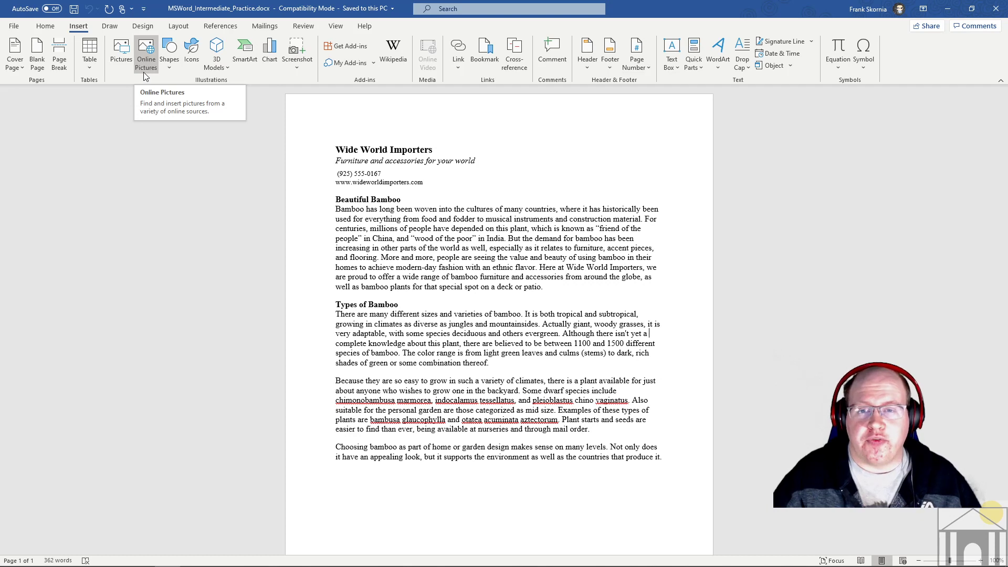
pyautogui.click(174, 67)
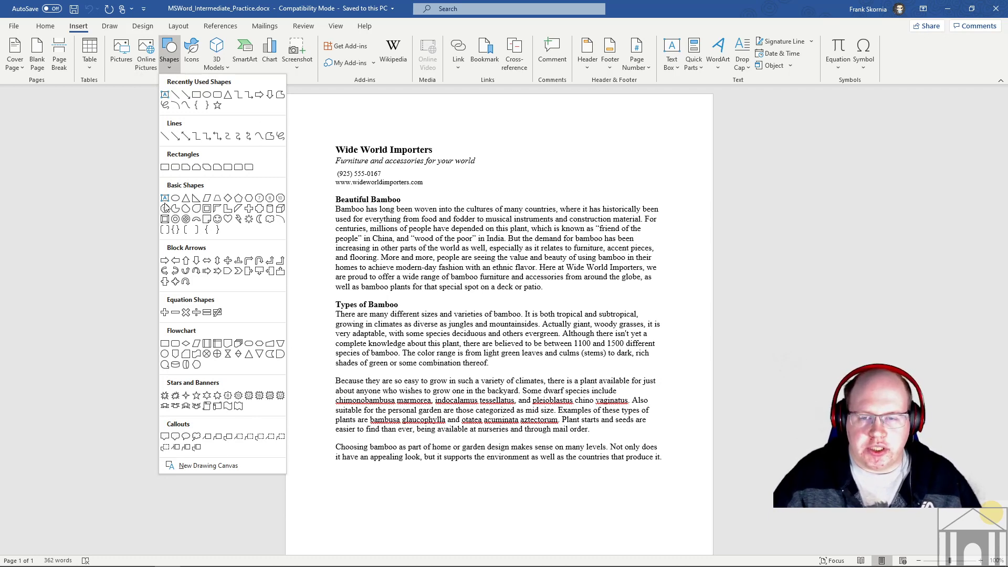
pyautogui.click(125, 172)
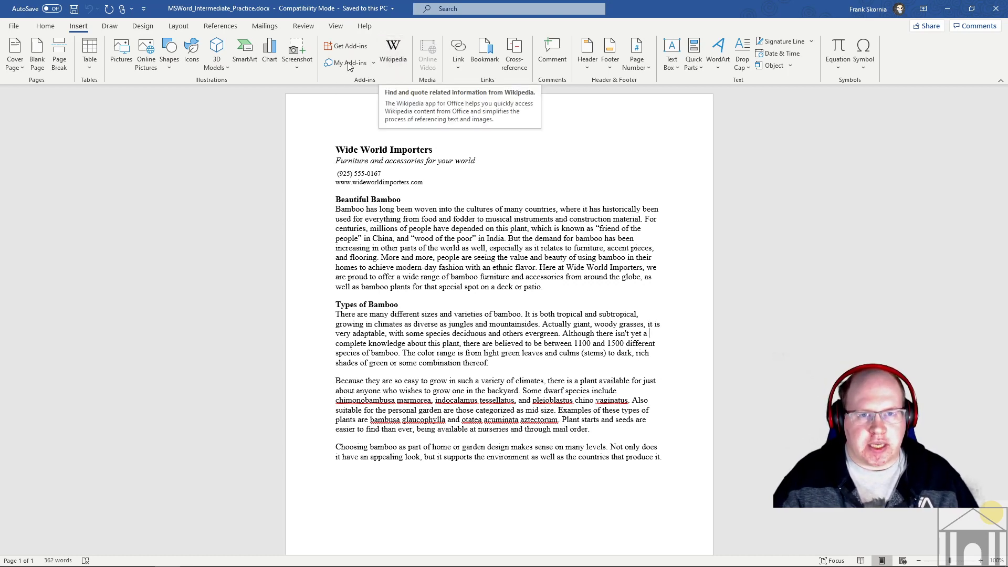
pyautogui.click(397, 62)
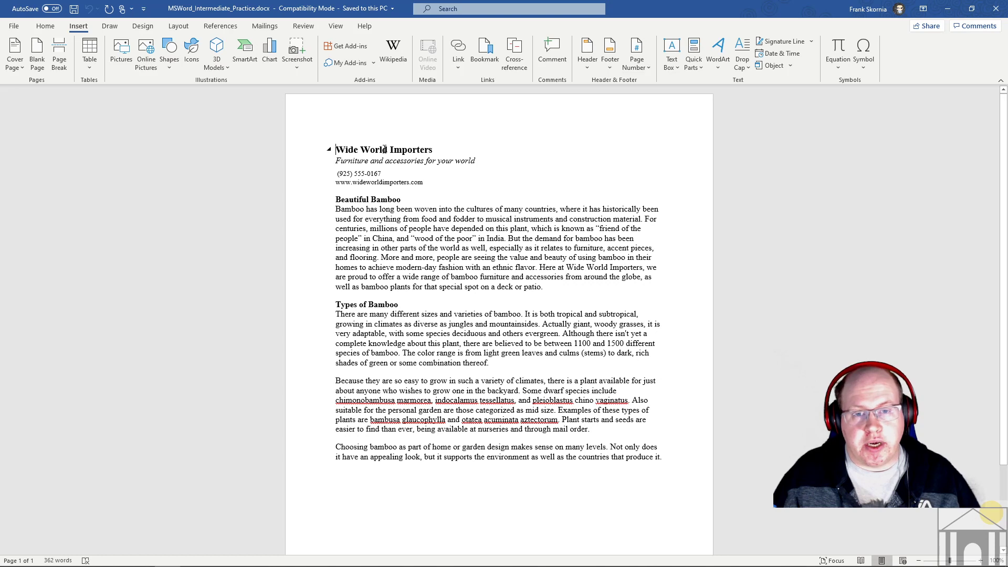
# Step: Start inserting a picture before the Wide World Importers title and browse to the Instruction folder on the LIBRARY (M:) drive
pyautogui.click(337, 150)
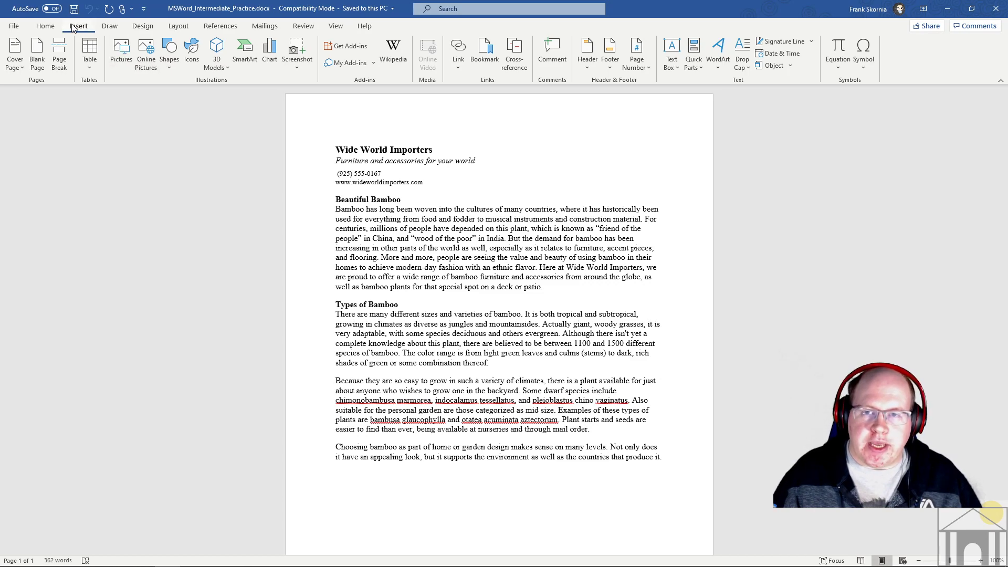
pyautogui.click(124, 56)
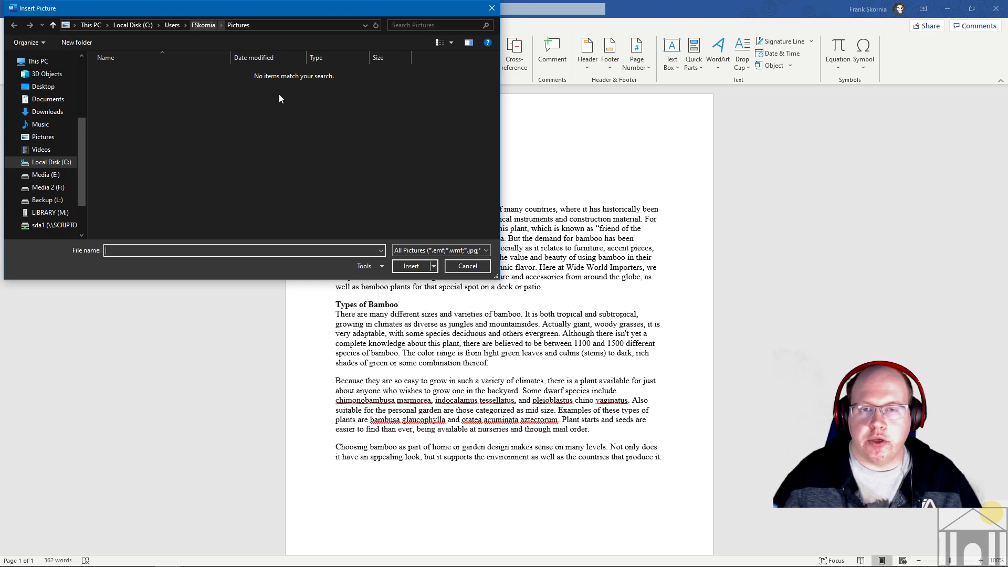
pyautogui.moveTo(275, 12); pyautogui.dragTo(429, 87)
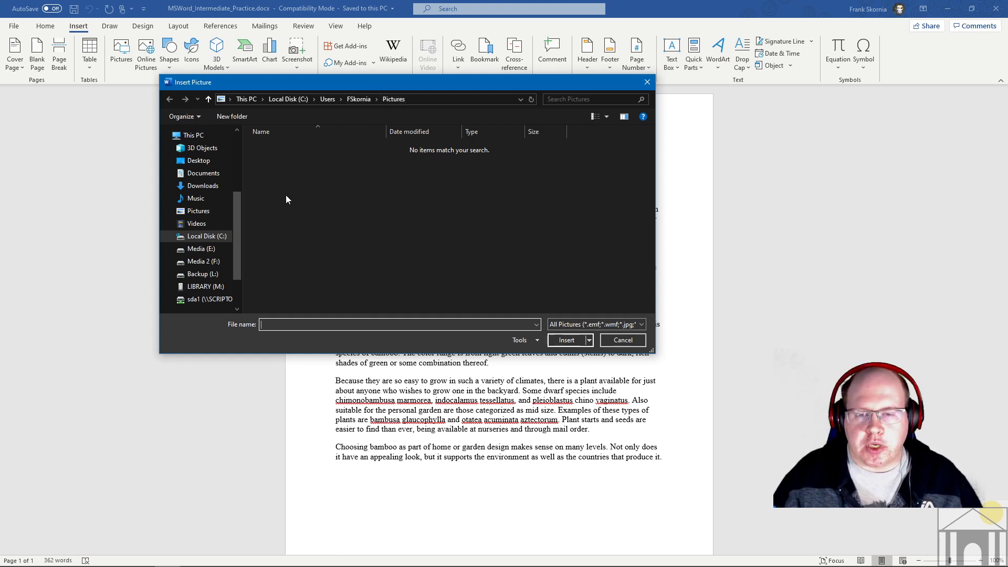
pyautogui.moveTo(235, 241); pyautogui.dragTo(234, 250)
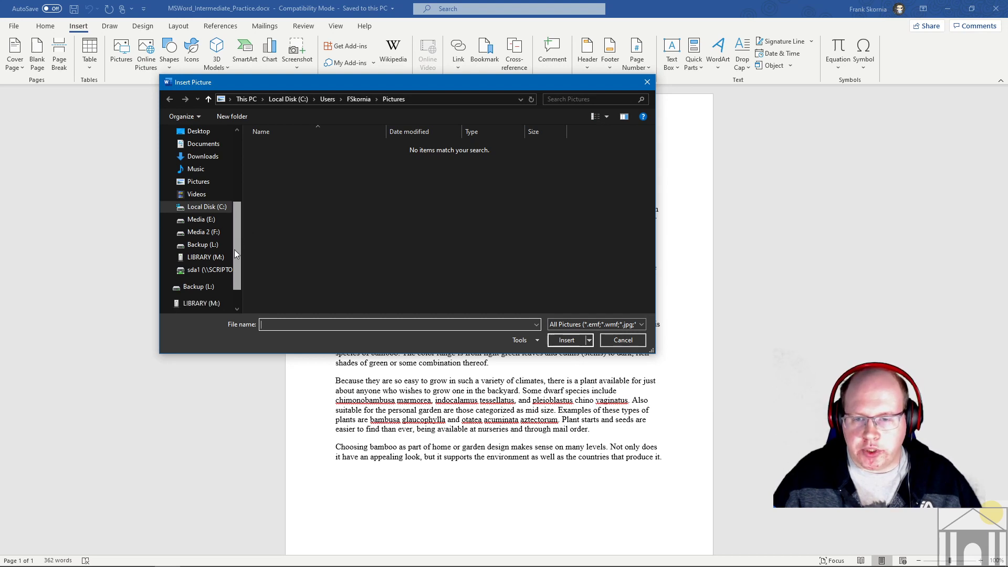
pyautogui.click(205, 261)
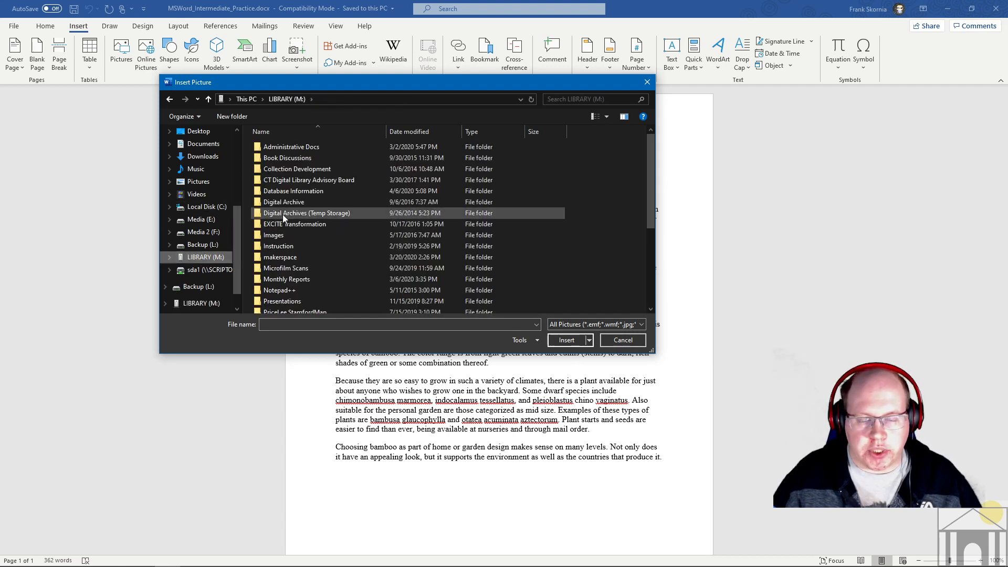
pyautogui.doubleClick(282, 246)
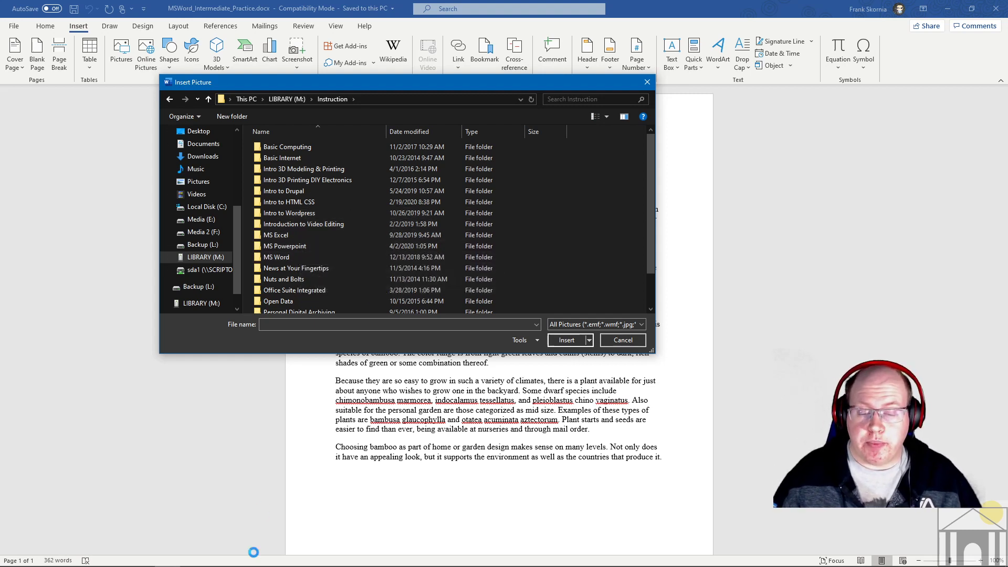
# Step: Switch to Firefox, open the exercise images page from the Intermediate Microsoft Word class materials, and return to the Word picture selection
pyautogui.moveTo(142, 540)
pyautogui.click(307, 511)
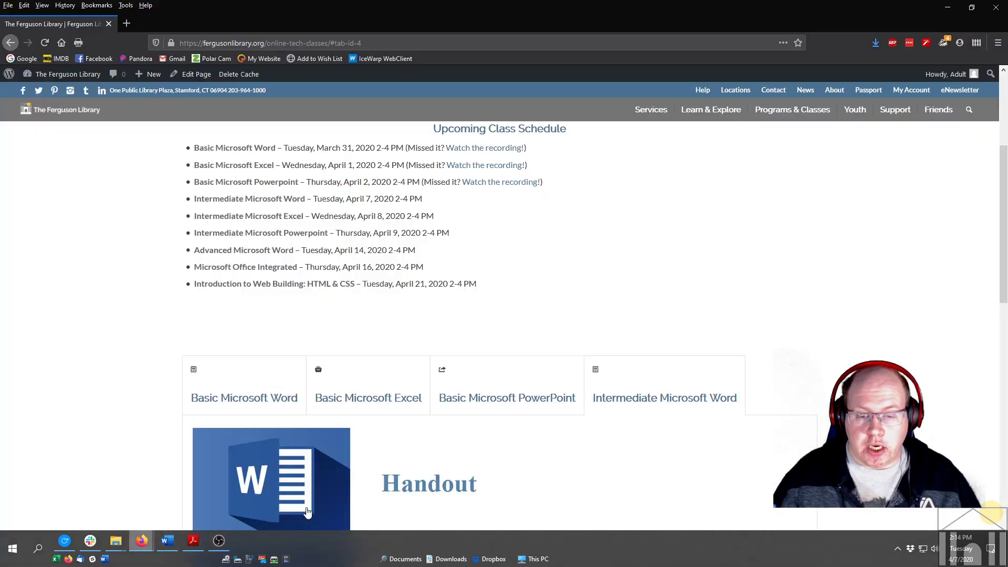
pyautogui.scroll(-5, 558, 383)
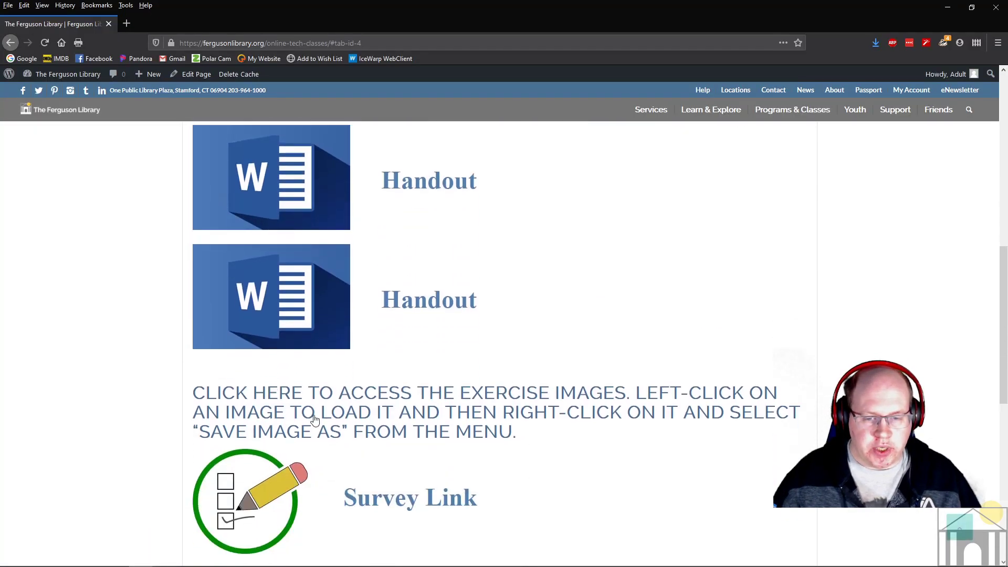
pyautogui.click(386, 393)
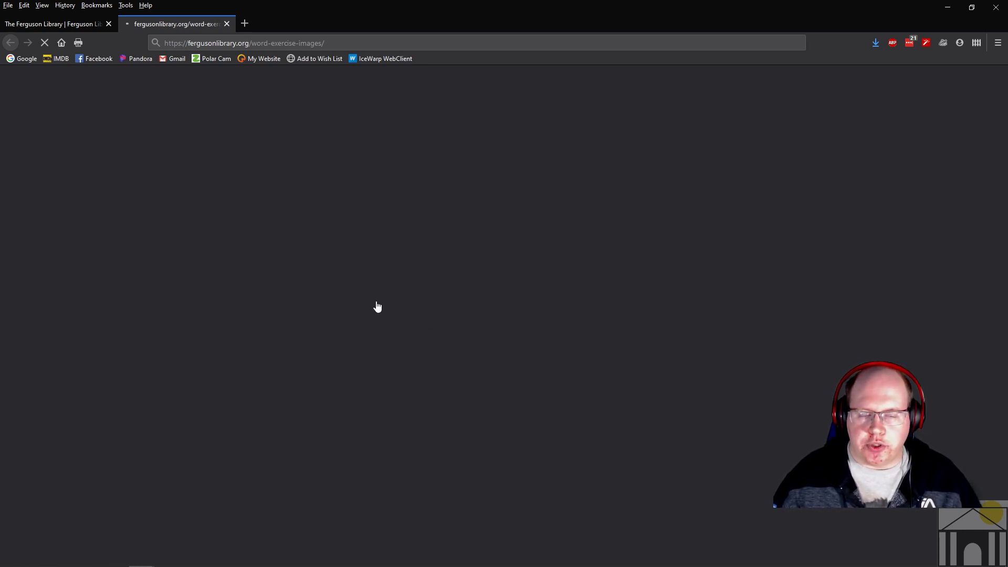
pyautogui.moveTo(226, 564)
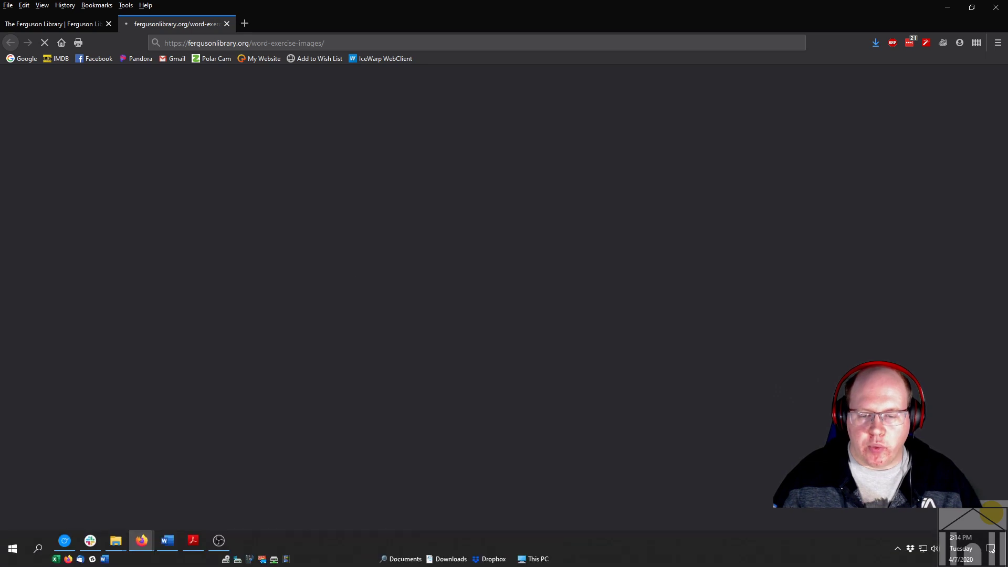
pyautogui.click(167, 542)
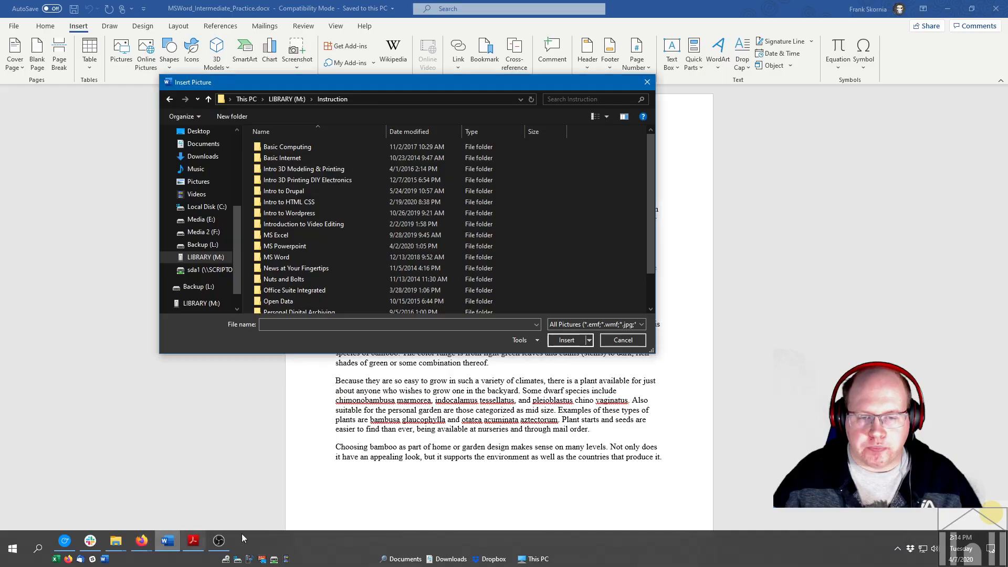
# Step: Insert the bamboo-D JPG picture from the MS Word Intermediate folder inside MS Word
pyautogui.doubleClick(294, 256)
pyautogui.doubleClick(293, 167)
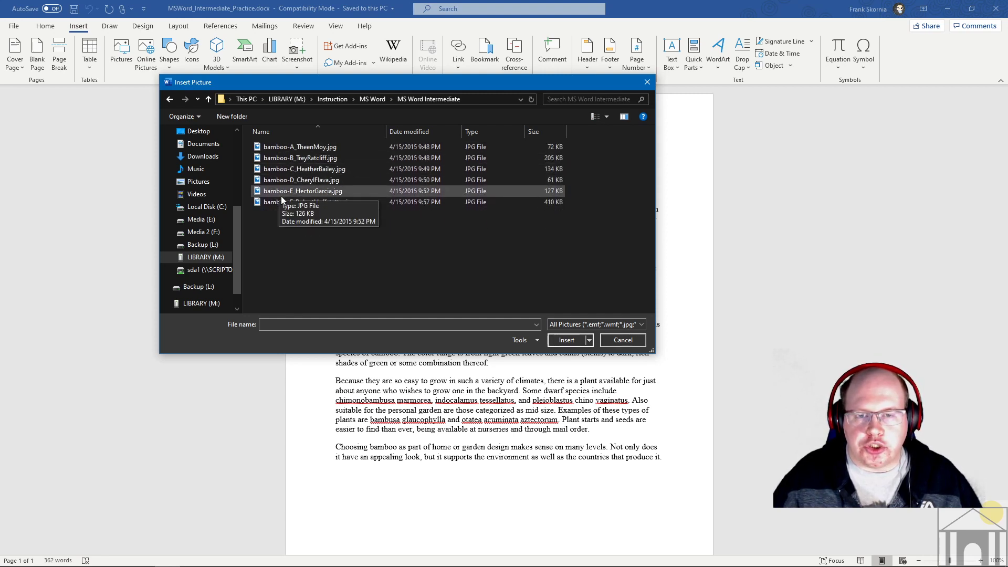
pyautogui.click(292, 181)
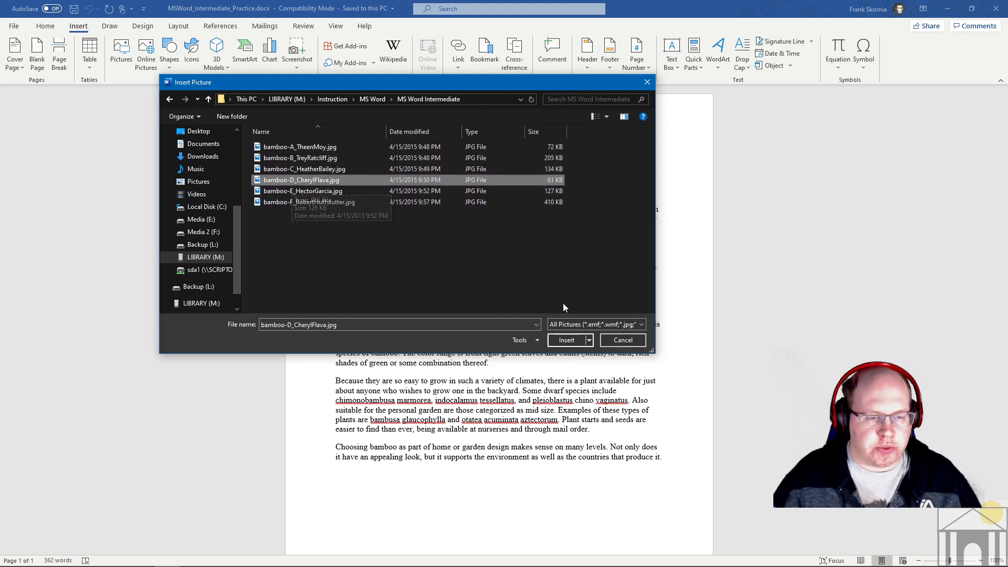
pyautogui.click(565, 340)
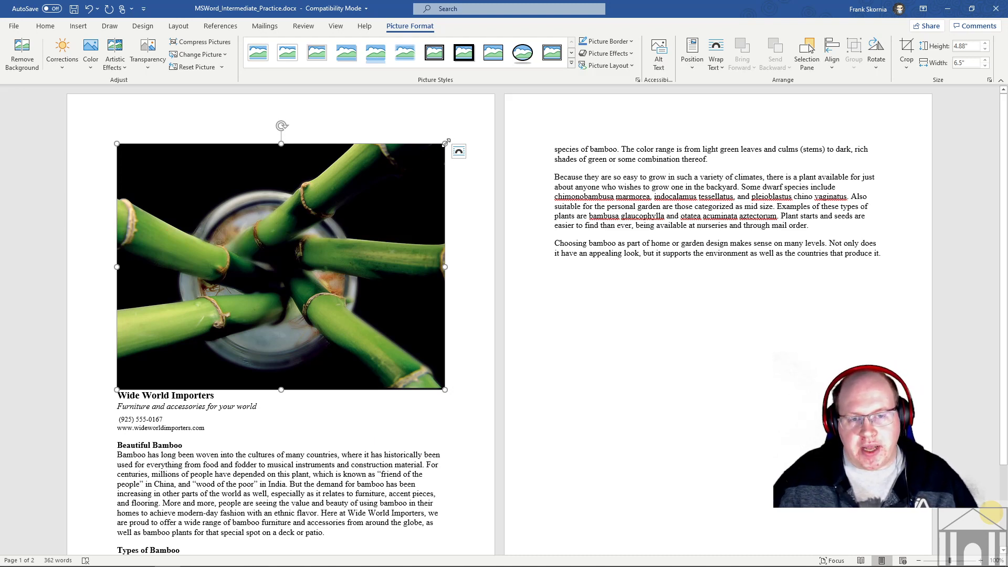
# Step: Shrink the bamboo picture proportionally from its corners to about 3.27" high by 4.36" wide
pyautogui.moveTo(445, 143); pyautogui.dragTo(314, 143)
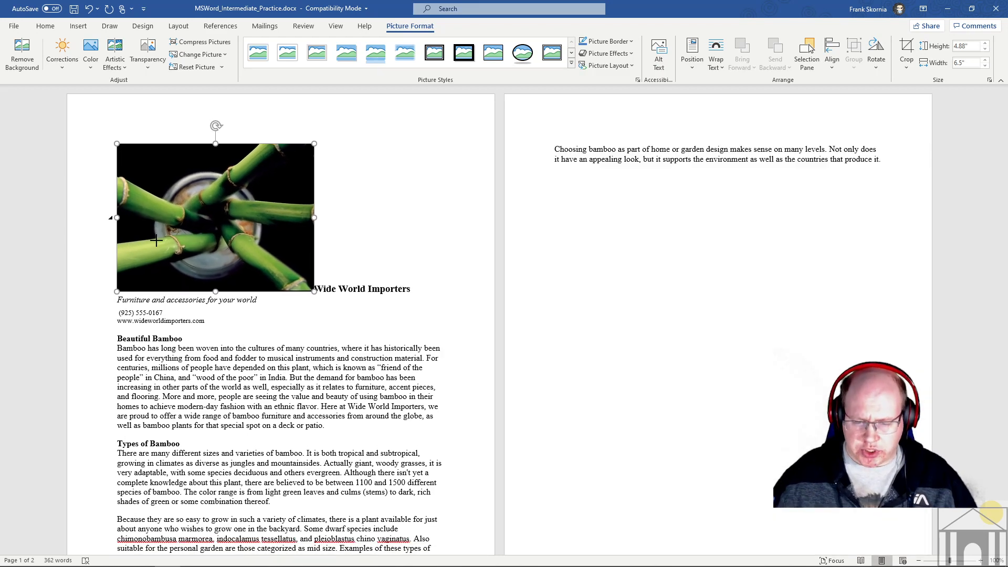
pyautogui.moveTo(157, 241); pyautogui.dragTo(198, 209)
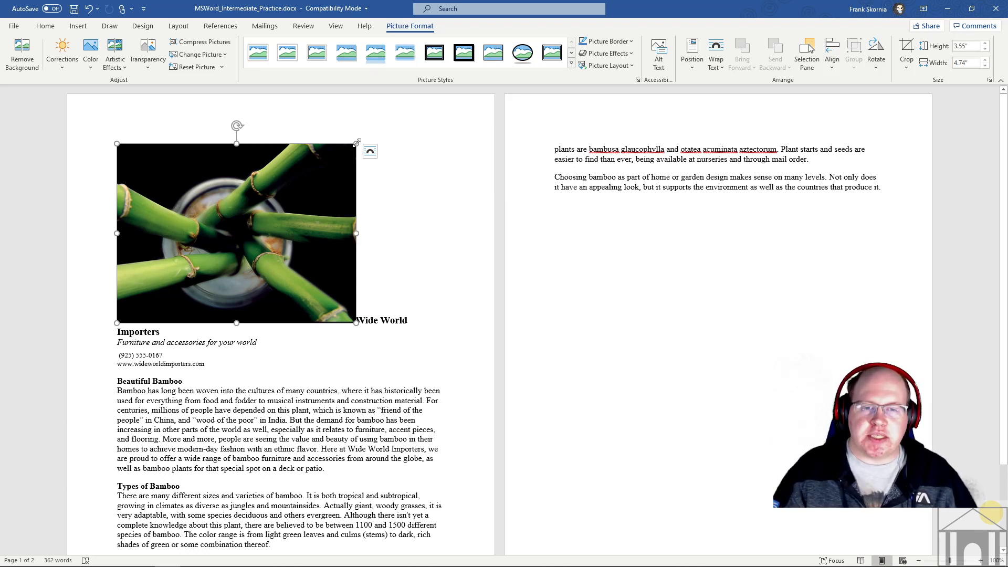
pyautogui.moveTo(357, 141); pyautogui.dragTo(334, 161)
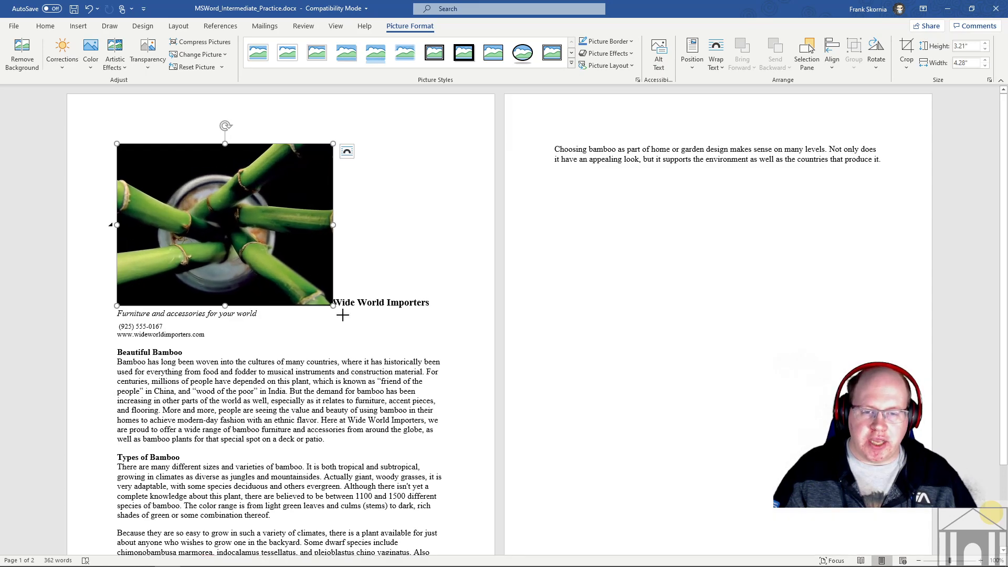
pyautogui.moveTo(343, 315)
pyautogui.mouseDown()
pyautogui.moveTo(360, 322)
pyautogui.moveTo(345, 314)
pyautogui.mouseUp()
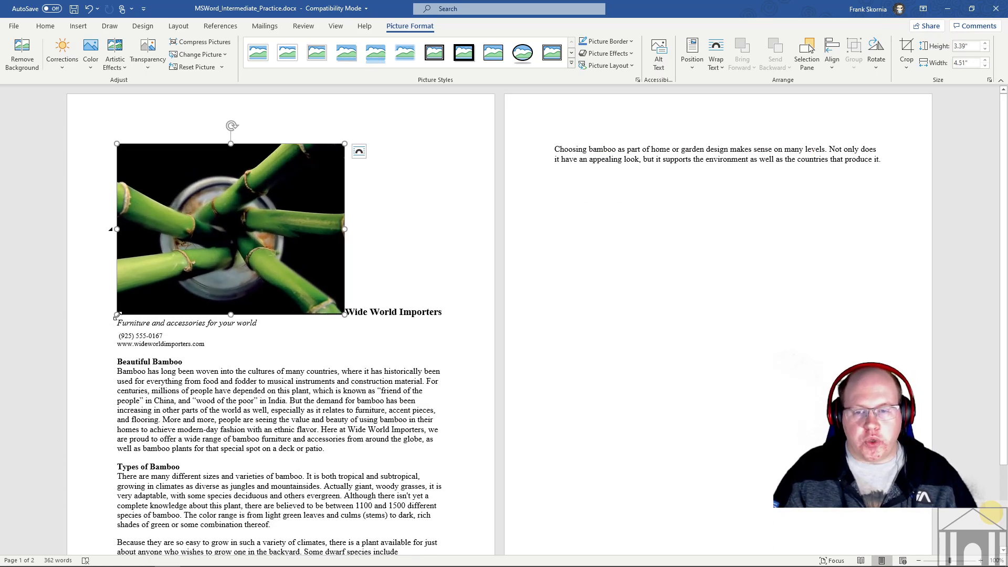
pyautogui.moveTo(117, 315)
pyautogui.mouseDown()
pyautogui.moveTo(158, 283)
pyautogui.moveTo(90, 306)
pyautogui.moveTo(185, 262)
pyautogui.moveTo(117, 308)
pyautogui.mouseUp()
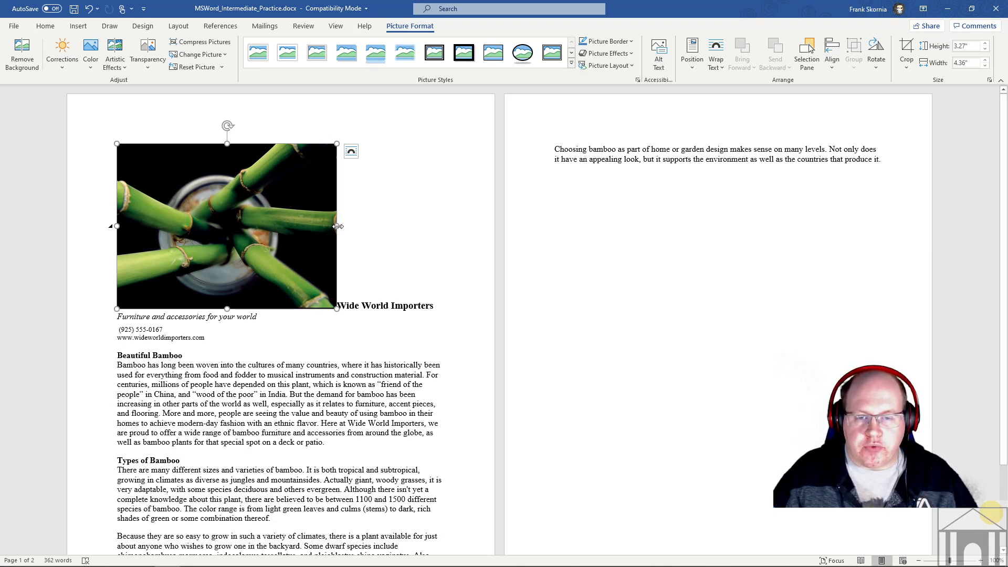
# Step: Try distorting the bamboo picture from its side and top edges to about 5.71" wide by 3.11" high
pyautogui.moveTo(337, 226); pyautogui.dragTo(431, 226)
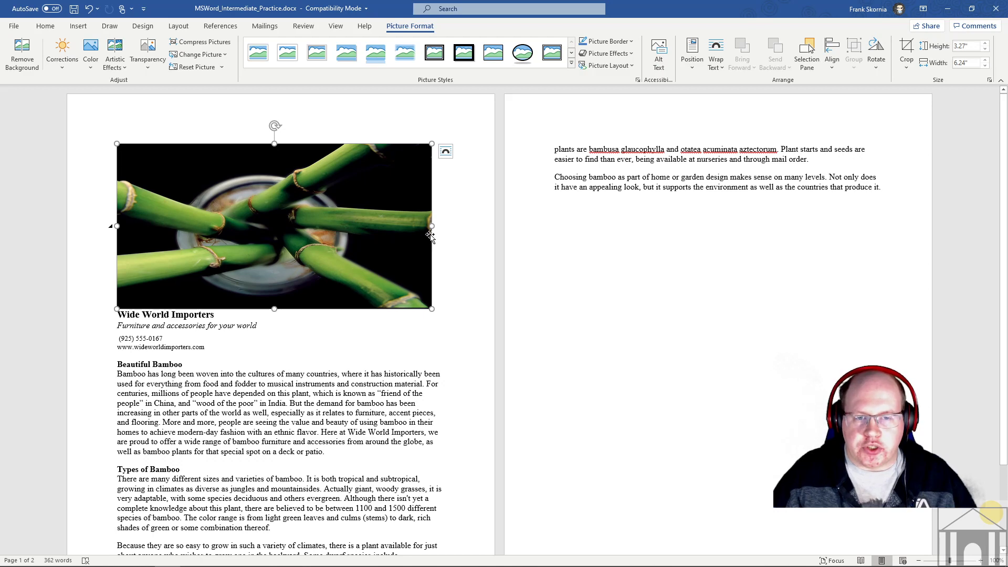
pyautogui.moveTo(431, 226); pyautogui.dragTo(405, 226)
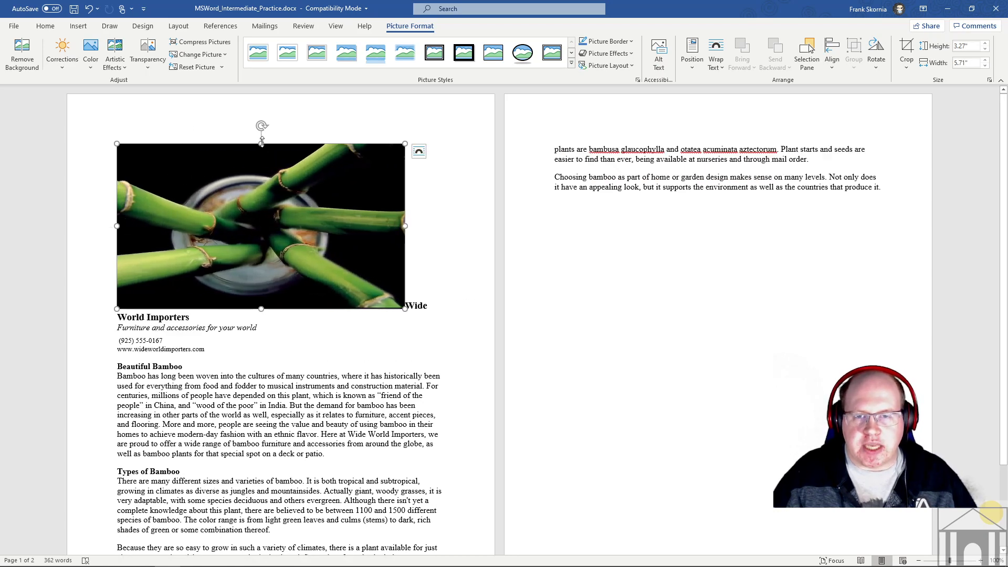
pyautogui.moveTo(261, 140)
pyautogui.mouseDown()
pyautogui.moveTo(263, 220)
pyautogui.moveTo(256, 59)
pyautogui.moveTo(271, 152)
pyautogui.mouseUp()
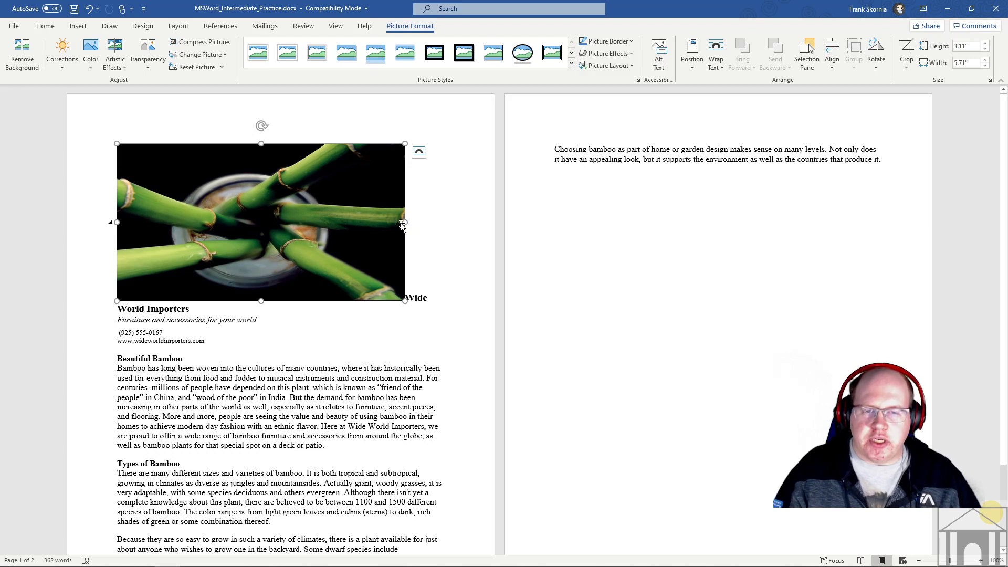
# Step: Undo the three edge resizes that distorted the bamboo picture
pyautogui.click(89, 9)
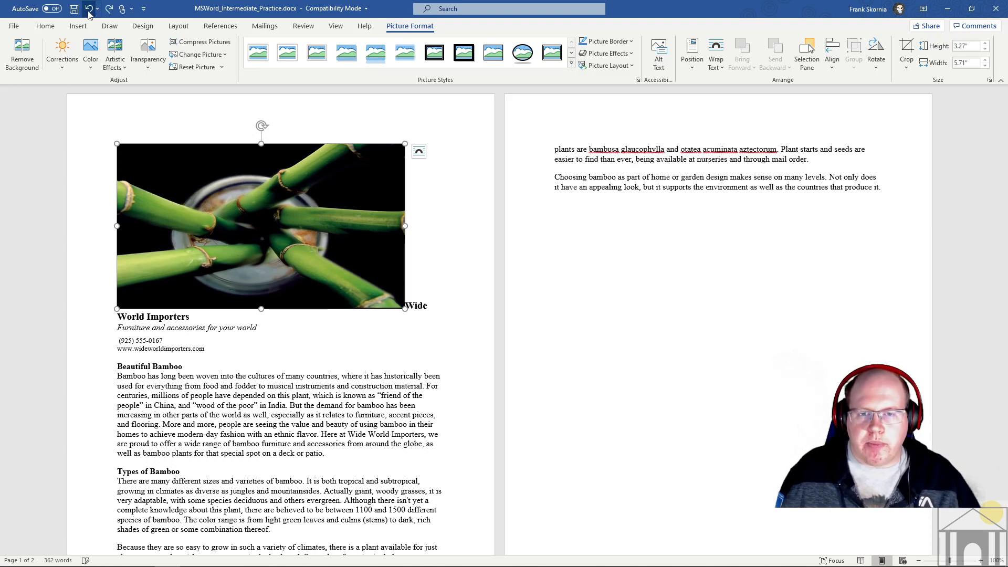
pyautogui.click(89, 9)
pyautogui.click(90, 9)
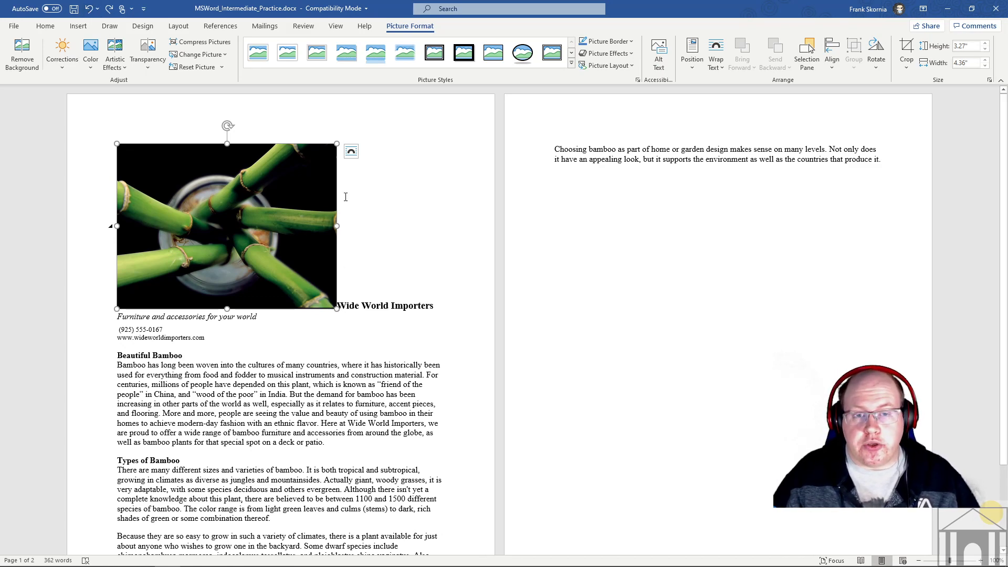
# Step: Resize the bamboo picture proportionally to about 3.28" high by 4.38" wide and reselect it to display its formatting options
pyautogui.moveTo(337, 143); pyautogui.dragTo(340, 173)
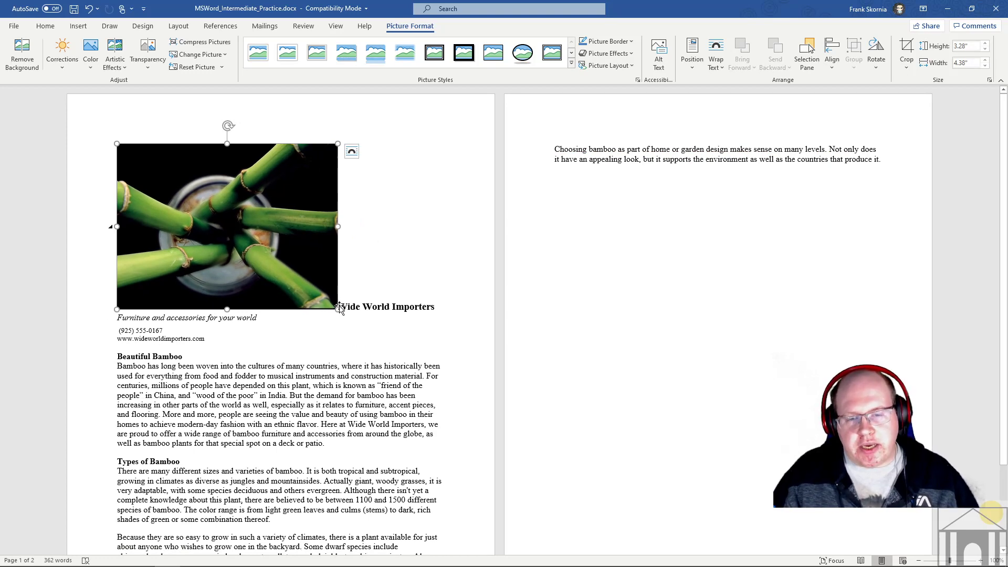
pyautogui.click(380, 297)
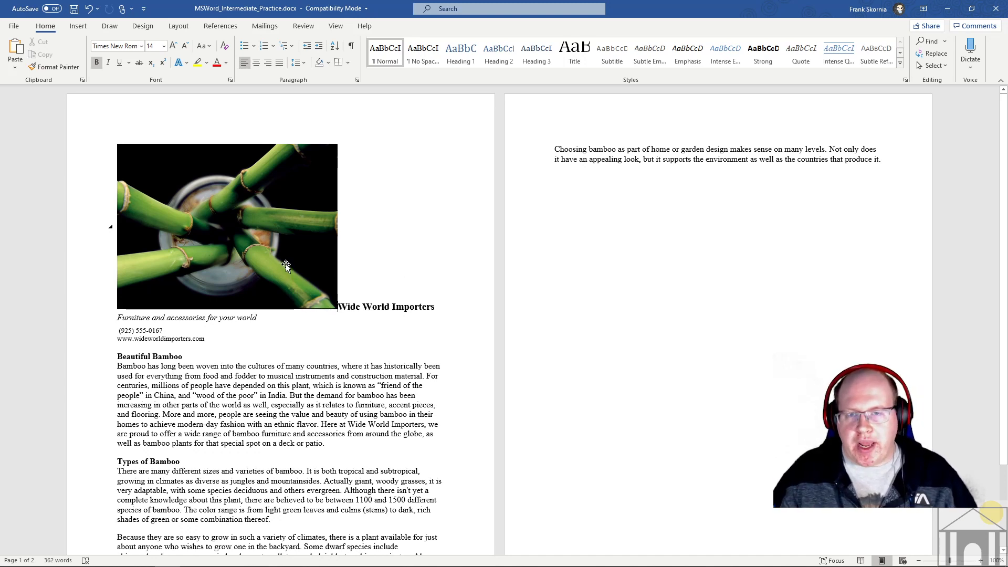
pyautogui.click(364, 26)
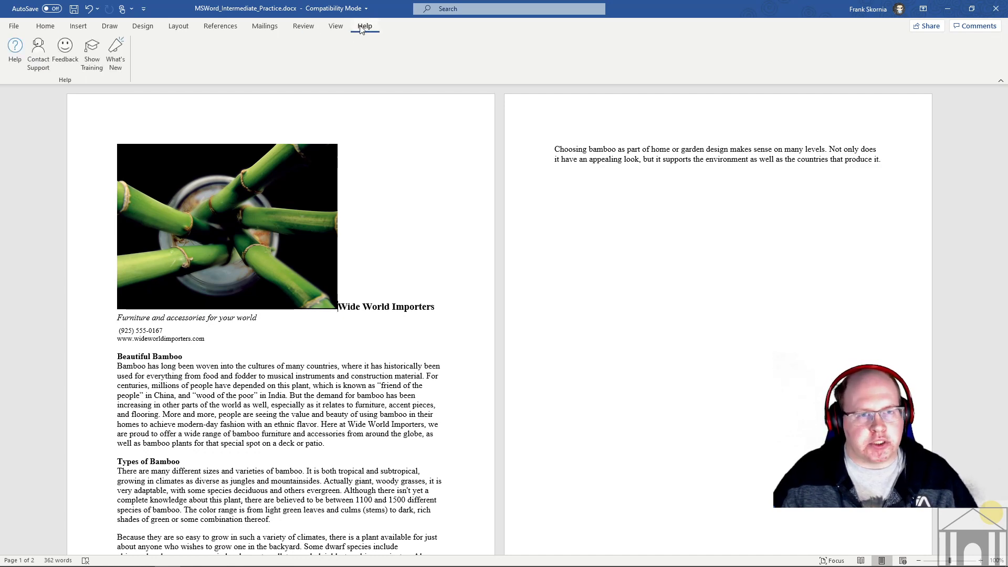
pyautogui.click(267, 193)
pyautogui.click(410, 26)
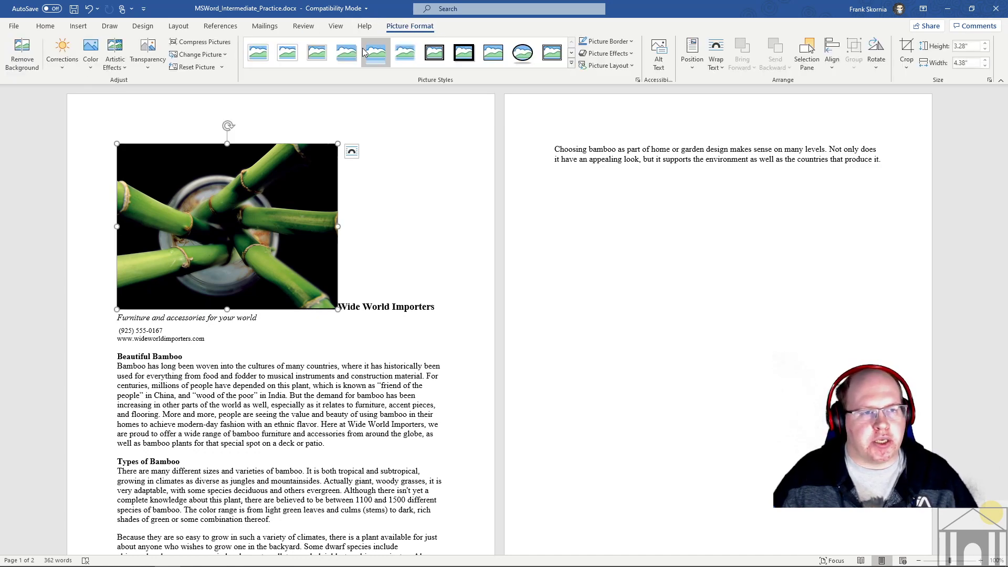
# Step: Resize the bamboo picture proportionally from its corners to about 3.13" high by 4.18" wide
pyautogui.click(697, 69)
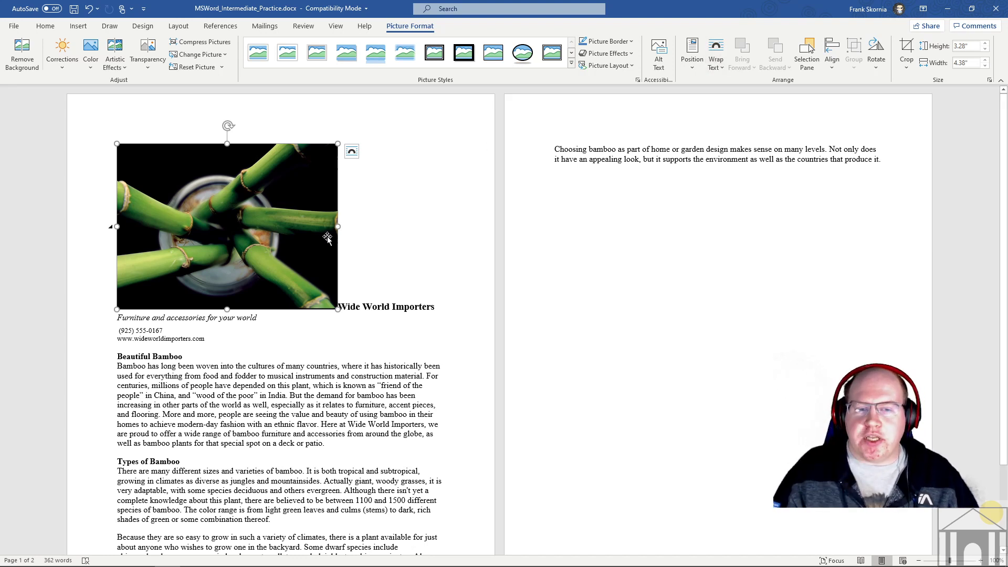
pyautogui.moveTo(336, 228)
pyautogui.mouseDown()
pyautogui.moveTo(355, 226)
pyautogui.moveTo(296, 227)
pyautogui.moveTo(336, 227)
pyautogui.mouseUp()
pyautogui.hotkey('ctrl', 'z')
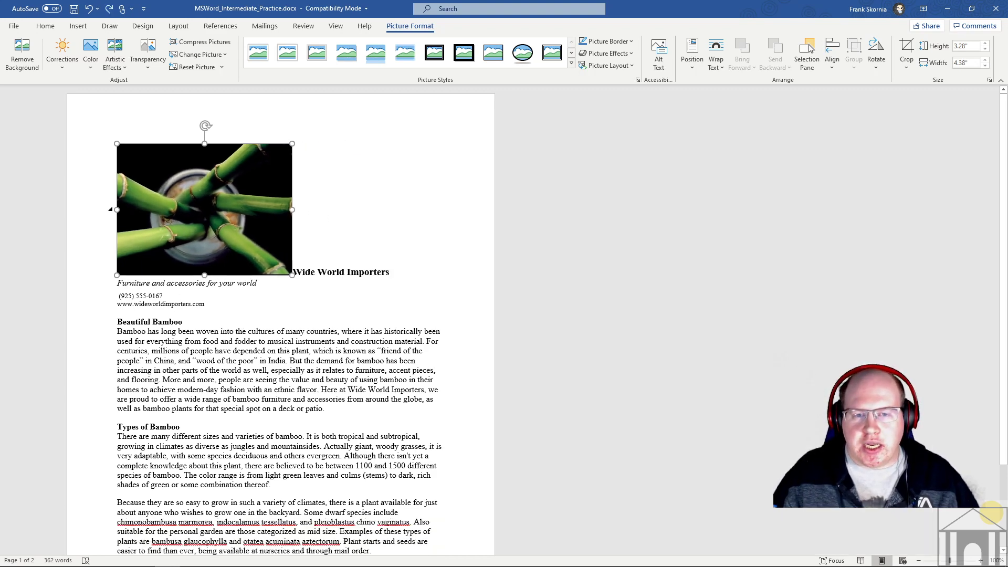
pyautogui.moveTo(292, 160); pyautogui.dragTo(334, 158)
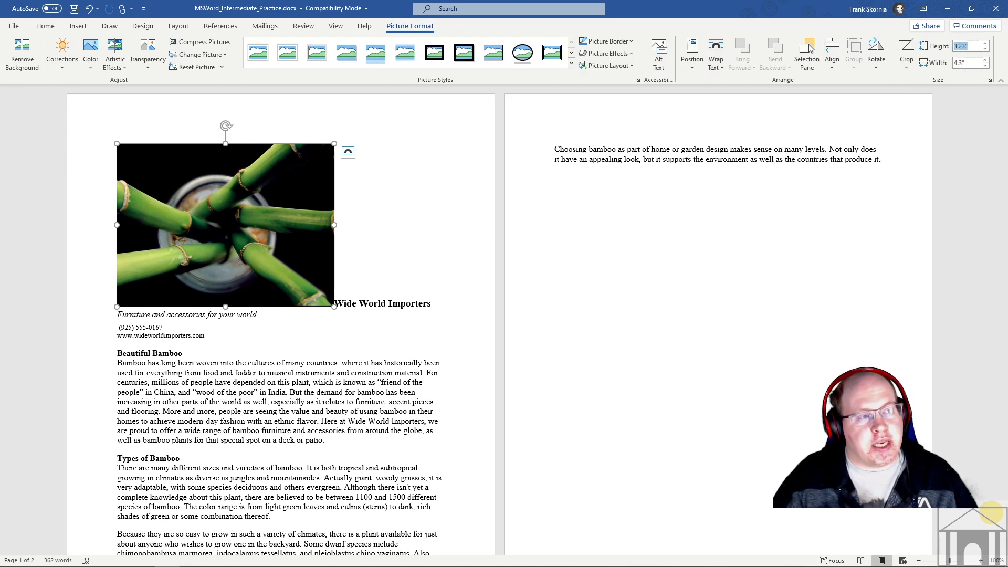
pyautogui.doubleClick(964, 46)
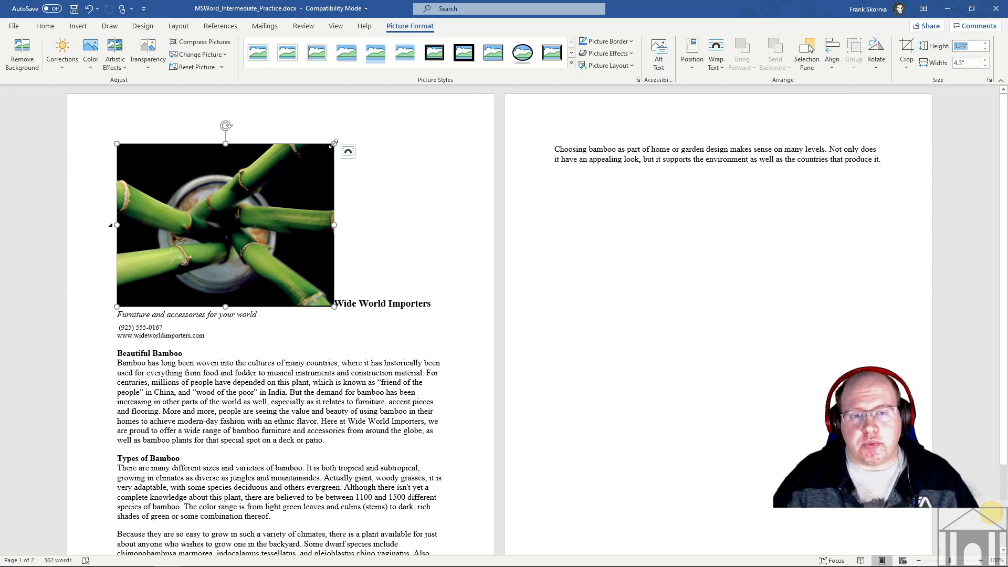
pyautogui.moveTo(333, 143); pyautogui.dragTo(327, 163)
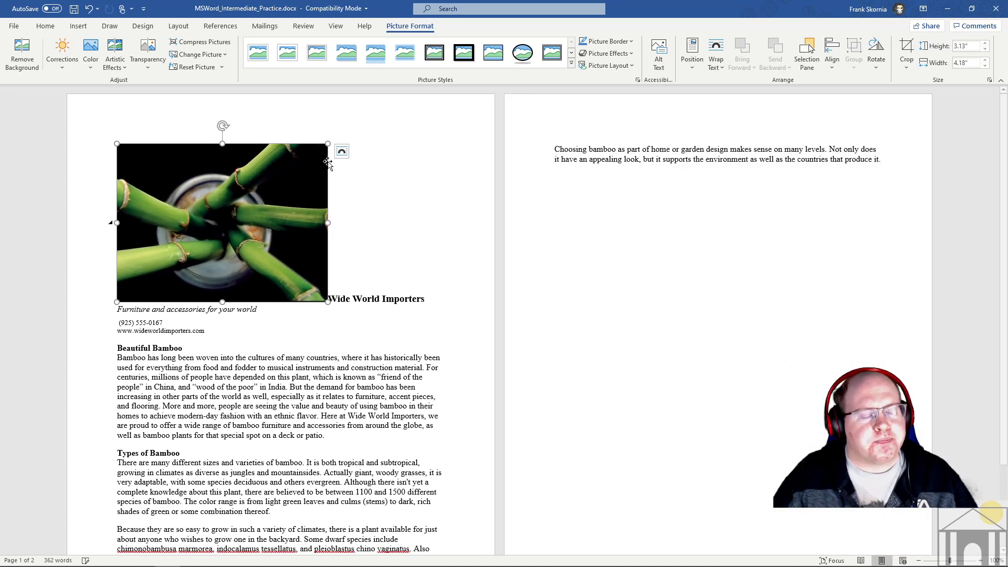
# Step: Set the bamboo picture's width to exactly 3" with its proportions locked
pyautogui.click(962, 63)
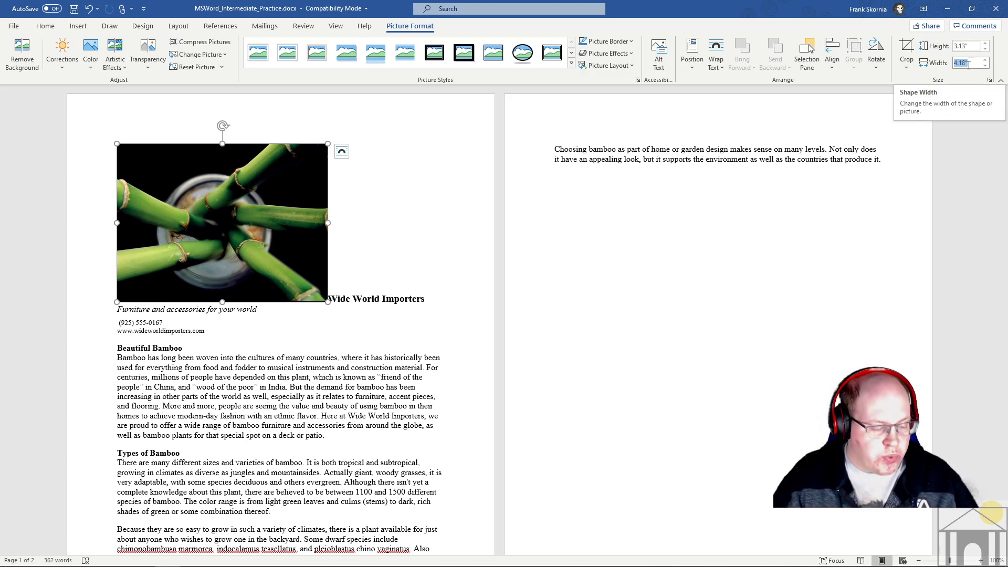
pyautogui.write('3')
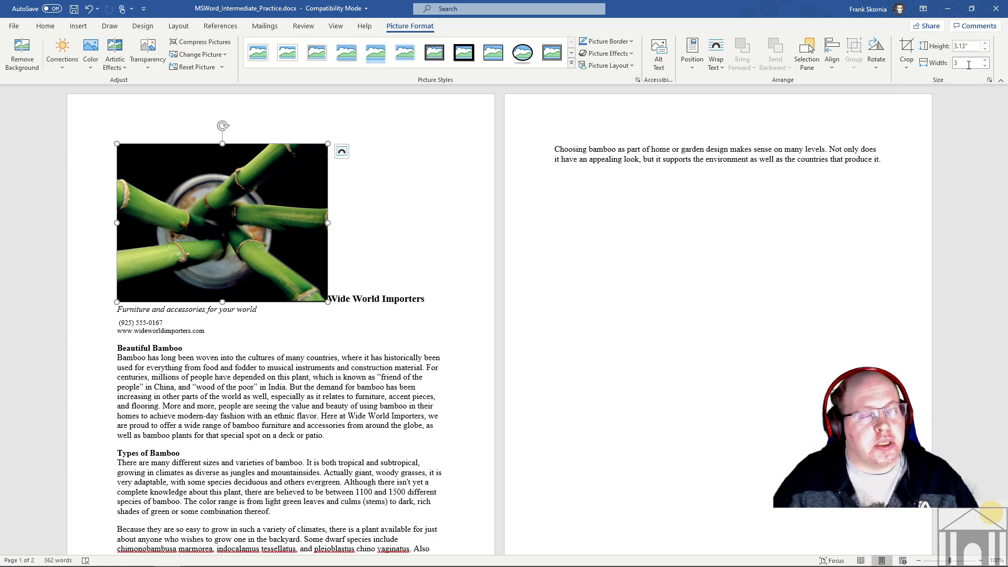
pyautogui.press('Return')
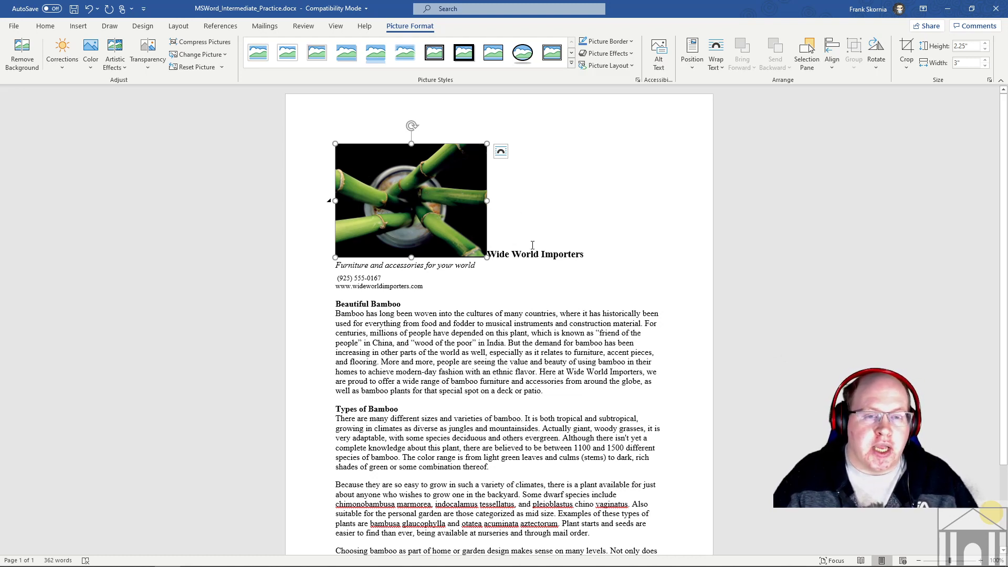
# Step: Try stepping the bamboo picture's width down and up in 0.1" increments, returning it to 3"
pyautogui.click(963, 62)
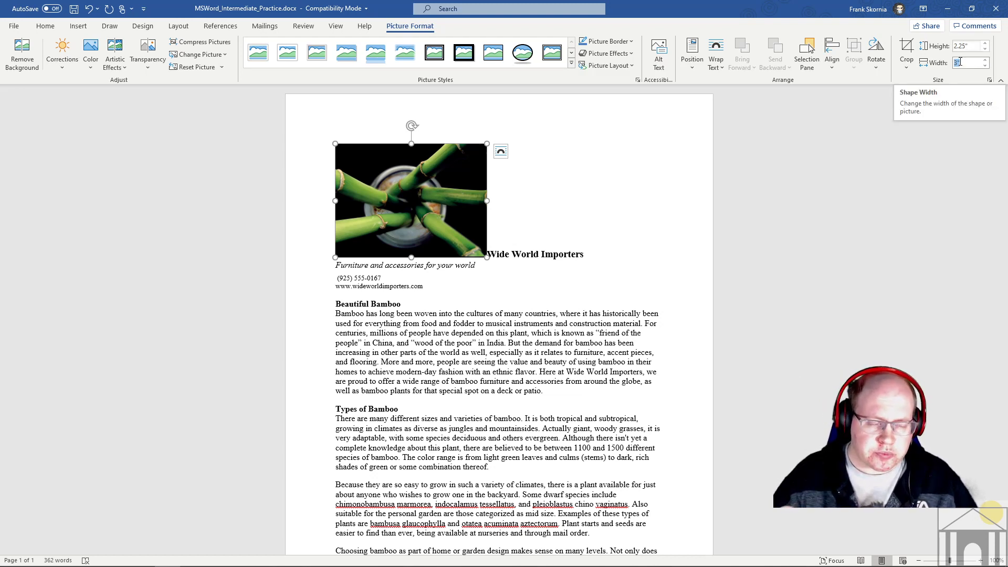
pyautogui.click(986, 66)
pyautogui.click(986, 67)
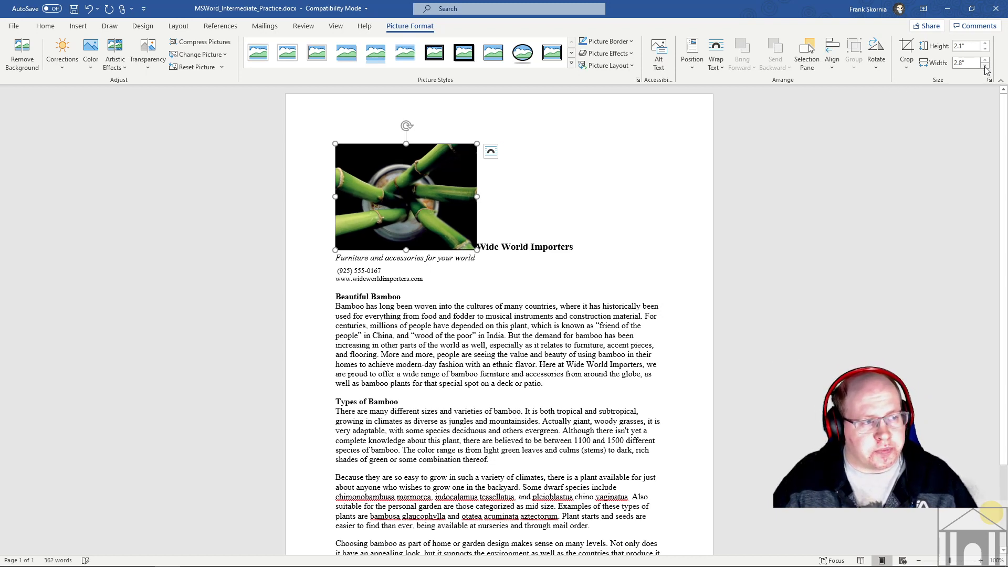
pyautogui.click(986, 70)
pyautogui.click(987, 63)
pyautogui.click(987, 64)
pyautogui.click(987, 64)
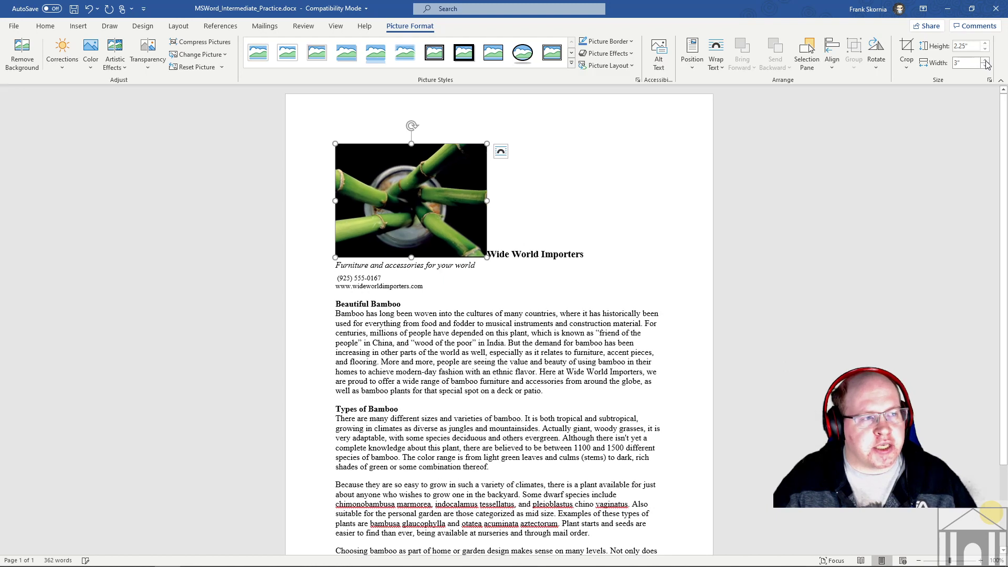
pyautogui.click(986, 66)
pyautogui.click(985, 61)
pyautogui.click(985, 66)
pyautogui.click(986, 60)
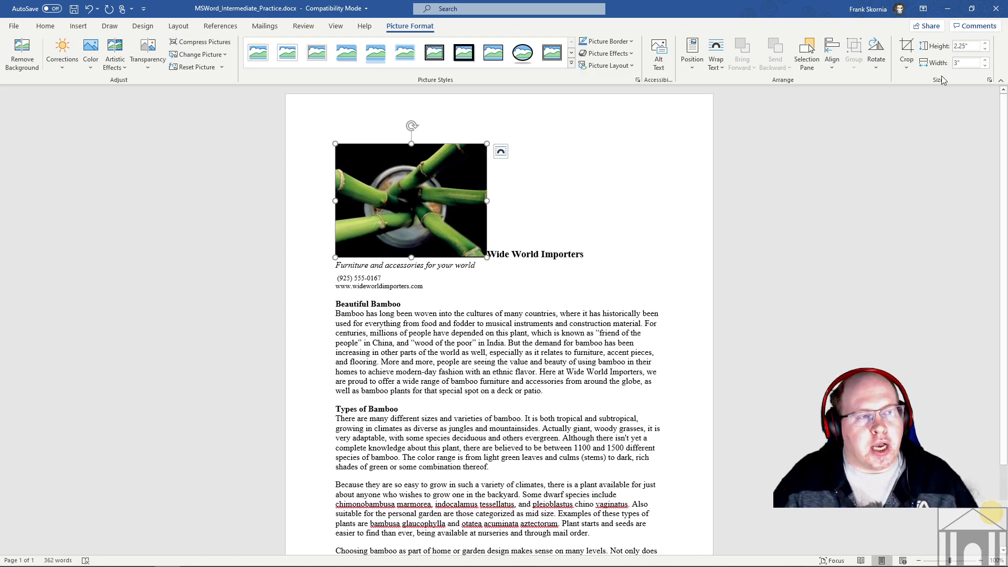
# Step: Try reducing the bamboo picture's width incrementally to 2.7" and raise it back to 3"
pyautogui.click(985, 67)
pyautogui.click(985, 67)
pyautogui.click(985, 66)
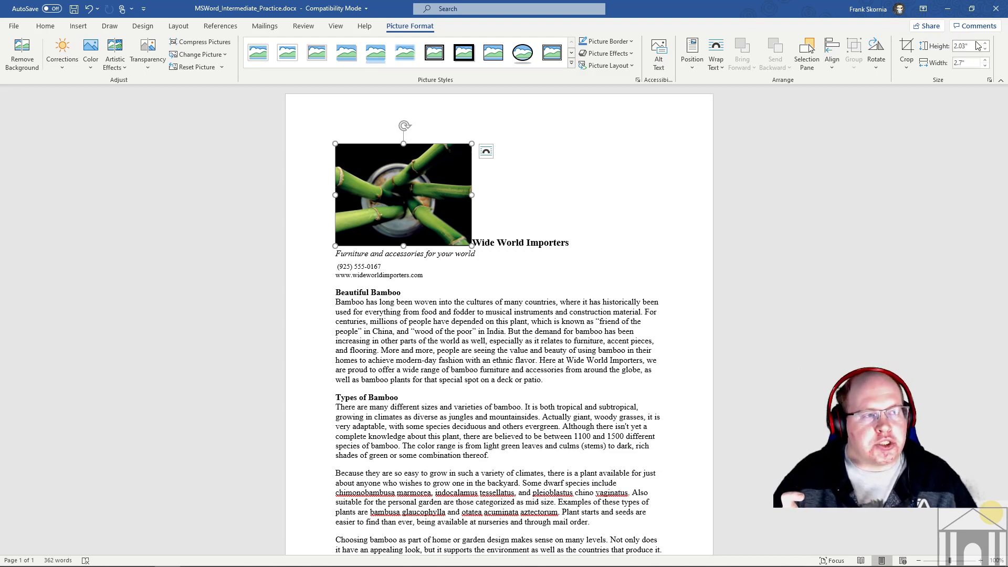
pyautogui.click(985, 60)
pyautogui.click(985, 61)
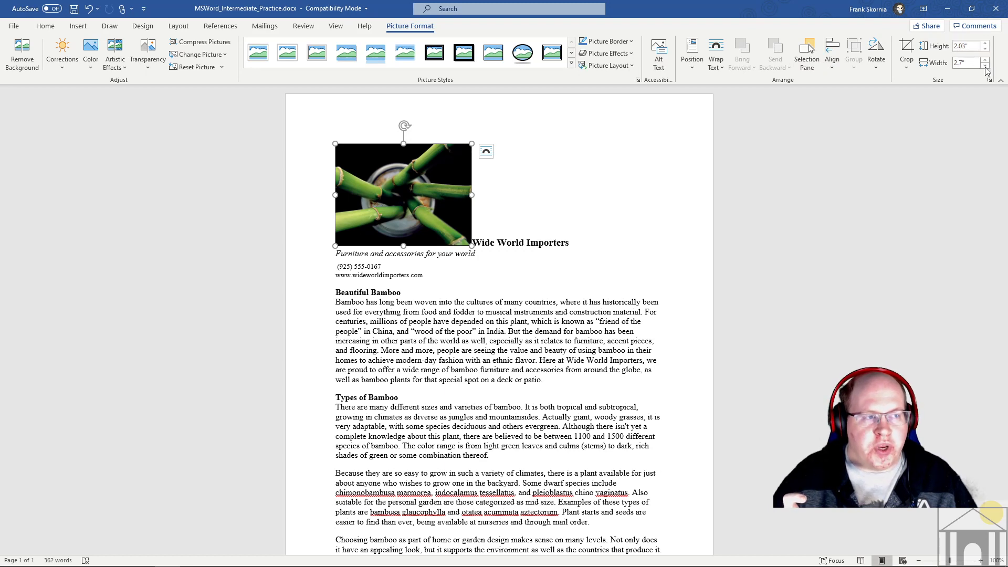
pyautogui.click(985, 60)
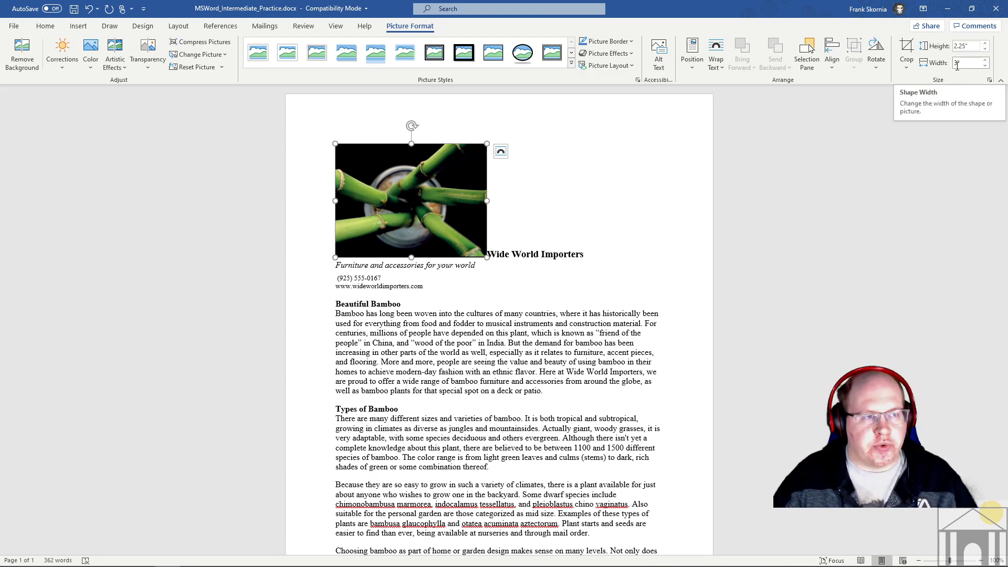
# Step: Crop the top and bottom of the bamboo picture to leave a strip about 1.03" high
pyautogui.click(911, 65)
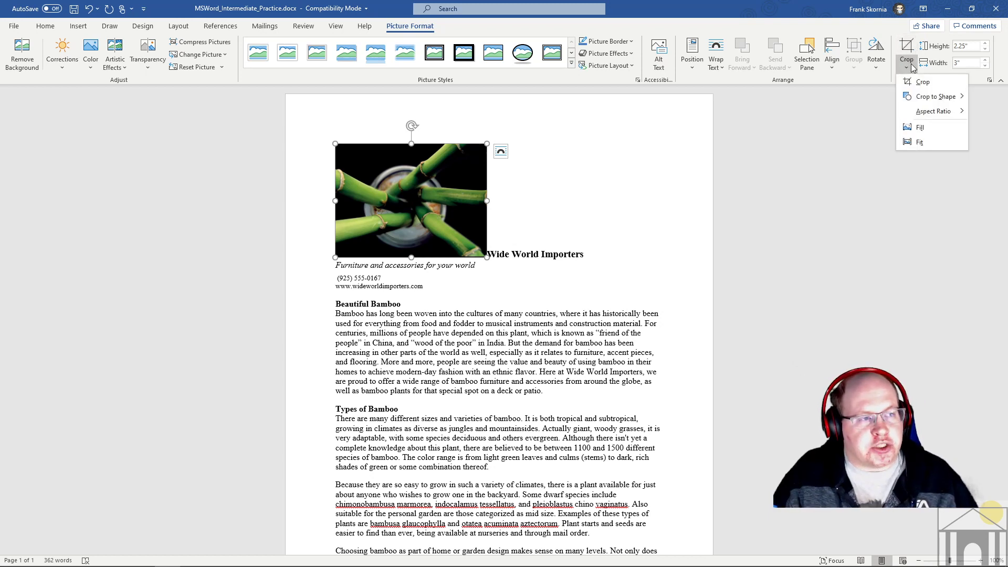
pyautogui.click(886, 85)
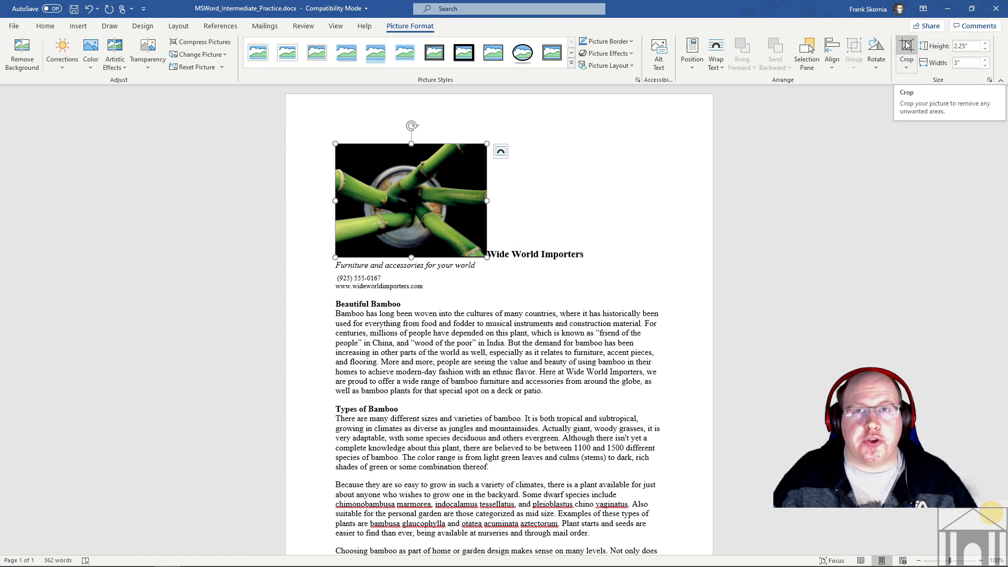
pyautogui.click(907, 66)
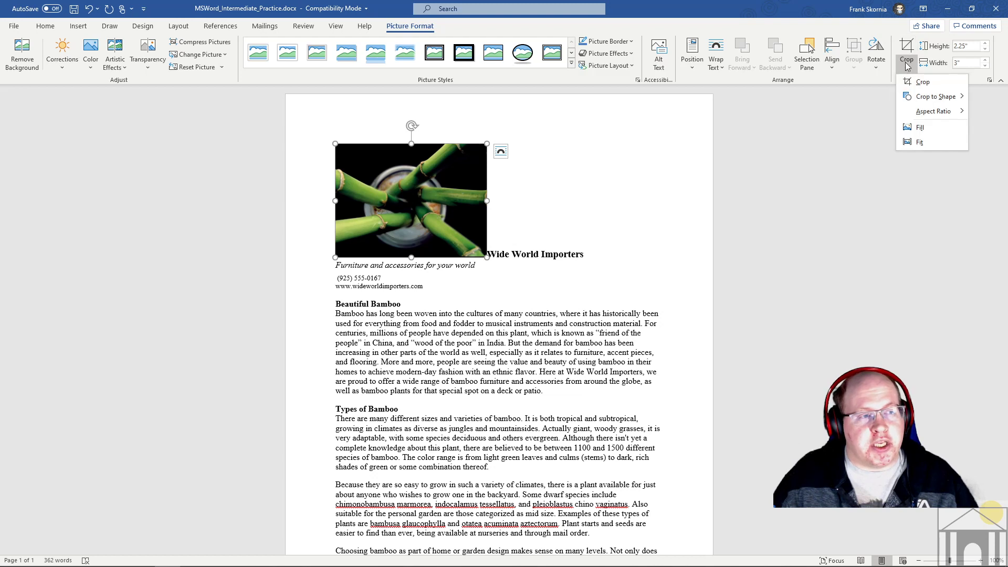
pyautogui.click(900, 63)
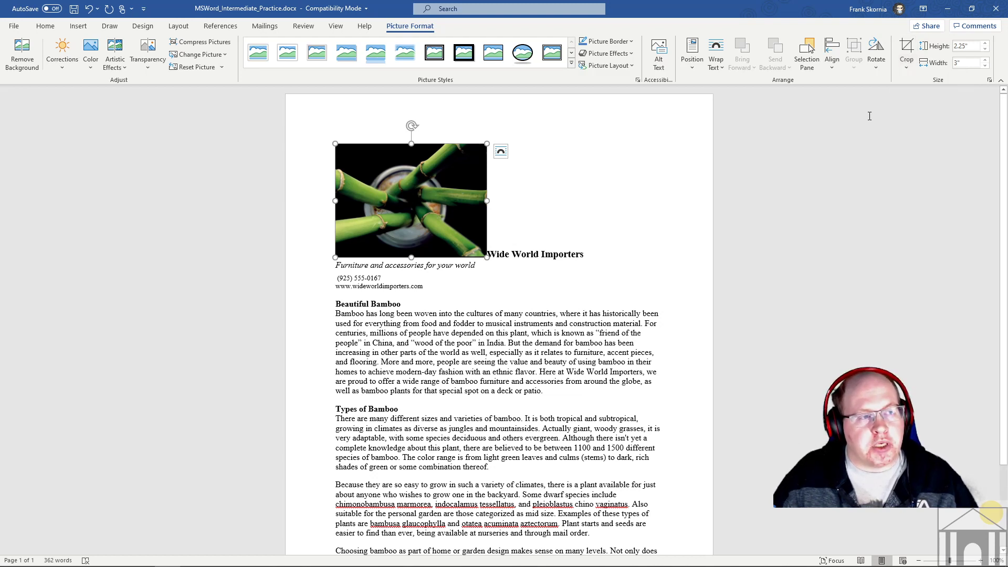
pyautogui.click(905, 47)
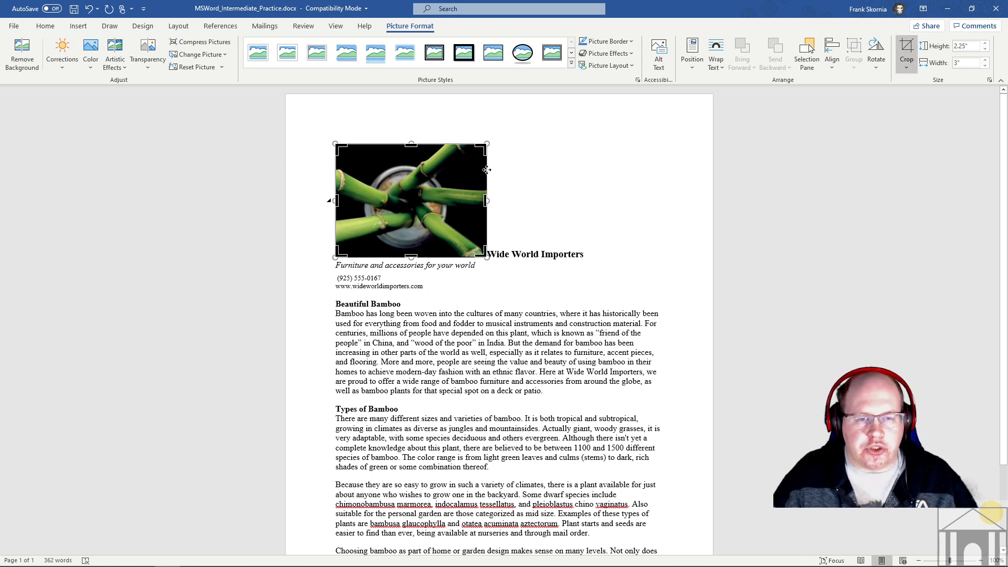
pyautogui.moveTo(411, 142); pyautogui.dragTo(411, 170)
pyautogui.moveTo(411, 230); pyautogui.dragTo(411, 195)
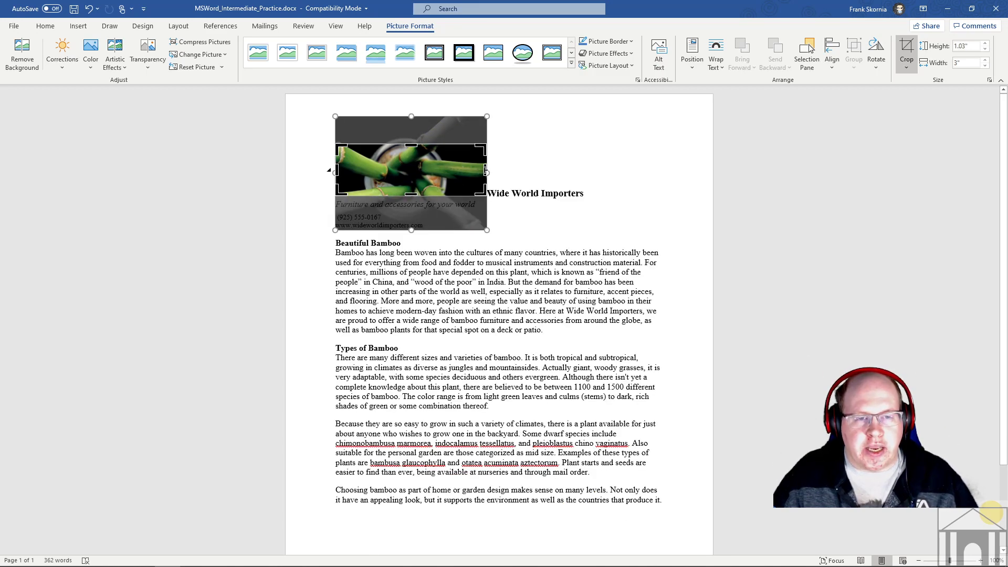
# Step: Adjust the crop of the bamboo picture to about 1.23" high by 3.05" wide and apply it
pyautogui.moveTo(484, 173)
pyautogui.mouseDown()
pyautogui.moveTo(434, 173)
pyautogui.moveTo(489, 169)
pyautogui.mouseUp()
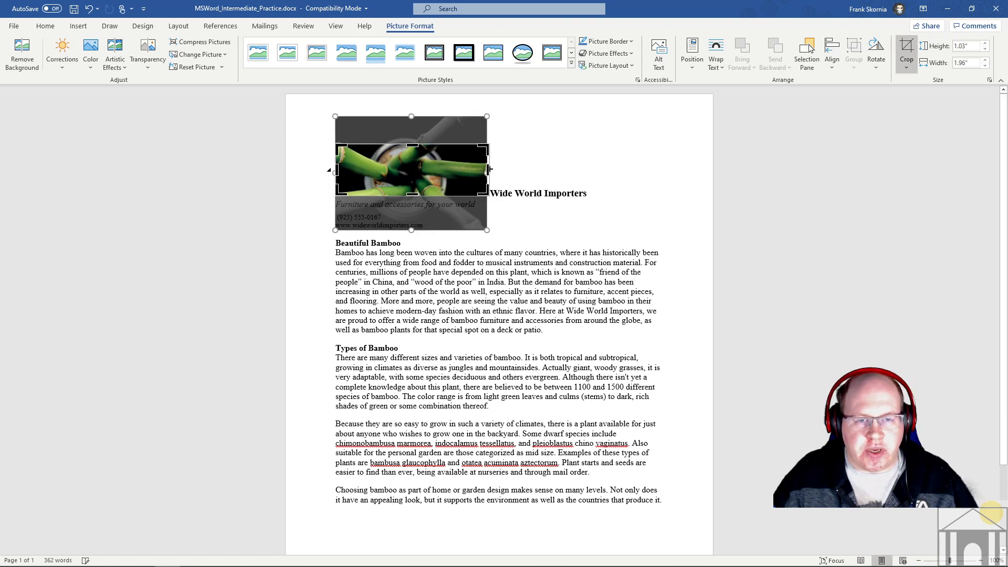
pyautogui.moveTo(415, 143); pyautogui.dragTo(413, 137)
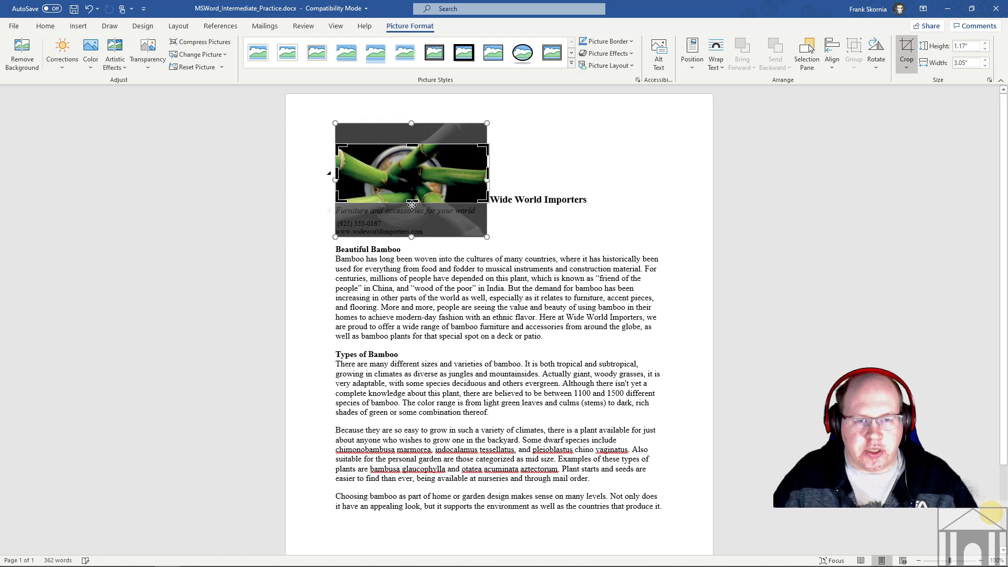
pyautogui.moveTo(412, 205); pyautogui.dragTo(411, 205)
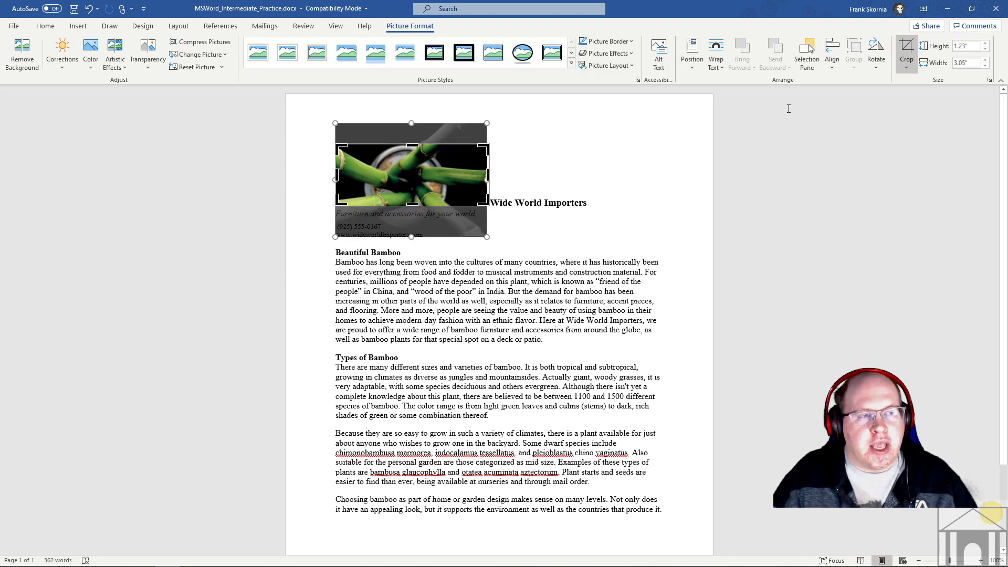
pyautogui.click(907, 48)
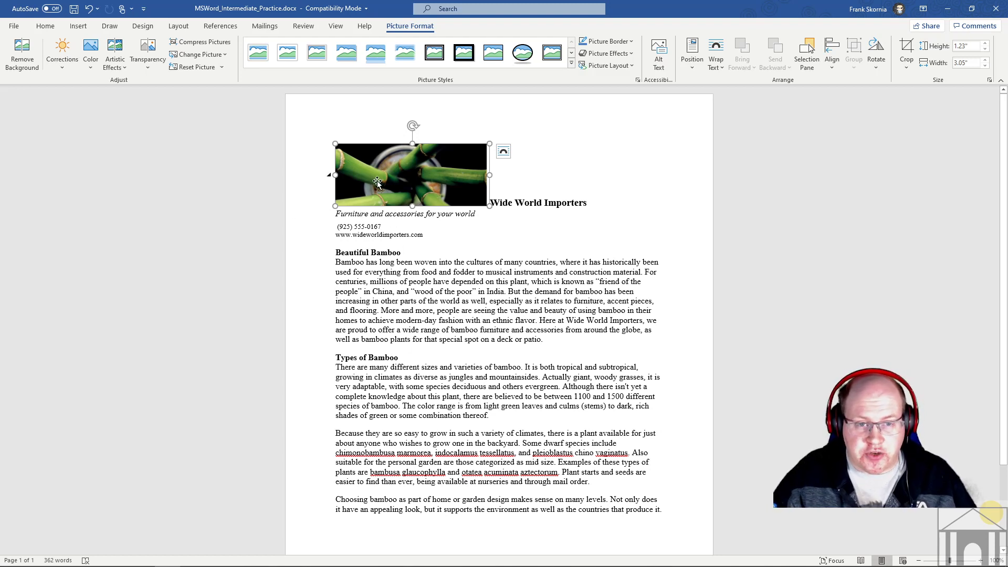
# Step: Place the cursor before the Wide World Importers heading, and reselect the cropped picture to display its formatting options
pyautogui.click(514, 225)
pyautogui.click(494, 202)
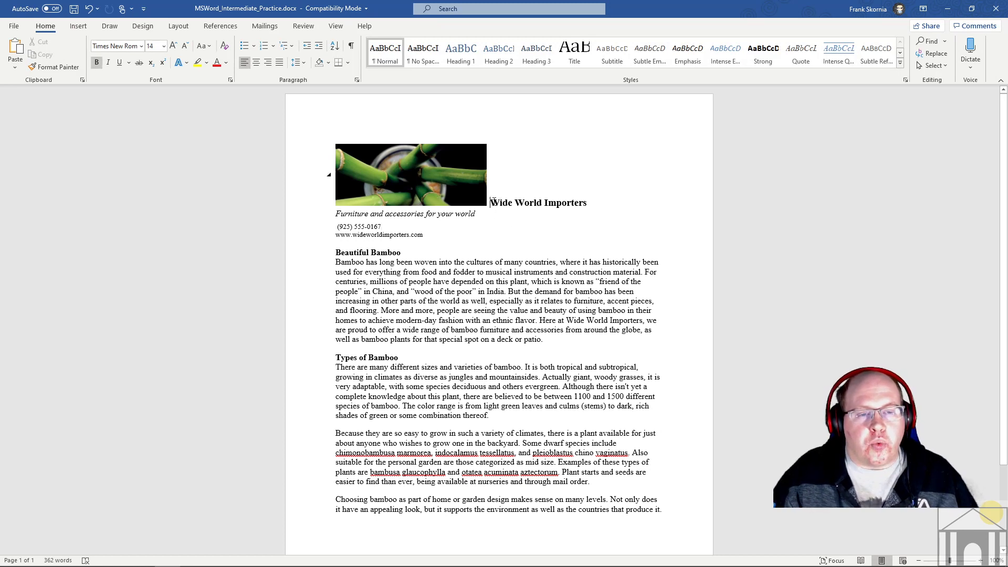
pyautogui.click(470, 195)
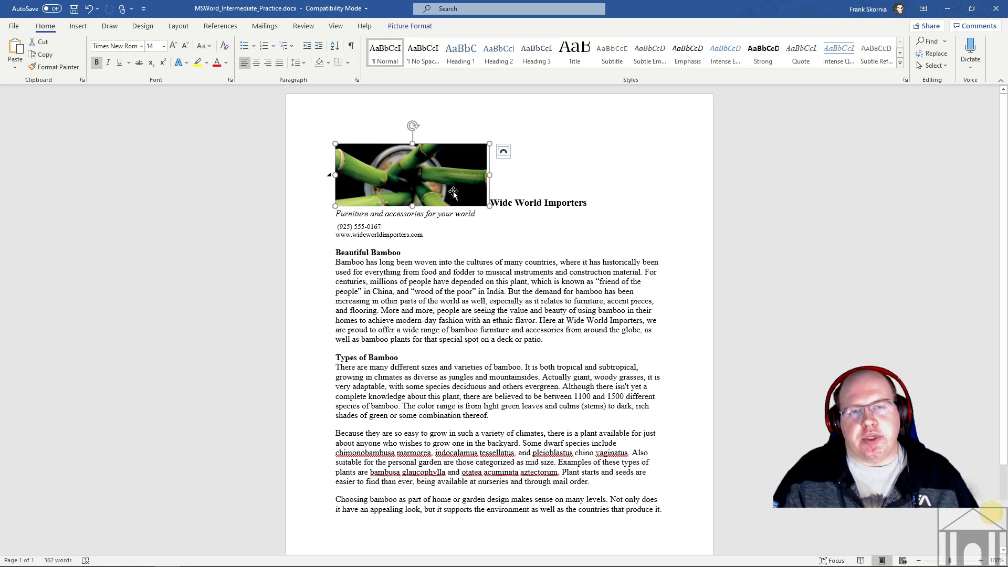
pyautogui.click(415, 26)
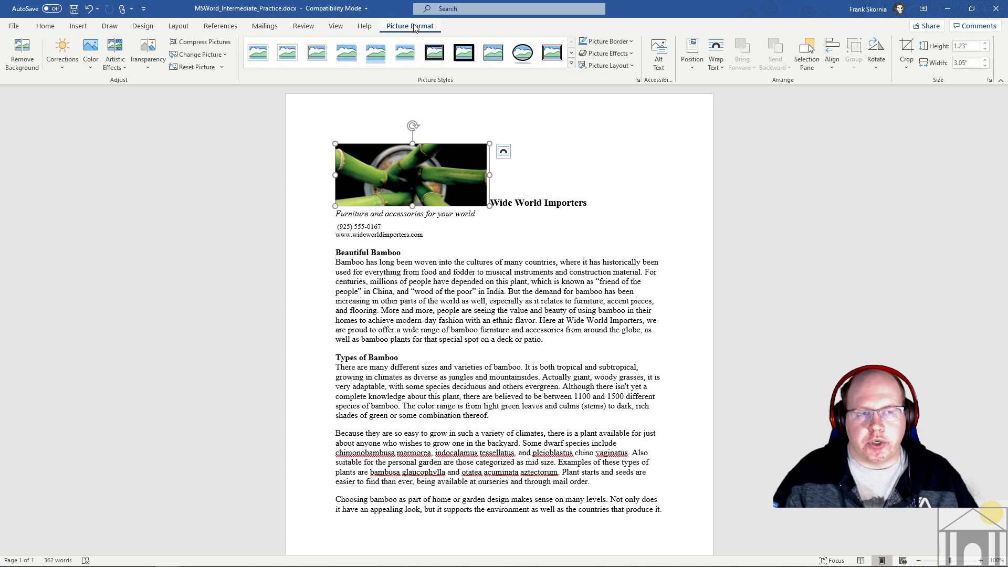
# Step: Position the bamboo picture at the middle left of the page with text wrapping around it
pyautogui.click(698, 64)
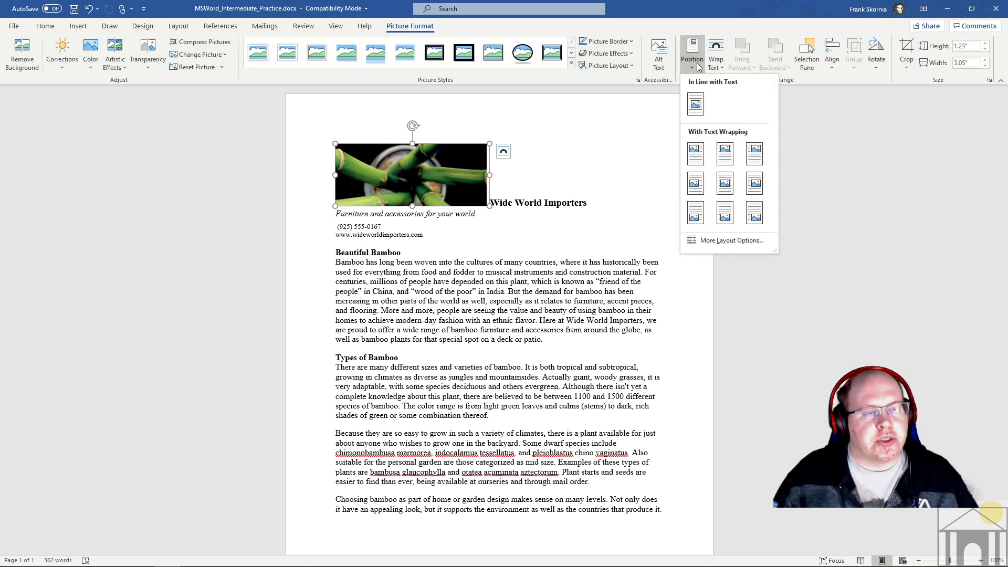
pyautogui.click(423, 29)
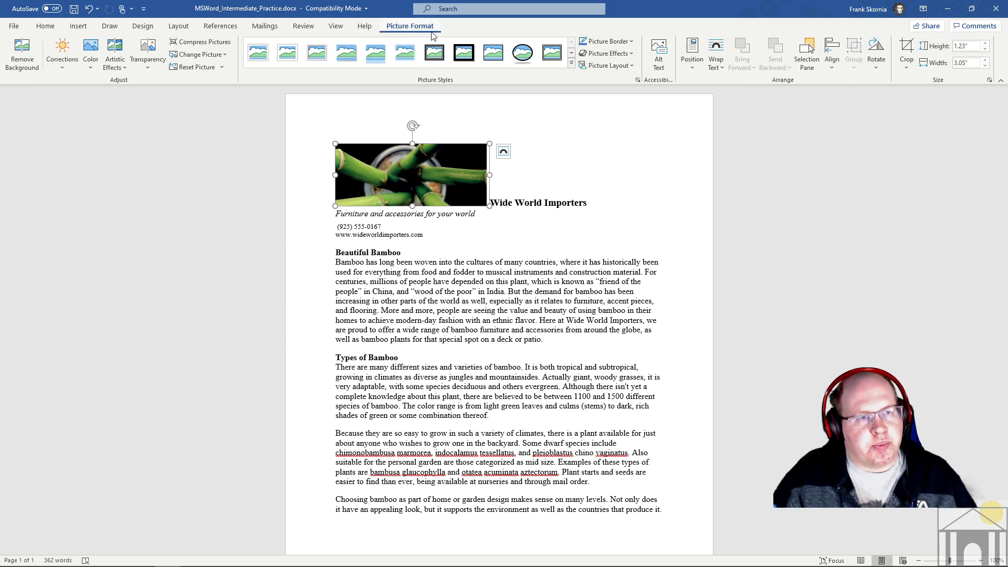
pyautogui.click(695, 60)
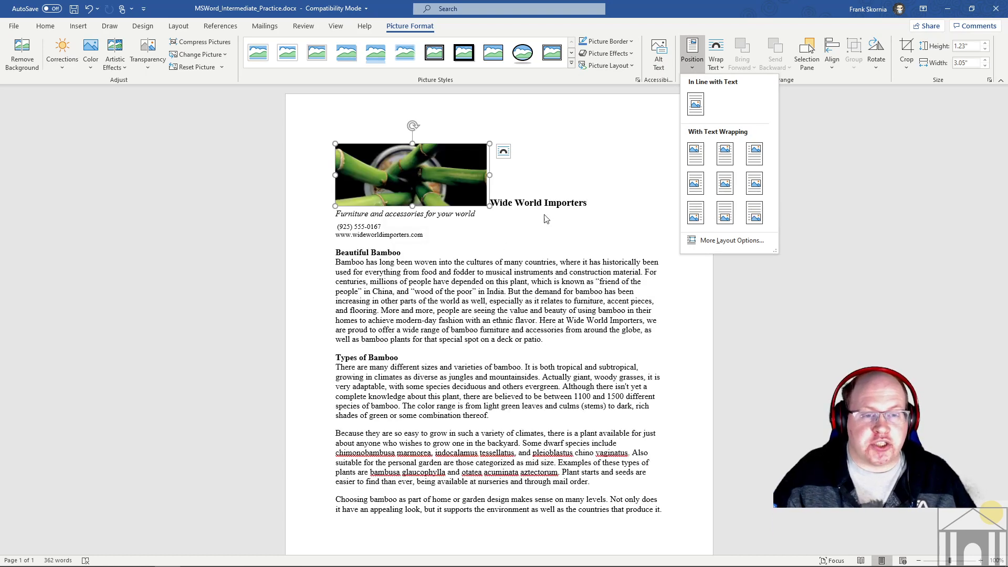
pyautogui.click(695, 183)
pyautogui.scroll(-2, 752, 261)
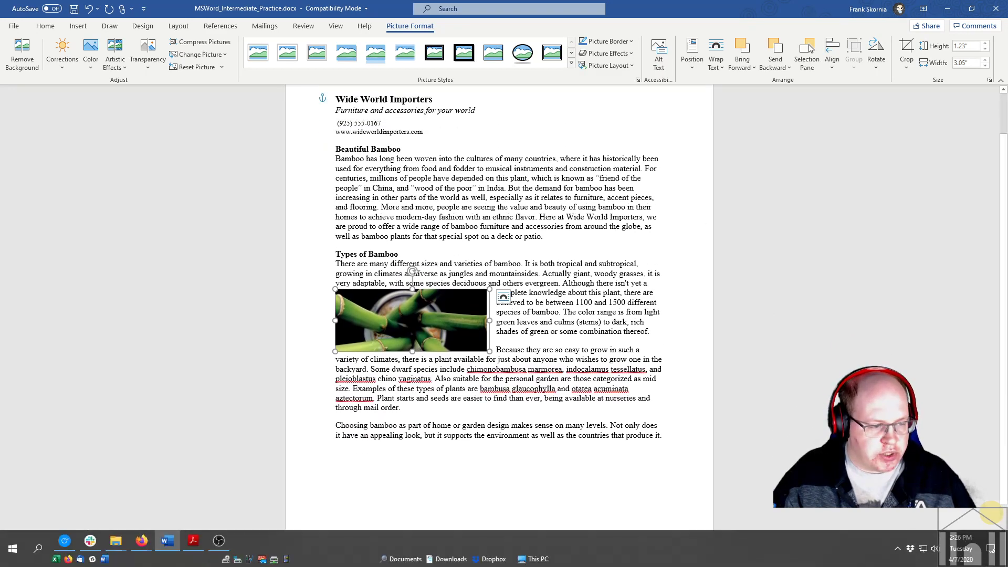
pyautogui.click(919, 560)
pyautogui.click(919, 561)
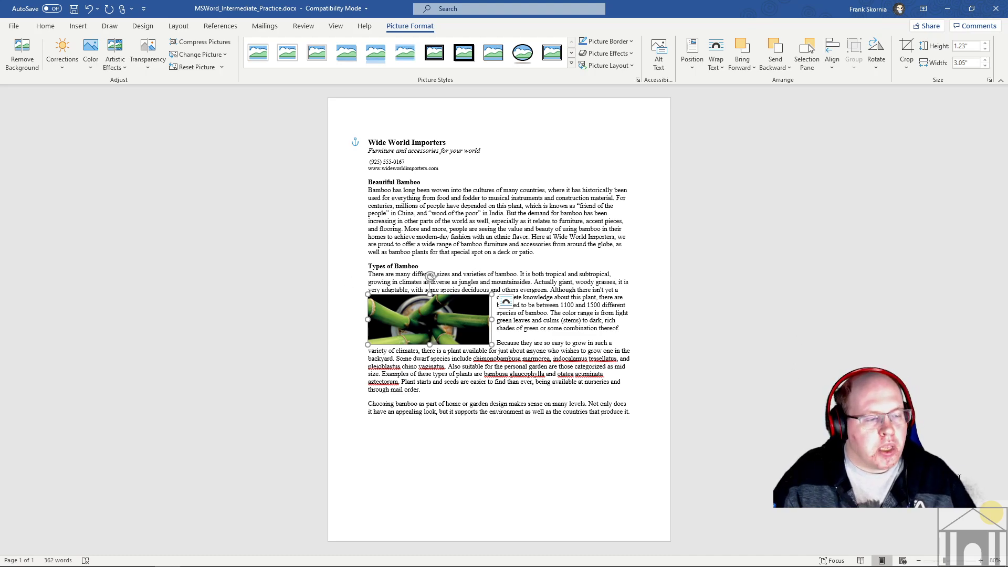
pyautogui.click(981, 561)
pyautogui.click(981, 561)
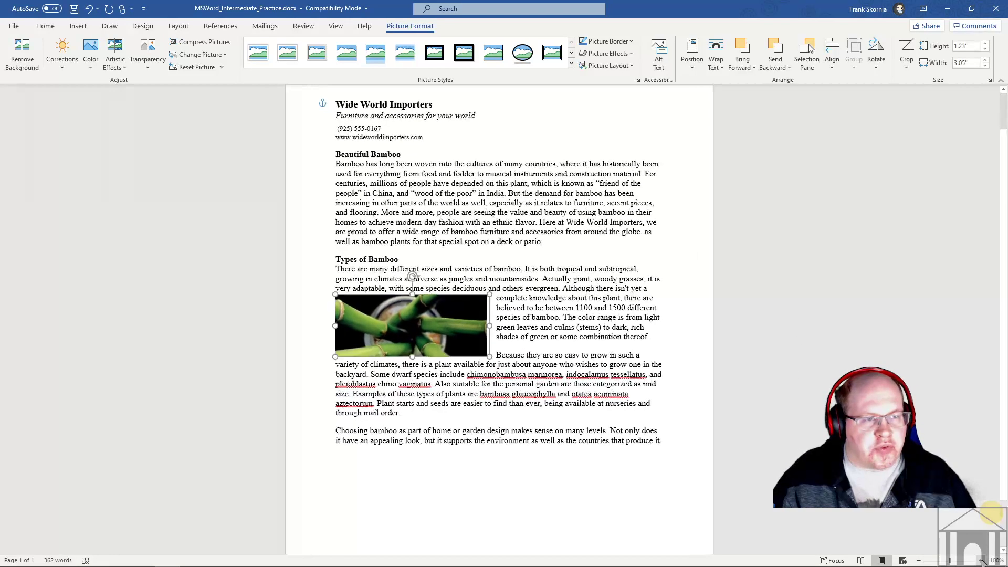
pyautogui.click(981, 560)
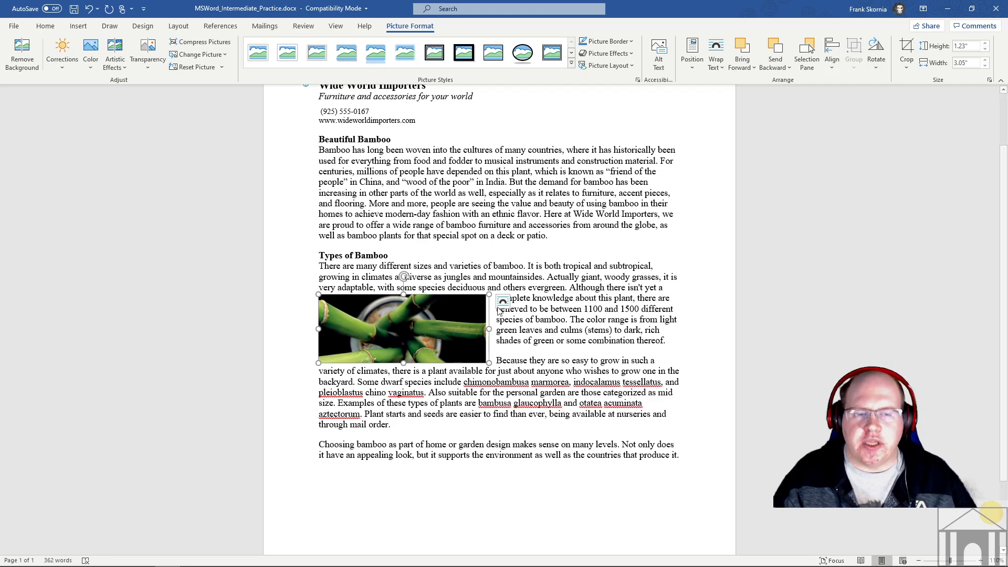
# Step: Move the bamboo picture to the middle of the first Types of Bamboo paragraph, and shift it up and left beside the heading
pyautogui.click(516, 329)
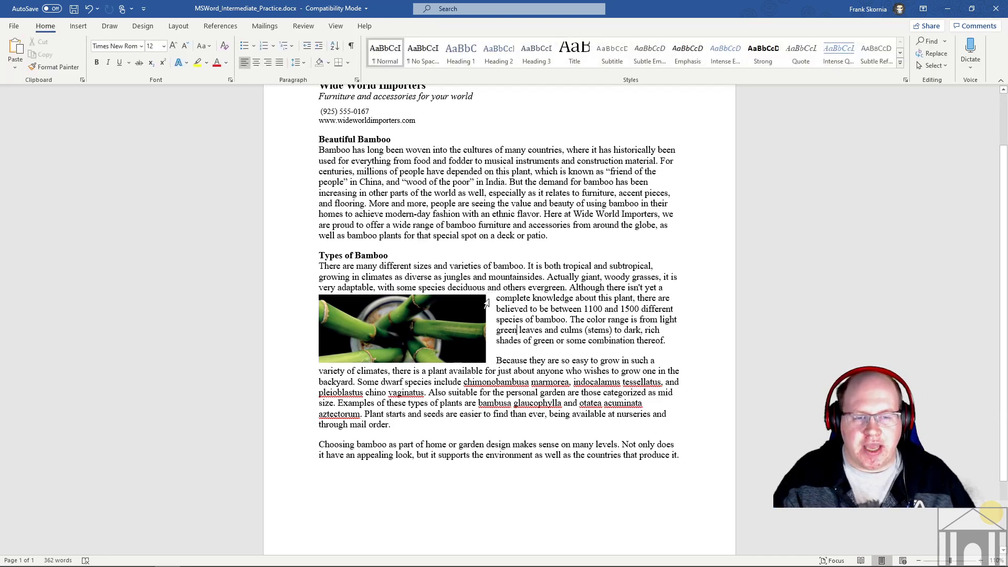
pyautogui.moveTo(463, 317); pyautogui.dragTo(549, 298)
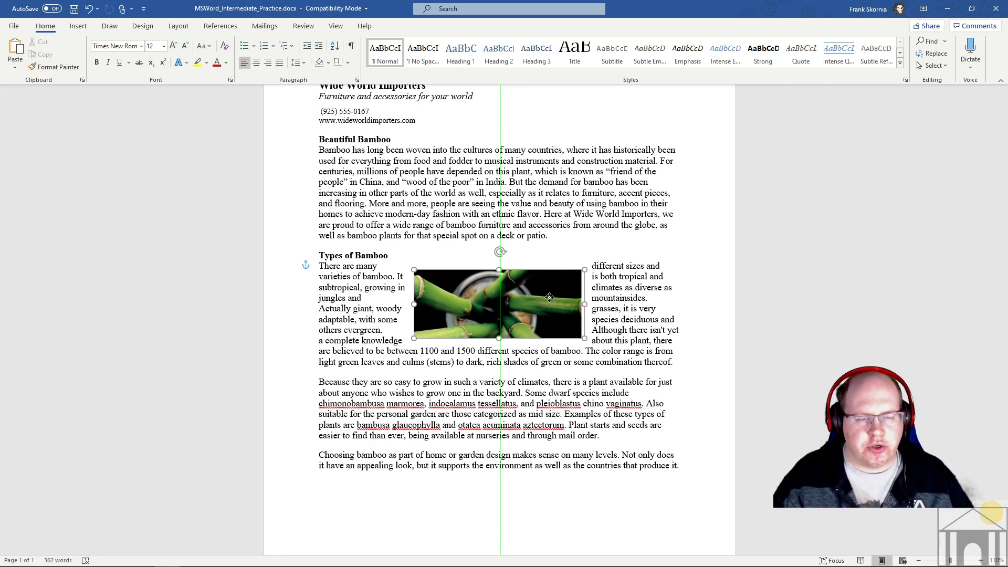
pyautogui.moveTo(549, 297); pyautogui.dragTo(414, 307)
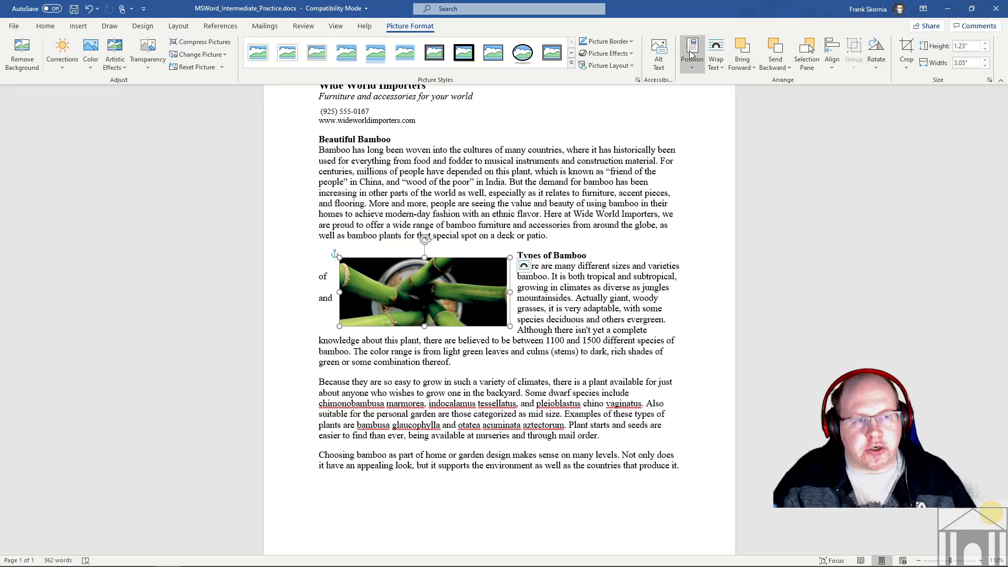
# Step: Set the bamboo picture's text wrapping to Through and move it into the middle of the first Types of Bamboo paragraph
pyautogui.click(719, 58)
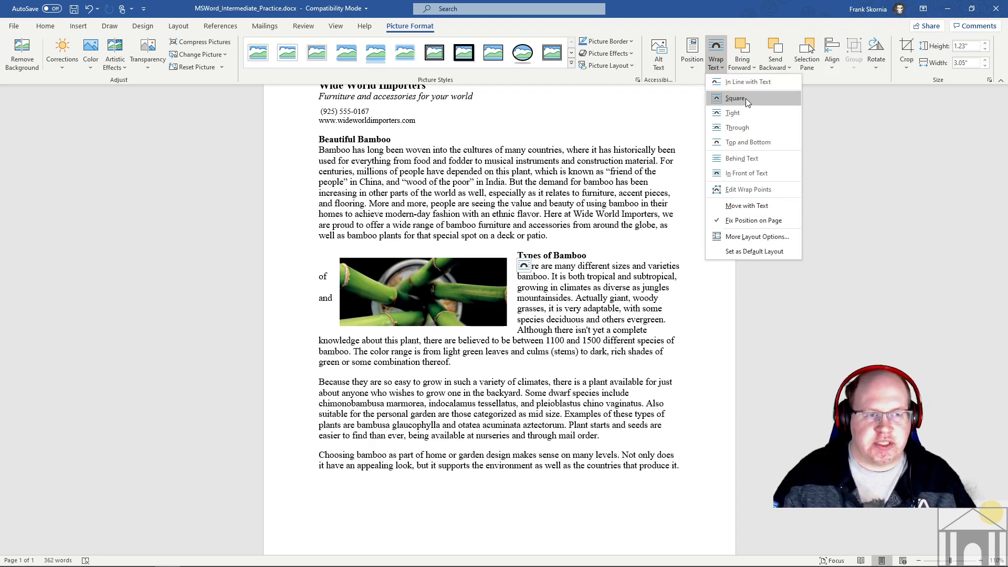
pyautogui.click(739, 127)
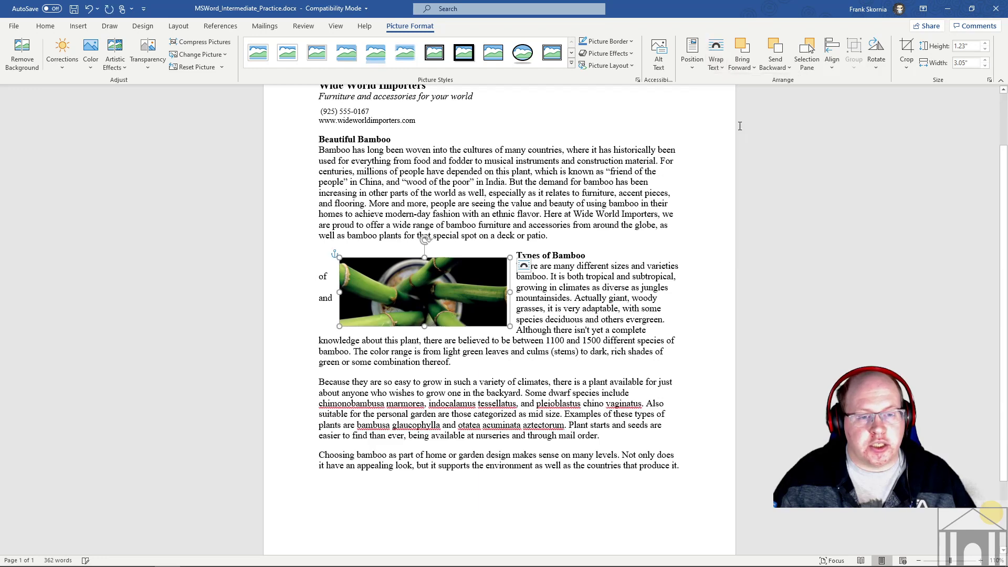
pyautogui.moveTo(467, 278); pyautogui.dragTo(531, 306)
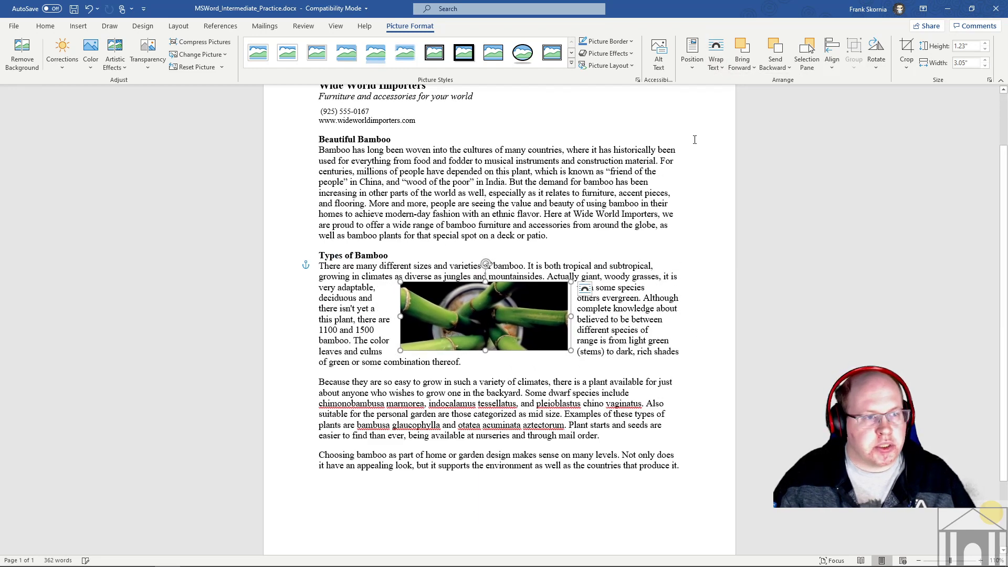
# Step: Place the bamboo picture behind the text and move it slightly up and left to the level of the Types of Bamboo heading
pyautogui.click(716, 70)
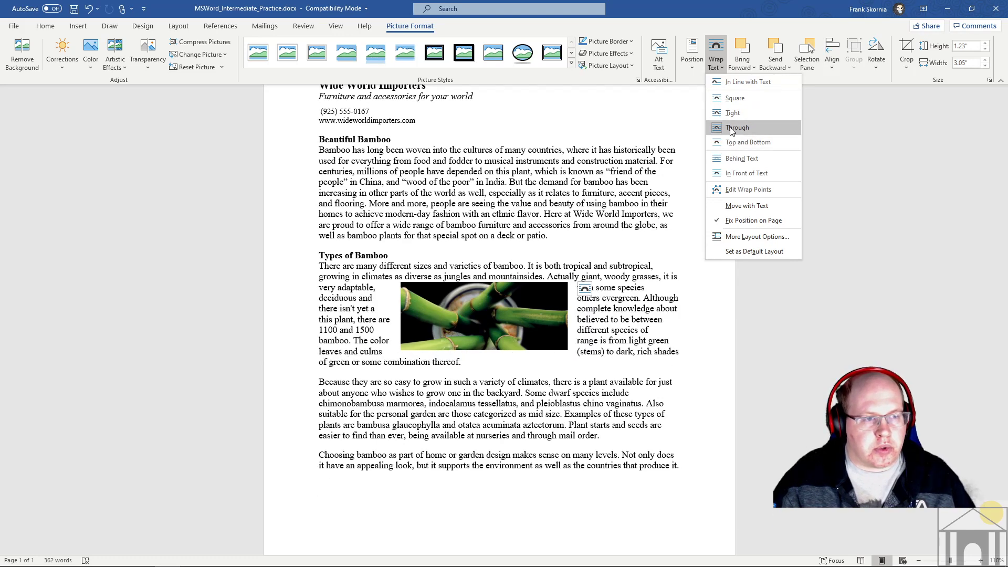
pyautogui.click(732, 157)
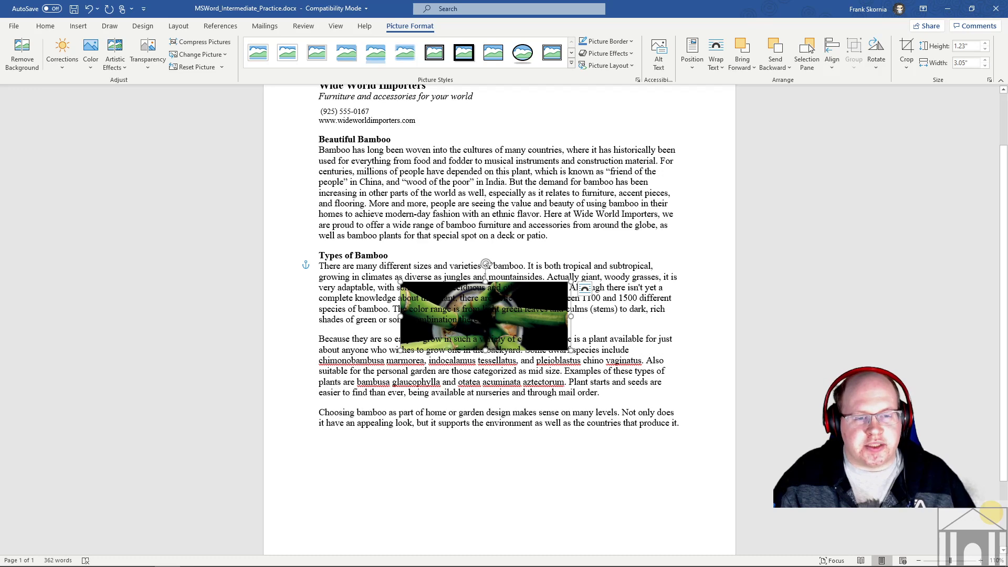
pyautogui.click(604, 322)
pyautogui.click(560, 322)
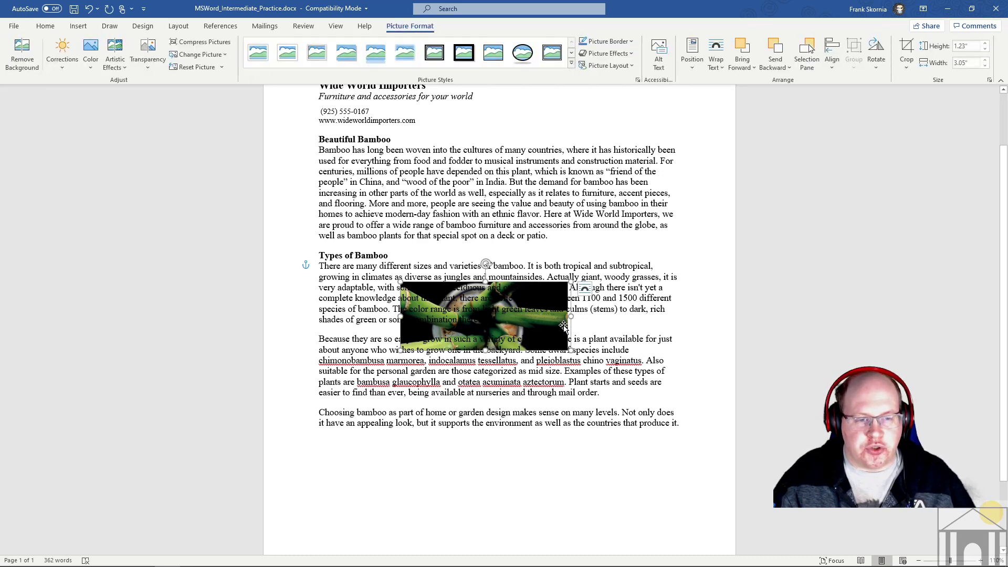
pyautogui.moveTo(564, 325); pyautogui.dragTo(554, 307)
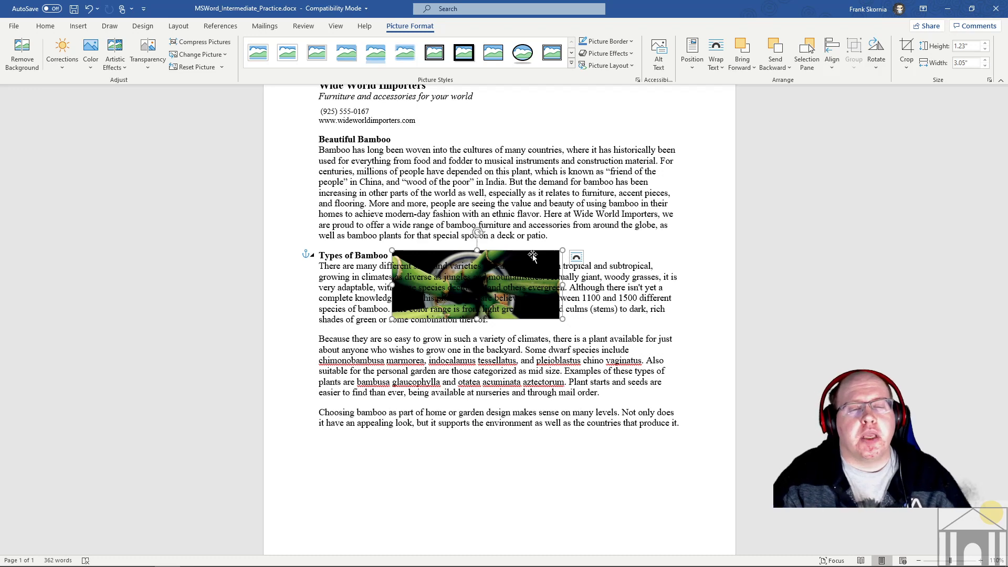
# Step: Edit the bamboo picture's wrap points, pulling the upper-right point inward over the image
pyautogui.click(715, 54)
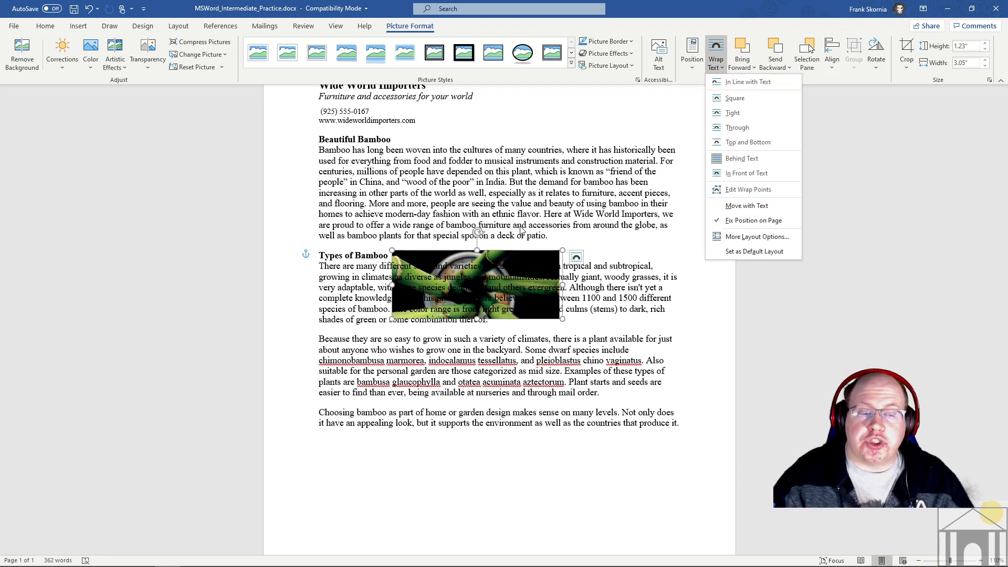
pyautogui.click(722, 190)
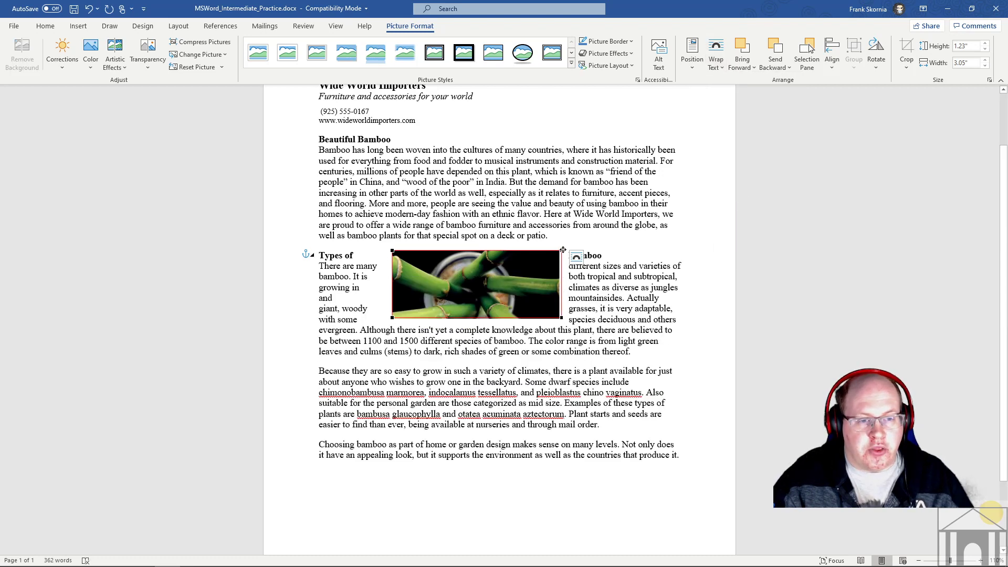
pyautogui.moveTo(563, 250); pyautogui.dragTo(496, 270)
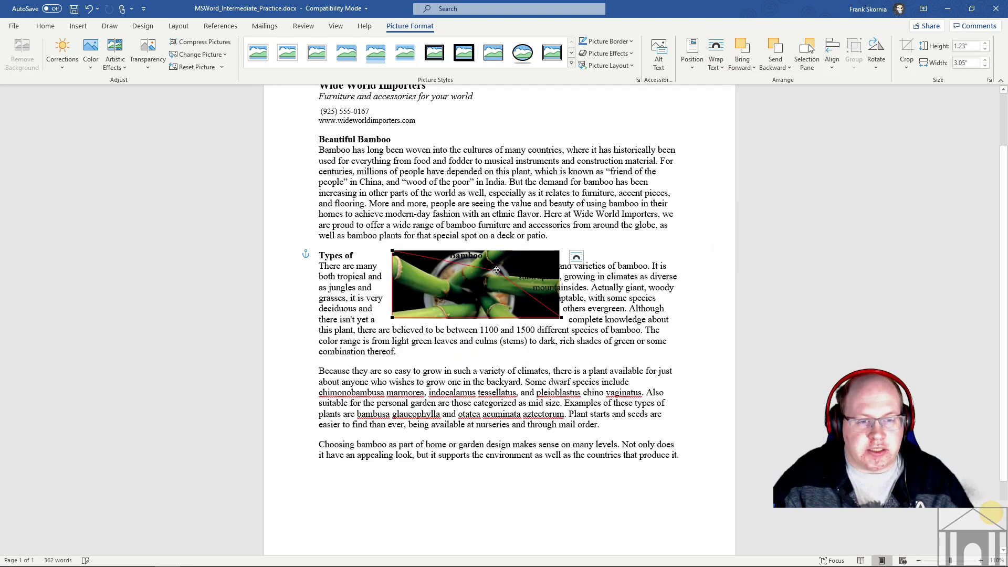
# Step: Place the bamboo picture in front of the text and resize it to about 1.22" high by 3.03" wide
pyautogui.click(714, 69)
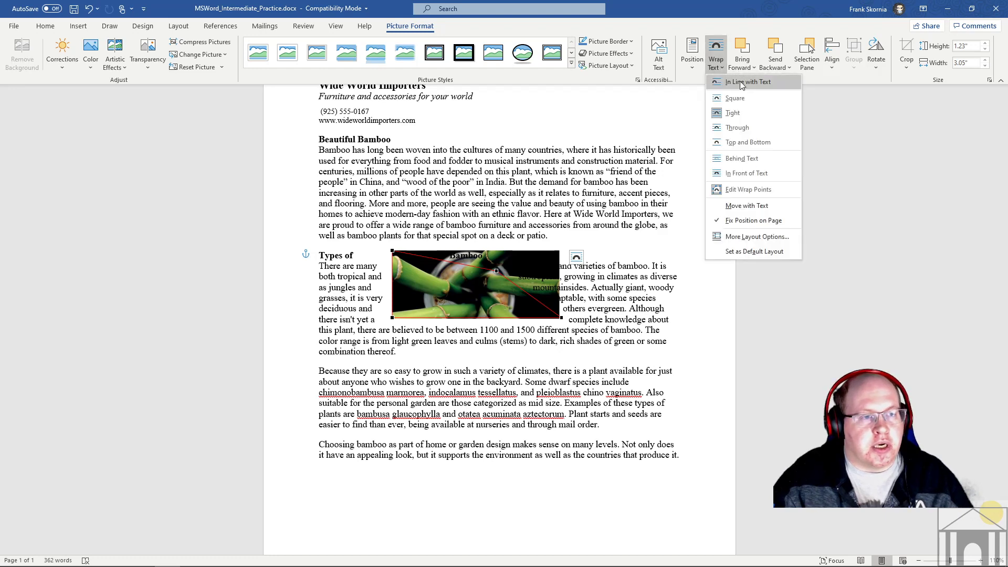
pyautogui.click(733, 175)
pyautogui.hotkey('ctrl', 'z')
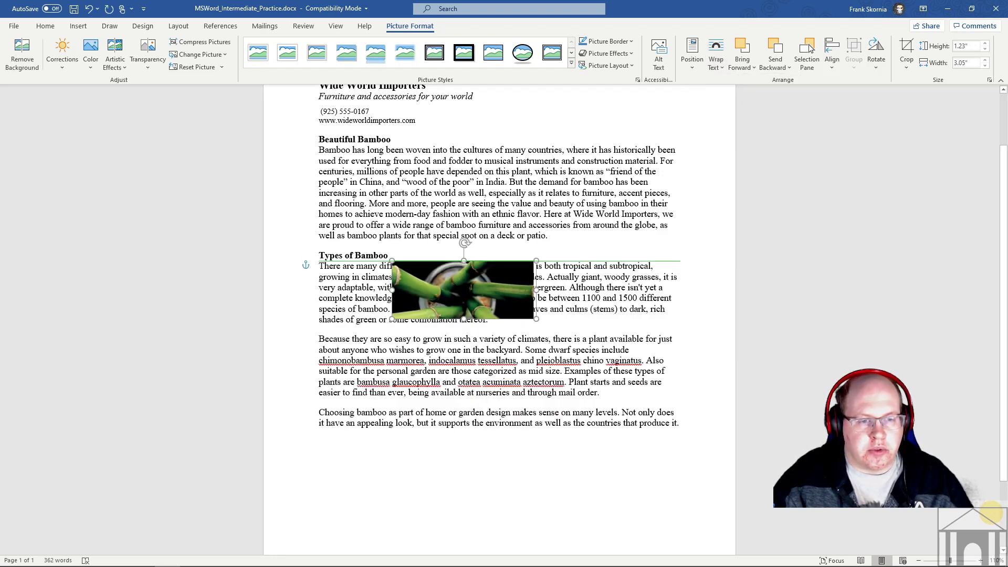
pyautogui.hotkey('ctrl', 'y')
# Step: Try pulling the resized picture's upper-right wrap point inward so text runs over the image, and undo the wrap point change
pyautogui.click(715, 57)
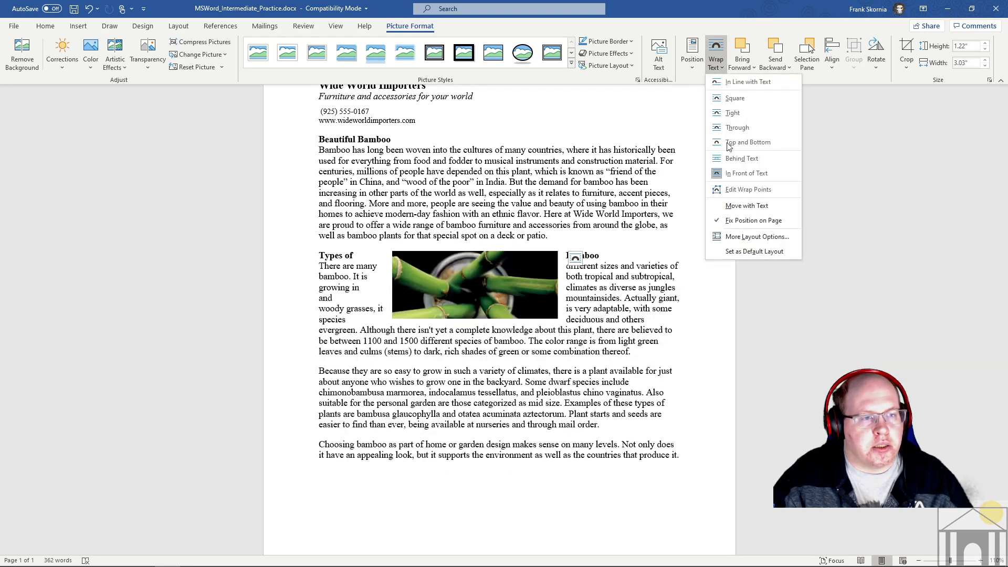
pyautogui.click(732, 189)
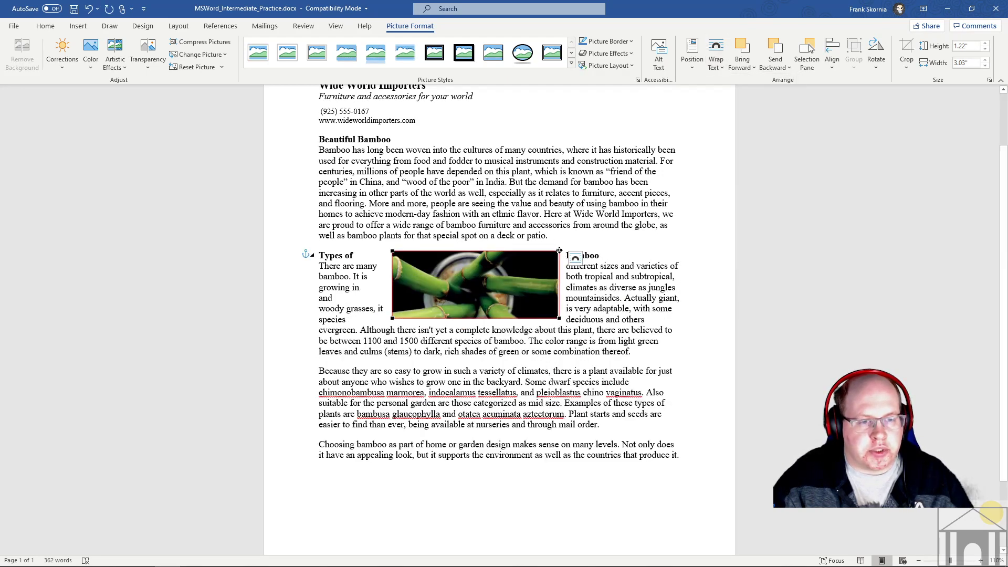
pyautogui.moveTo(558, 251); pyautogui.dragTo(487, 260)
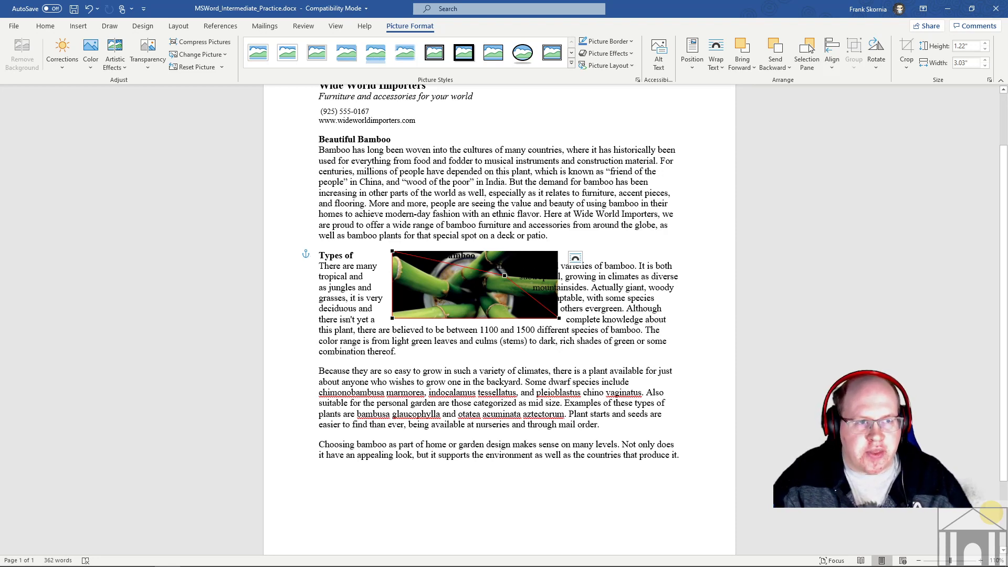
pyautogui.click(642, 288)
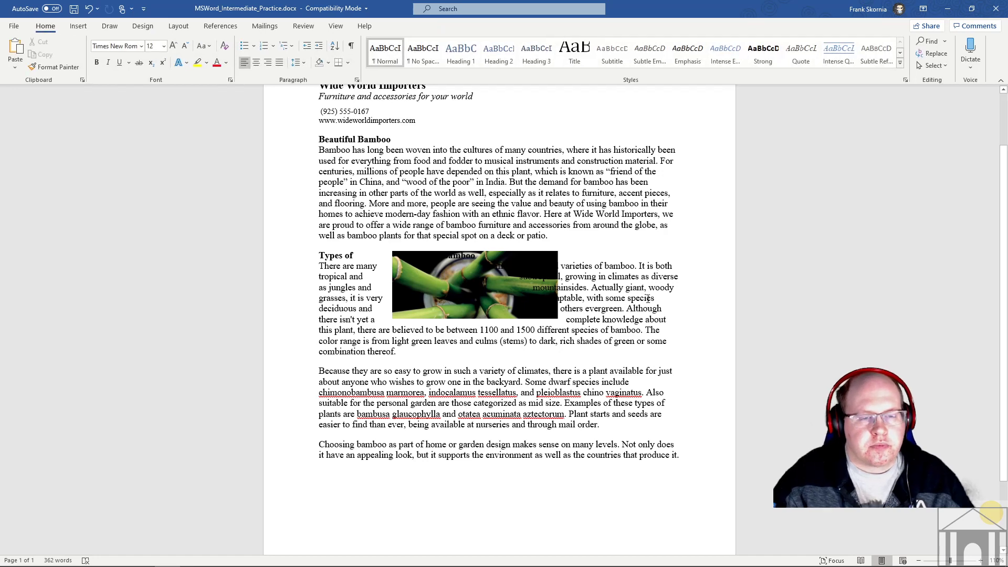
pyautogui.hotkey('ctrl', 'z')
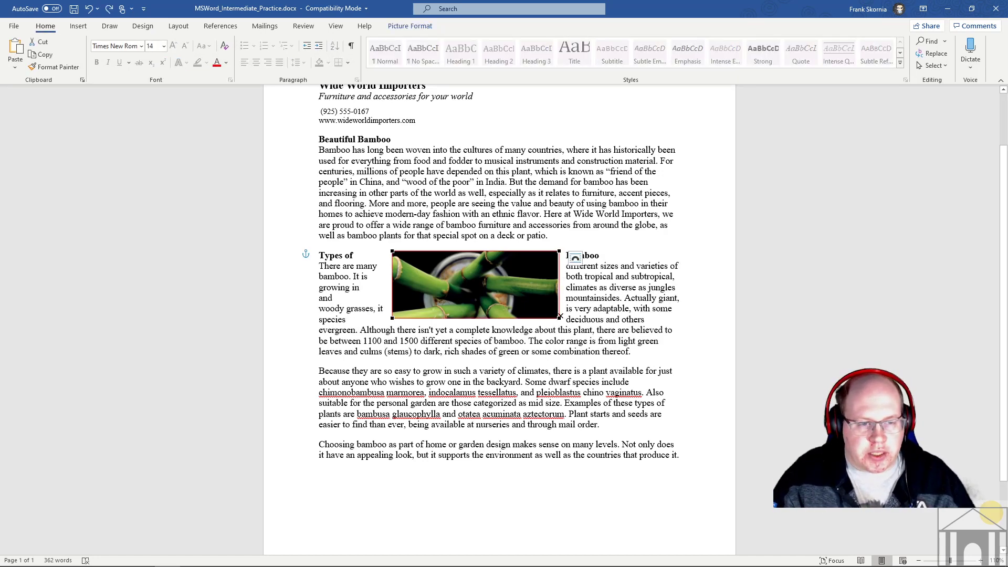
# Step: Move the bamboo picture to the left margin below Types of Bamboo, and up to the top of the page beside Wide World Importers
pyautogui.moveTo(483, 278); pyautogui.dragTo(406, 286)
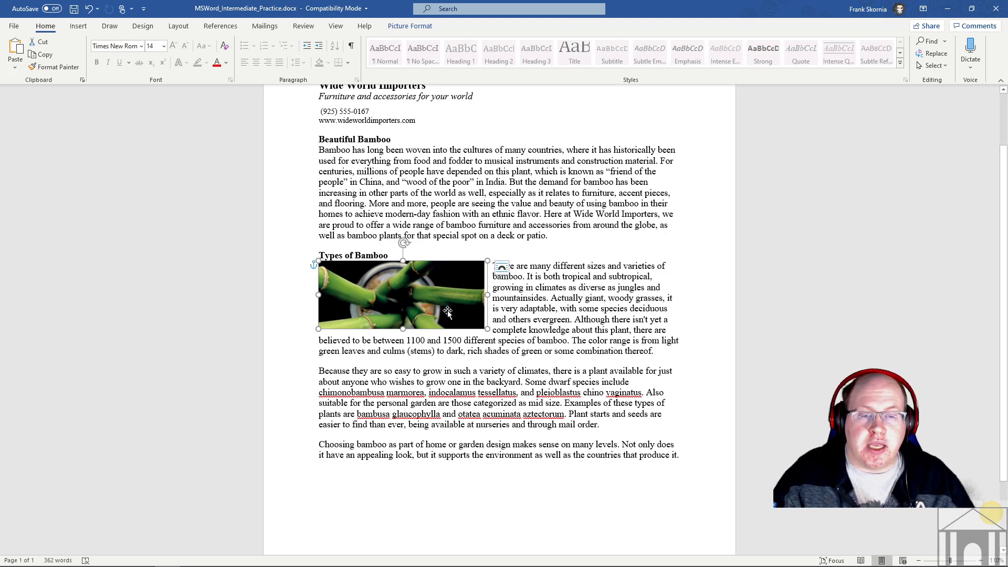
pyautogui.scroll(3, 417, 169)
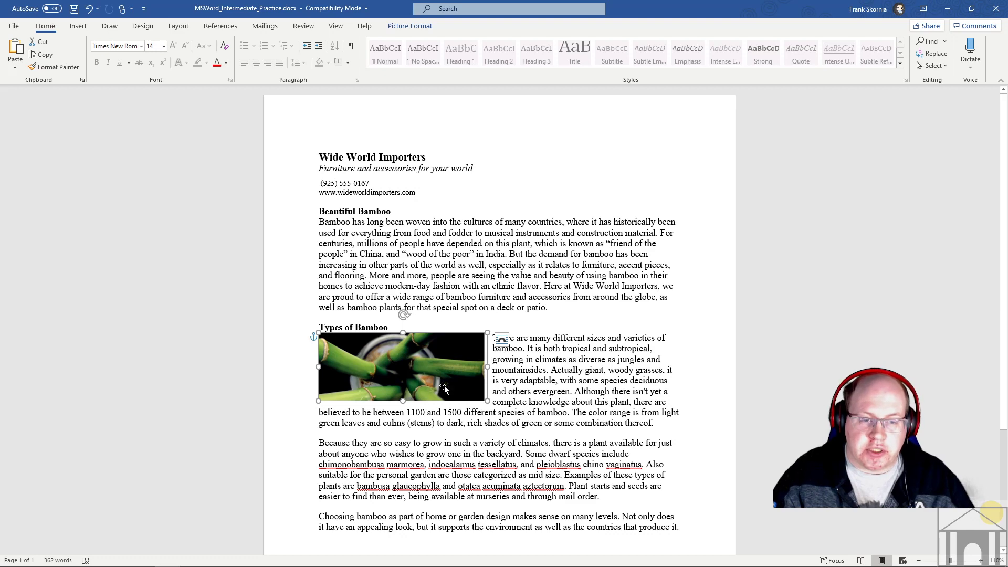
pyautogui.click(410, 25)
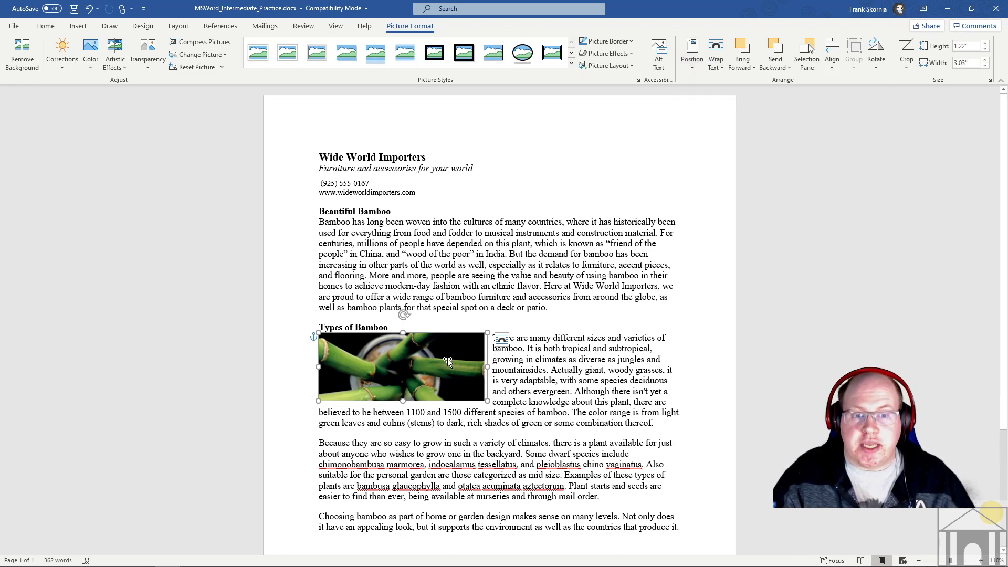
pyautogui.moveTo(430, 377); pyautogui.dragTo(417, 148)
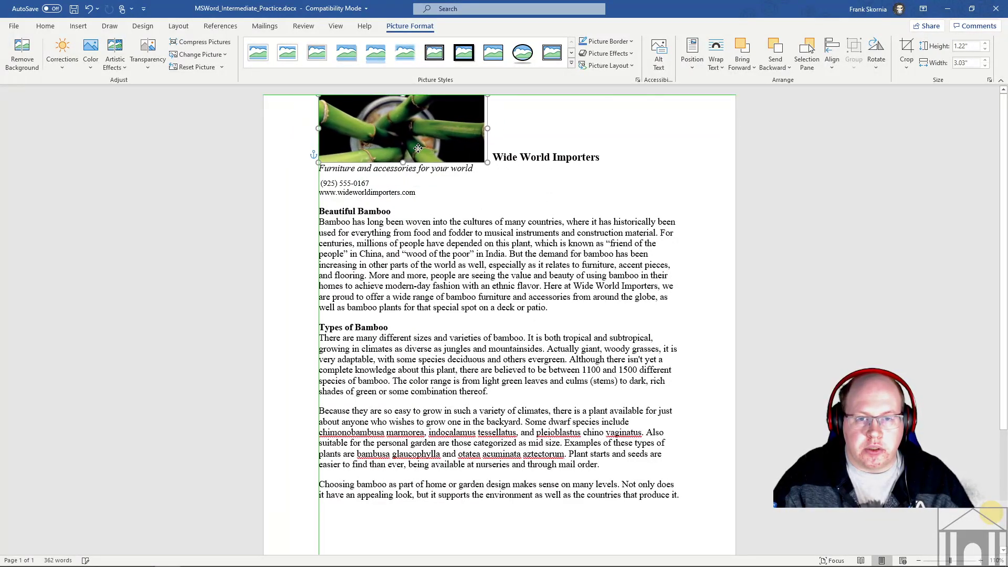
# Step: Insert a blank line before the Wide World Importers heading and move the bamboo picture down beside the heading and tagline
pyautogui.click(494, 156)
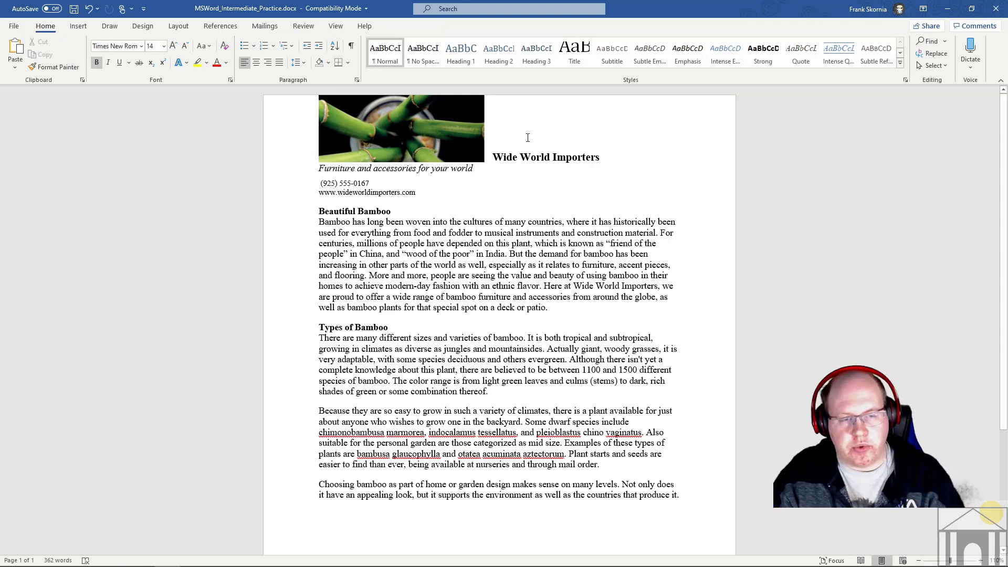
pyautogui.hotkey('ctrl', 'z')
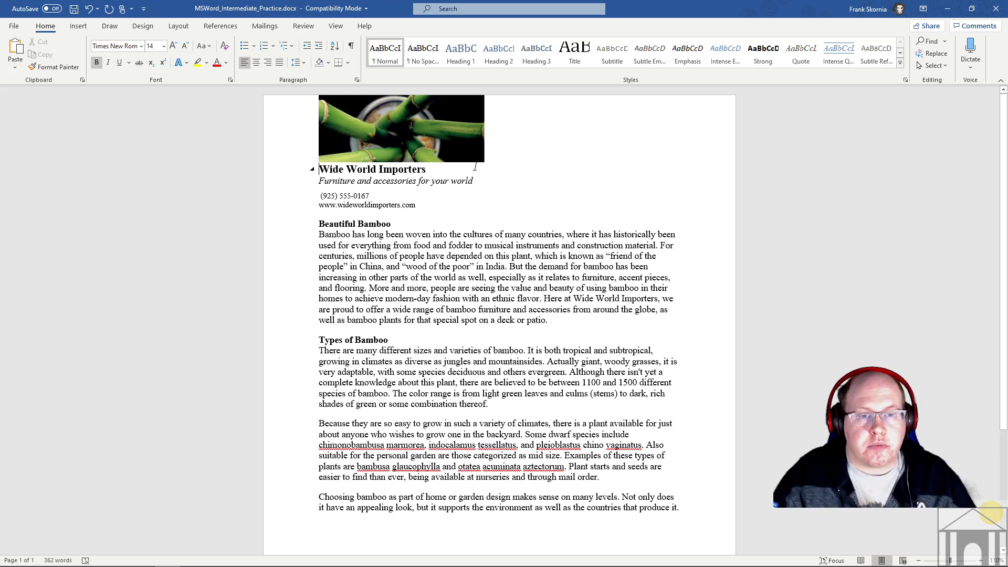
pyautogui.hotkey('ctrl', 'y')
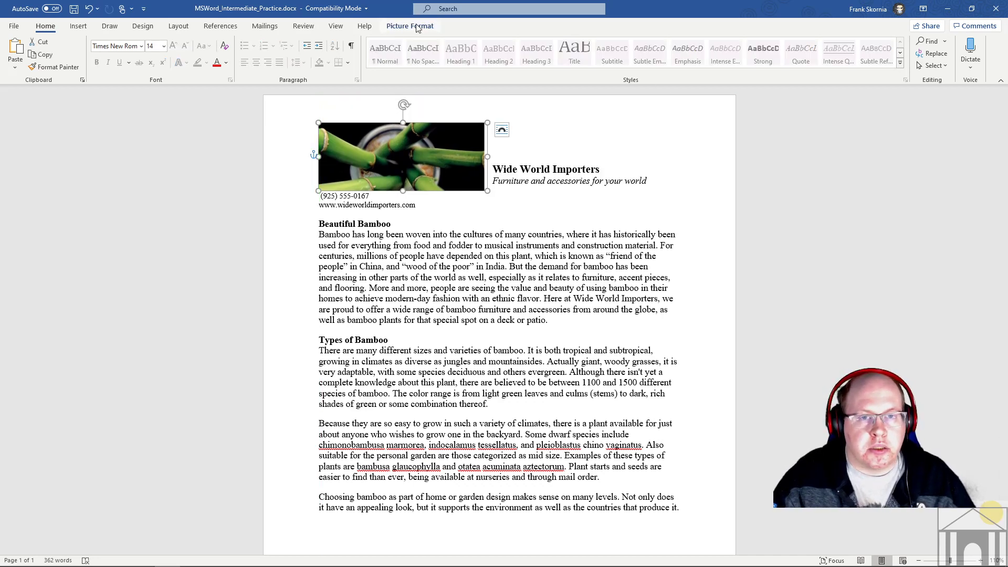
# Step: Set the bamboo picture's position to In Line with Text above the Wide World Importers heading
pyautogui.click(416, 28)
pyautogui.click(715, 56)
pyautogui.click(689, 103)
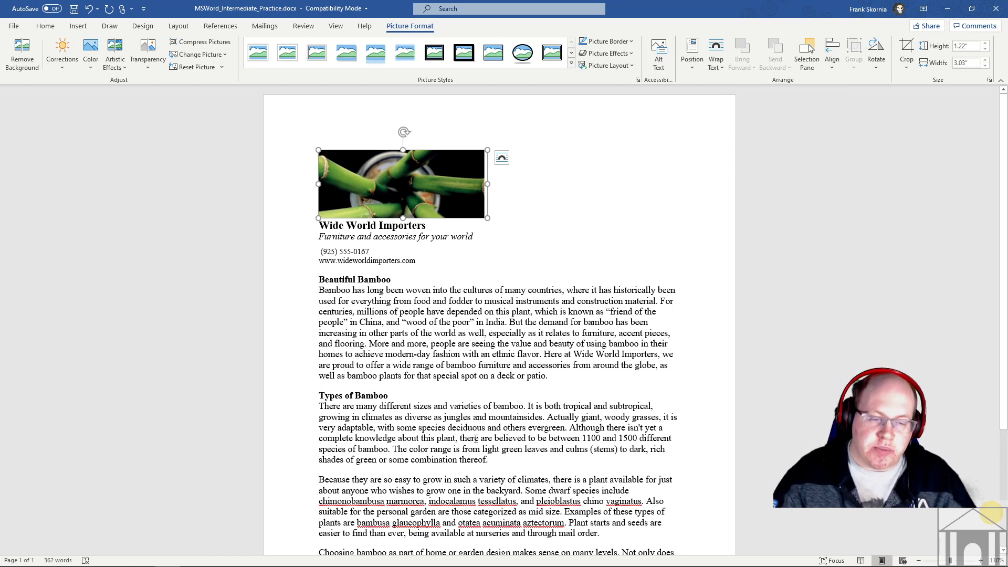
pyautogui.click(692, 52)
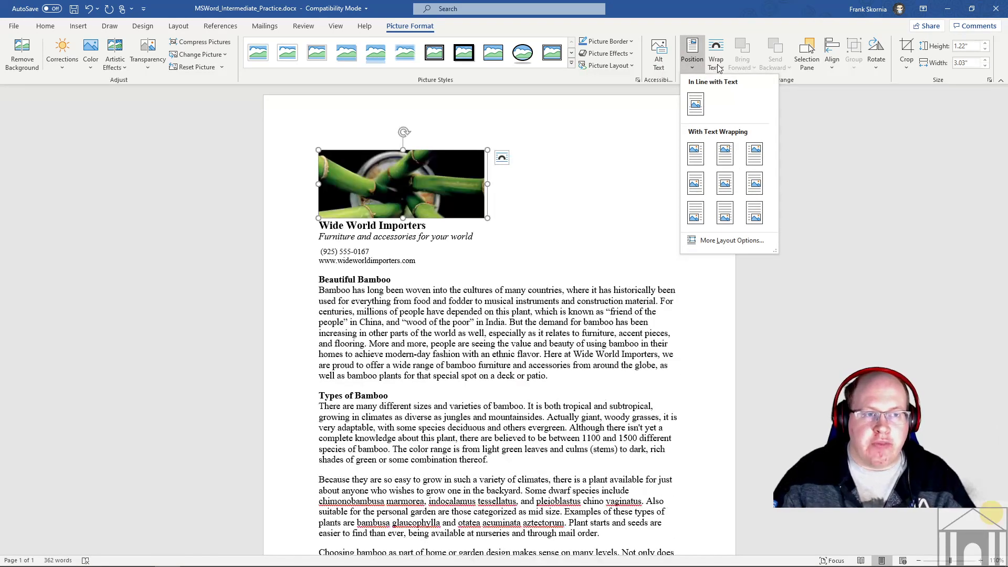
pyautogui.click(637, 115)
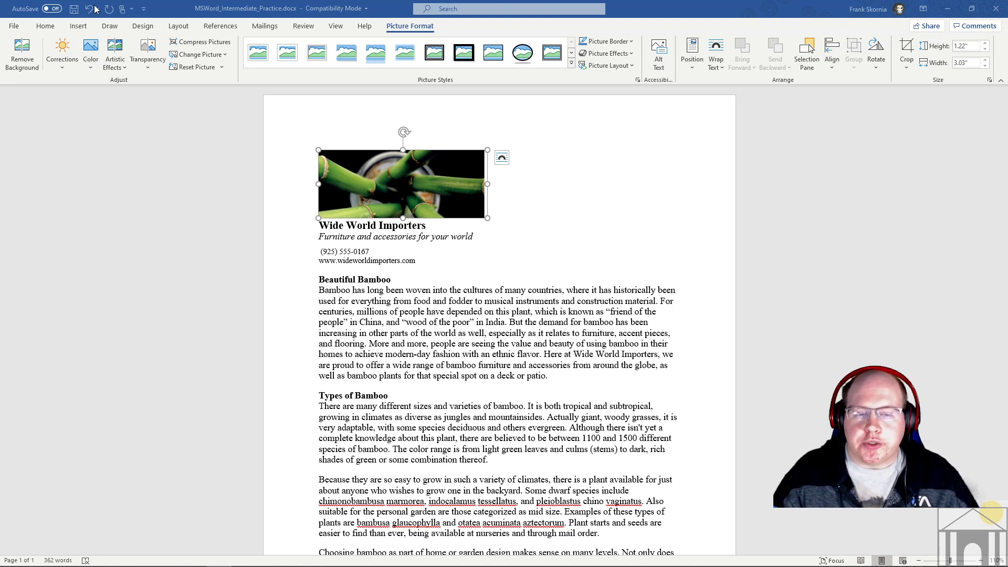
# Step: Examine the correction, color, artistic effect and transparency presets available for the bamboo picture
pyautogui.click(62, 65)
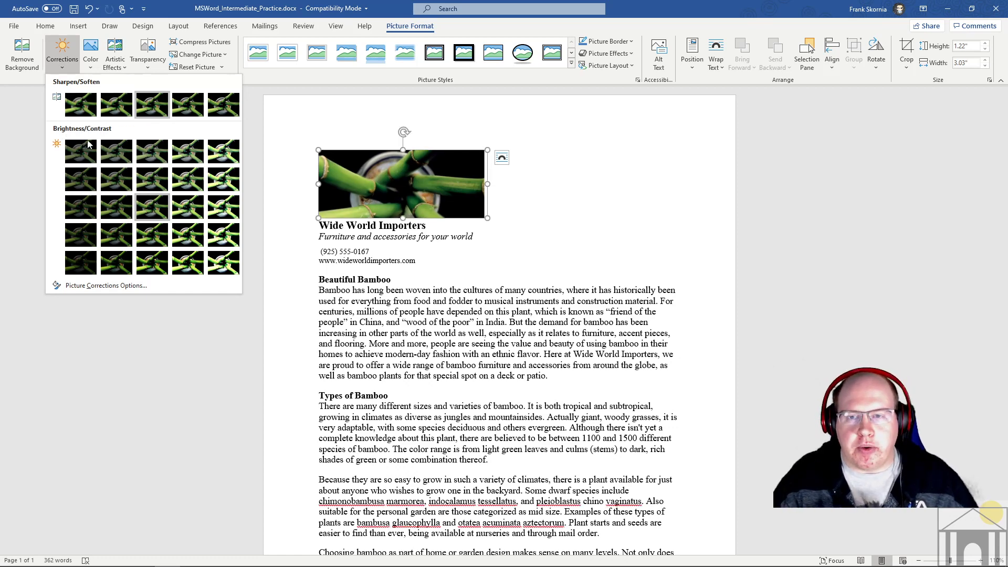
pyautogui.click(92, 67)
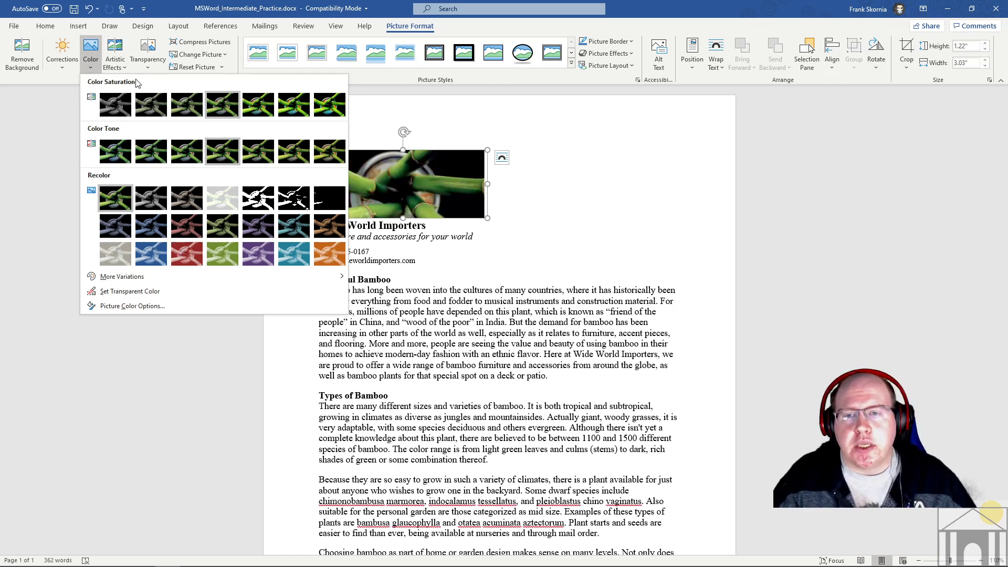
pyautogui.click(125, 67)
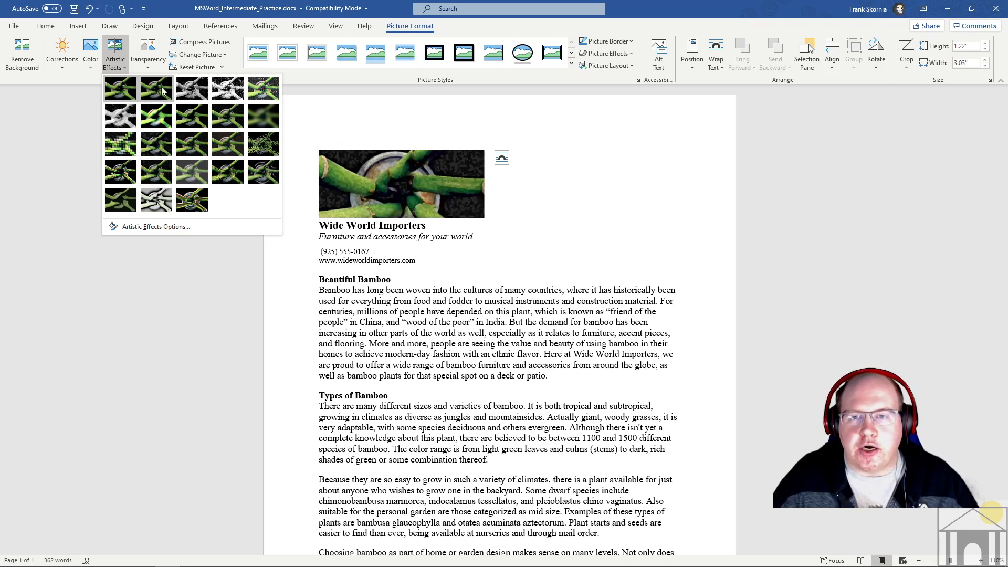
pyautogui.click(153, 63)
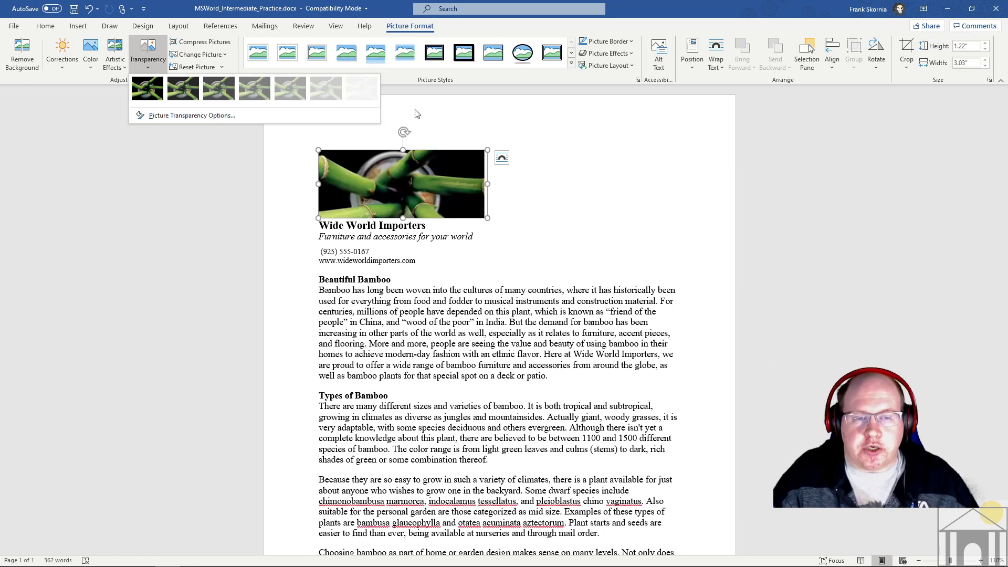
pyautogui.click(535, 94)
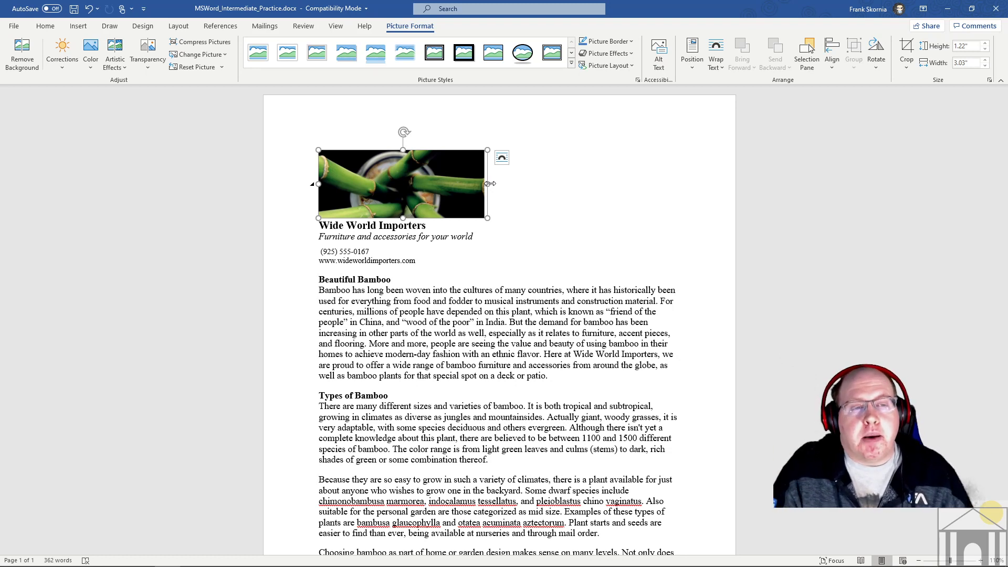
# Step: Review the bamboo picture's style and border choices, and apply the top-row middle Outer shadow preset to it
pyautogui.click(570, 63)
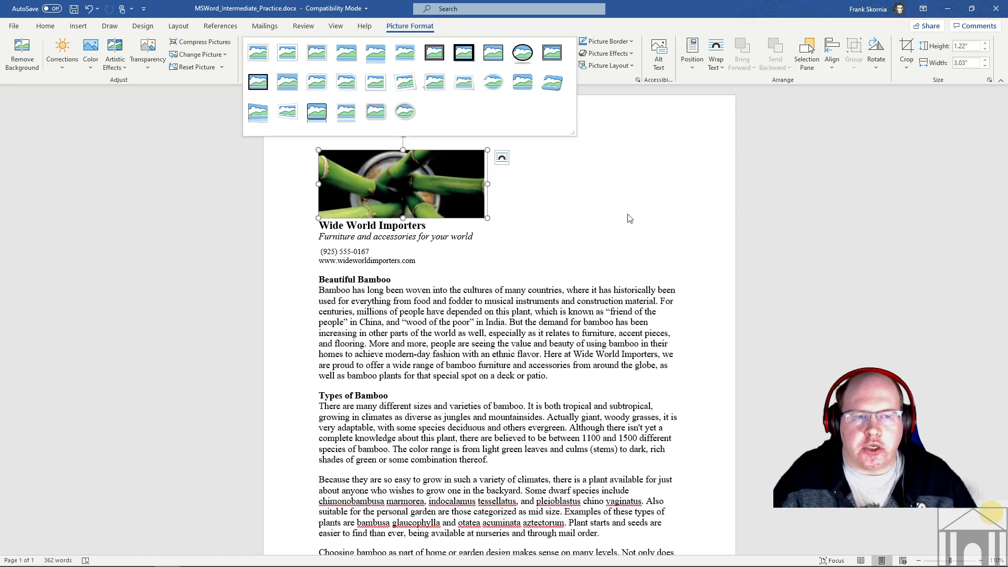
pyautogui.click(642, 225)
pyautogui.click(630, 42)
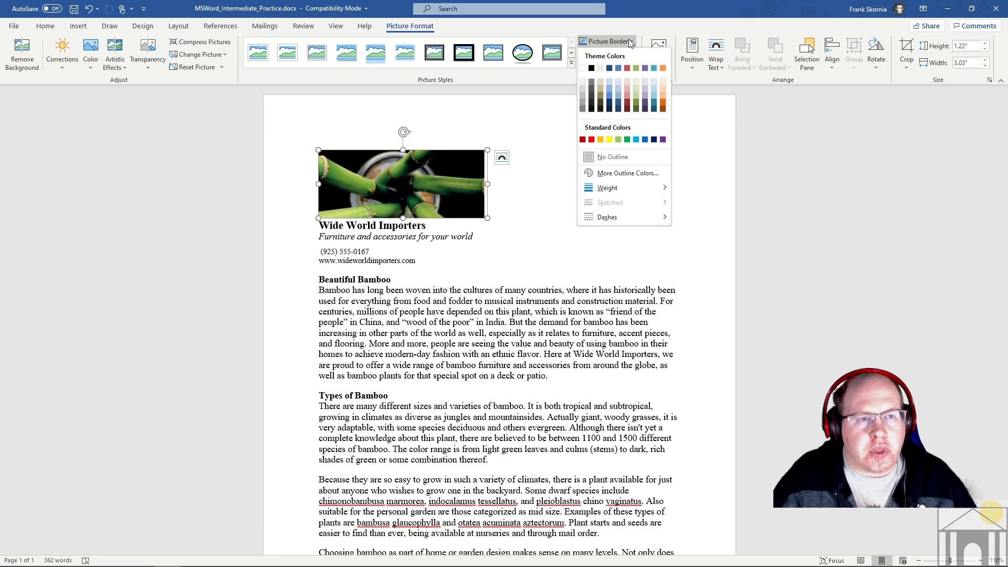
pyautogui.click(627, 54)
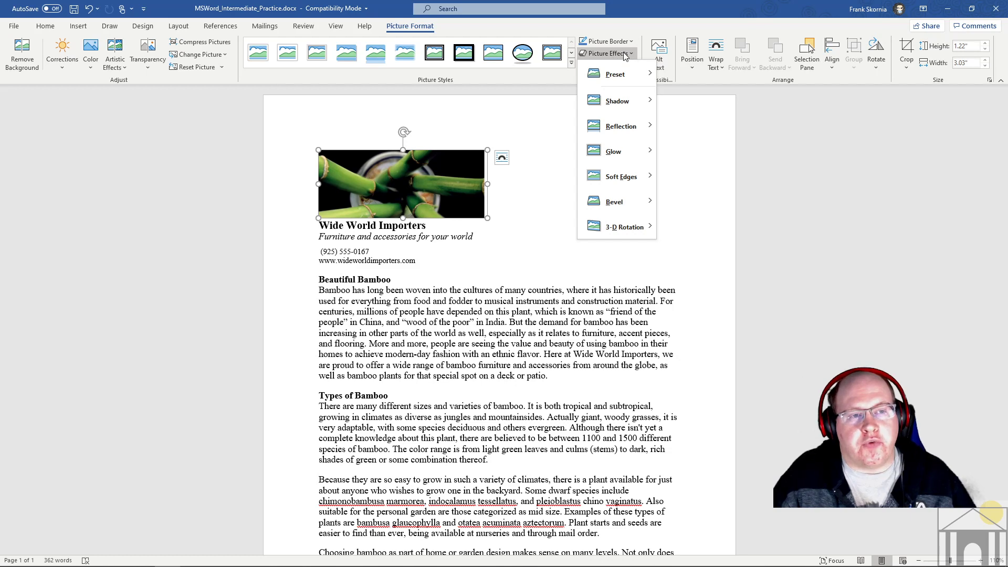
pyautogui.moveTo(618, 106)
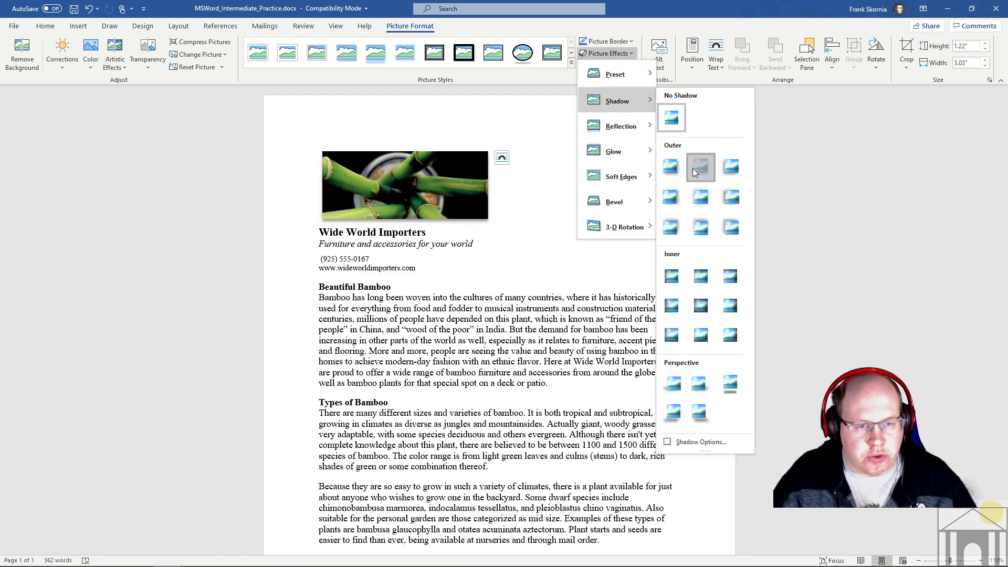
pyautogui.click(693, 169)
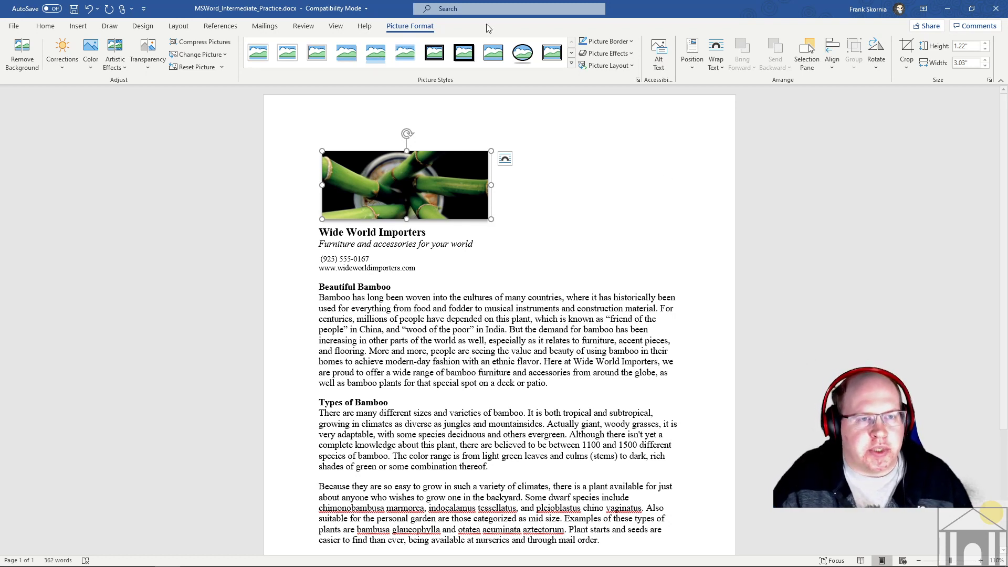
# Step: Apply the Bevel preset just before Soft Round to the bamboo picture
pyautogui.click(608, 65)
pyautogui.click(608, 65)
pyautogui.click(608, 53)
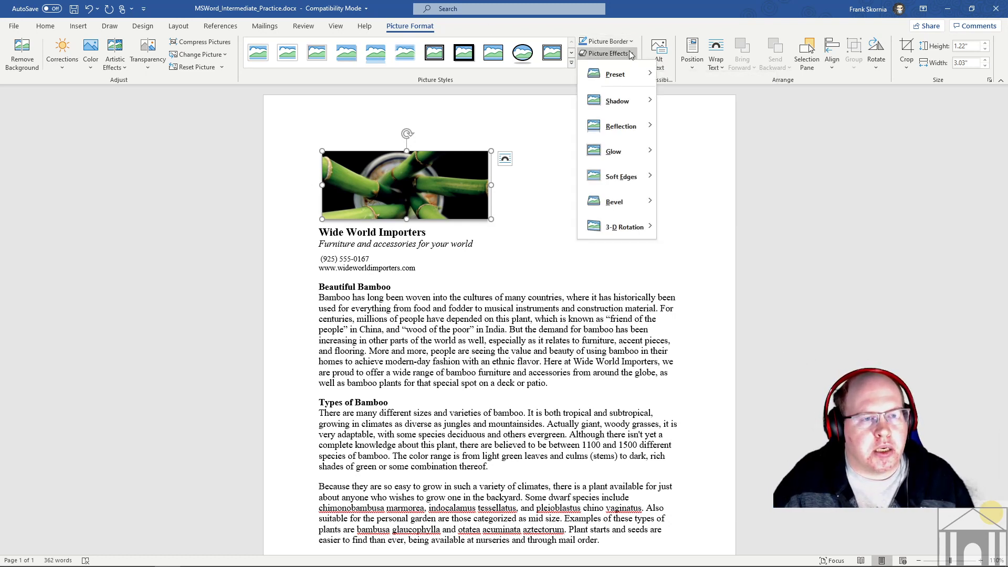
pyautogui.moveTo(637, 155)
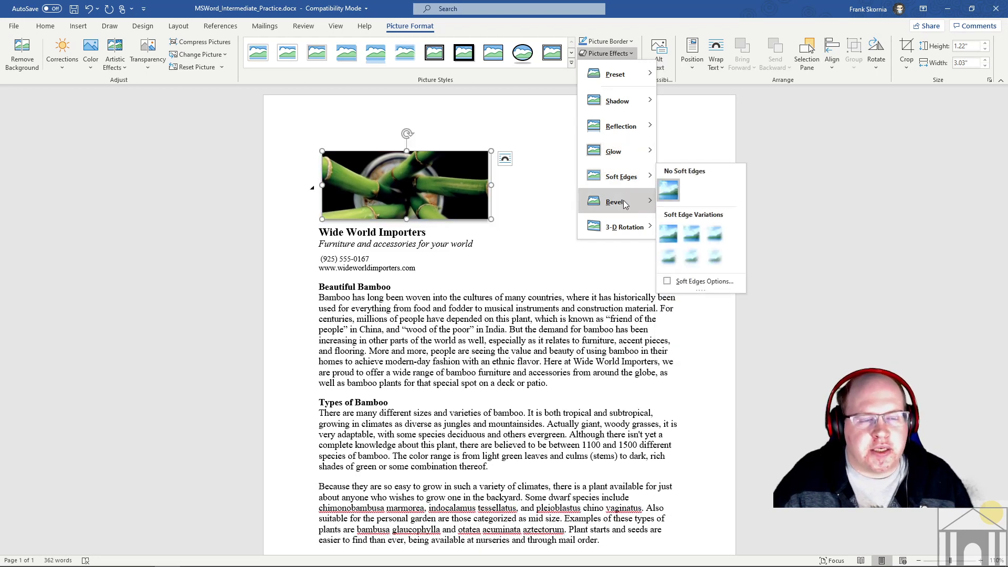
pyautogui.moveTo(626, 204)
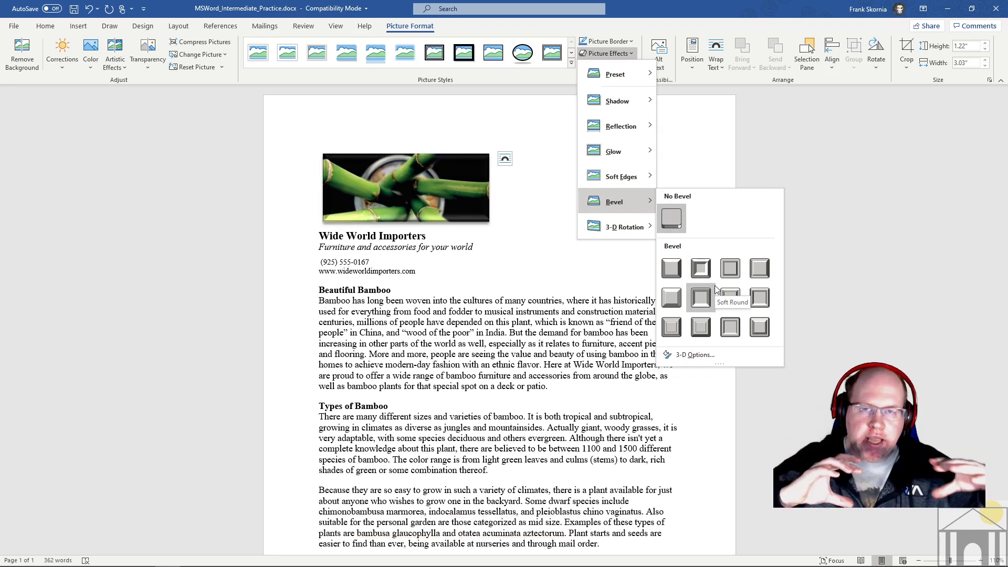
pyautogui.click(666, 304)
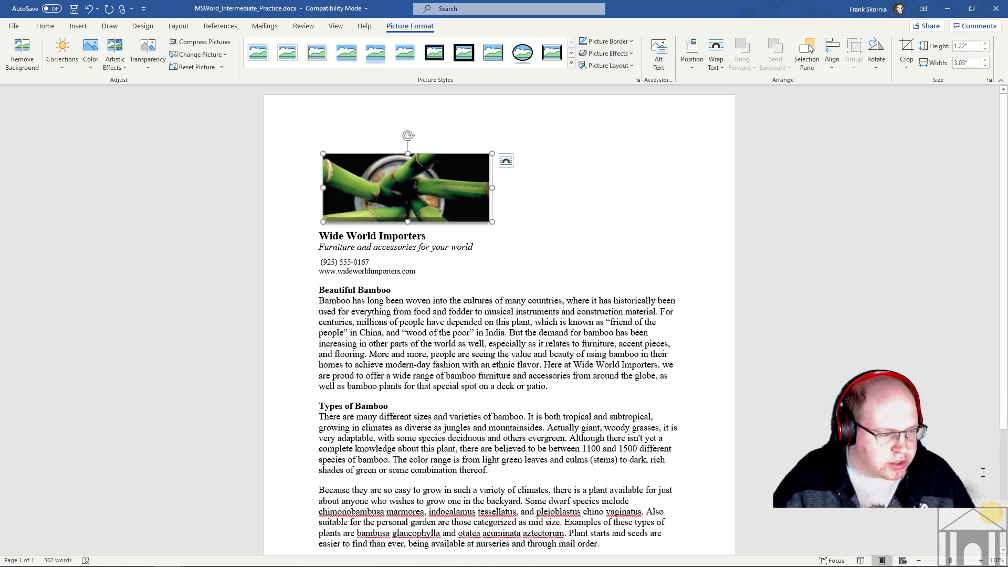
# Step: Examine the bamboo picture's edges up close and preview the effects and border weights available for it
pyautogui.click(981, 560)
pyautogui.click(981, 561)
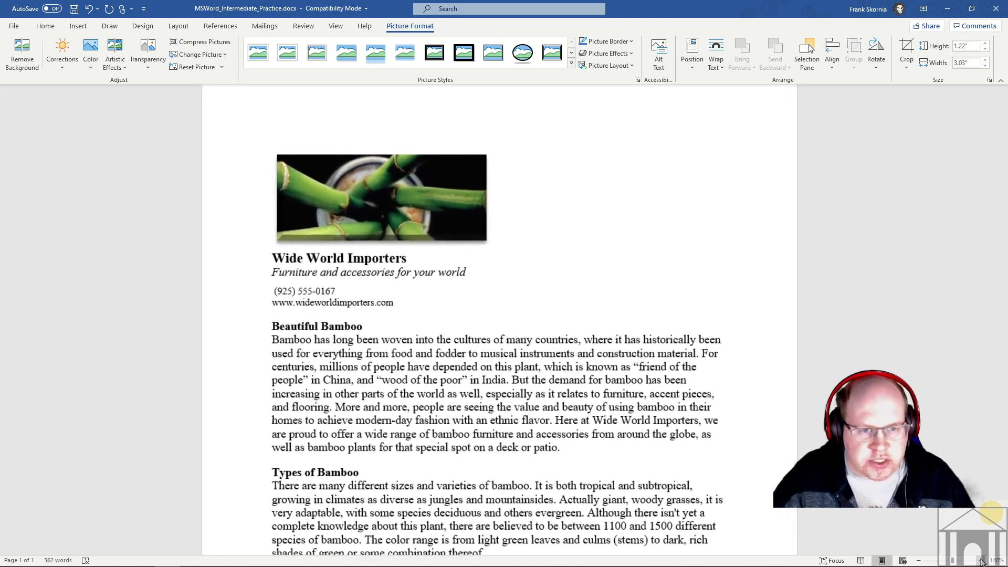
pyautogui.click(980, 561)
pyautogui.click(980, 561)
pyautogui.click(981, 561)
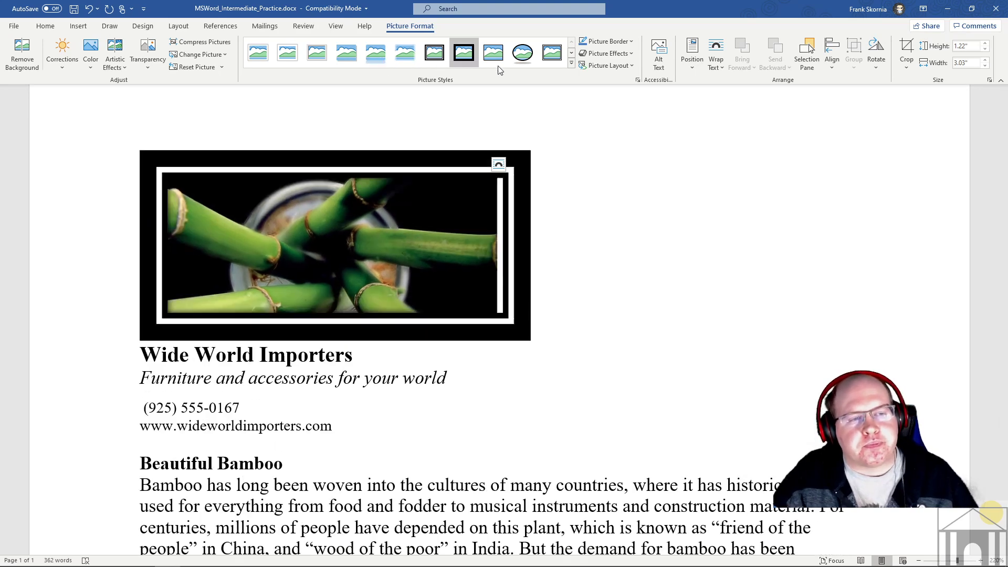
pyautogui.click(608, 53)
pyautogui.moveTo(633, 77)
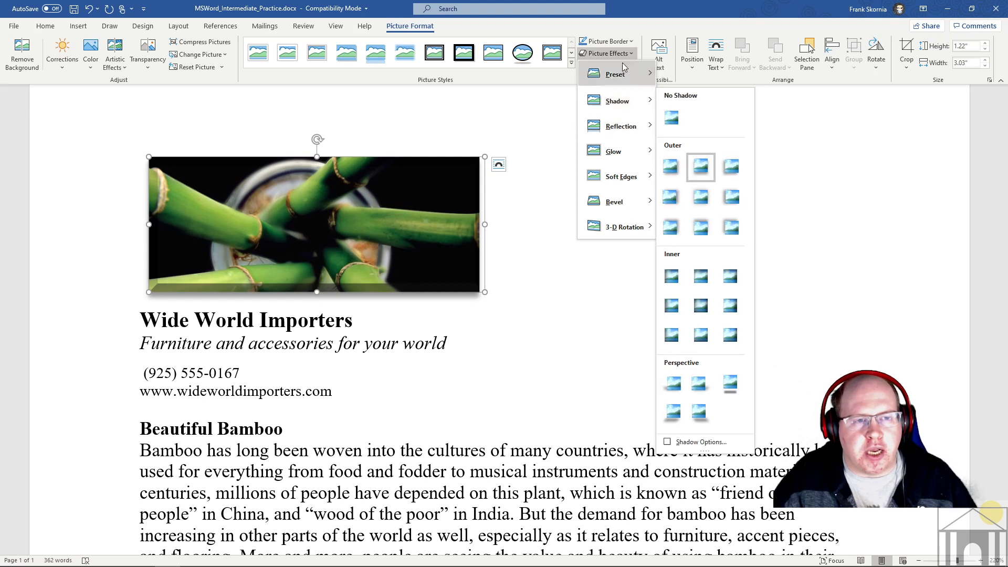
pyautogui.click(627, 44)
pyautogui.click(627, 42)
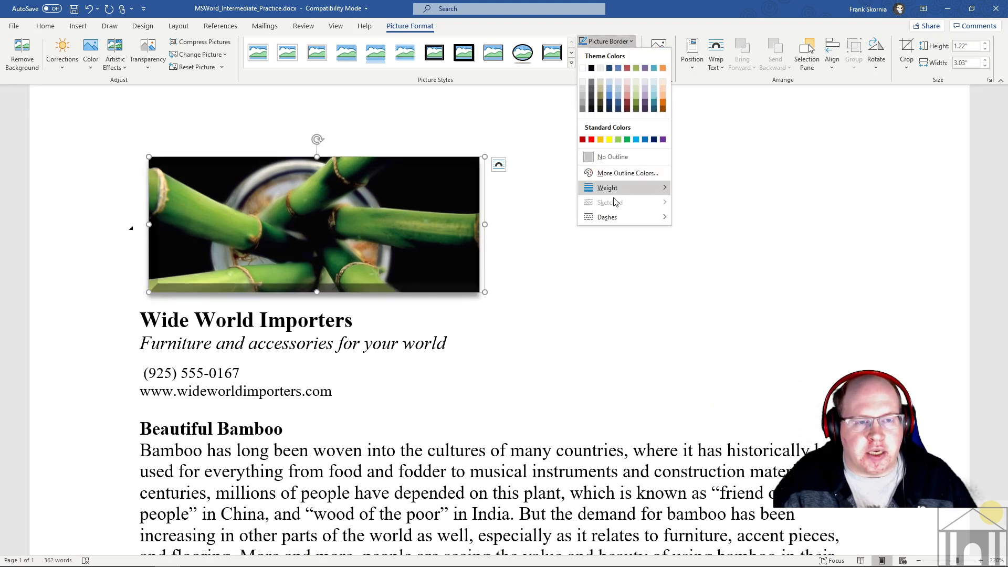
pyautogui.moveTo(616, 193)
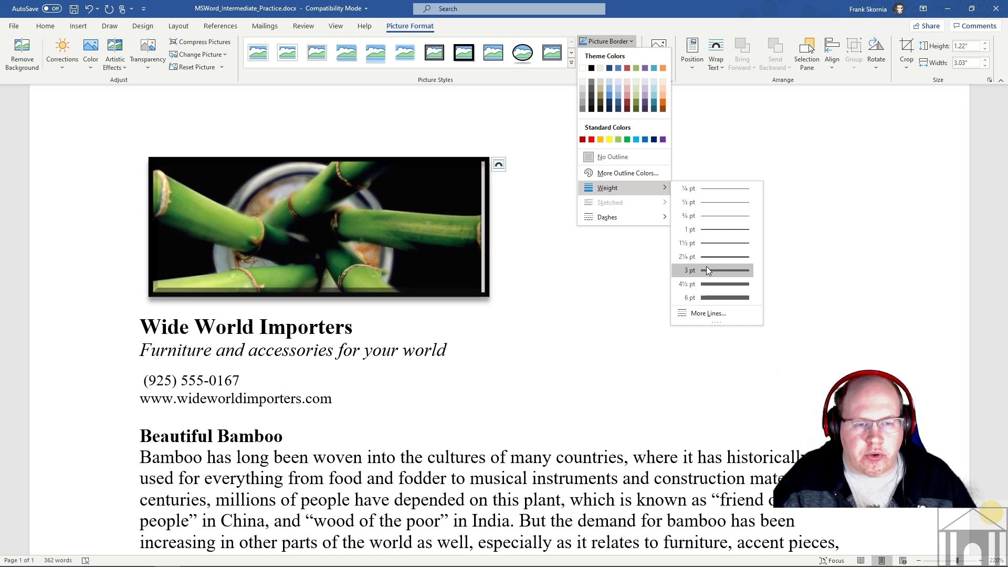
pyautogui.click(637, 278)
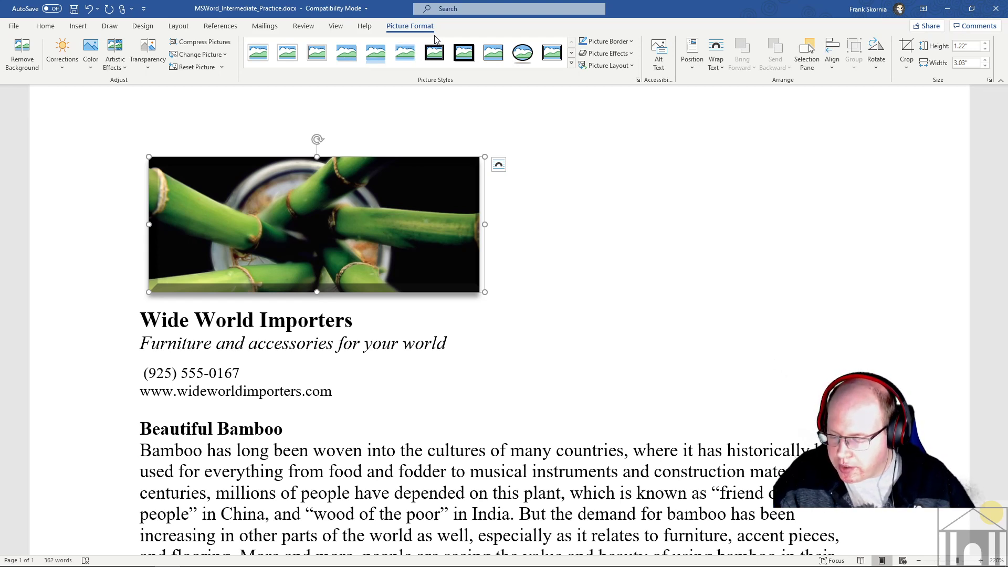
# Step: Apply the oval picture style with soft, faded edges to the bamboo picture
pyautogui.click(571, 63)
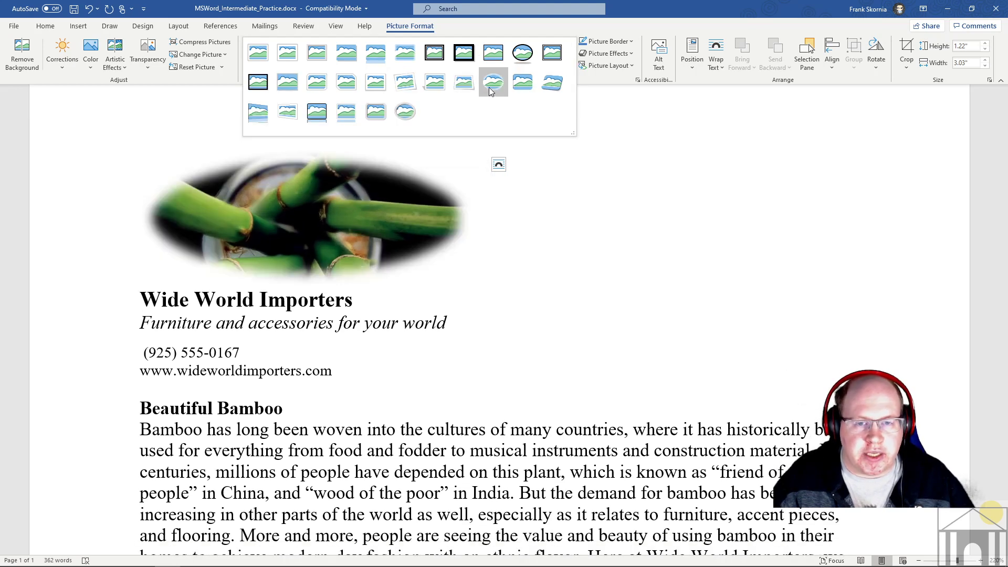
pyautogui.click(489, 87)
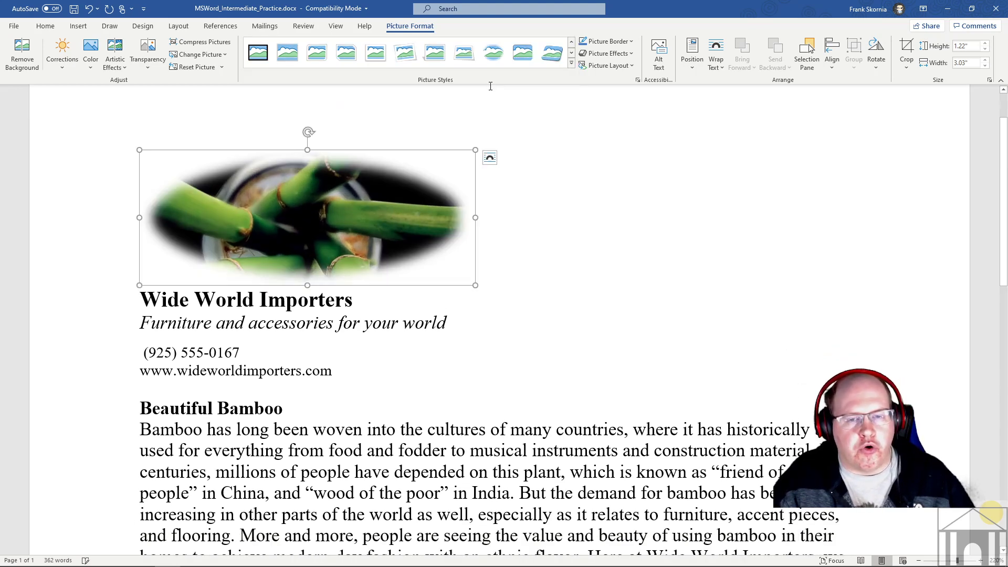
pyautogui.click(530, 224)
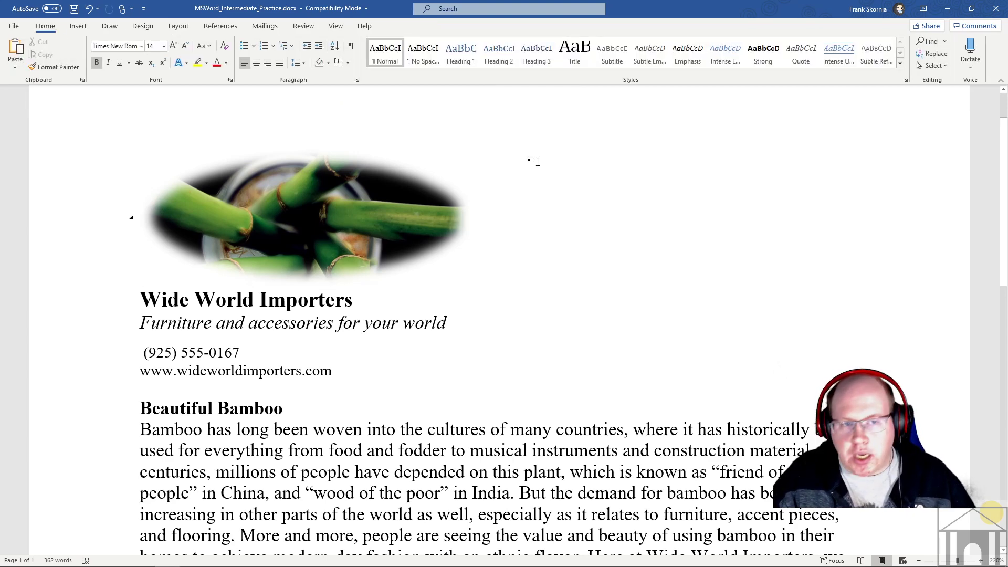
# Step: Set the soft-edged bamboo picture's border color to Red, Accent 2, Darker 25% and preview heavier border weights
pyautogui.click(340, 218)
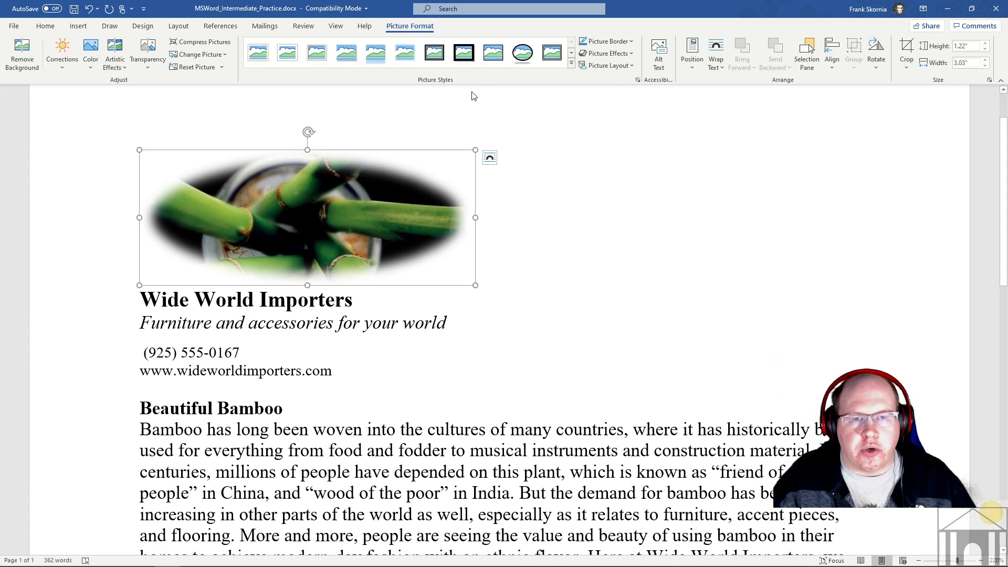
pyautogui.click(629, 42)
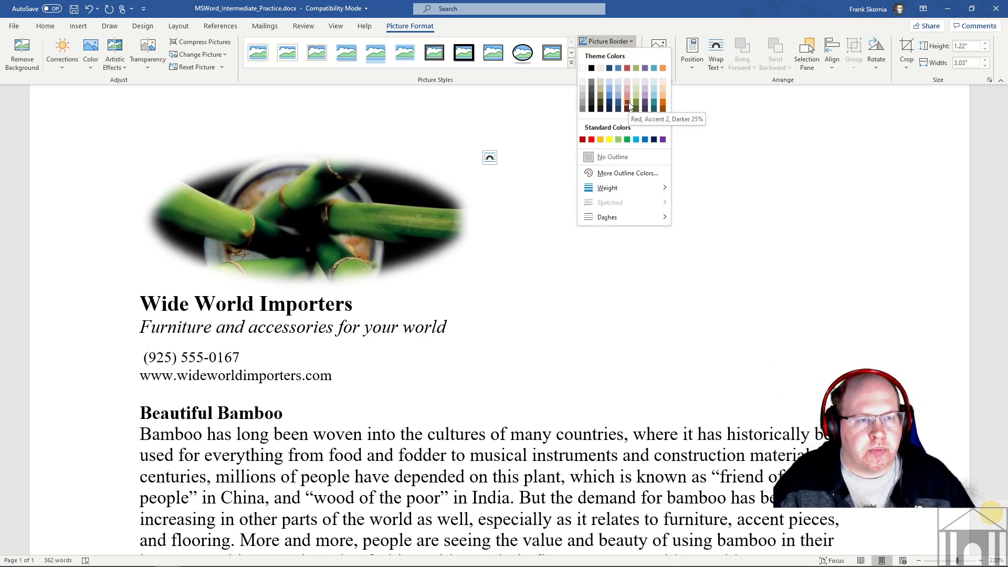
pyautogui.click(629, 105)
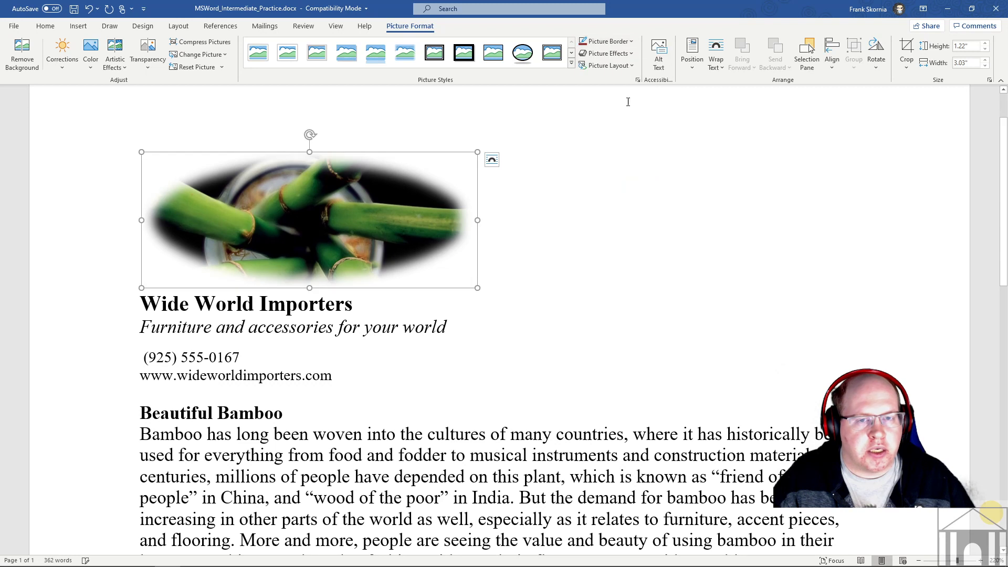
pyautogui.click(600, 41)
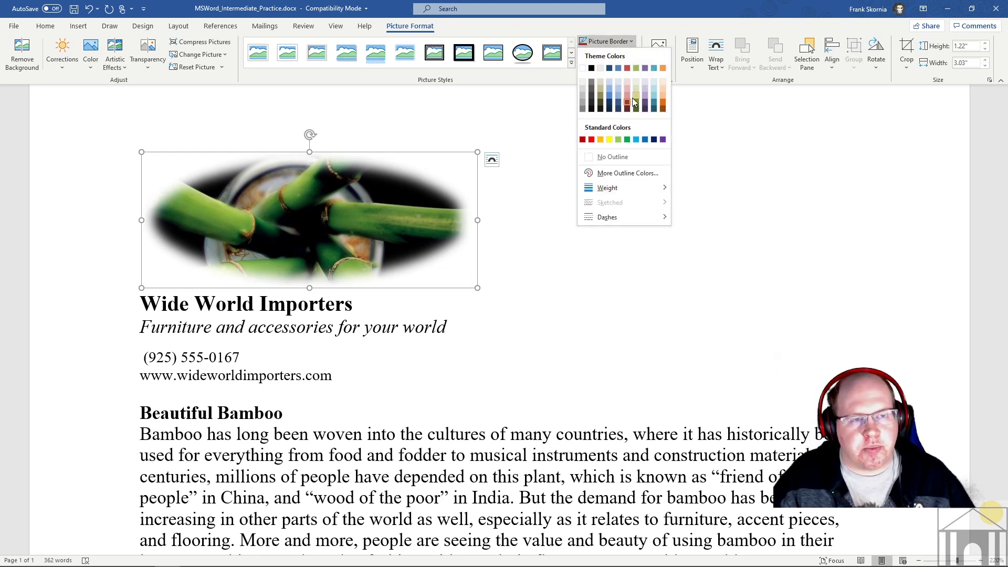
pyautogui.moveTo(619, 188)
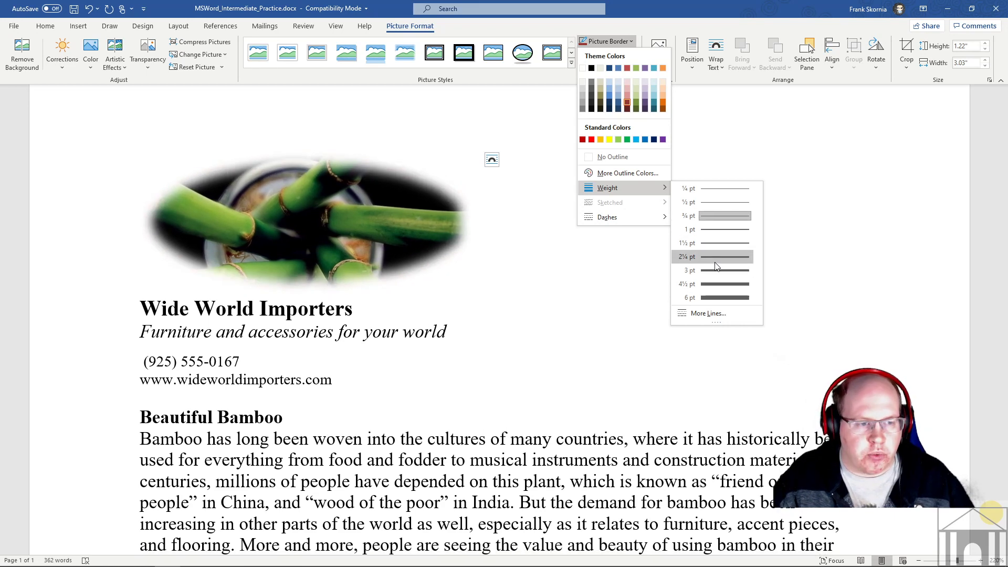
pyautogui.click(538, 78)
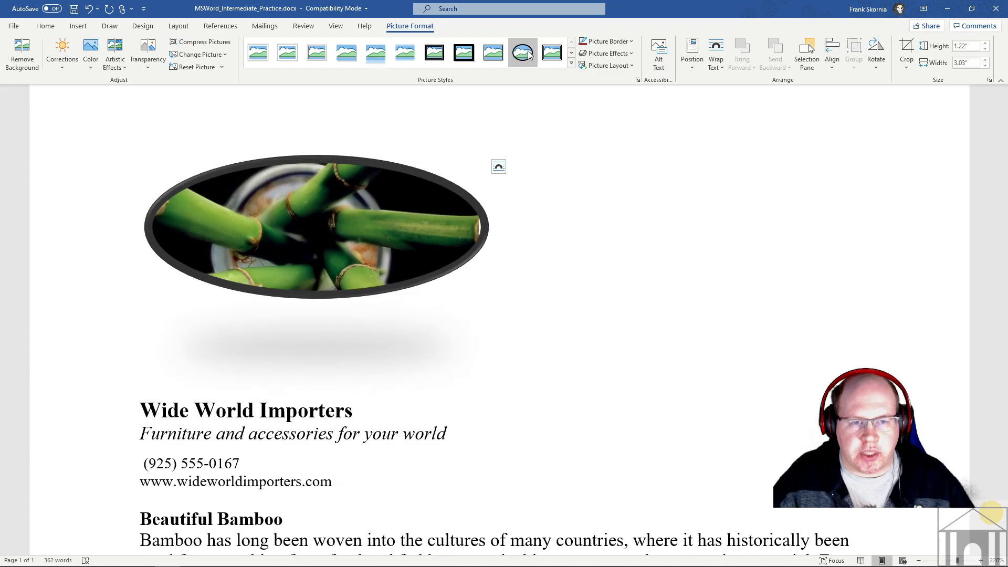
# Step: Apply the oval picture style with a dark frame and shadow to the bamboo picture, with a 1 pt border weight
pyautogui.click(523, 52)
pyautogui.click(621, 46)
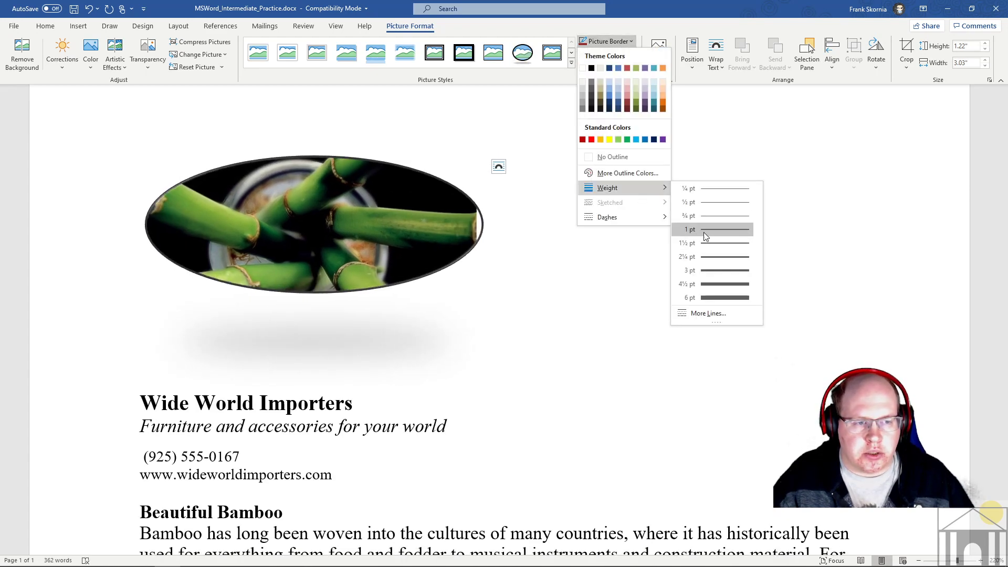
pyautogui.click(699, 230)
# Step: Change the oval bamboo picture's border color to Red, Accent 2, Darker 25%
pyautogui.click(628, 41)
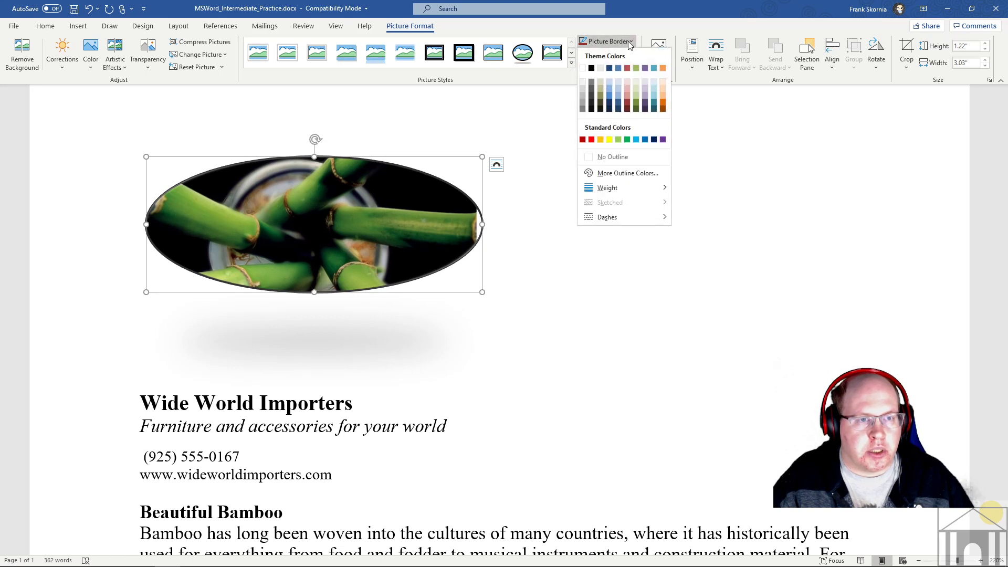
pyautogui.click(631, 105)
pyautogui.click(612, 261)
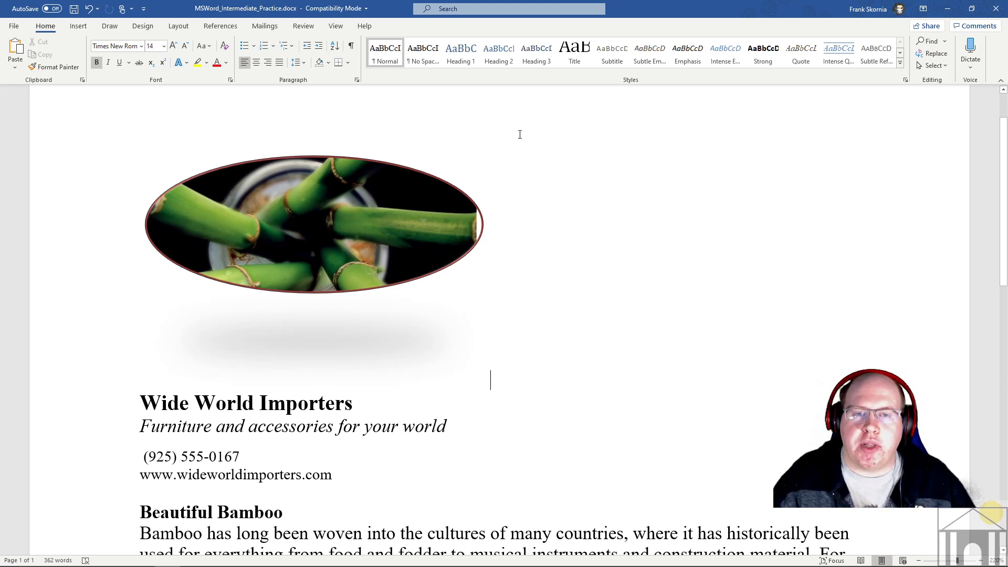
# Step: Review the border color and weight options for the oval bamboo picture
pyautogui.click(386, 187)
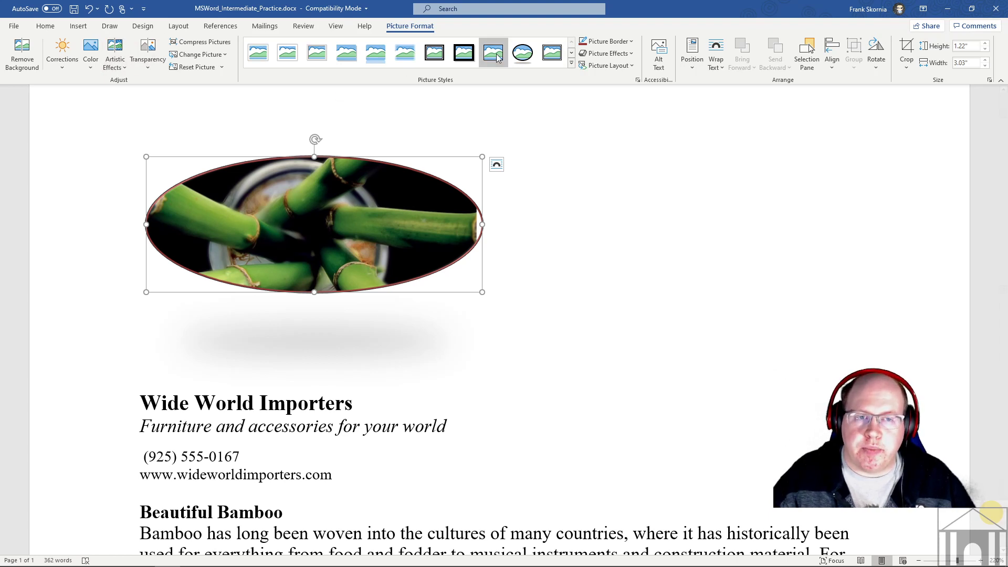
pyautogui.click(628, 41)
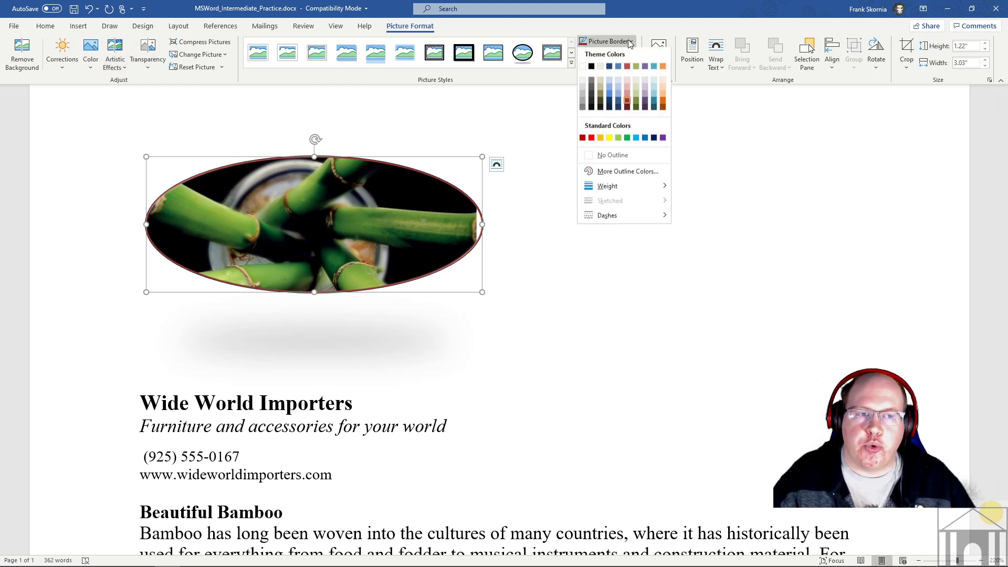
pyautogui.moveTo(616, 193)
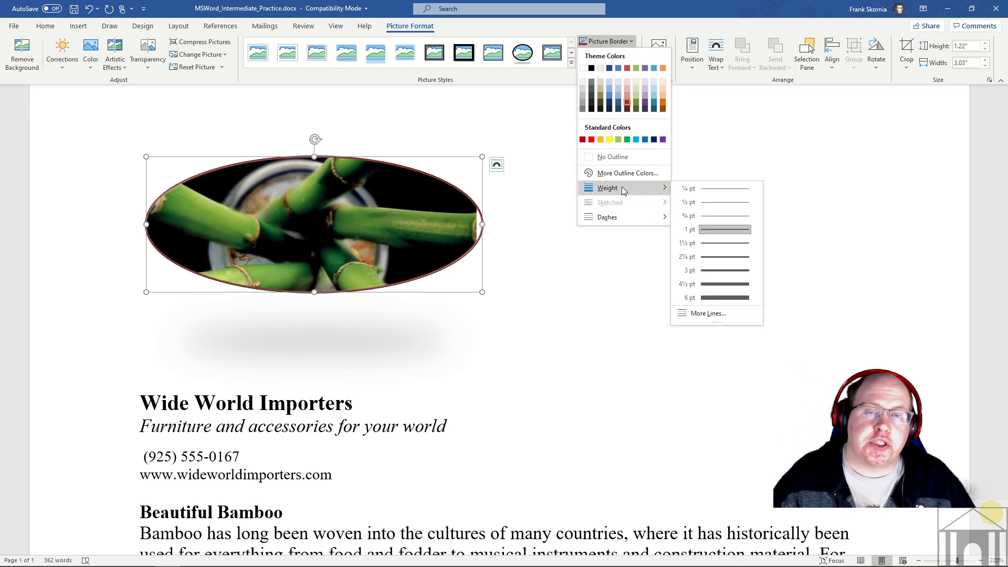
pyautogui.click(535, 136)
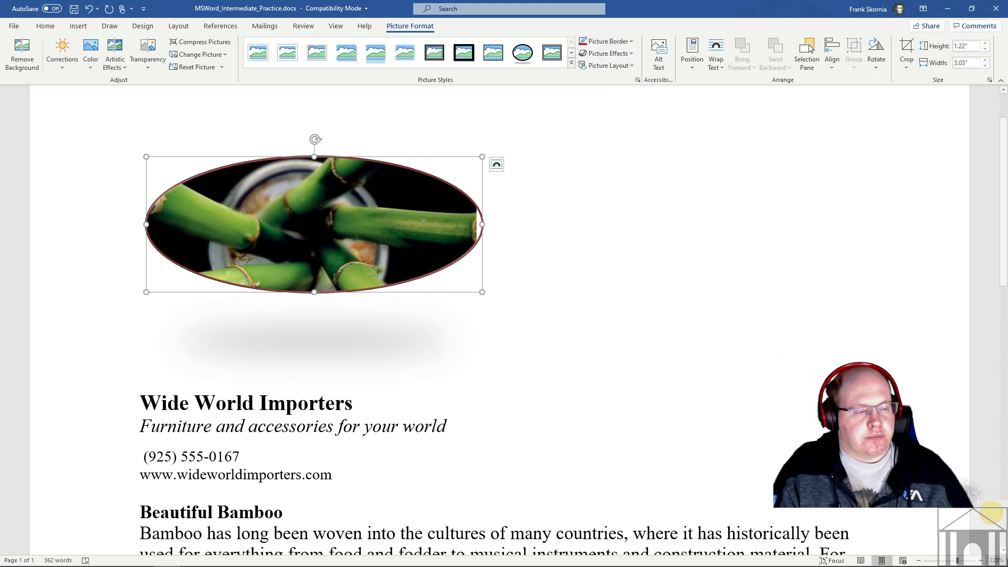
# Step: Zoom the document out to 100% to view the oval picture together with the surrounding text
pyautogui.click(919, 561)
pyautogui.click(919, 560)
pyautogui.click(920, 561)
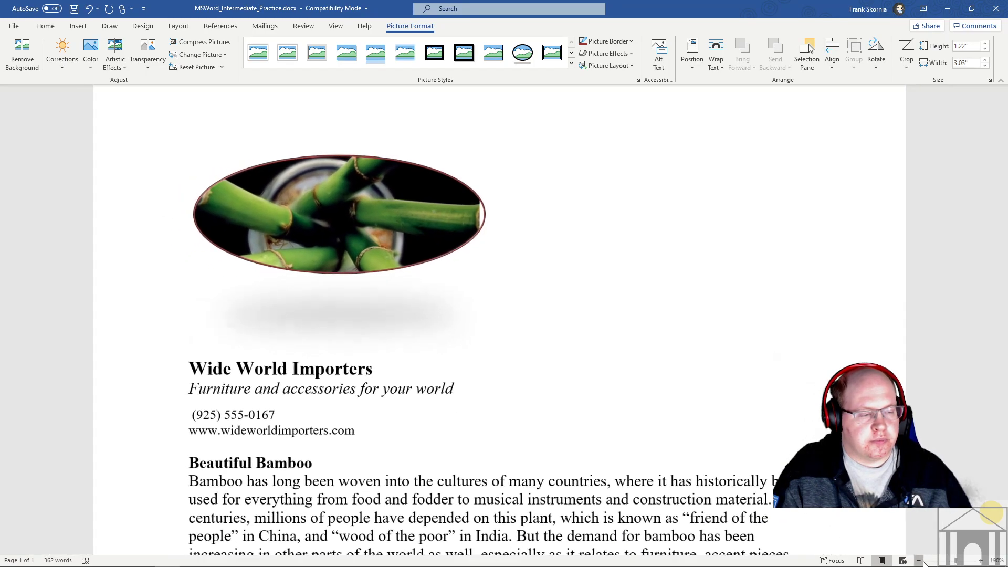
pyautogui.click(920, 560)
pyautogui.click(919, 561)
pyautogui.click(920, 561)
pyautogui.click(920, 561)
pyautogui.click(920, 560)
pyautogui.click(919, 560)
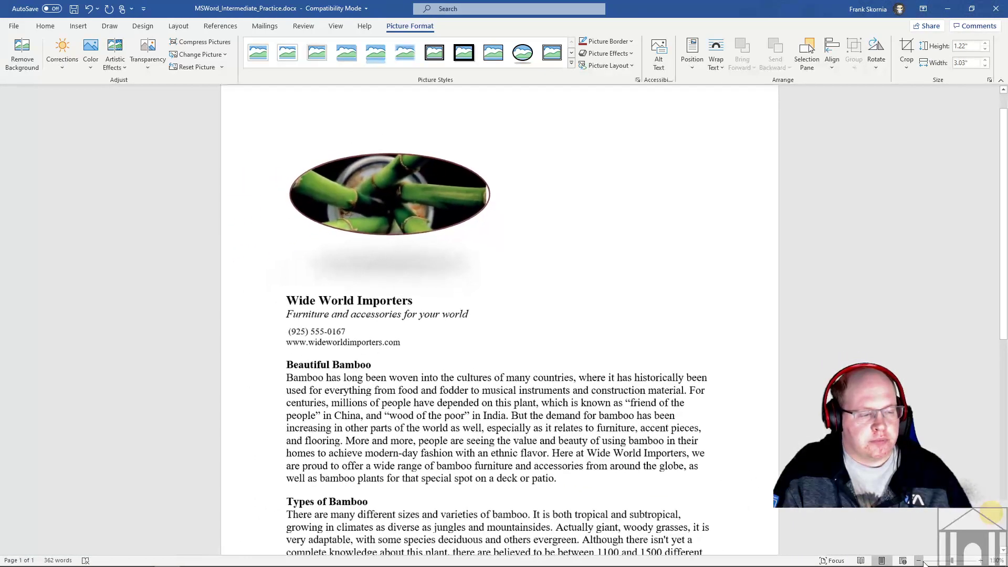
pyautogui.click(919, 560)
pyautogui.click(919, 560)
pyautogui.click(919, 561)
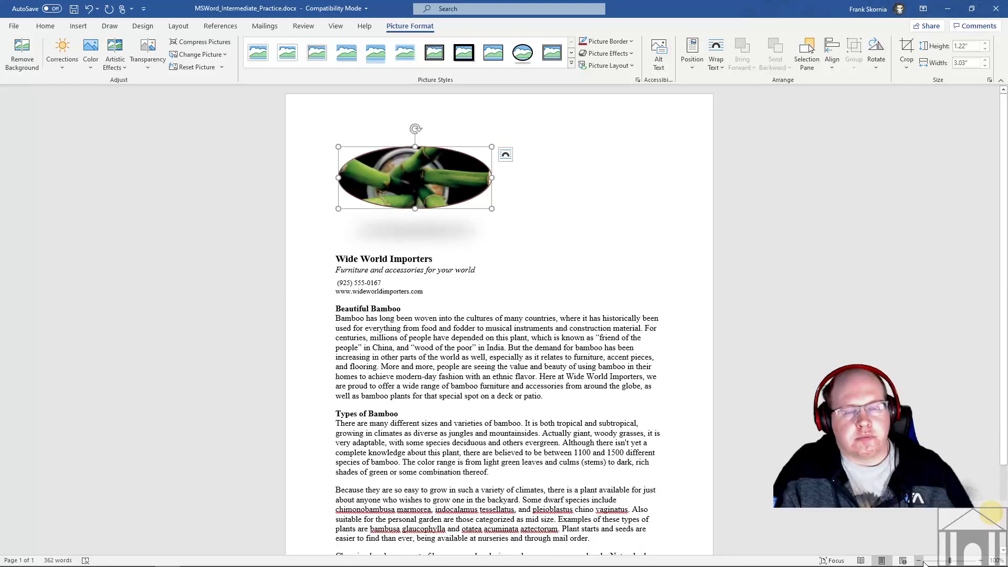
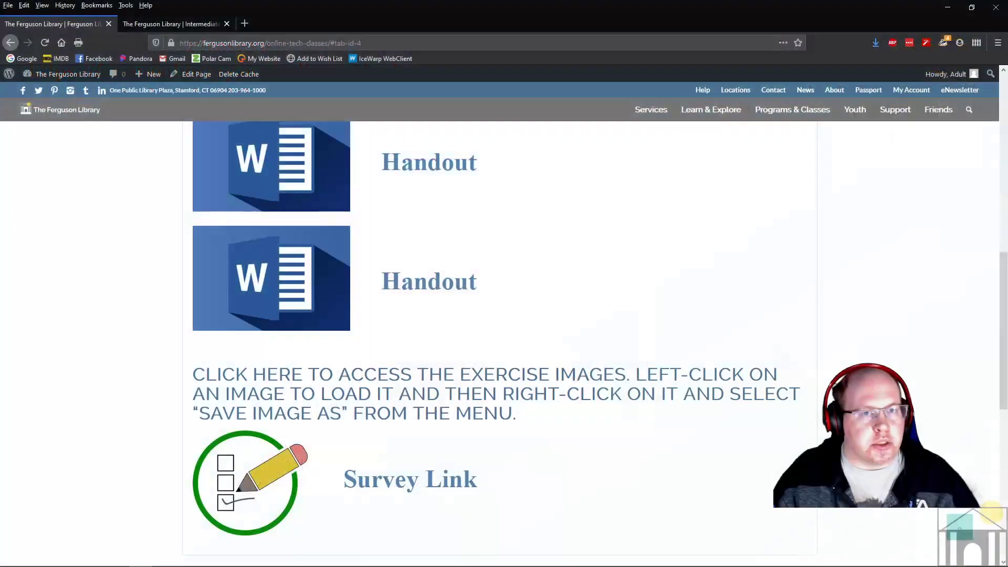
# Step: Review the upcoming class schedule and the Intermediate Microsoft Word handouts on the library's class resources page
pyautogui.scroll(10, 320, 236)
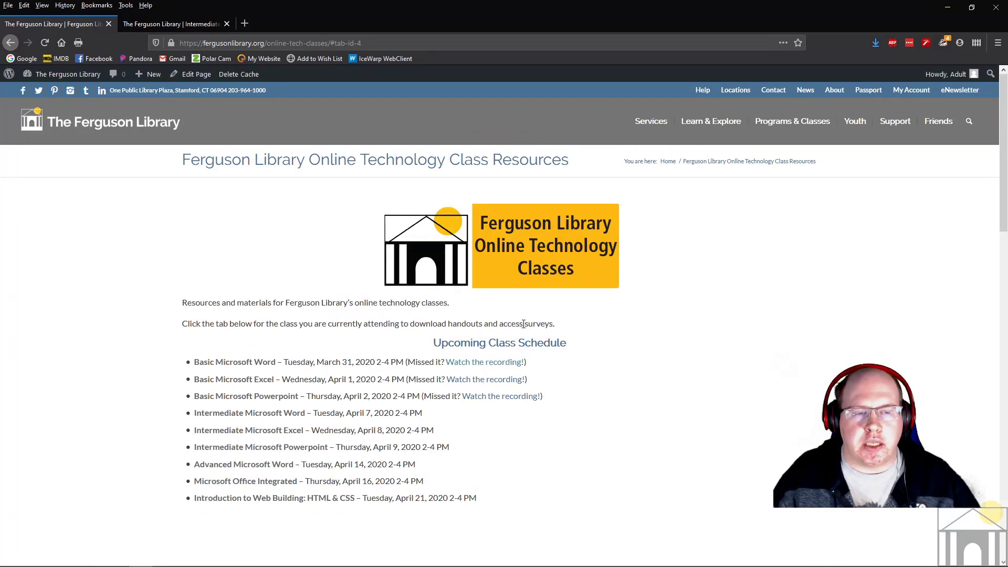
pyautogui.scroll(-6, 511, 408)
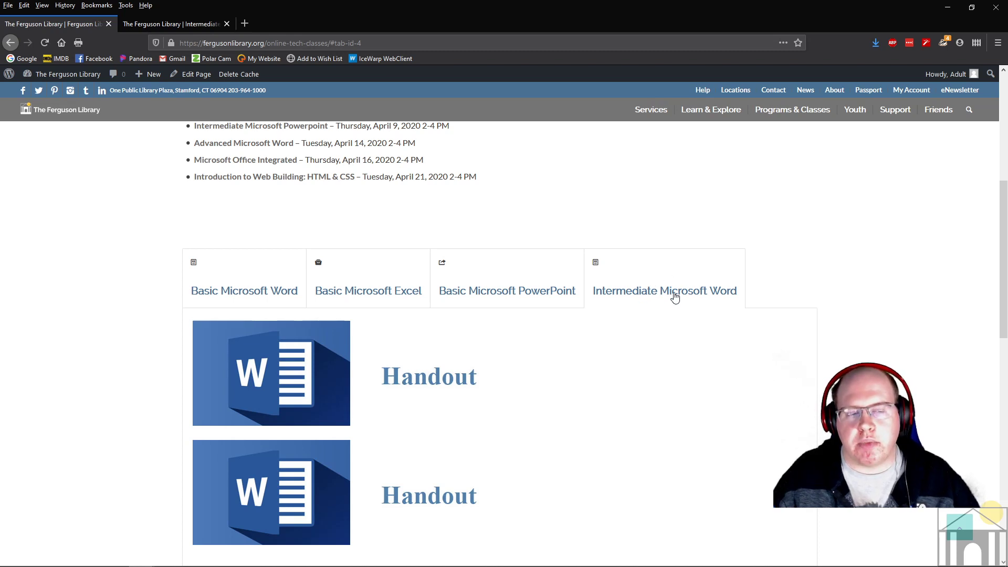
pyautogui.scroll(-3, 635, 337)
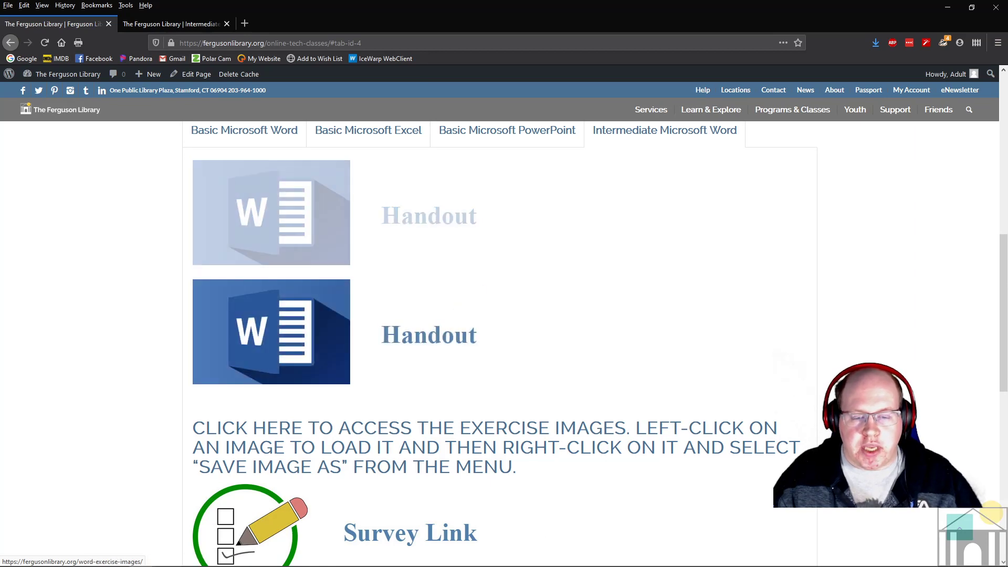
# Step: Switch to Acrobat Reader and look through the exercises in the Microsoft Word: Intermediate handout
pyautogui.moveTo(448, 562)
pyautogui.click(201, 545)
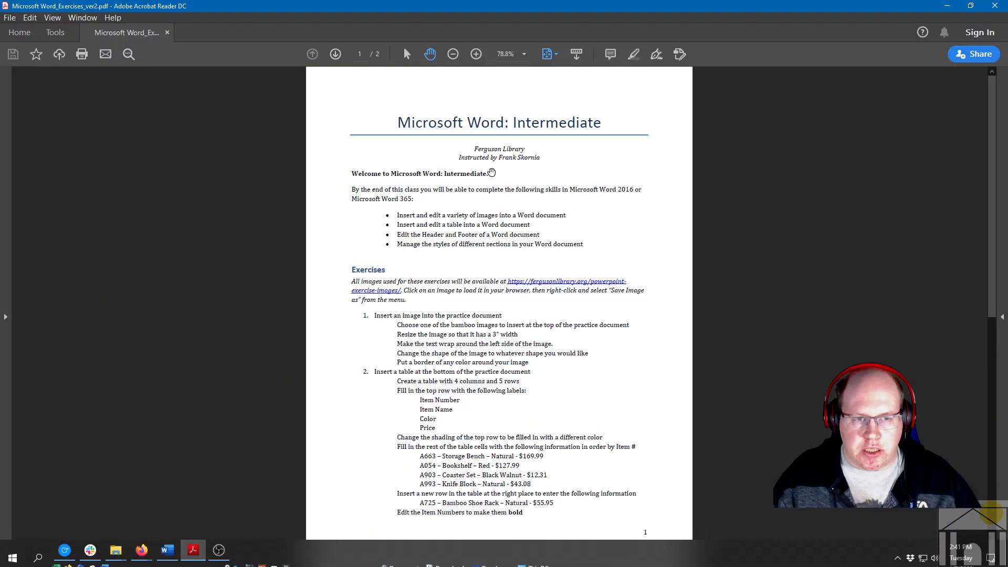
pyautogui.scroll(-15, 414, 301)
pyautogui.scroll(15, 428, 242)
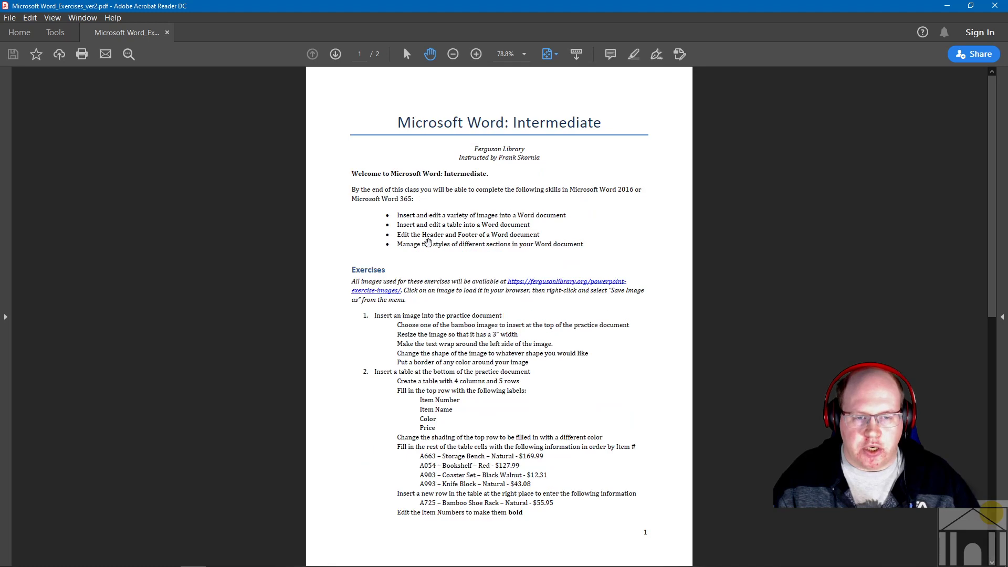
# Step: Switch to the class resources page in Firefox to check the practice document link, and view the open practice document in Word
pyautogui.moveTo(271, 555)
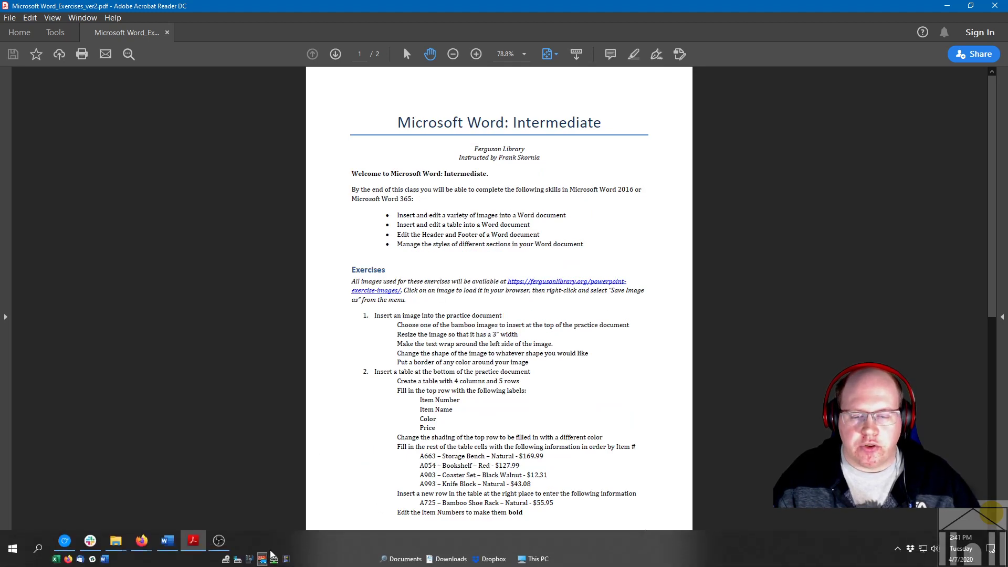
pyautogui.click(149, 544)
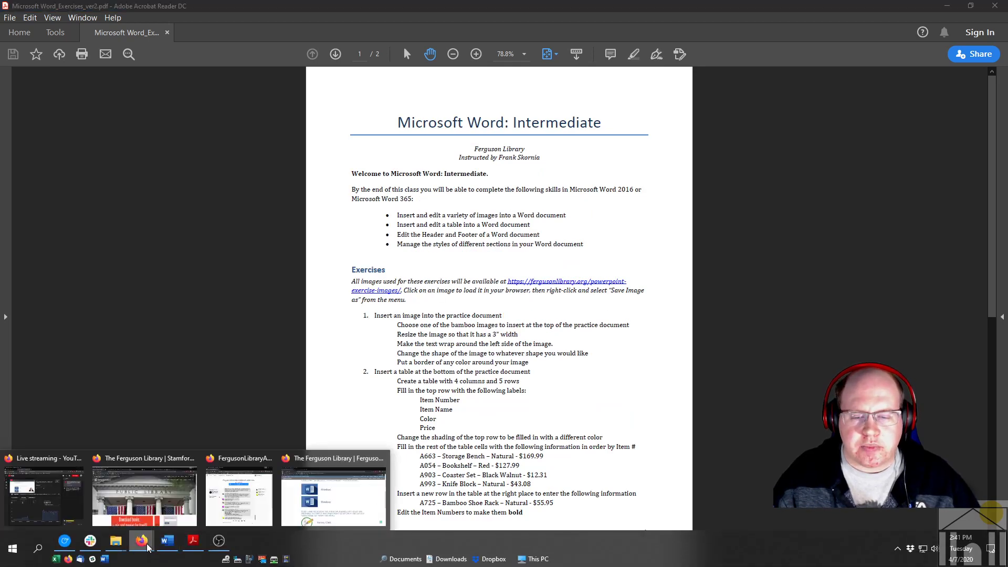
pyautogui.click(382, 504)
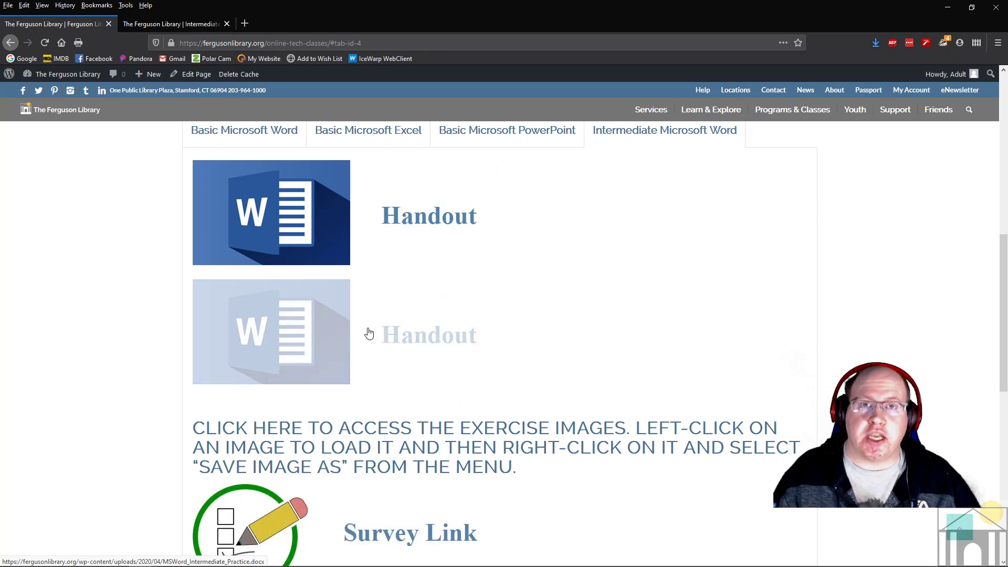
pyautogui.moveTo(355, 560)
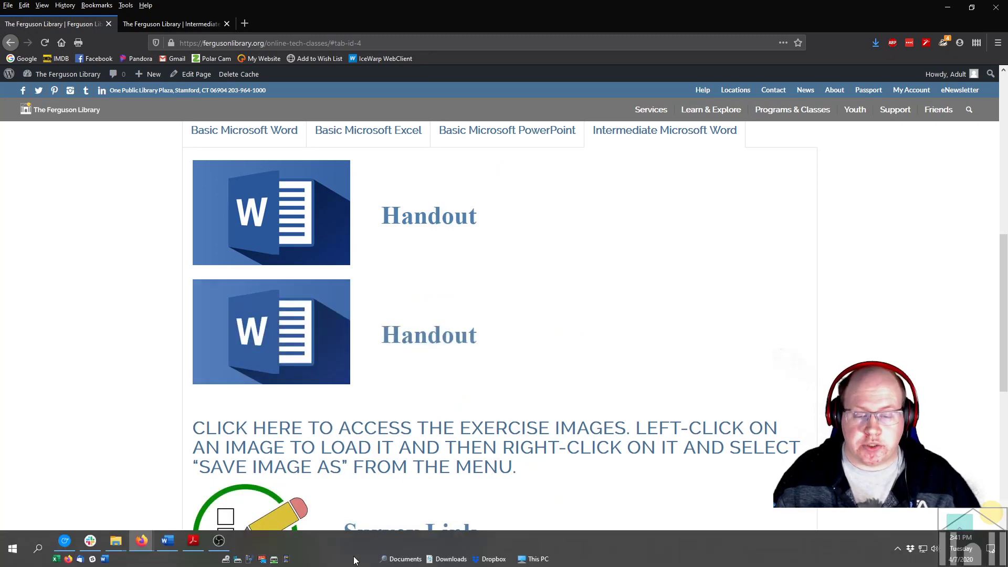
pyautogui.click(167, 541)
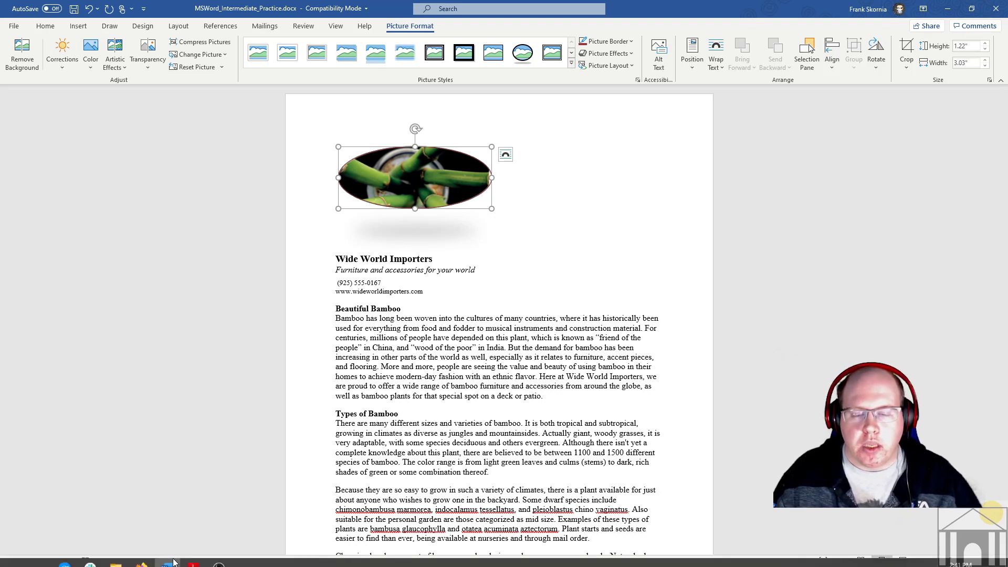
# Step: Switch to Firefox, view the Intermediate Microsoft Word exercise images page from the class resources page, and close its tab
pyautogui.moveTo(181, 550)
pyautogui.click(148, 546)
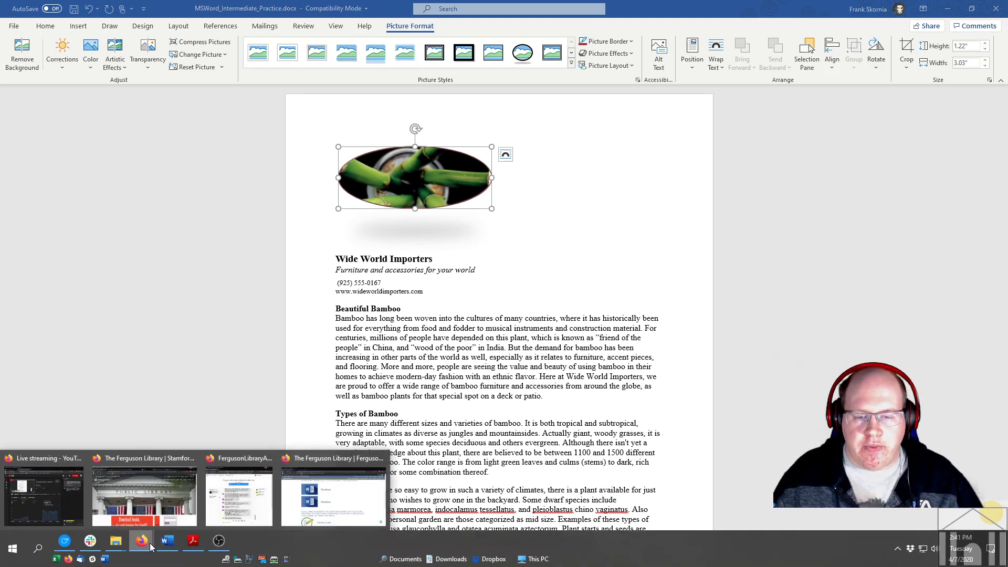
pyautogui.click(342, 491)
pyautogui.scroll(-2, 435, 417)
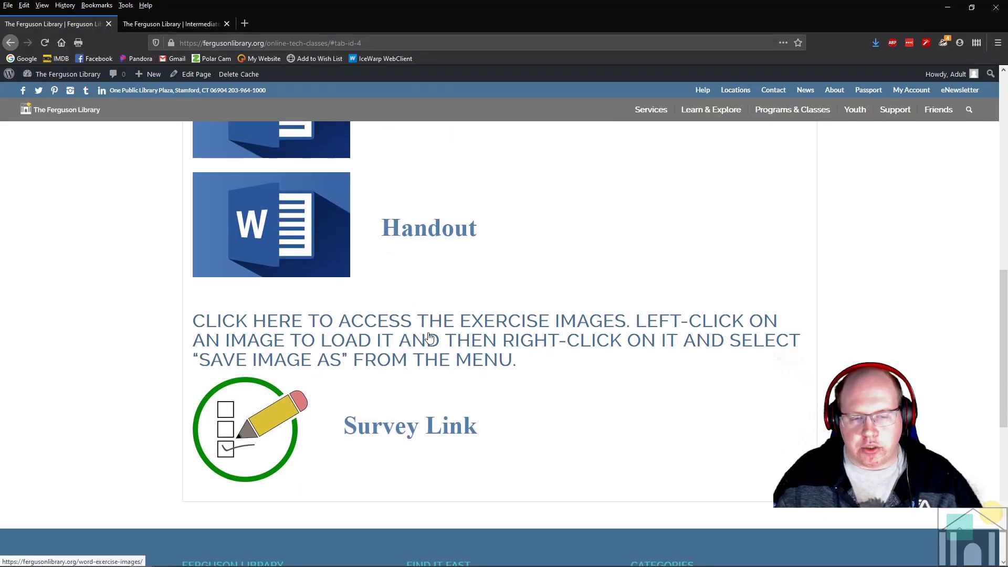
pyautogui.click(429, 337)
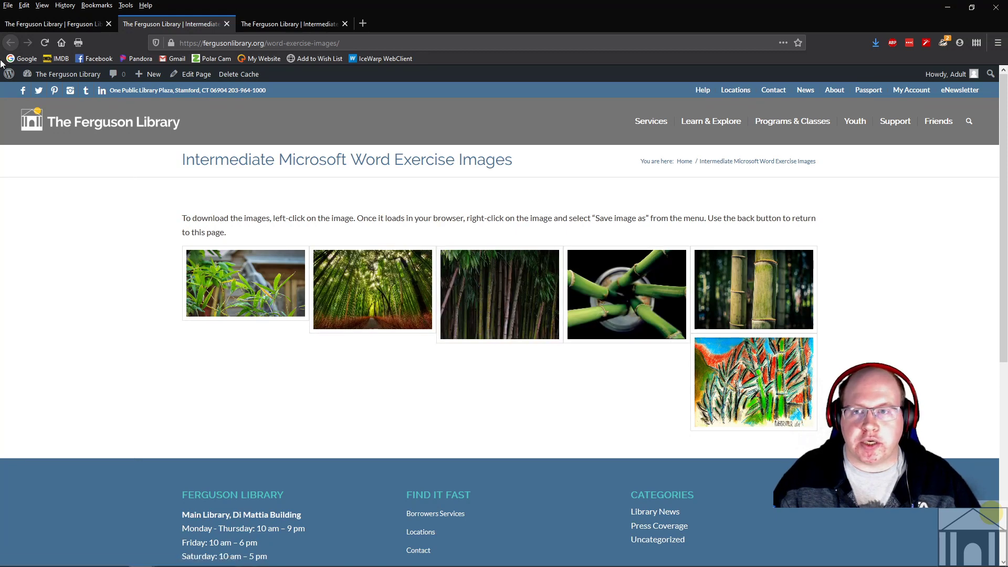
pyautogui.click(227, 24)
pyautogui.scroll(4, 294, 271)
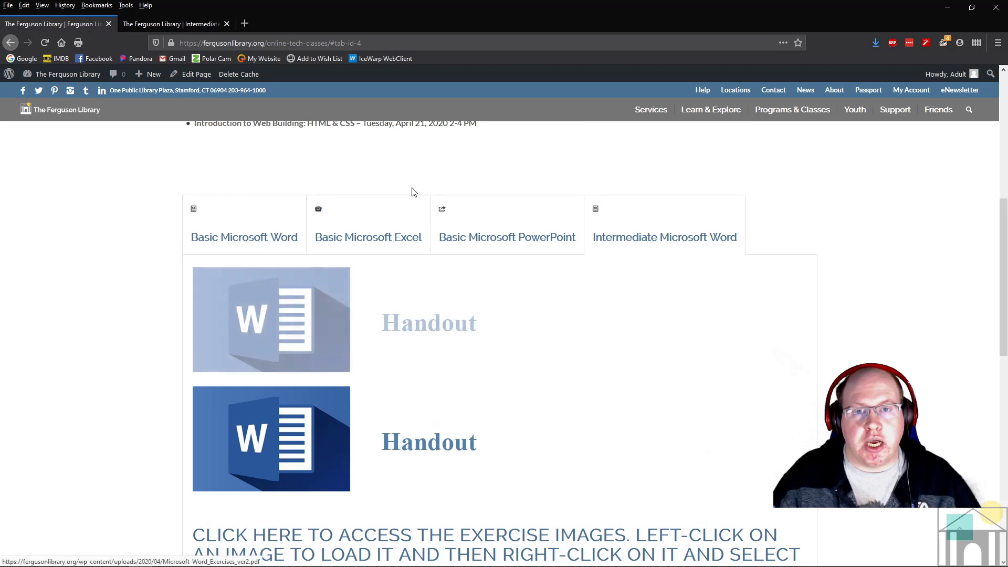
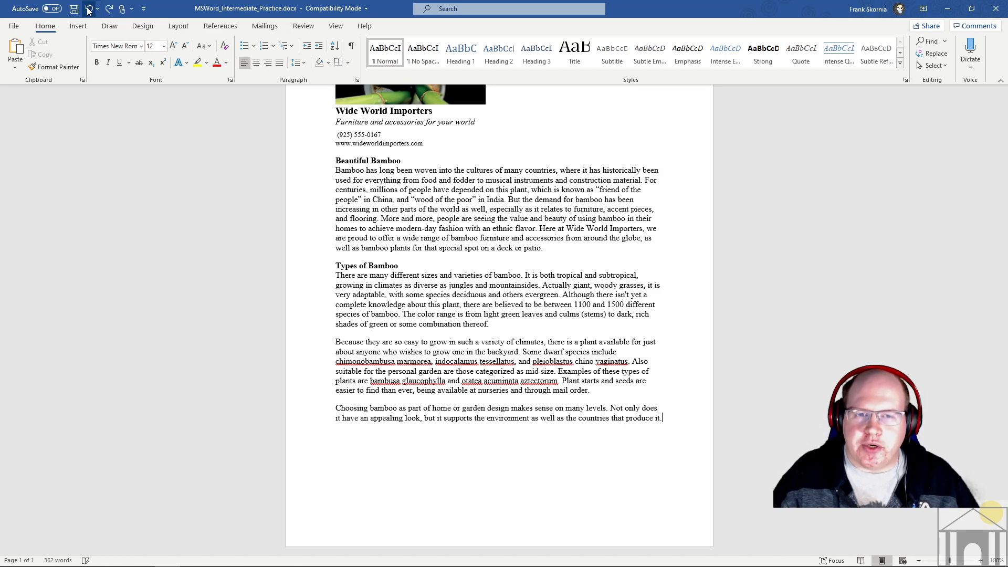
# Step: Undo the last three document changes and start the Wide World Importers heading on a new line below the bamboo picture
pyautogui.click(89, 9)
pyautogui.click(88, 9)
pyautogui.click(89, 10)
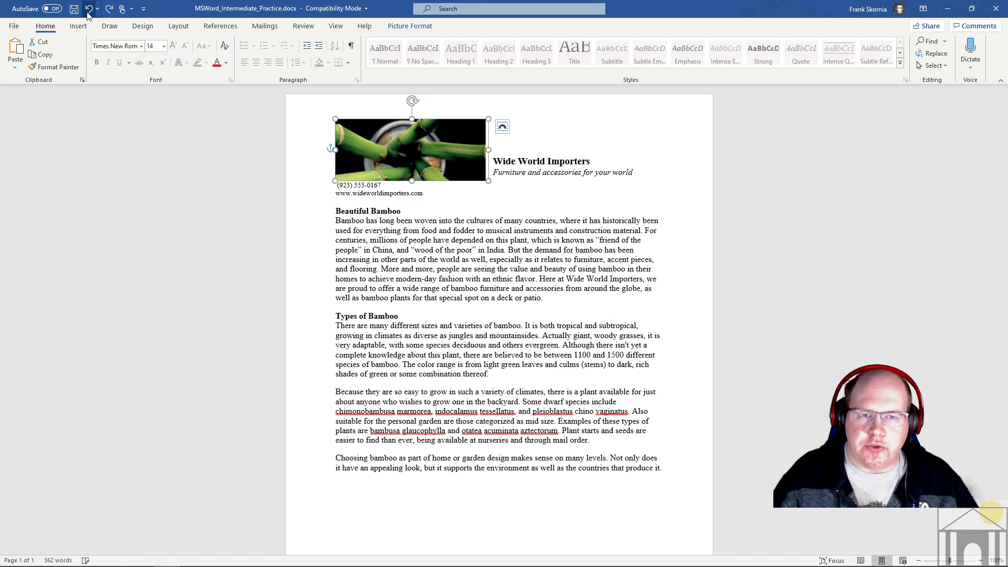
pyautogui.click(493, 161)
pyautogui.press('Return')
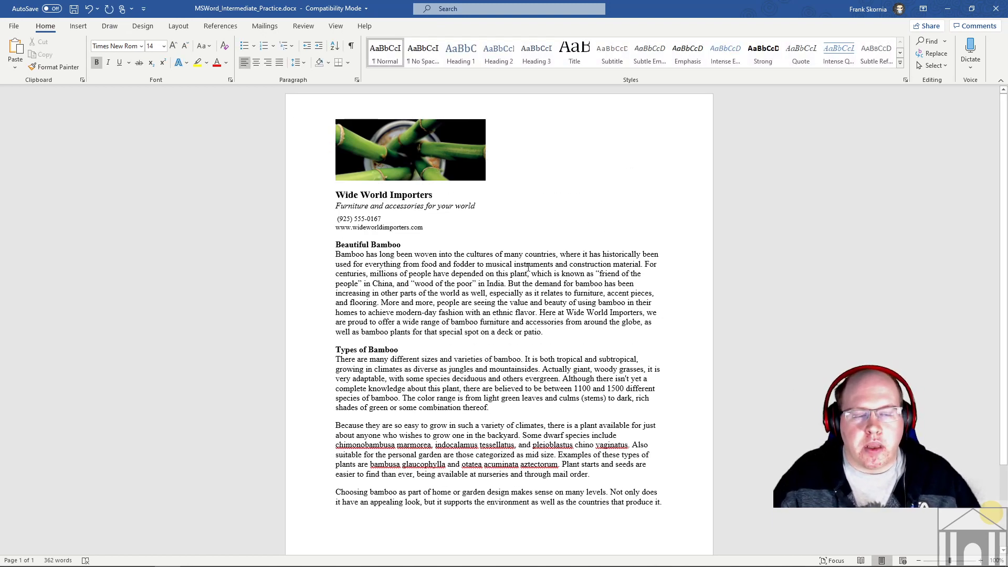
# Step: Insert a table with 4 columns and 5 rows on a new line after the document's last paragraph
pyautogui.scroll(-3, 528, 267)
pyautogui.click(667, 400)
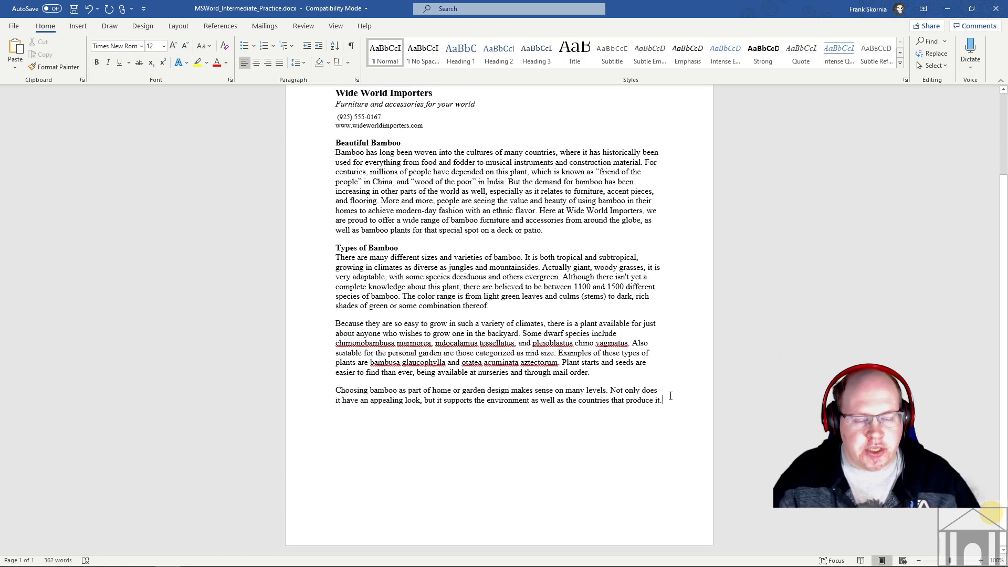
pyautogui.press('Return')
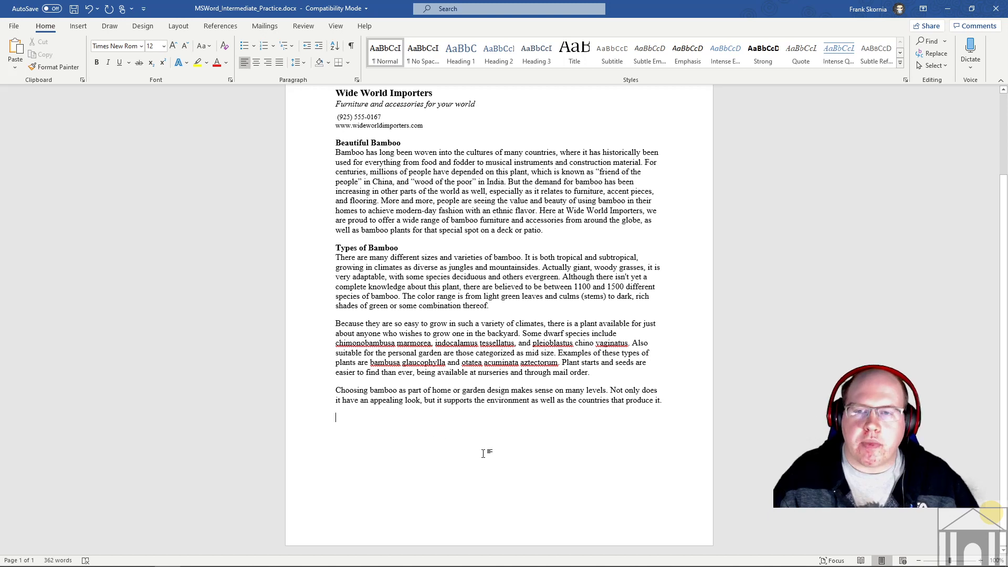
pyautogui.click(79, 27)
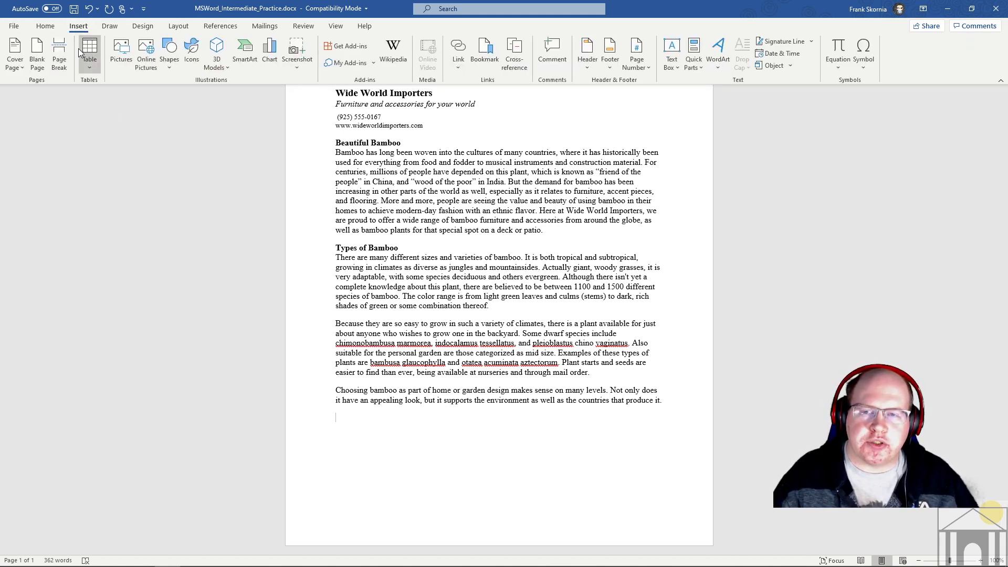
pyautogui.click(90, 48)
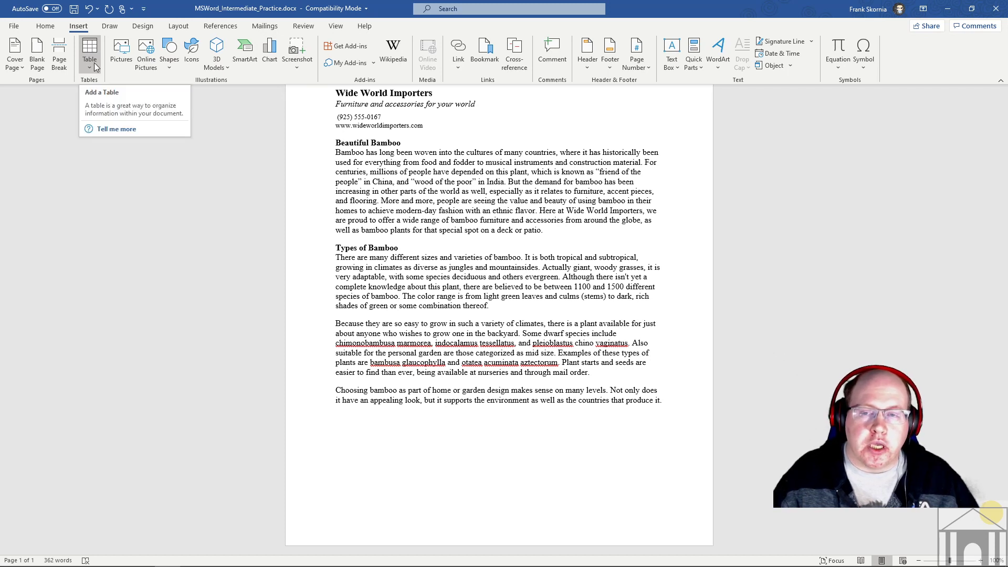
pyautogui.click(93, 65)
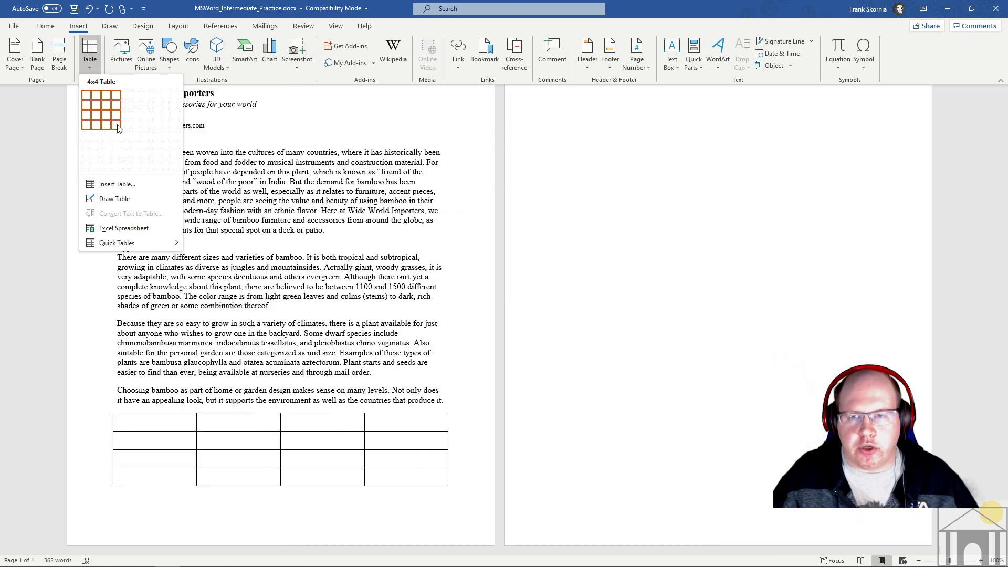
pyautogui.click(116, 126)
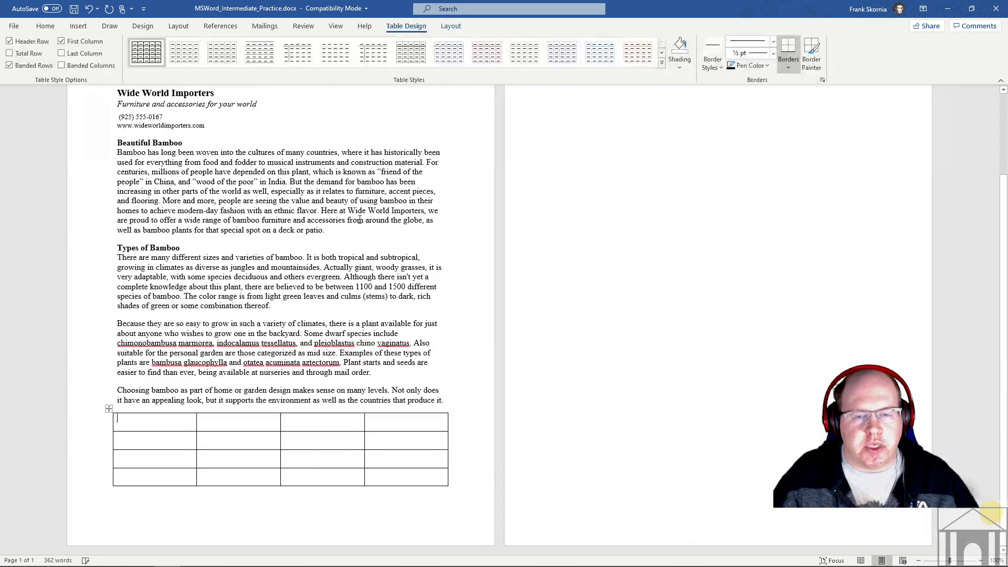
# Step: Add four blank lines after the document's last paragraph to push the table onto the second page
pyautogui.scroll(-2, 460, 304)
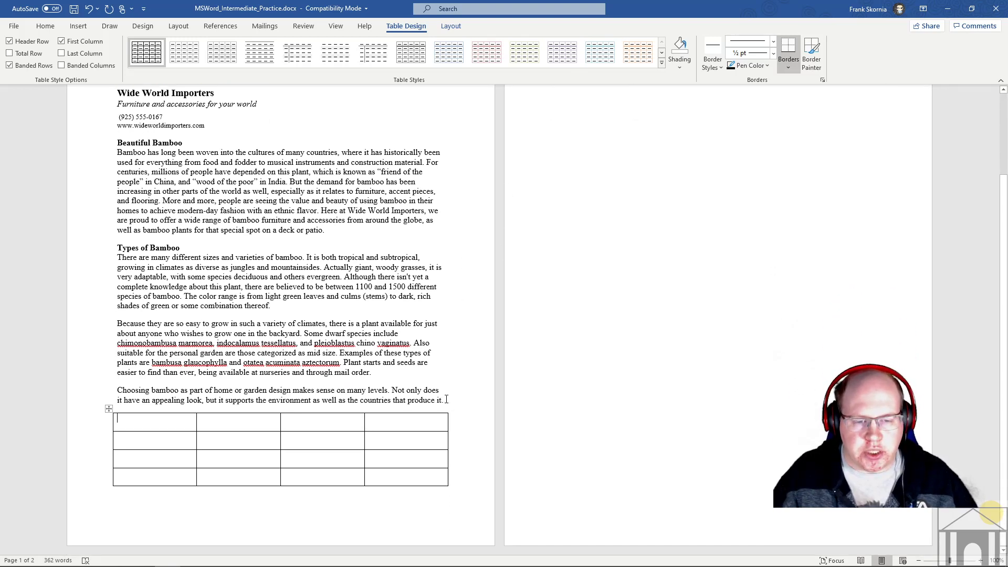
pyautogui.click(446, 400)
pyautogui.press('Return')
pyautogui.press('Return')
pyautogui.press('Return')
pyautogui.press('Return')
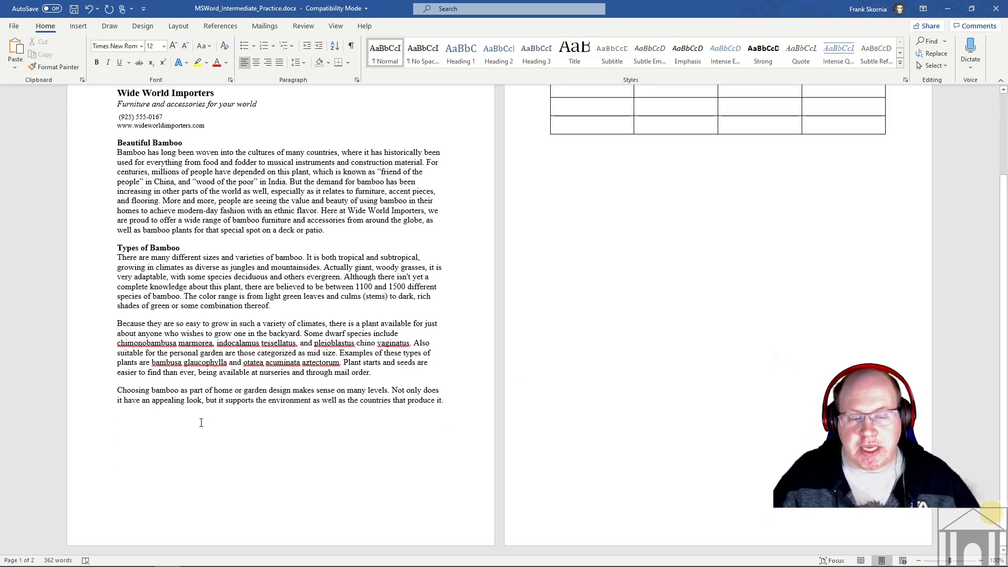
pyautogui.scroll(3, 201, 423)
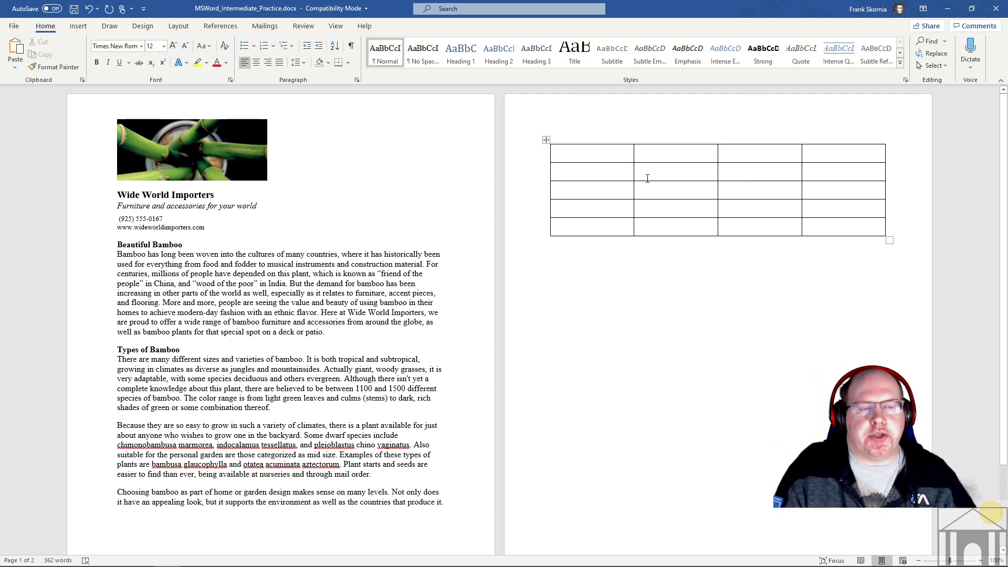
# Step: Place the cursor in the last cell of the table's first row and show the ruler
pyautogui.click(601, 158)
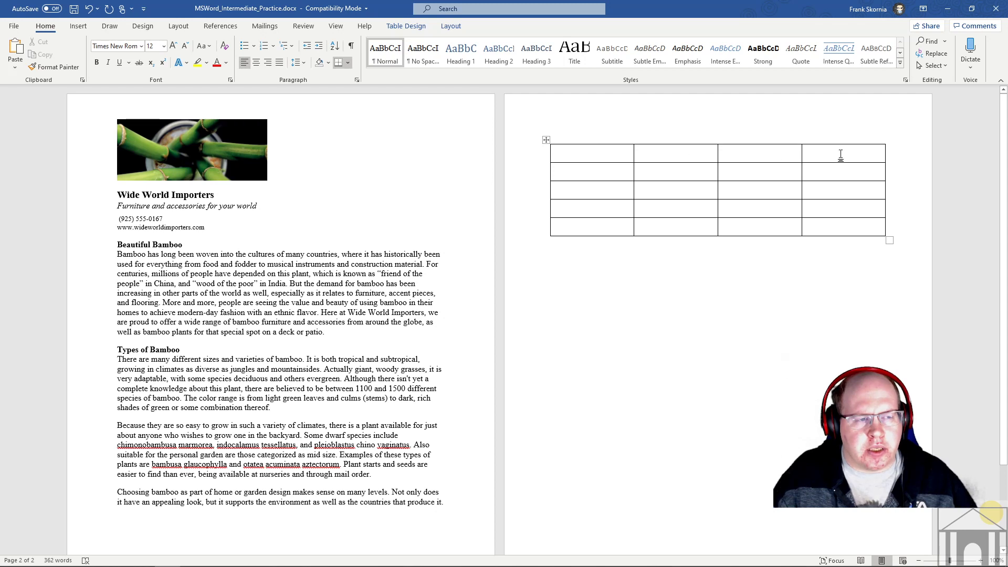
pyautogui.click(804, 149)
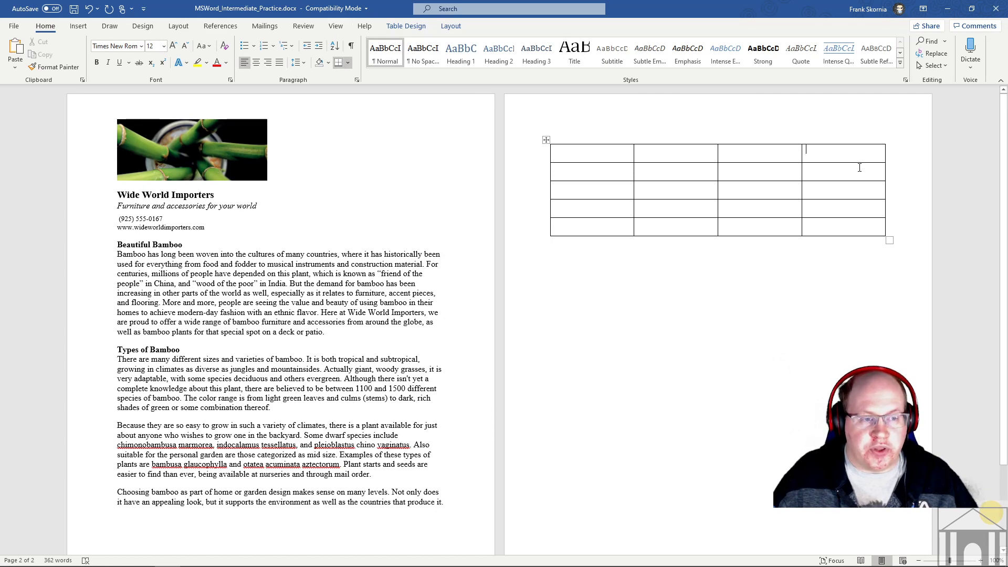
pyautogui.click(335, 26)
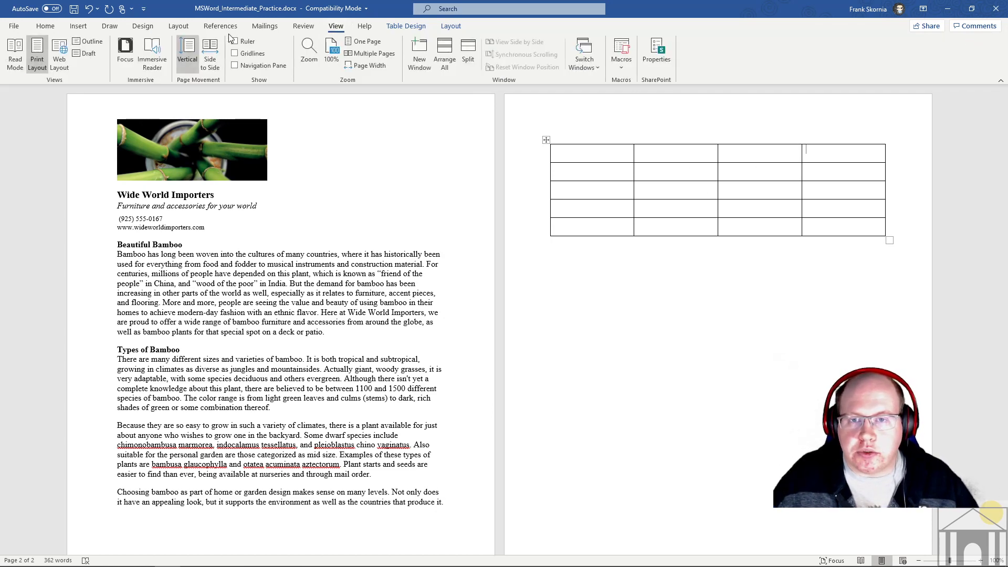
pyautogui.click(237, 42)
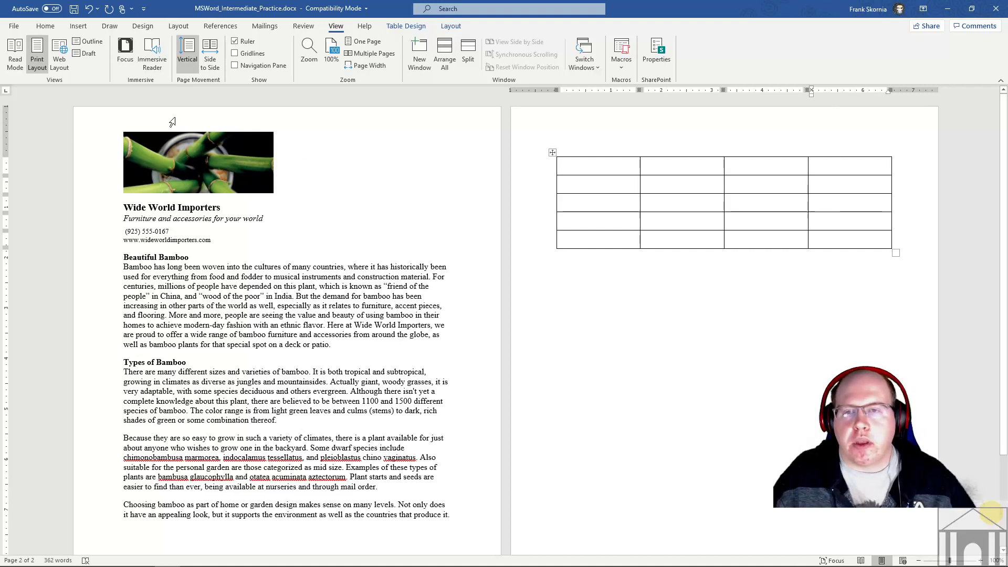
pyautogui.click(69, 27)
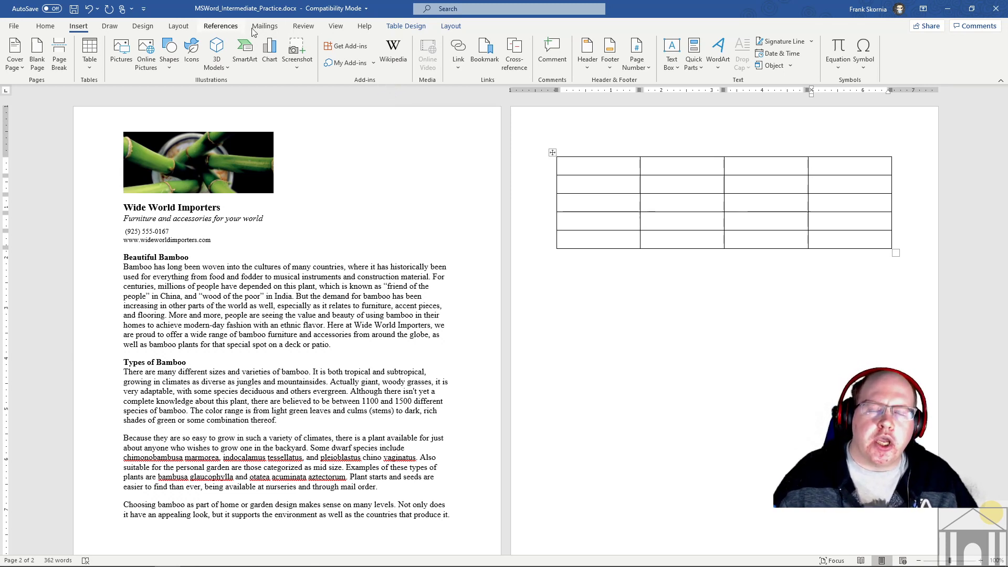
pyautogui.click(336, 26)
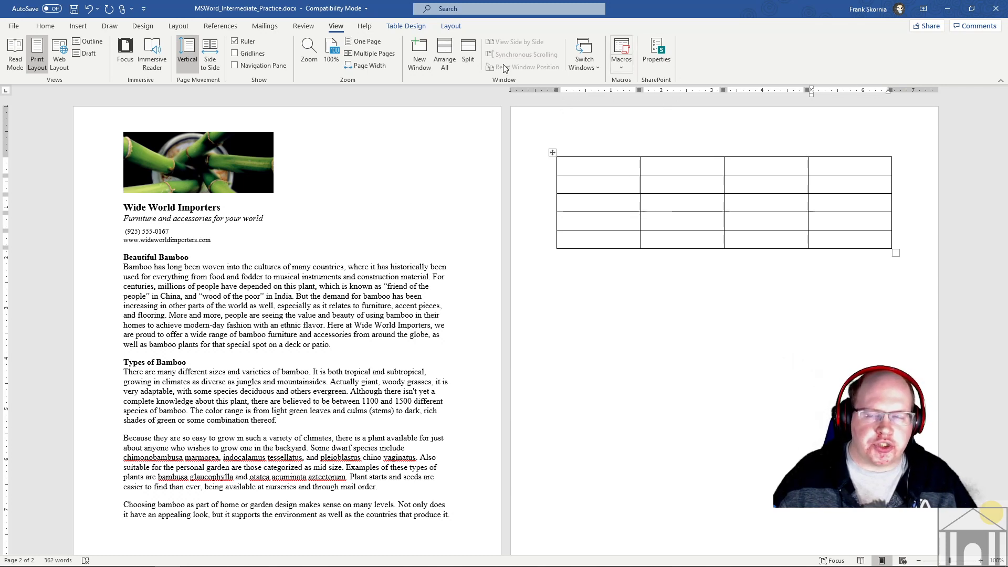
pyautogui.click(90, 30)
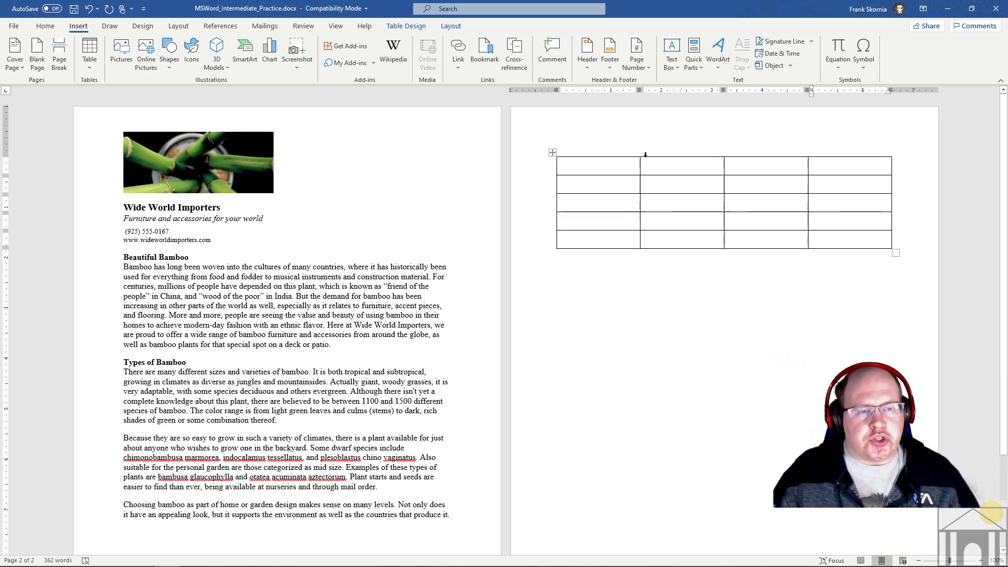
# Step: Place the cursor in the table's first cell and switch to Acrobat Reader to check the table exercise instructions
pyautogui.click(602, 170)
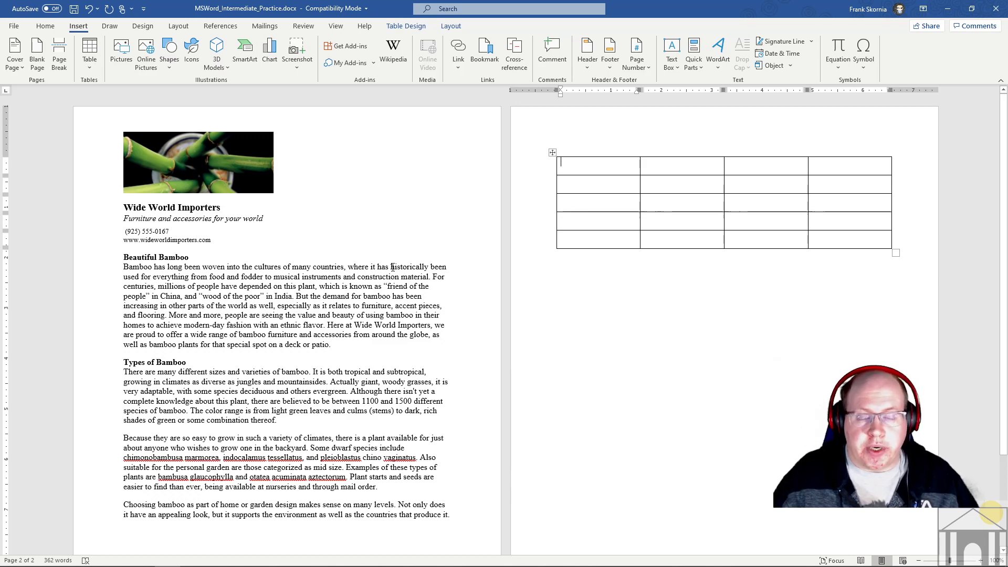
pyautogui.click(192, 541)
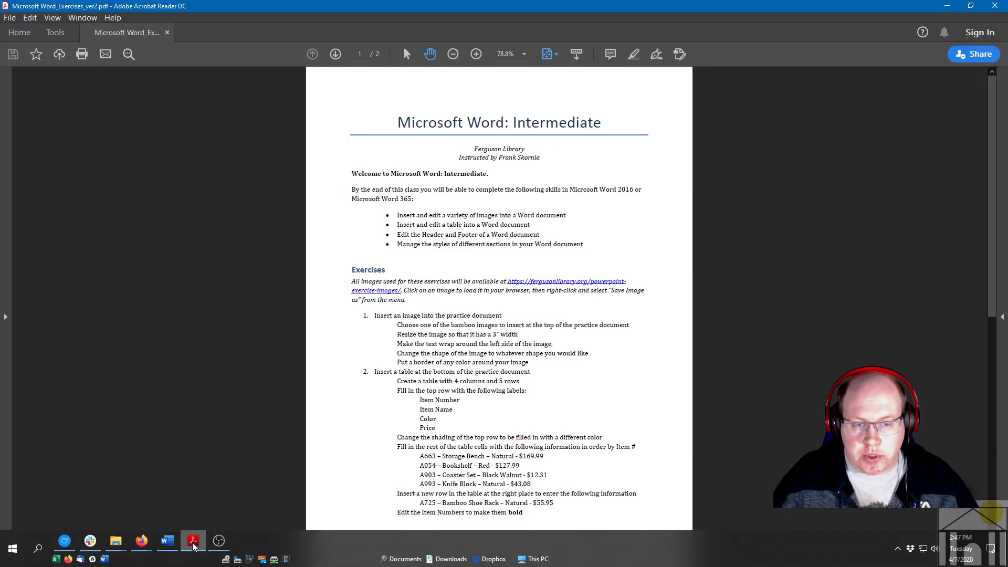
# Step: Read the table exercise's instructions for the table size, top-row labels, row shading and item data
pyautogui.scroll(-10, 525, 346)
pyautogui.scroll(10, 541, 342)
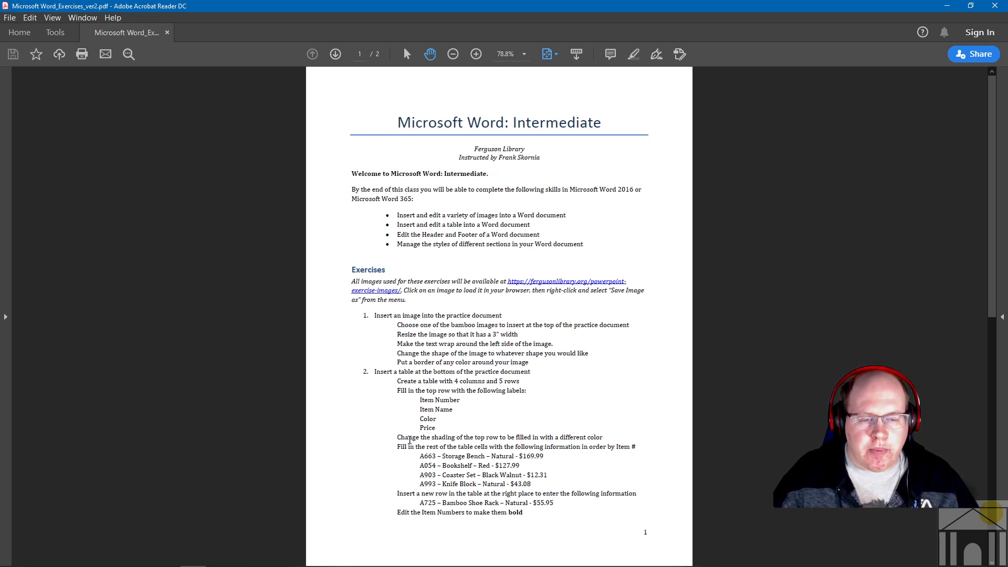
pyautogui.moveTo(404, 437)
pyautogui.mouseDown()
pyautogui.moveTo(515, 447)
pyautogui.moveTo(595, 437)
pyautogui.mouseUp()
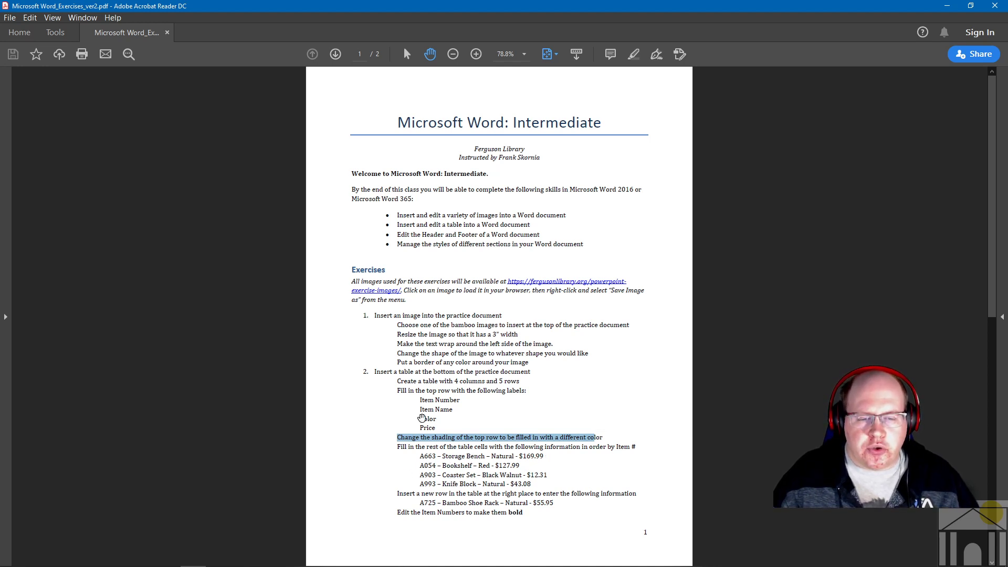
pyautogui.click(462, 391)
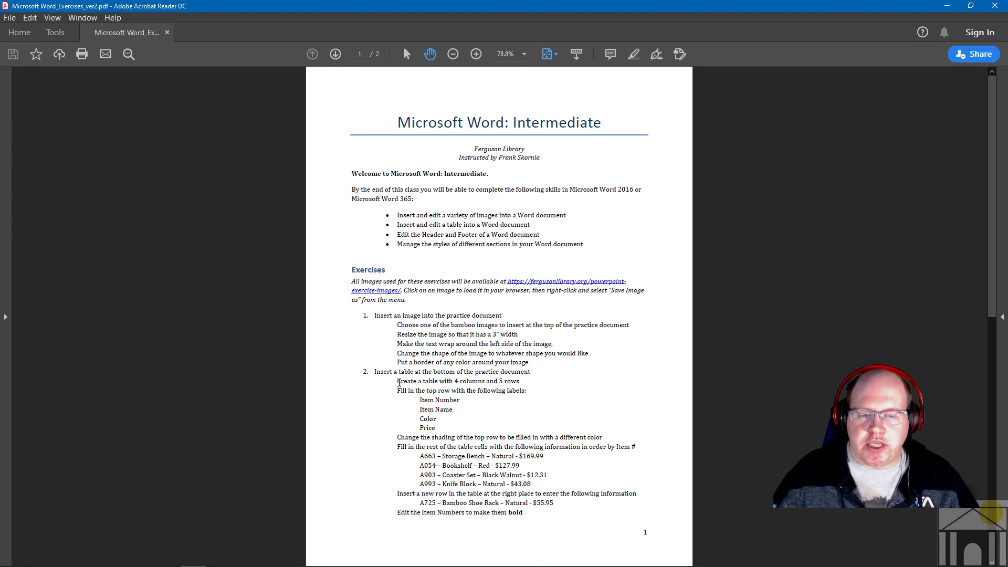
pyautogui.moveTo(399, 383); pyautogui.dragTo(506, 385)
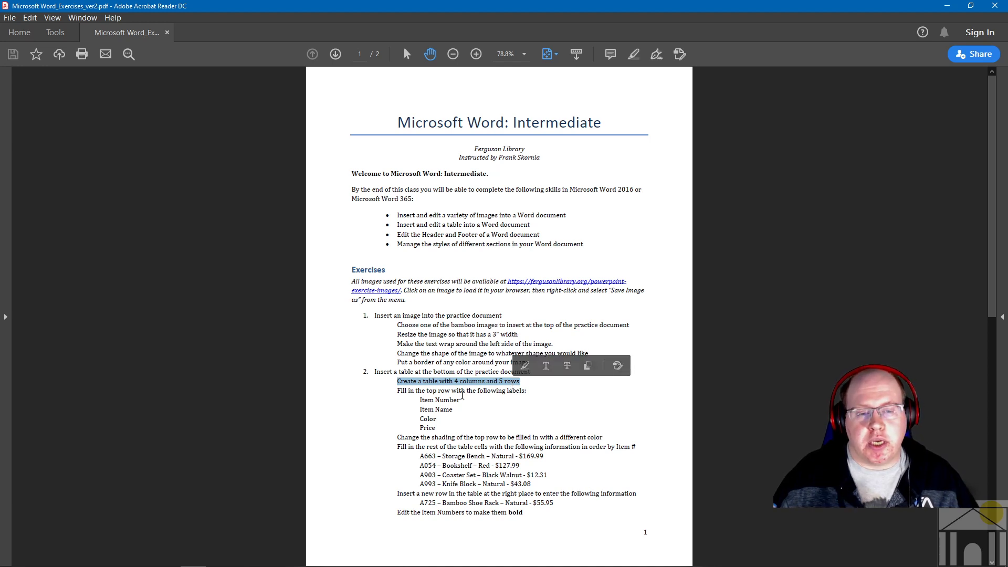
pyautogui.click(441, 391)
pyautogui.moveTo(411, 391); pyautogui.dragTo(536, 480)
pyautogui.click(437, 426)
pyautogui.click(504, 474)
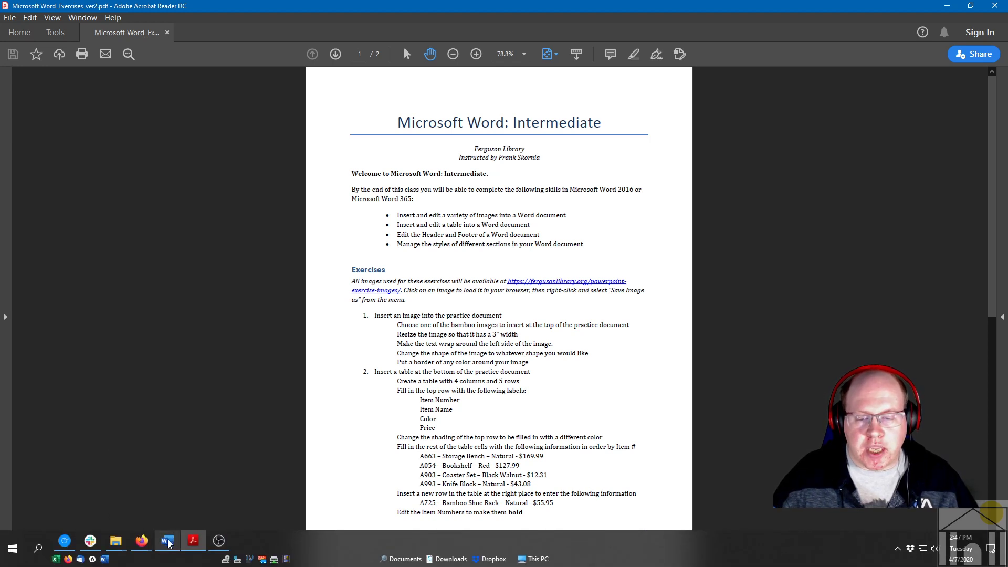
# Step: Switch back to Word and fill the table's top row with the labels Item Number, Item Name, Color and Price
pyautogui.moveTo(168, 543)
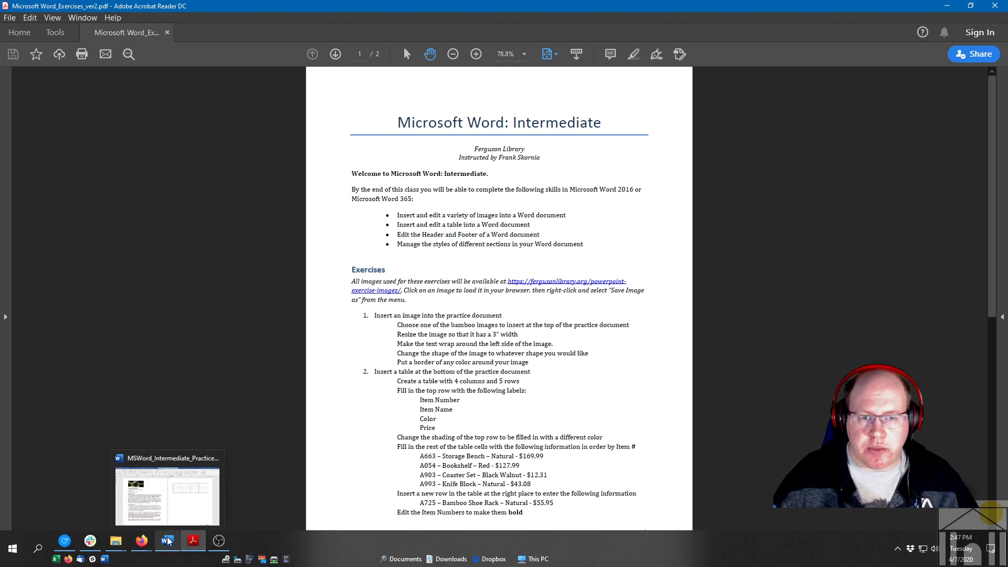
pyautogui.click(168, 541)
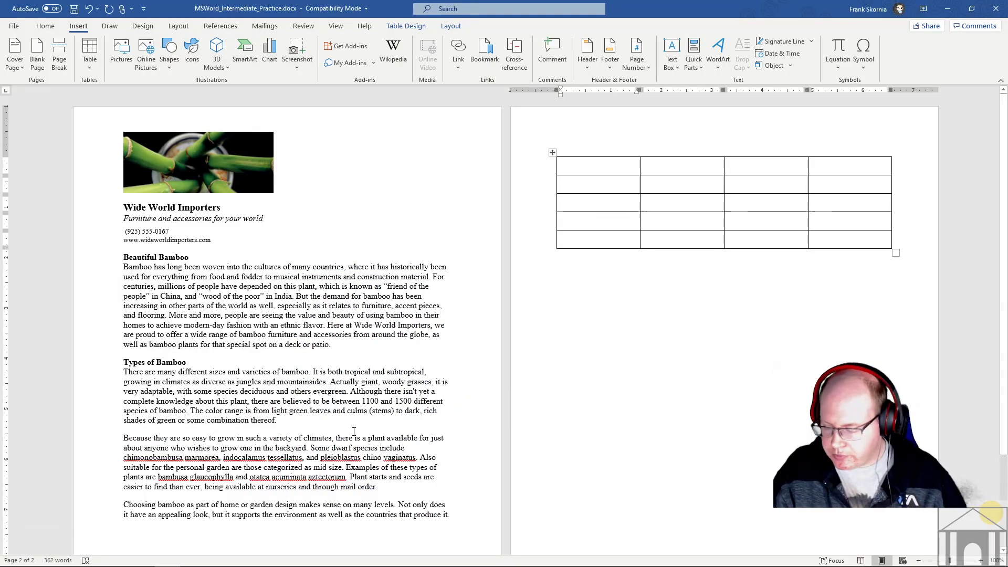
pyautogui.write('Item NUM')
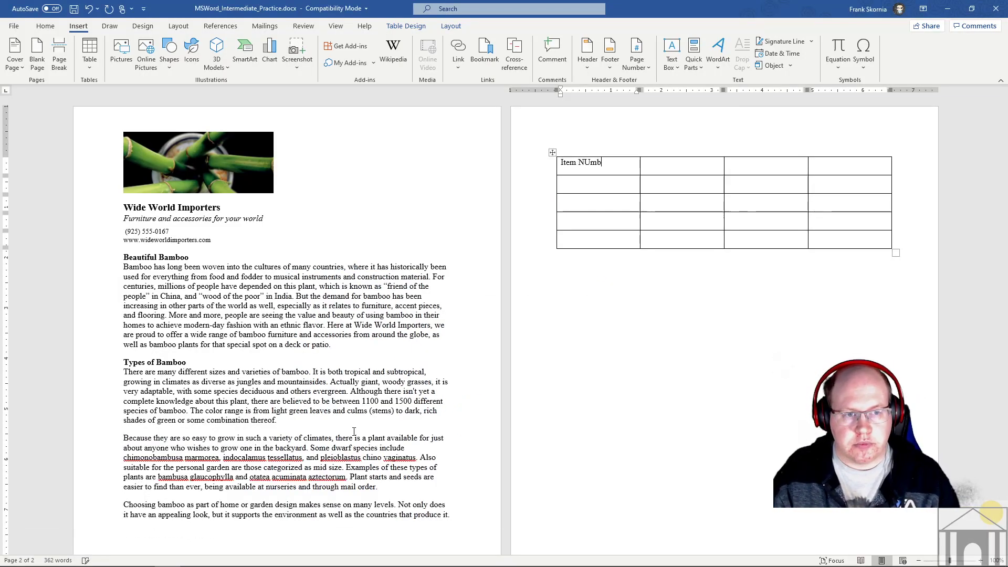
pyautogui.press('BackSpace')
pyautogui.press('BackSpace')
pyautogui.write('umber')
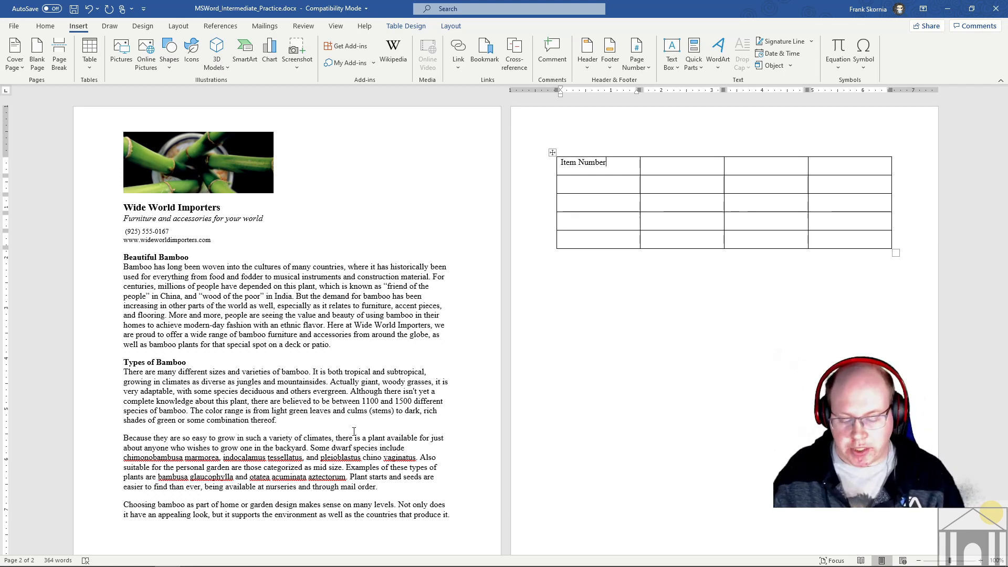
pyautogui.press('Tab')
pyautogui.write('Item Name')
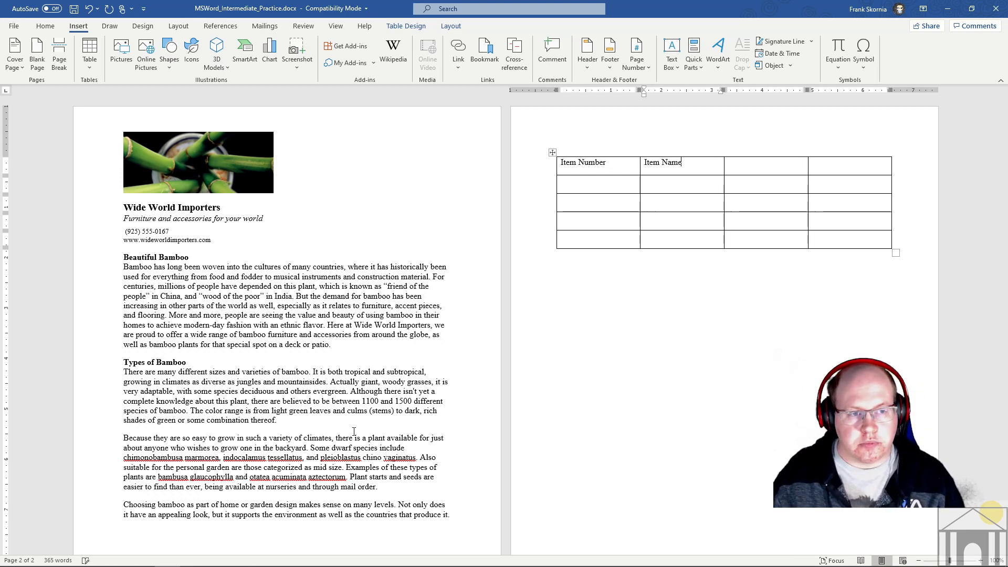
pyautogui.press('Tab')
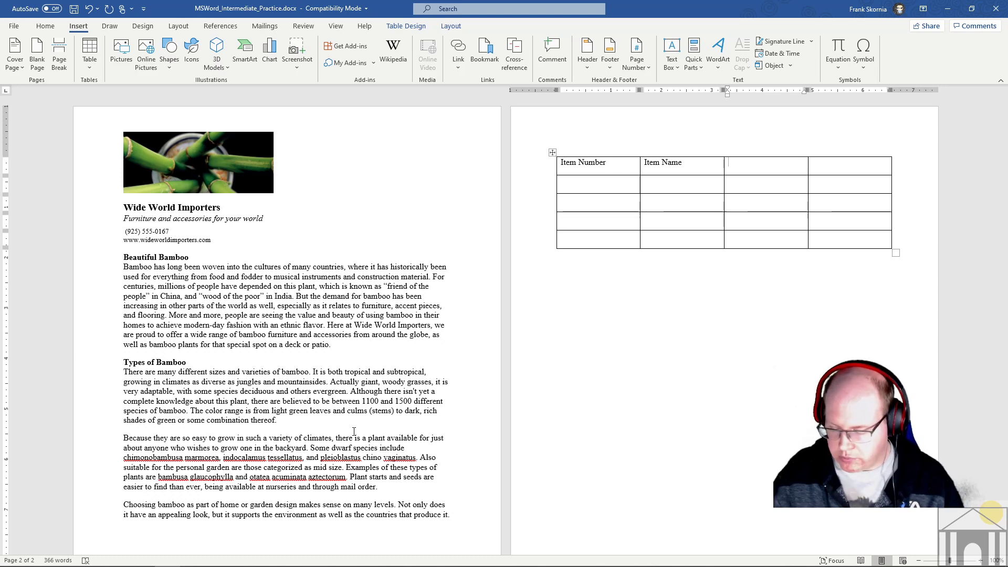
pyautogui.write('Color ')
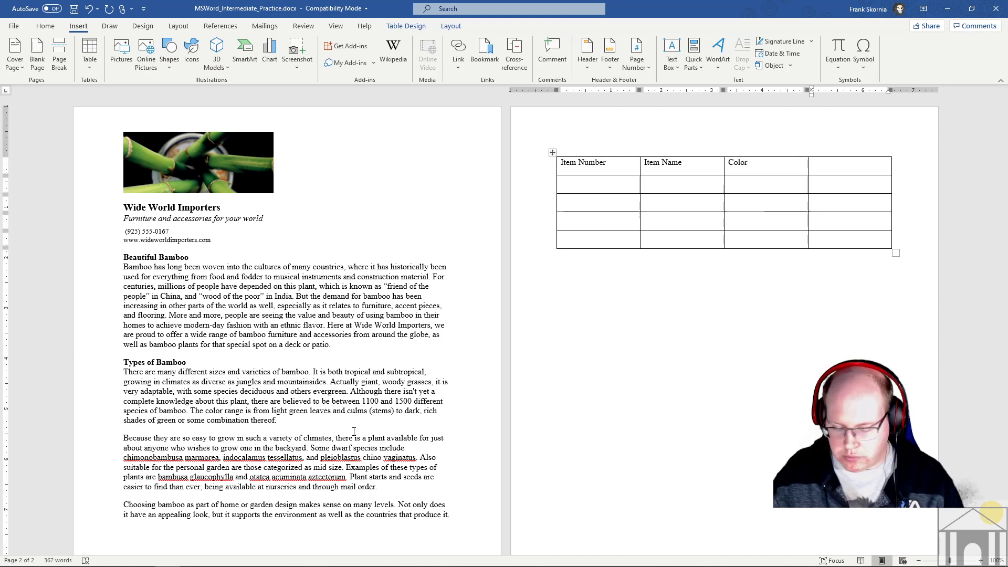
pyautogui.write('Price')
pyautogui.press('Tab')
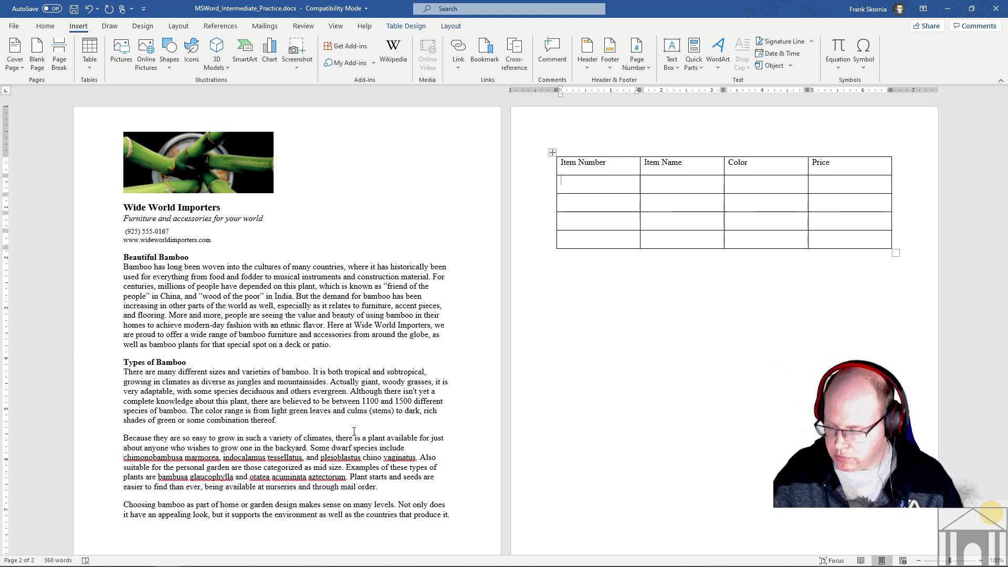
# Step: Fill the table's second row with A663, Storage Bench, Natural and $169.99
pyautogui.write('A663')
pyautogui.press('Tab')
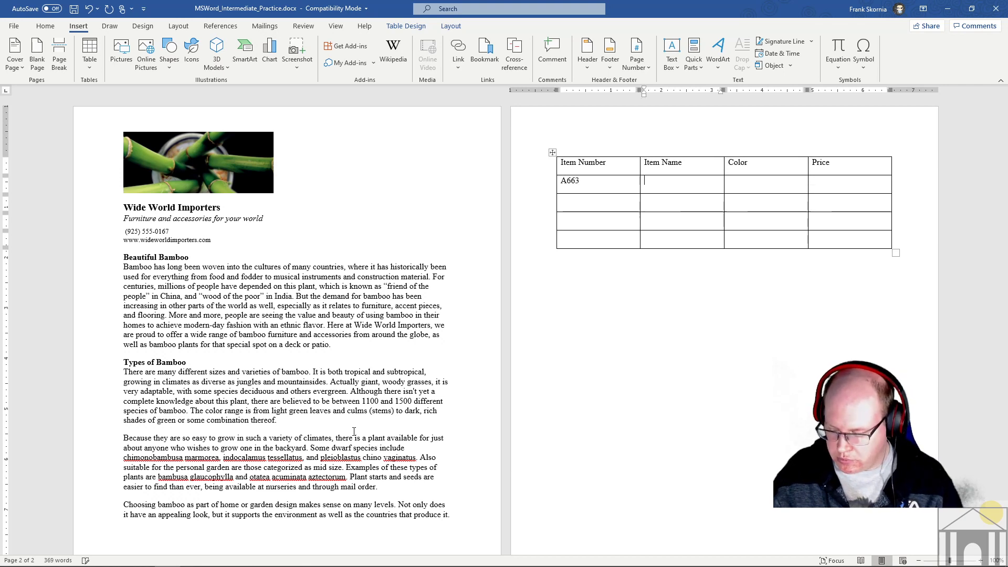
pyautogui.write('Storahe')
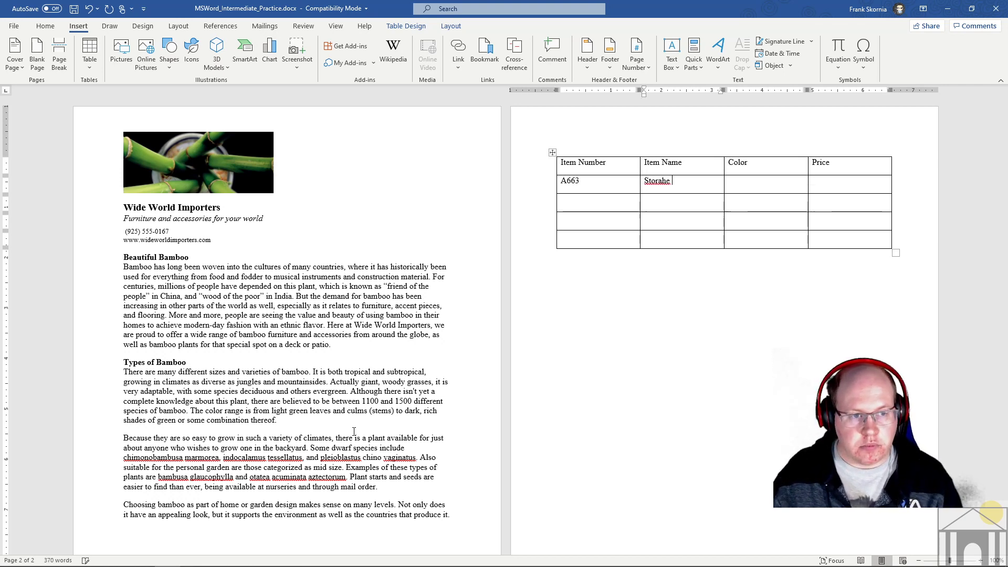
pyautogui.press('BackSpace')
pyautogui.press('BackSpace')
pyautogui.write('ge Ber')
pyautogui.press('BackSpace')
pyautogui.write('nch')
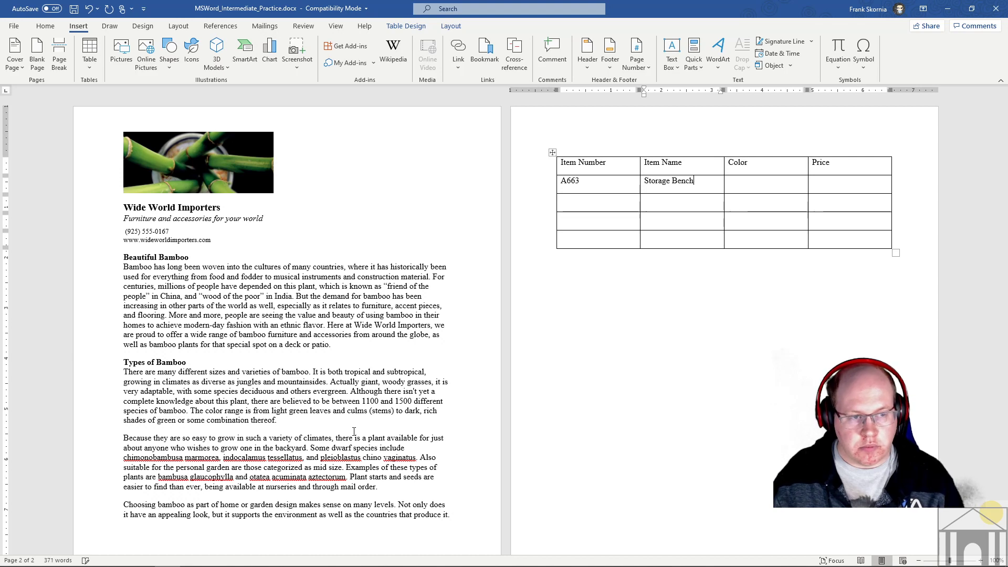
pyautogui.press('Tab')
pyautogui.write('Natural')
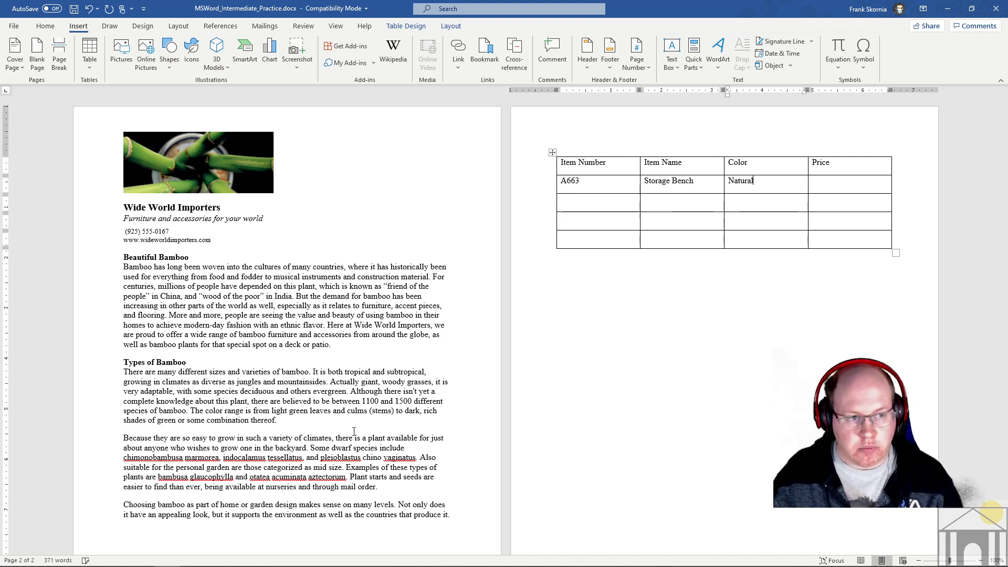
pyautogui.press('Tab')
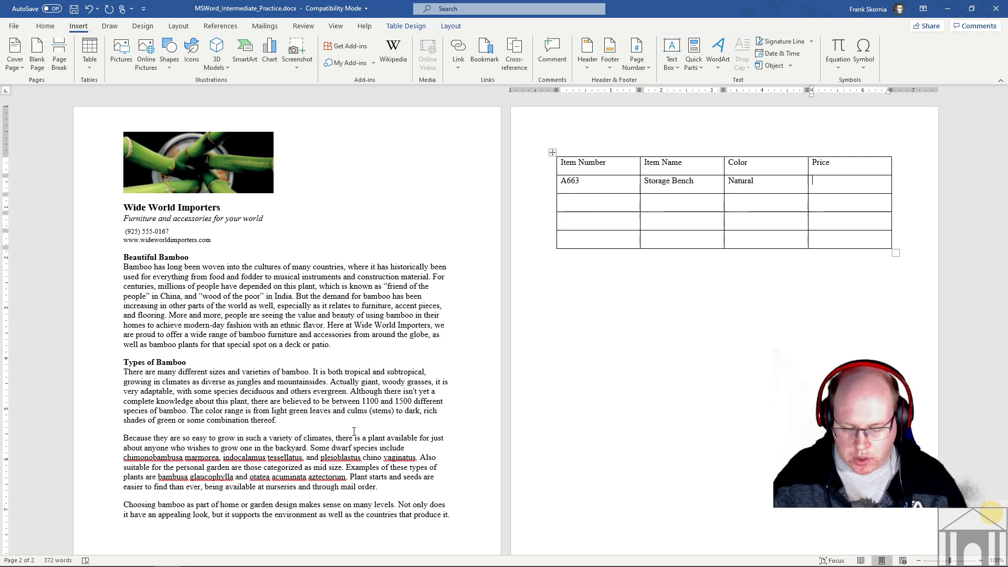
pyautogui.write('$')
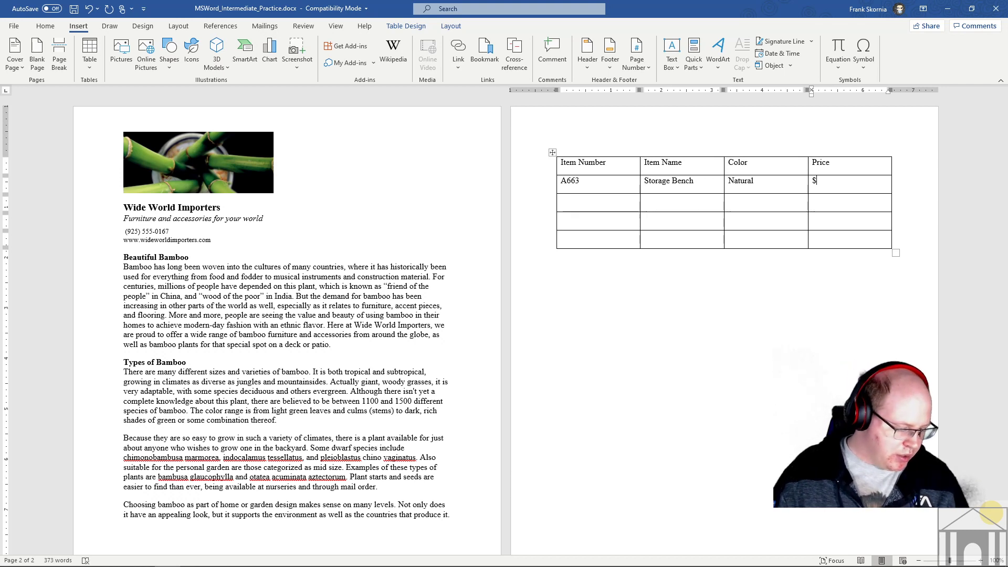
pyautogui.write('169.')
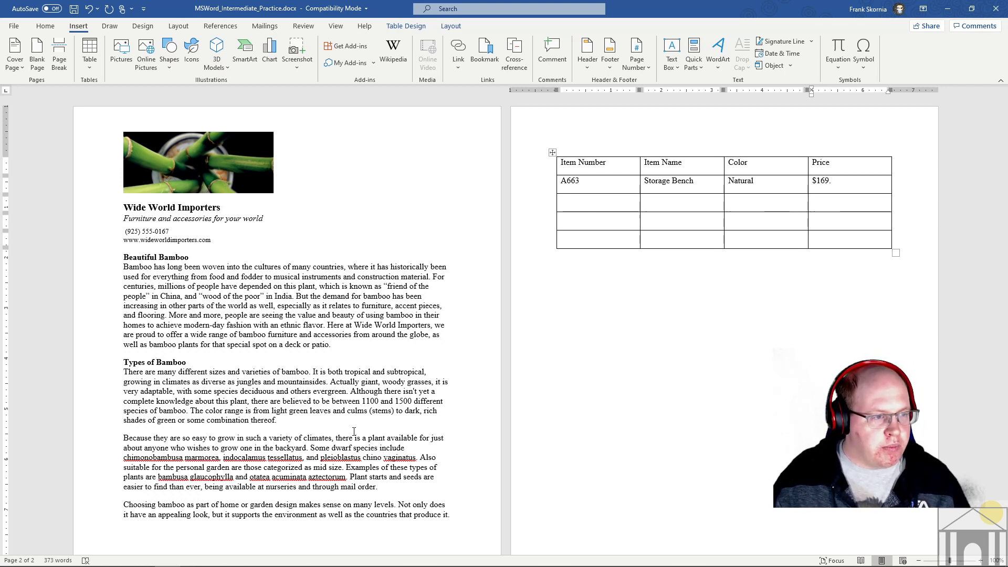
pyautogui.write('99')
pyautogui.press('Tab')
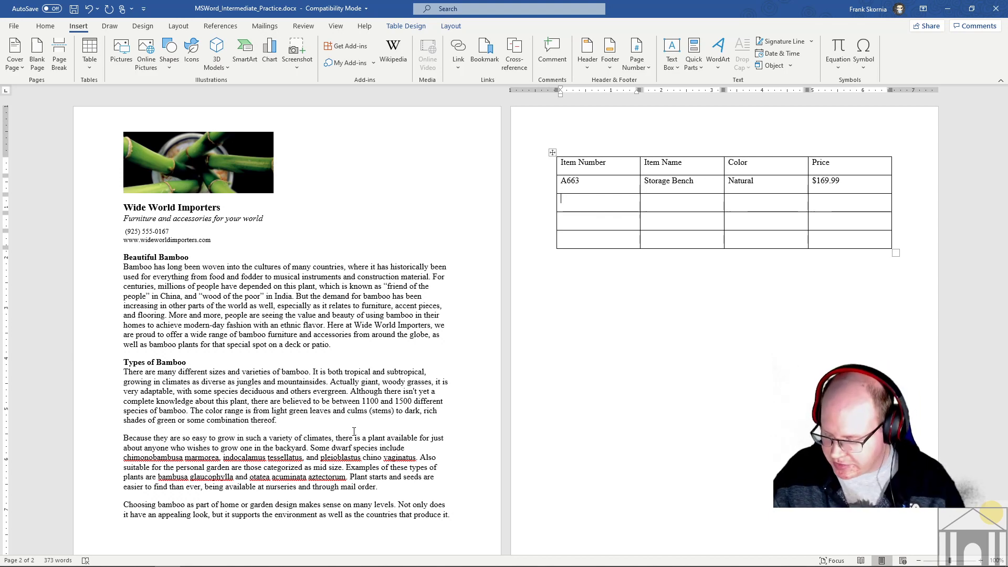
# Step: Fill the table's third row with A054, Bookshelf, Red and $127.99
pyautogui.write('A054')
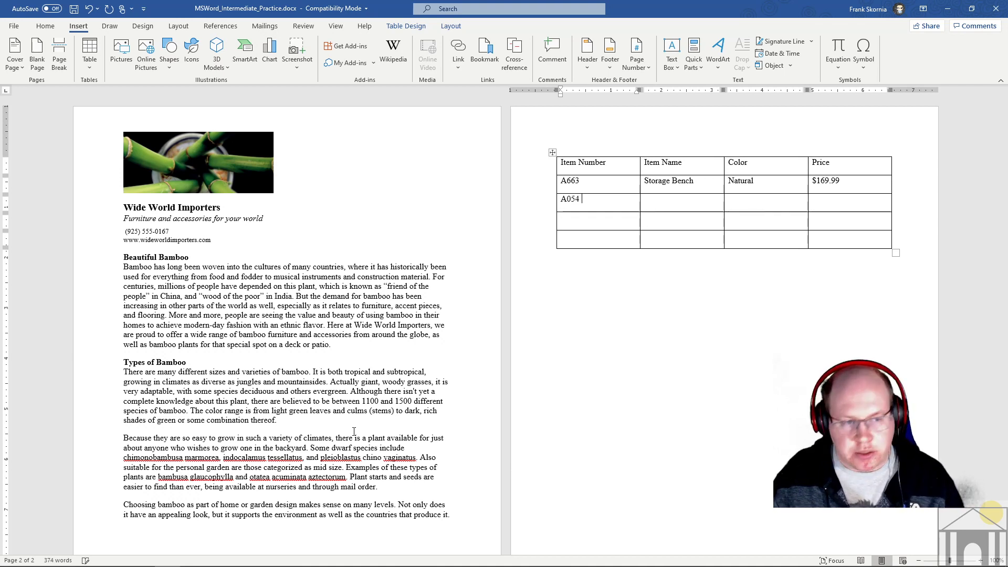
pyautogui.press('Tab')
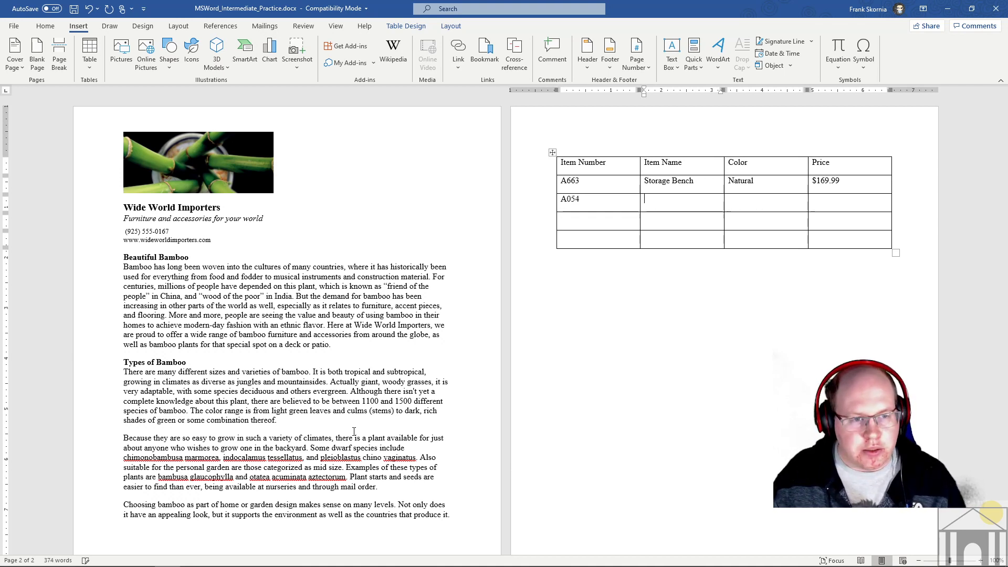
pyautogui.write('Bookshelf')
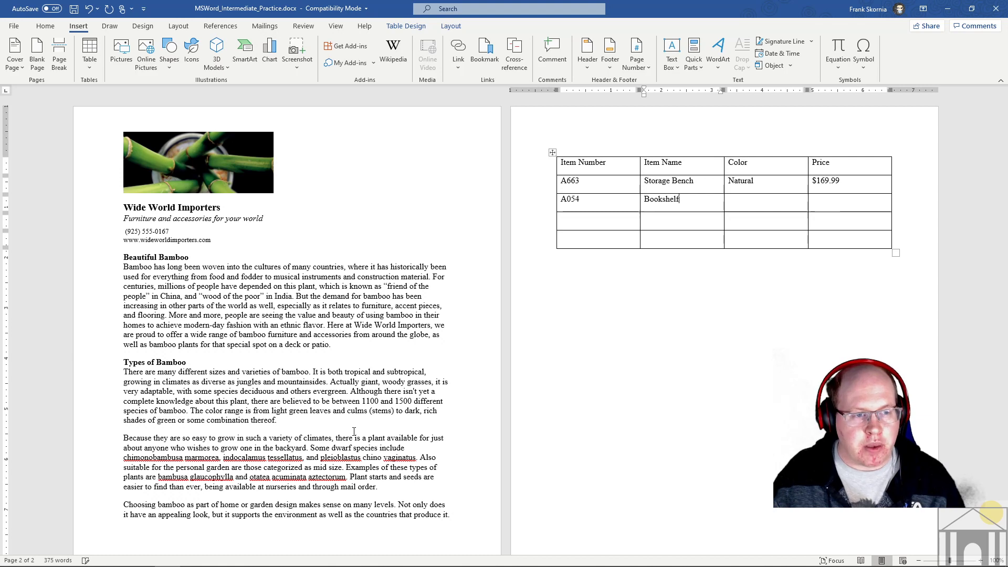
pyautogui.press('Tab')
pyautogui.write('Red')
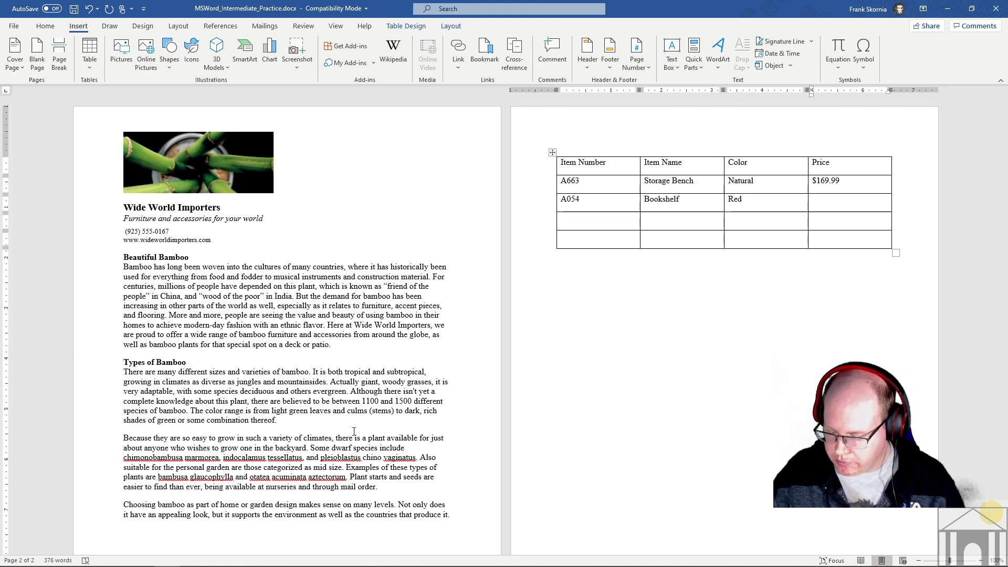
pyautogui.press('Tab')
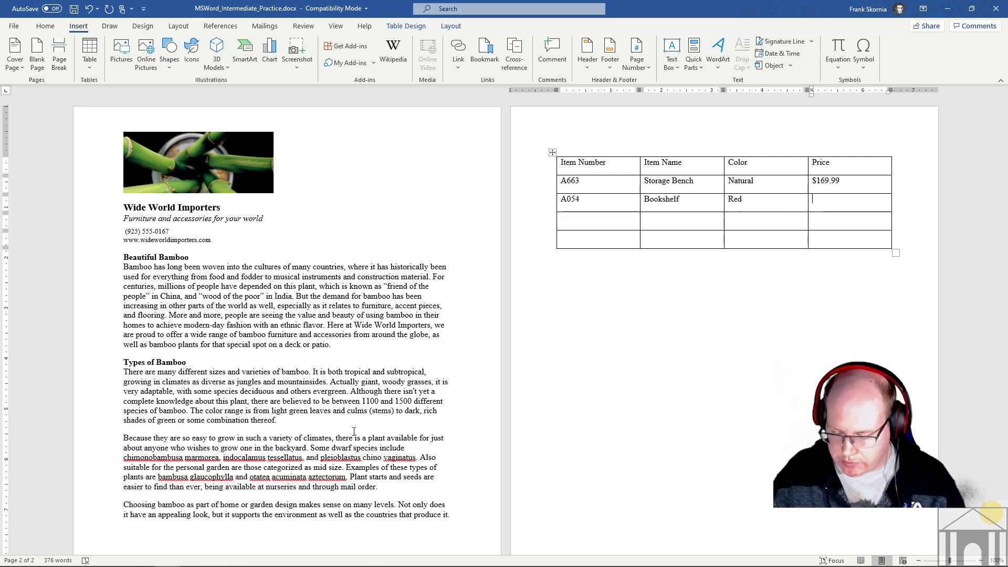
pyautogui.write('#127.99')
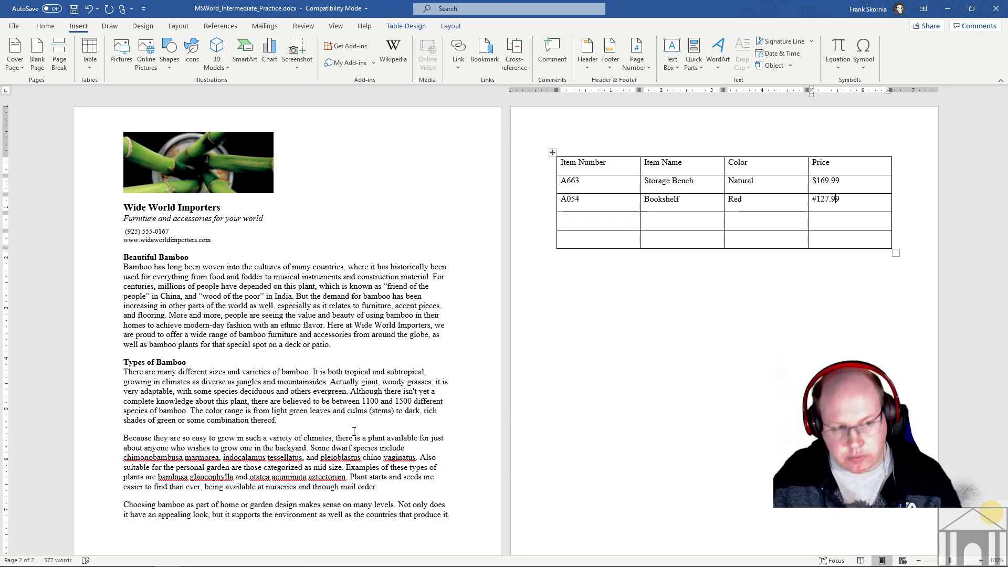
pyautogui.press('Tab')
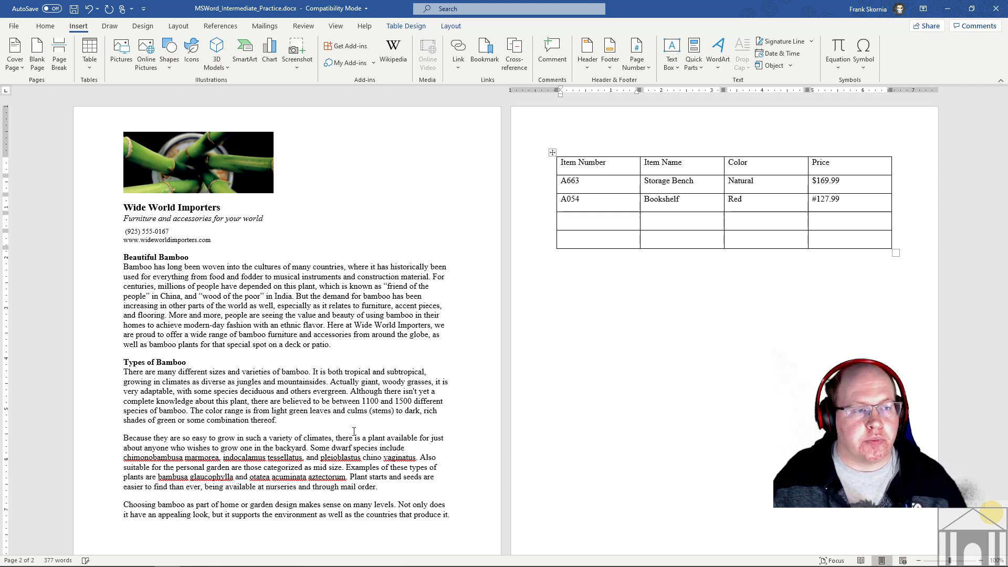
pyautogui.click(817, 199)
pyautogui.press('BackSpace')
pyautogui.write('$')
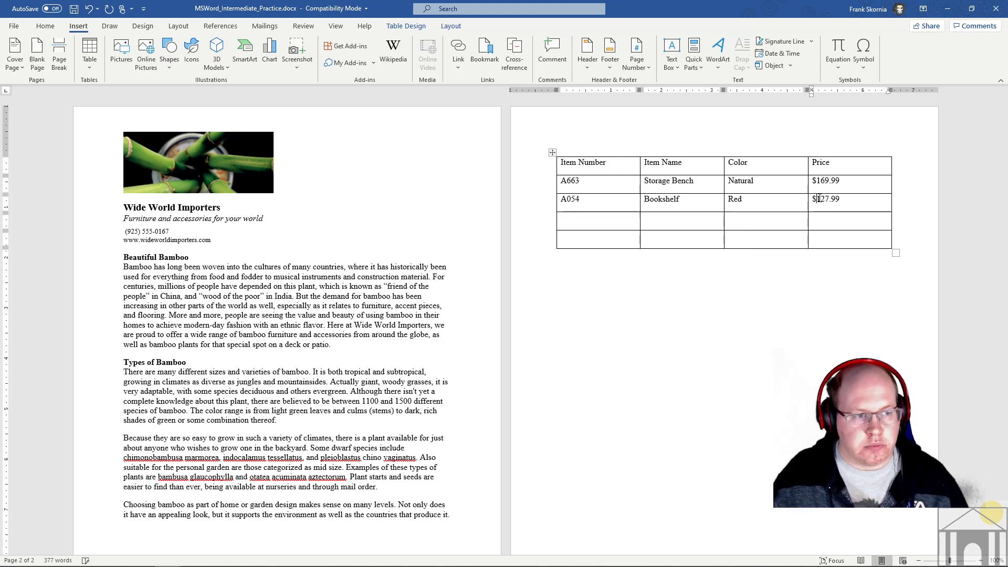
pyautogui.press('Tab')
# Step: Fill the table's fourth row with A903, Coaster Set, Black Walnut and $12.31
pyautogui.write('A')
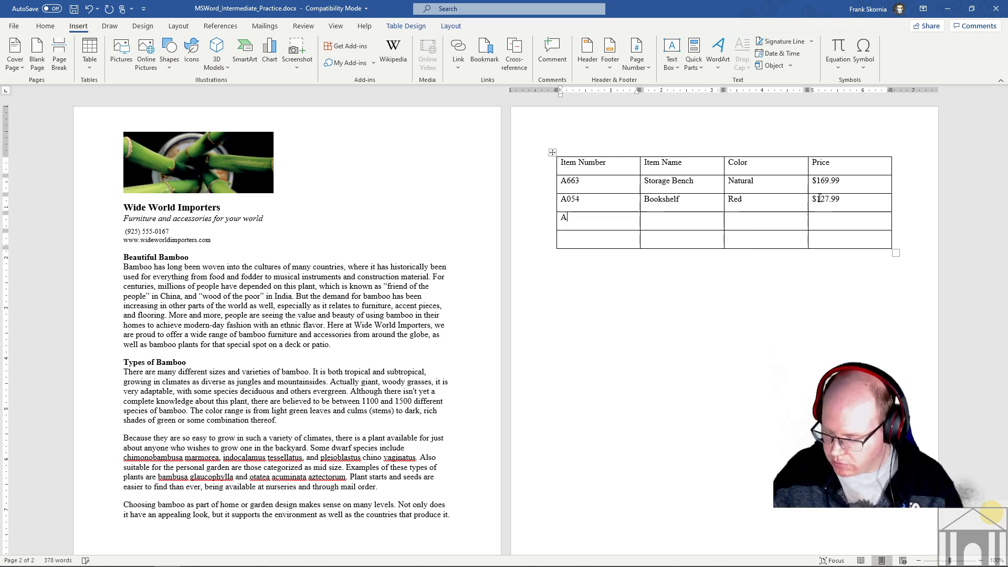
pyautogui.write('903')
pyautogui.press('Tab')
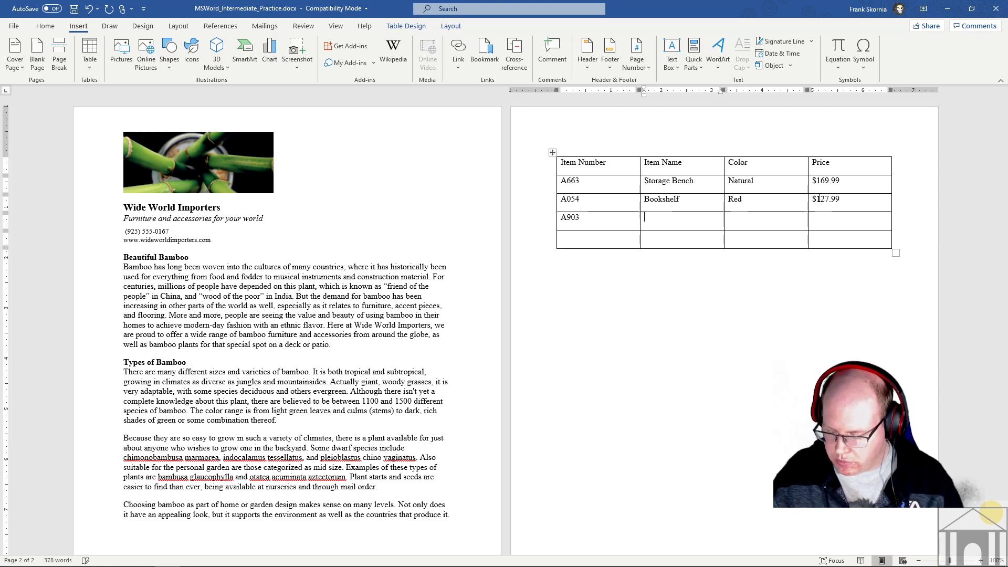
pyautogui.write('Coaster Set')
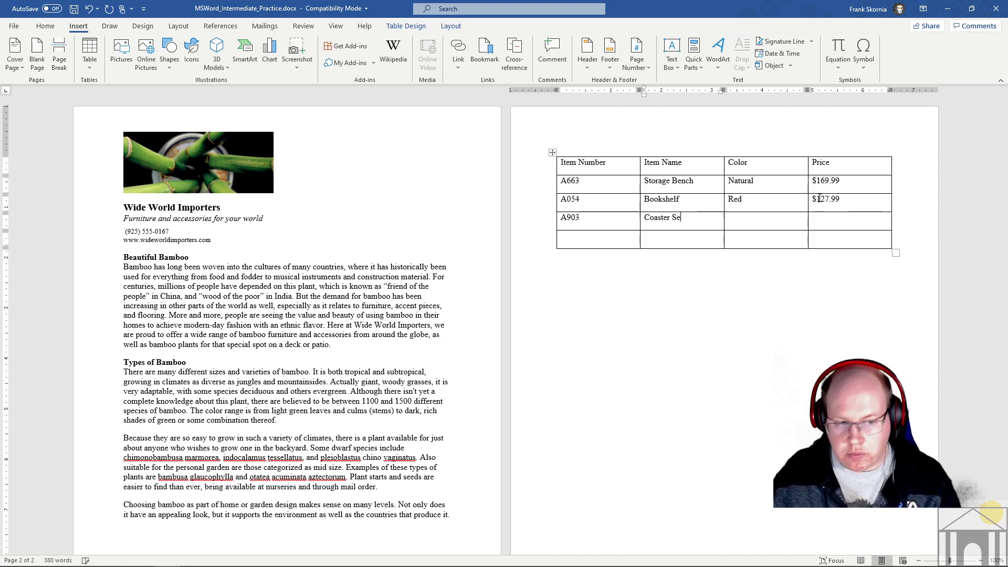
pyautogui.press('Tab')
pyautogui.write('Black Walnut')
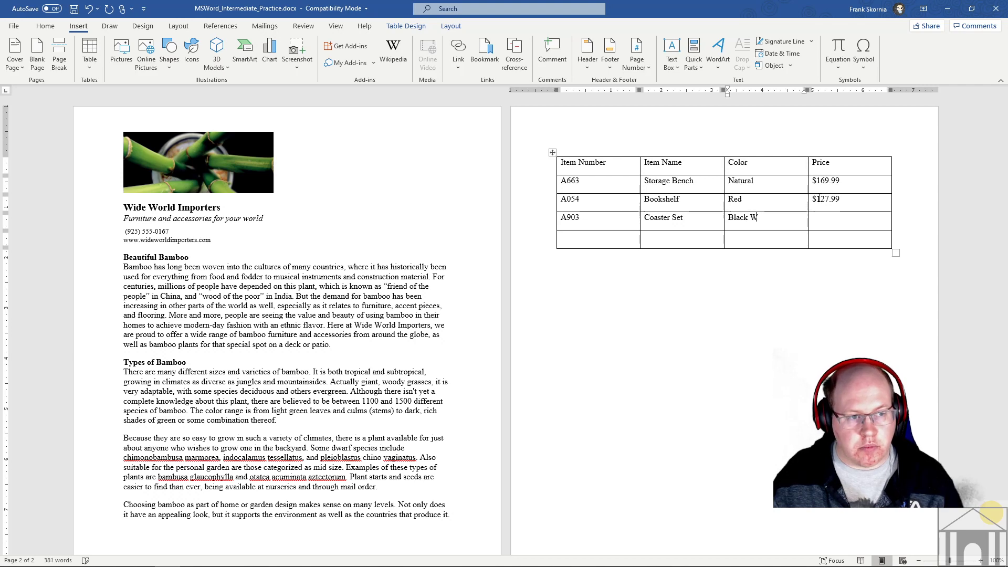
pyautogui.press('Tab')
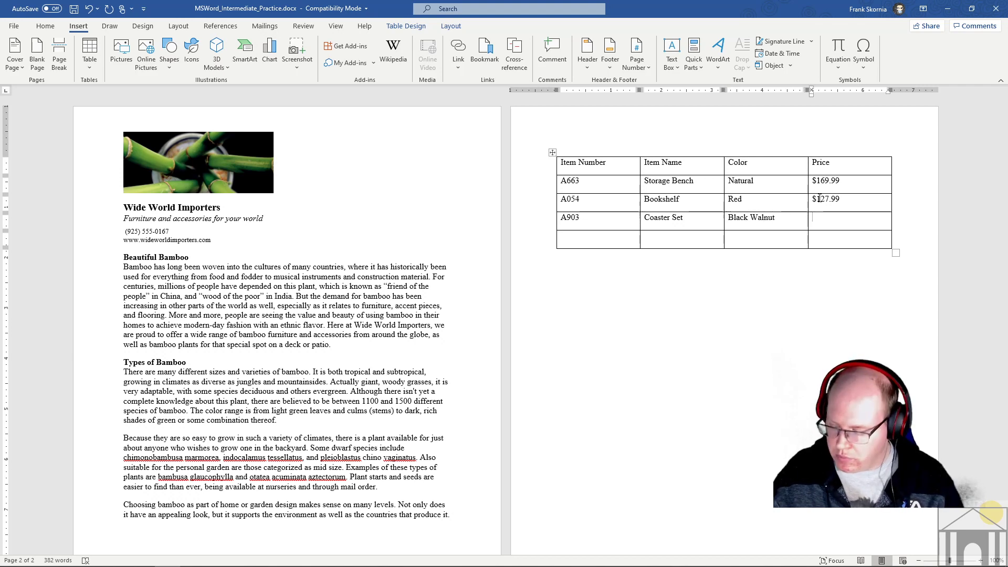
pyautogui.write('#12')
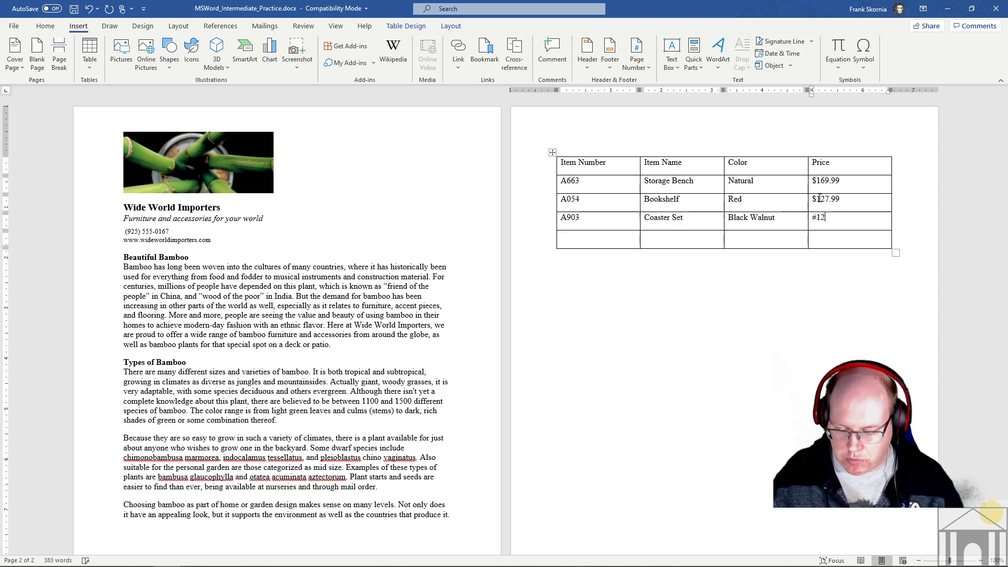
pyautogui.write('.31')
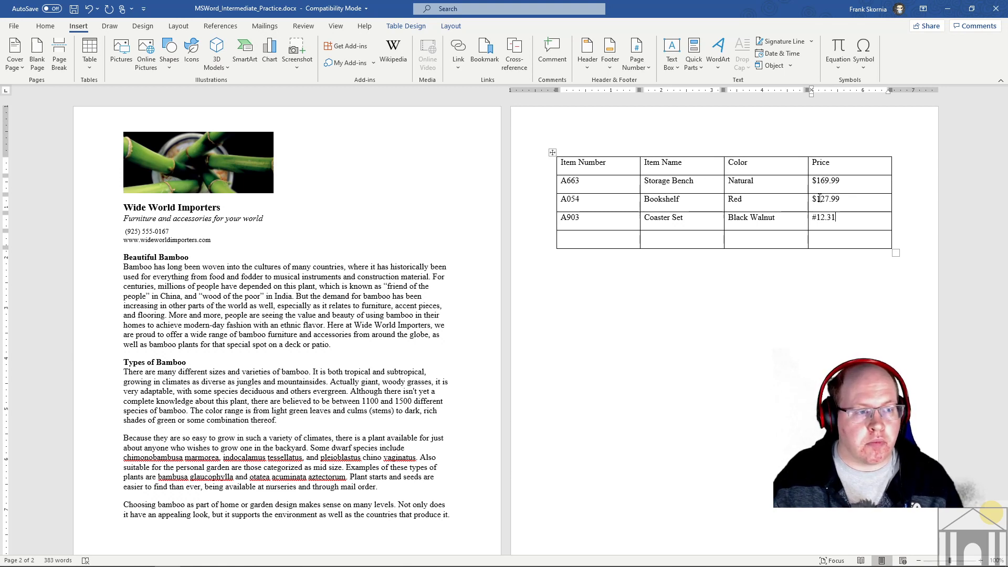
pyautogui.press('BackSpace')
pyautogui.press('BackSpace')
pyautogui.press('BackSpace')
pyautogui.press('BackSpace')
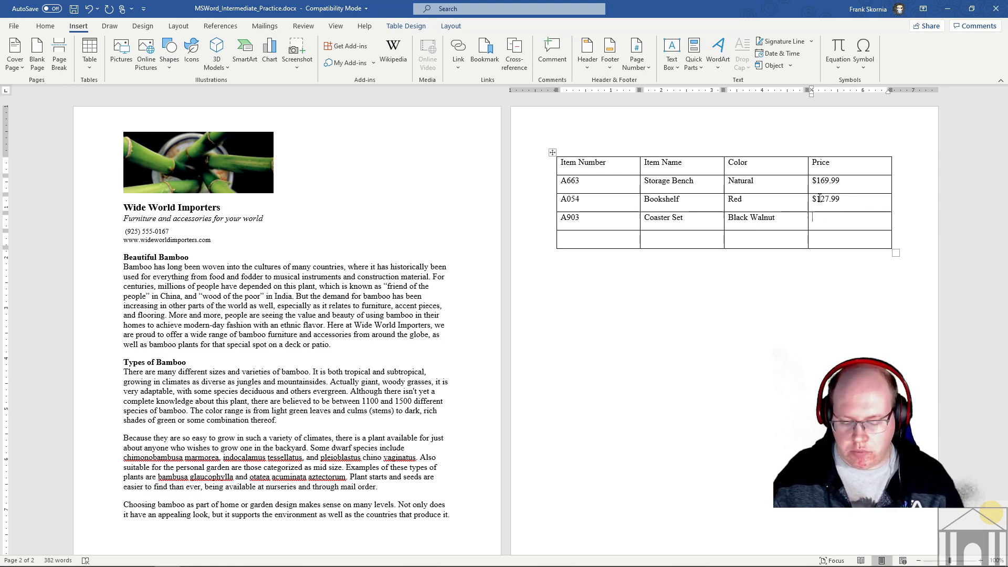
pyautogui.write('2.31')
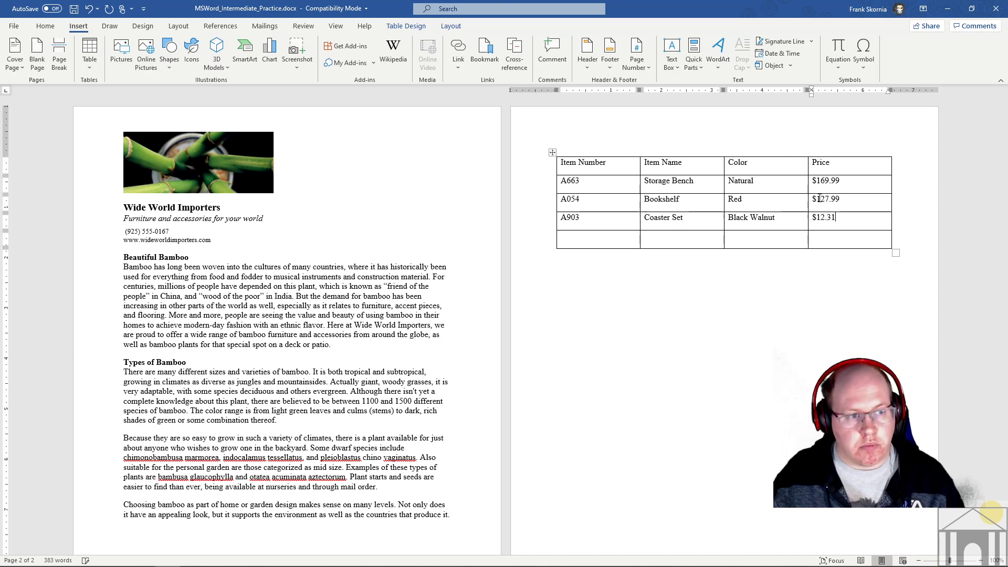
pyautogui.press('Tab')
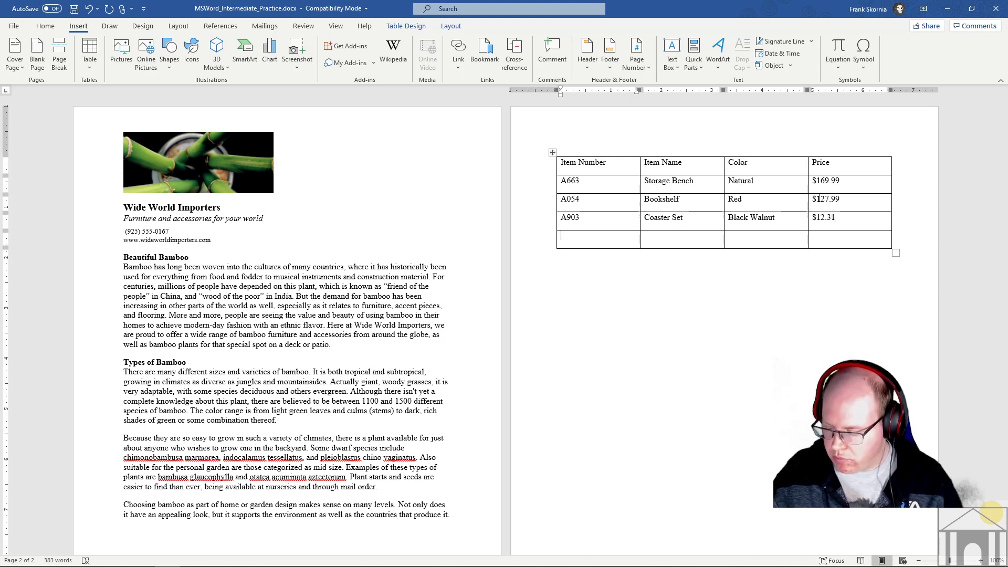
# Step: Fill the table's fifth row with A993, Knife Block, Natural and $43.08
pyautogui.write('A993')
pyautogui.press('Tab')
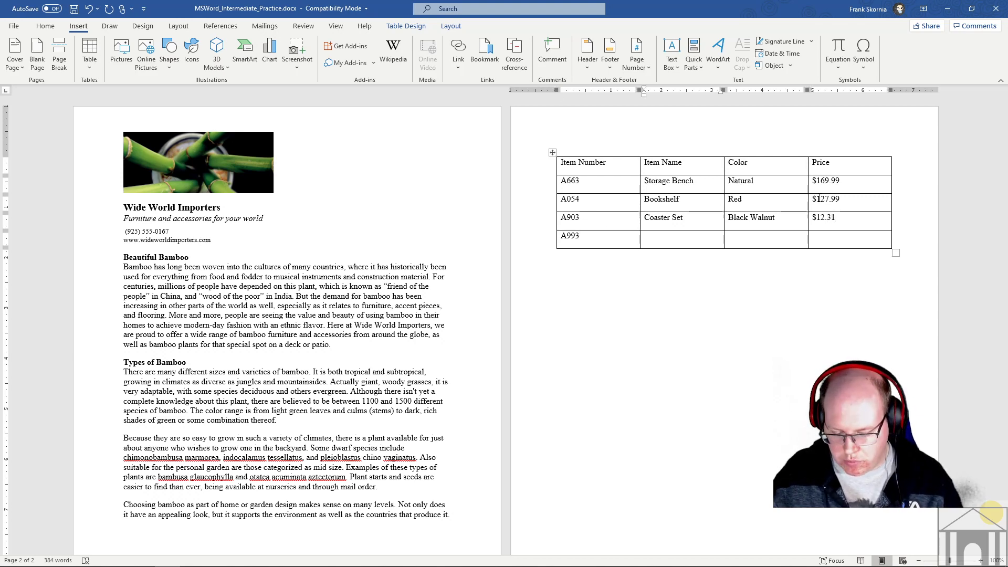
pyautogui.write('Knife ')
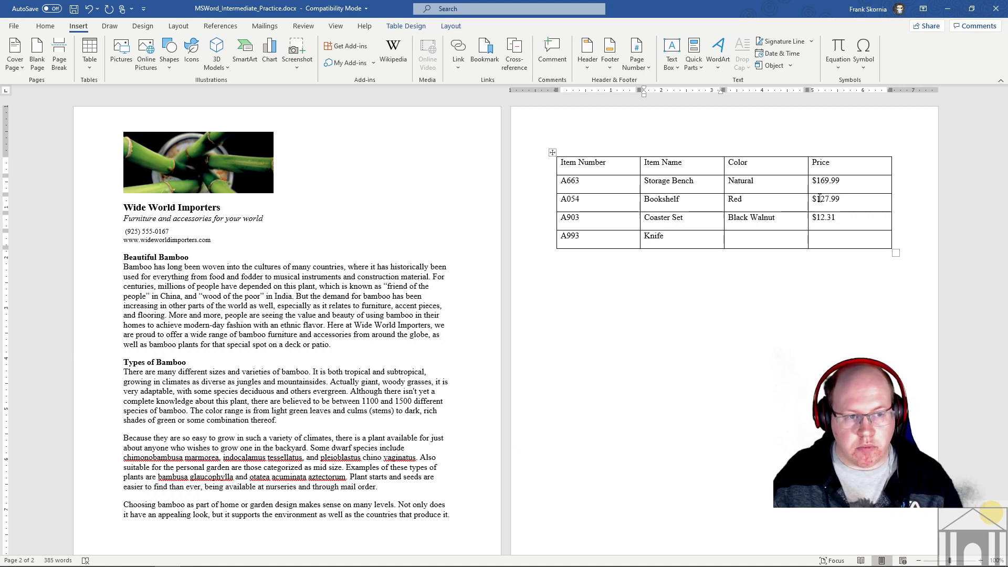
pyautogui.write('Block')
pyautogui.press('Tab')
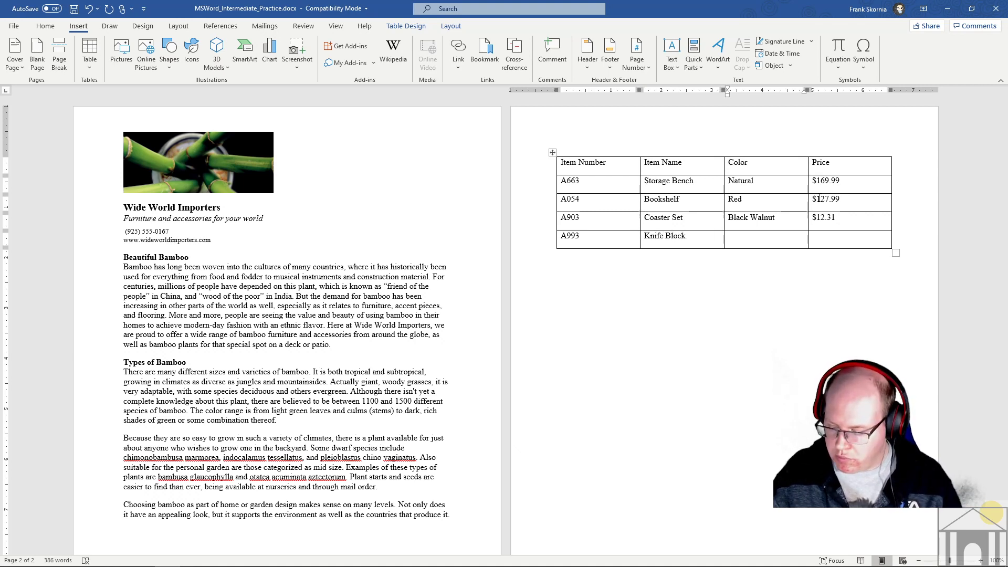
pyautogui.write('Natural')
pyautogui.press('Tab')
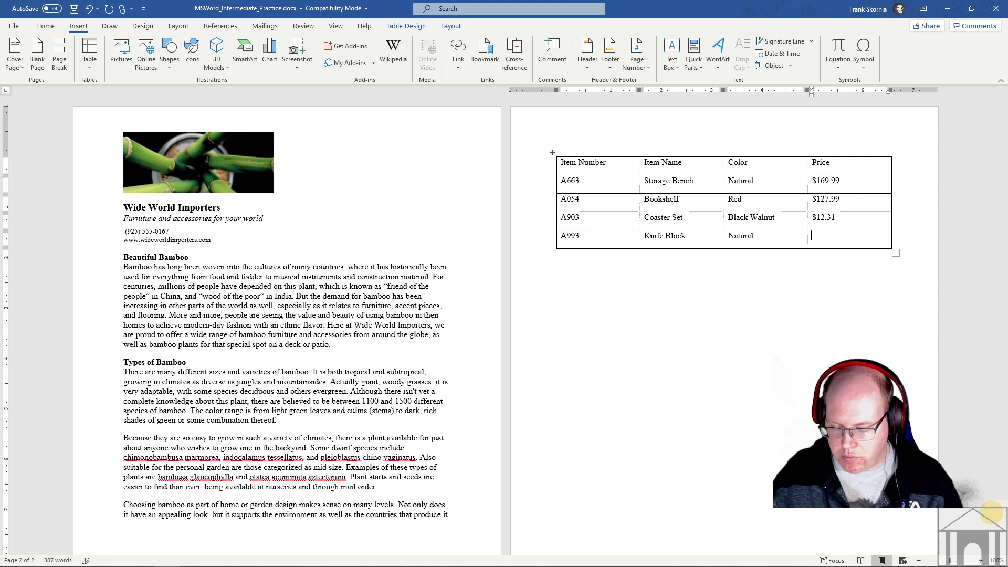
pyautogui.write('$43.08')
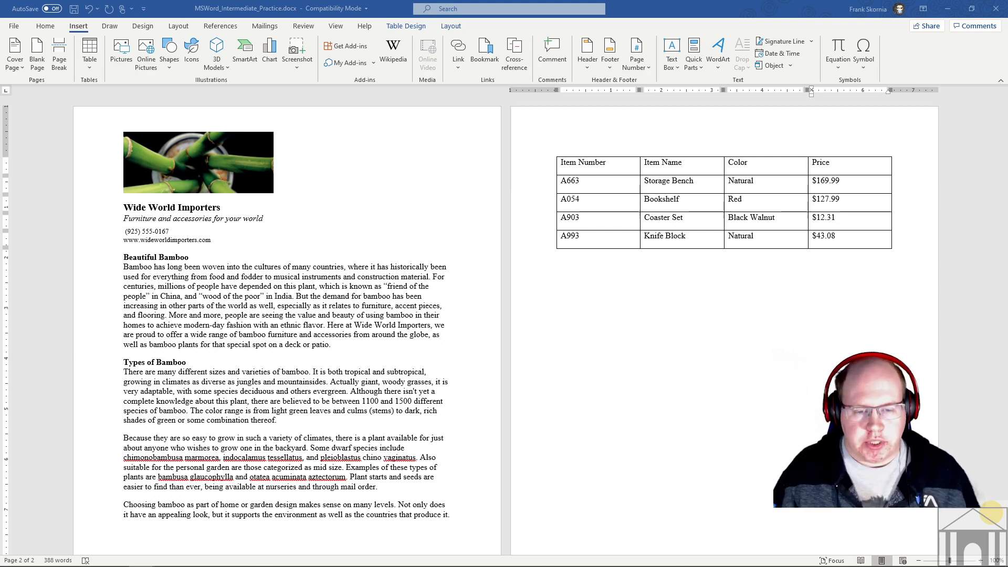
# Step: Check the remaining table instructions in the Acrobat Reader exercise sheet and return to the product table in Word
pyautogui.click(193, 552)
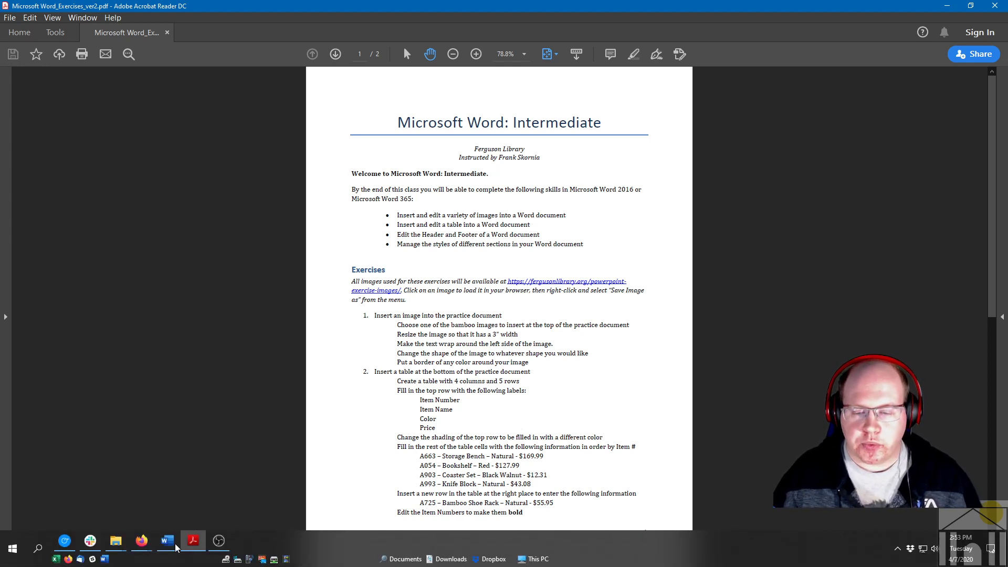
pyautogui.click(176, 545)
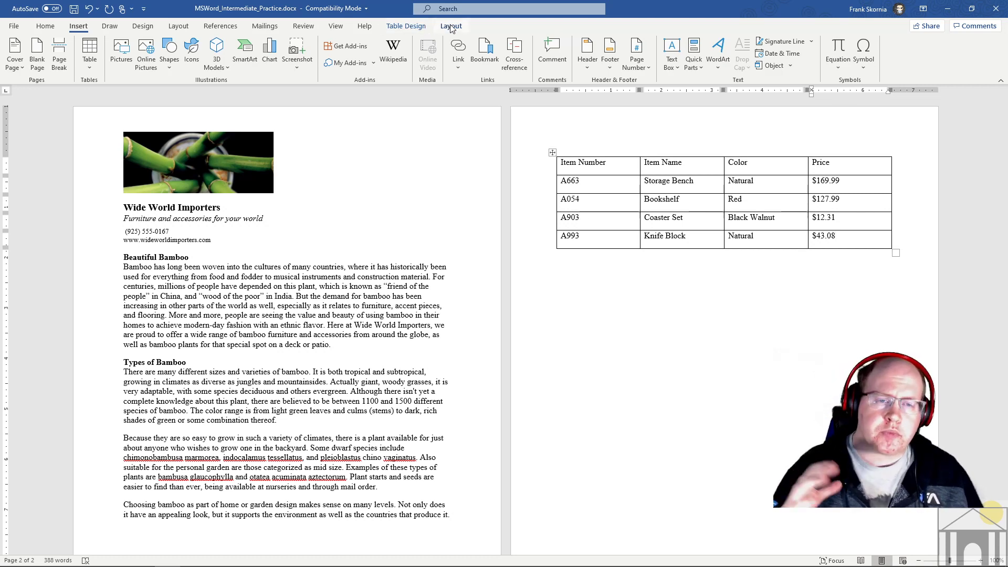
pyautogui.click(327, 291)
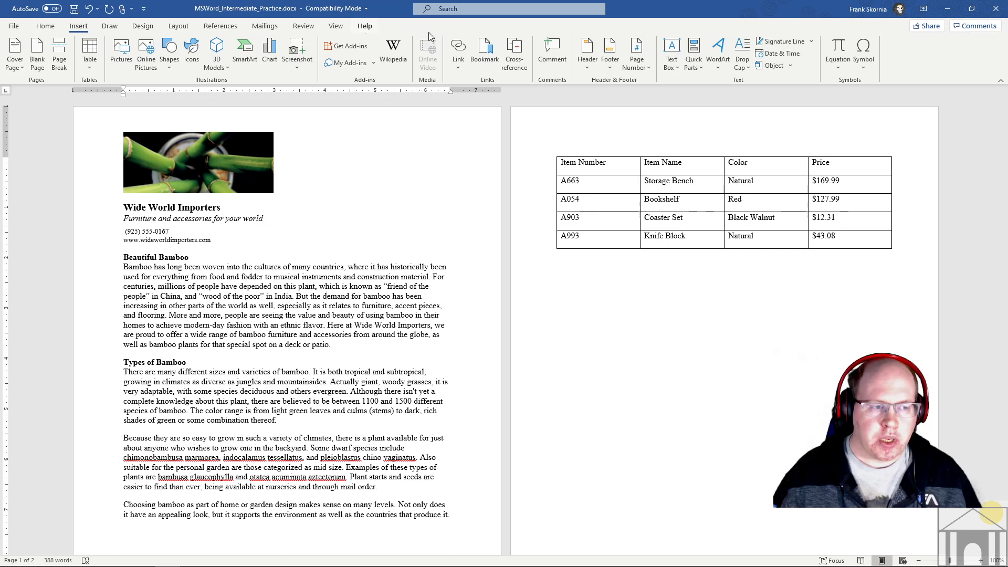
pyautogui.click(849, 237)
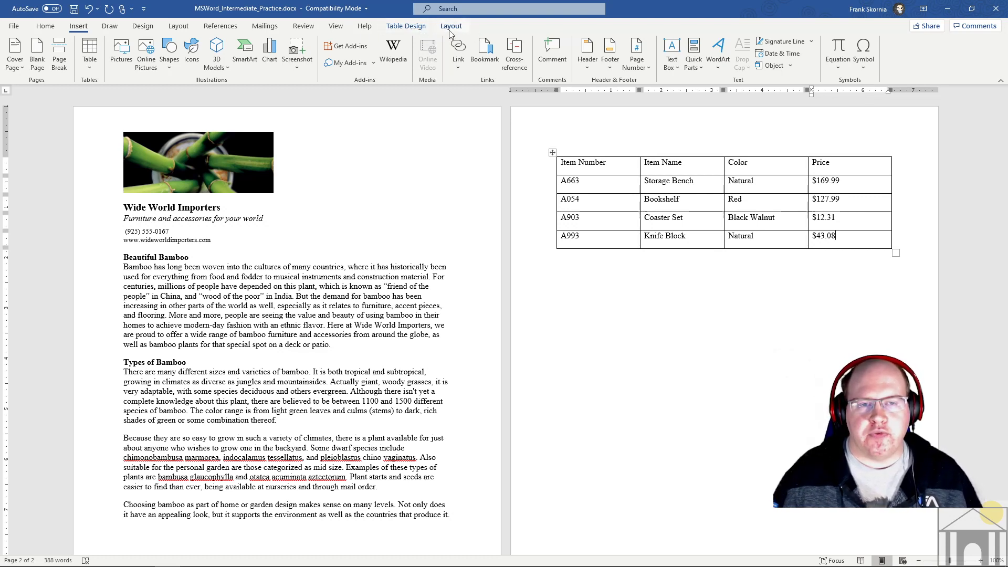
# Step: Turn off the product table's First Column option and apply the third Plain Tables style, with a bold header and light banded rows
pyautogui.click(414, 28)
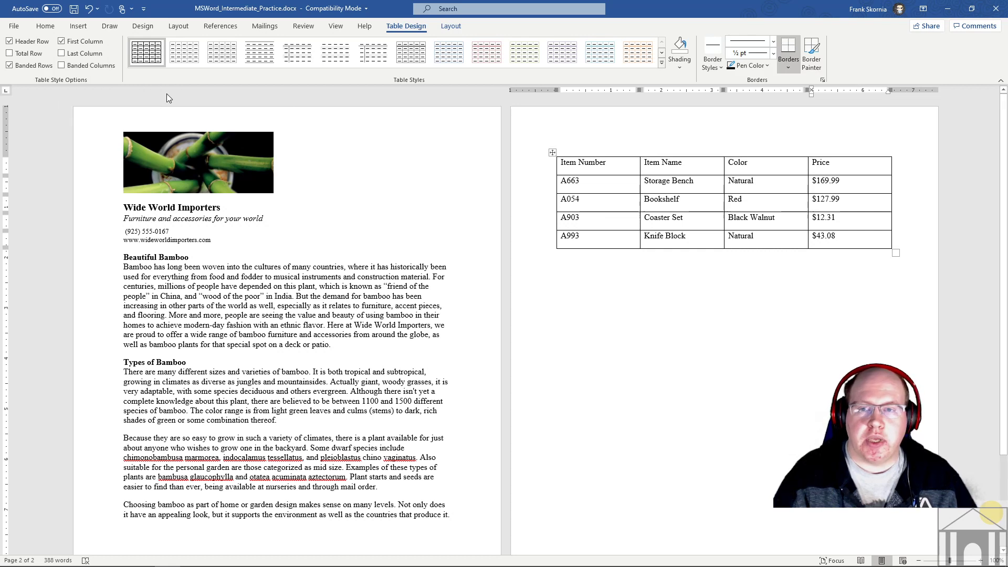
pyautogui.click(62, 41)
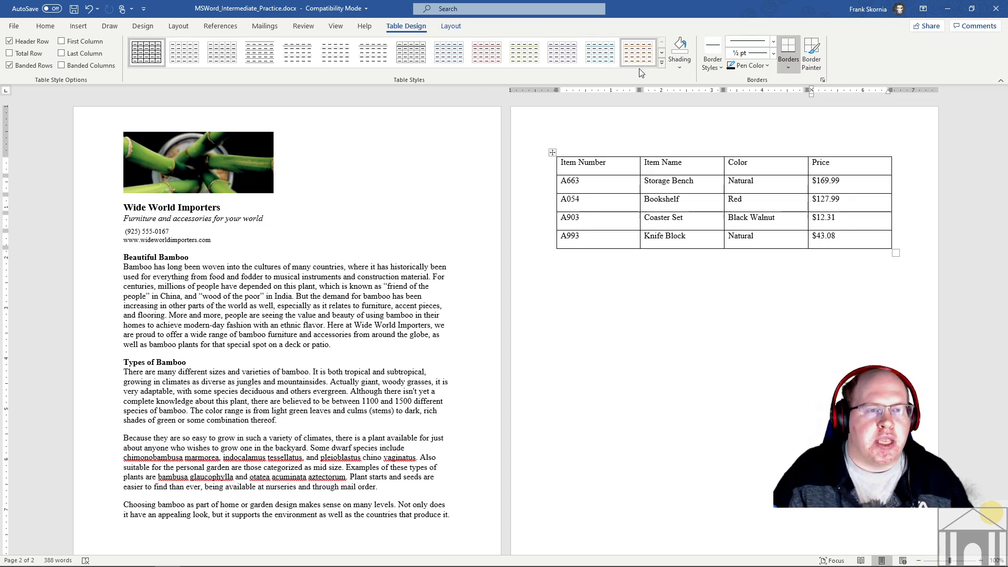
pyautogui.click(662, 63)
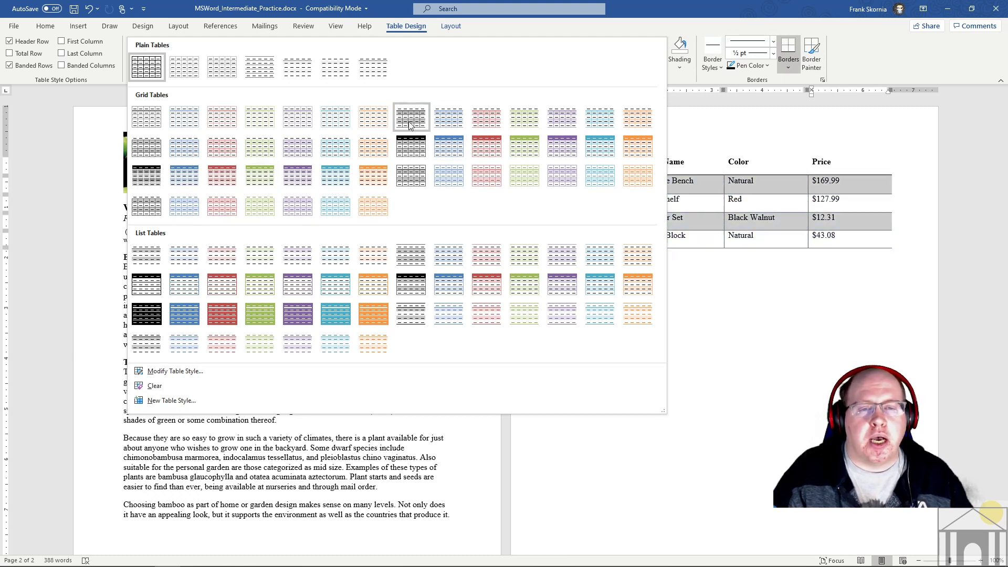
pyautogui.click(222, 67)
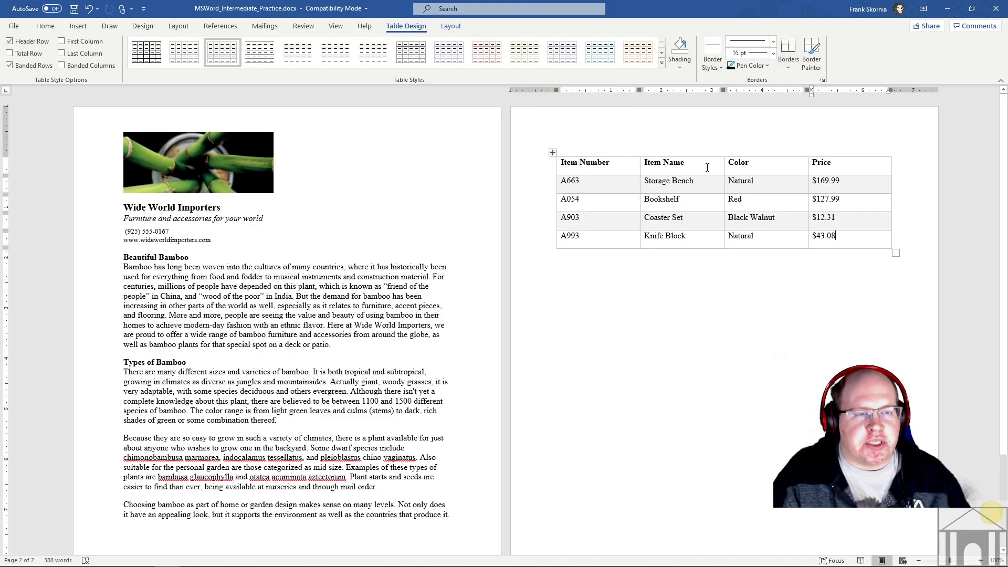
# Step: Try the First Column and Total Row style options on the product table, switching each one off again
pyautogui.moveTo(842, 164); pyautogui.dragTo(735, 163)
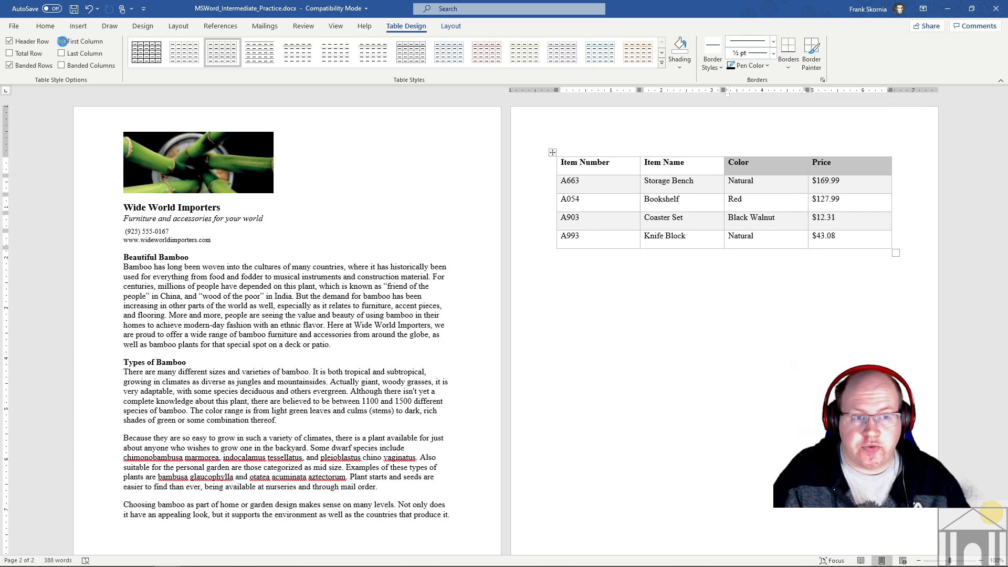
pyautogui.click(62, 41)
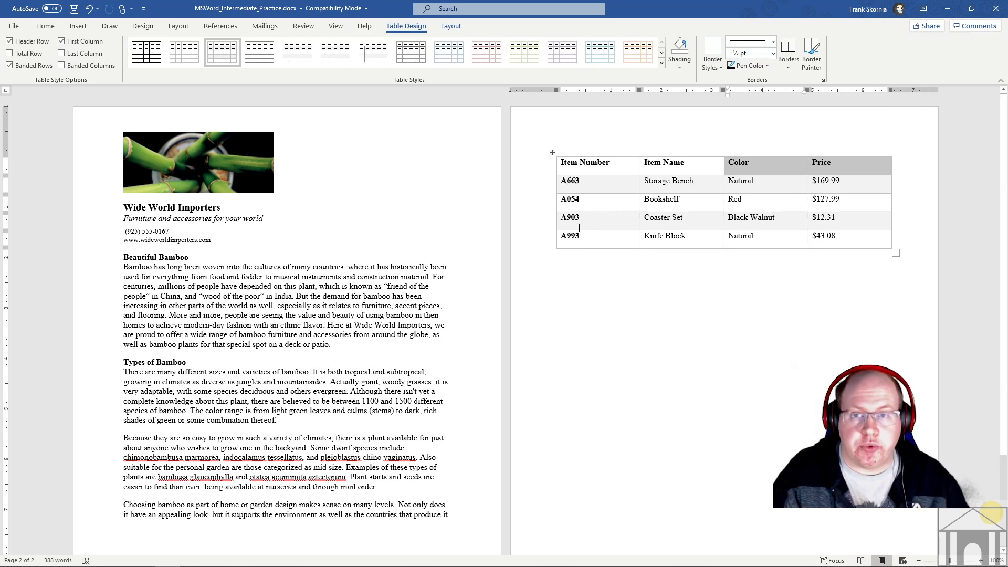
pyautogui.click(61, 41)
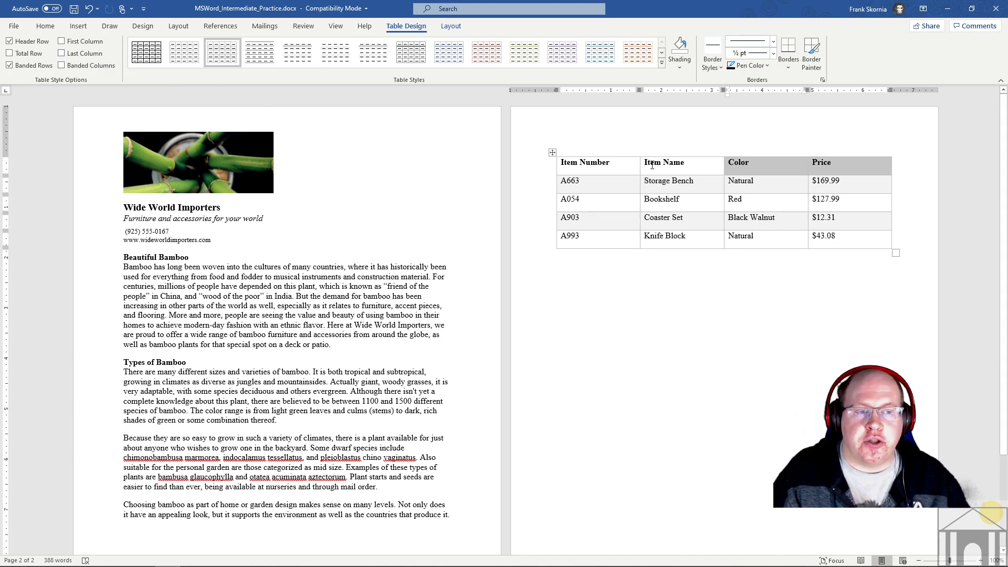
pyautogui.click(15, 54)
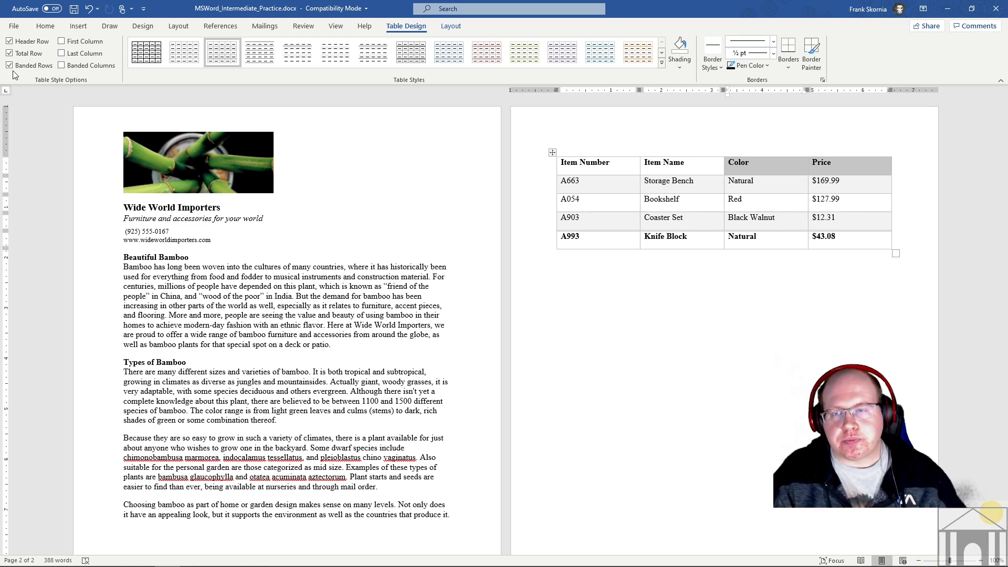
pyautogui.click(9, 54)
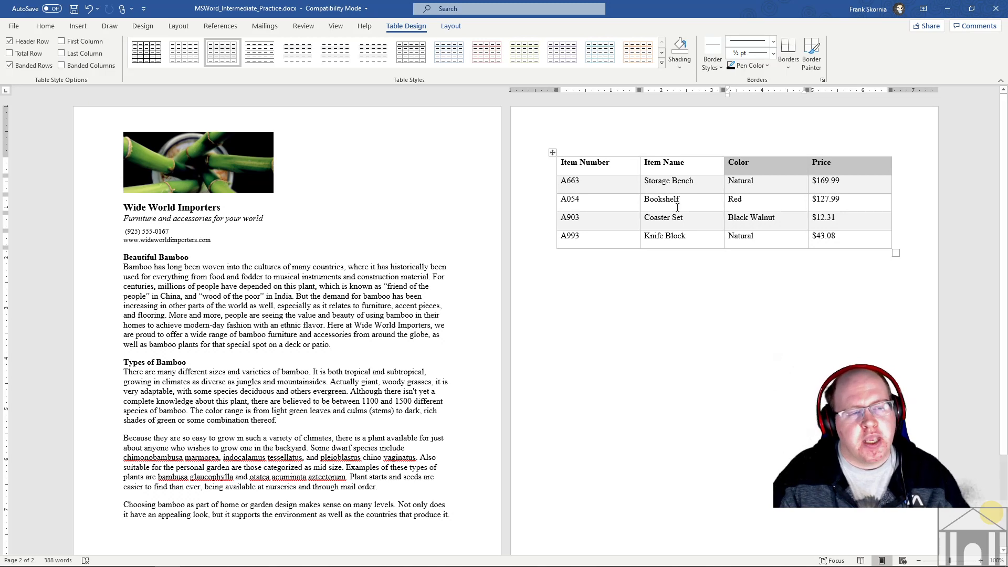
pyautogui.click(729, 217)
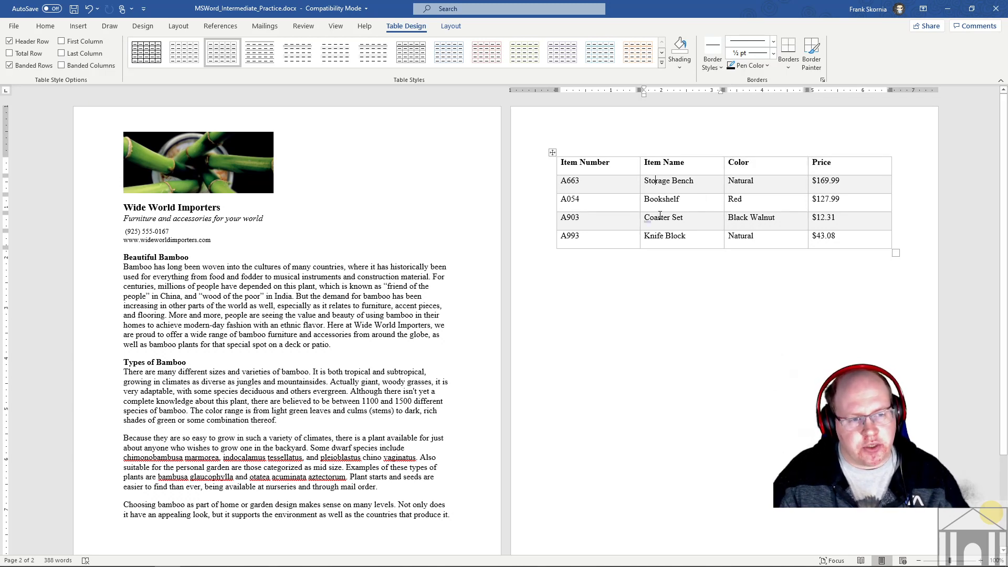
pyautogui.click(614, 189)
pyautogui.moveTo(613, 189); pyautogui.dragTo(766, 187)
pyautogui.click(798, 189)
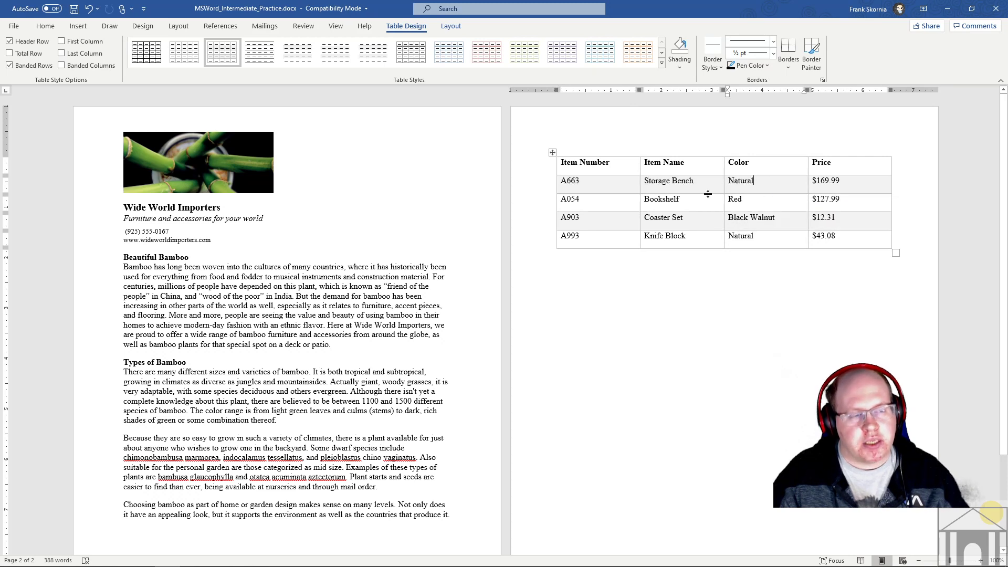
pyautogui.click(650, 202)
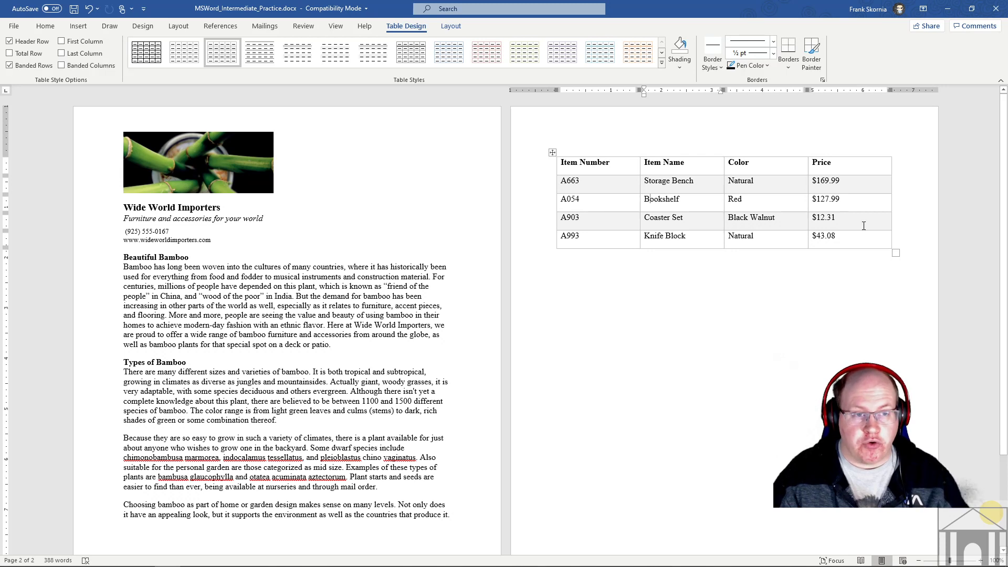
pyautogui.click(578, 166)
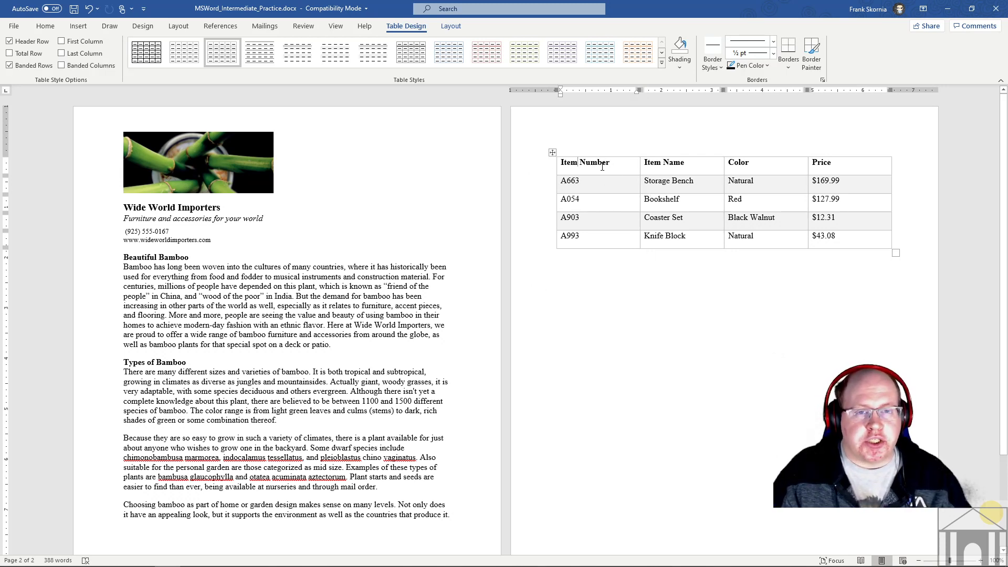
# Step: Restore the product table to the first Plain Tables style, the plain black grid without shading
pyautogui.click(151, 56)
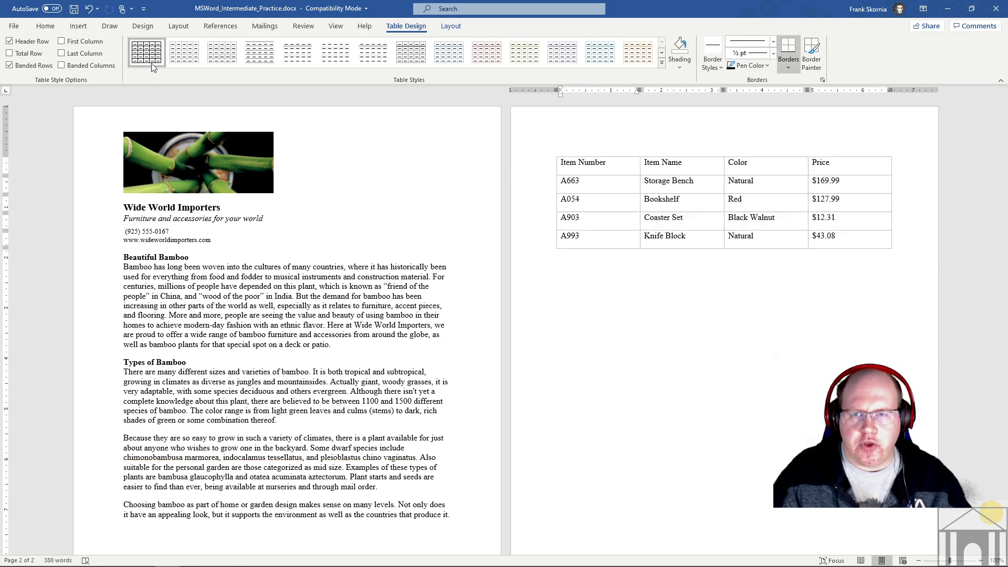
pyautogui.click(662, 62)
pyautogui.click(152, 74)
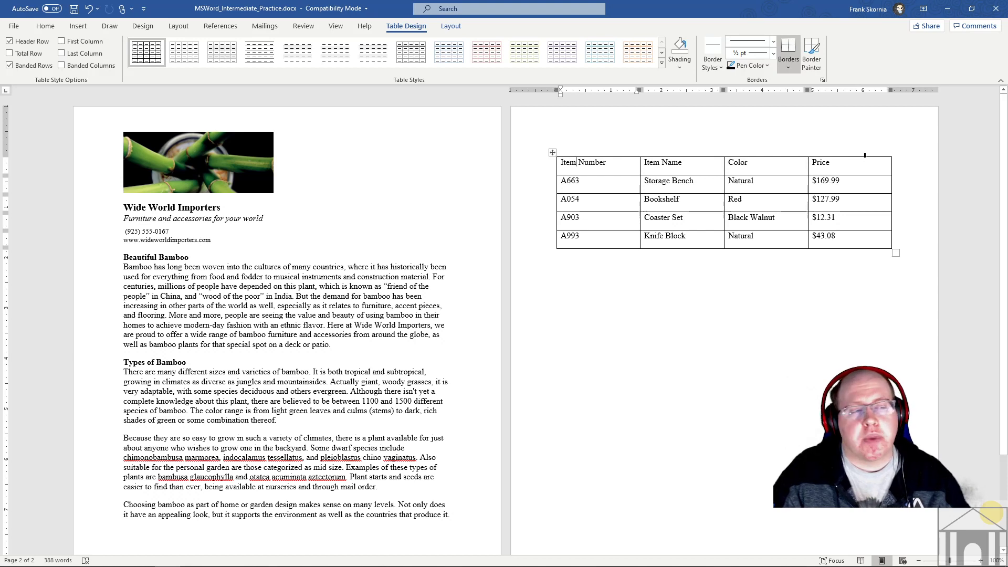
# Step: Shade the whole header row of the product table, from Item Number to Price, with a light olive green theme color
pyautogui.moveTo(845, 165); pyautogui.dragTo(580, 164)
pyautogui.moveTo(642, 164); pyautogui.dragTo(868, 164)
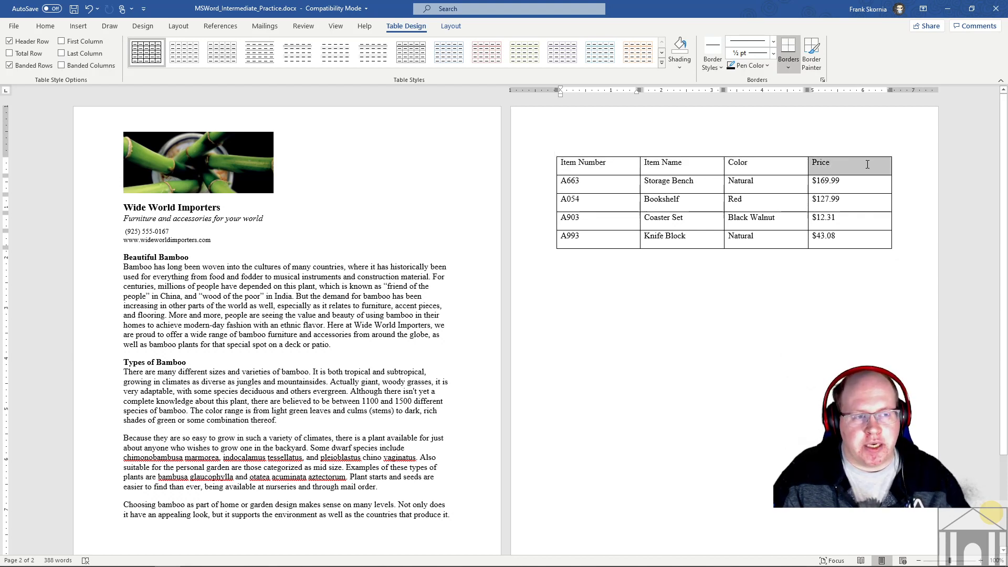
pyautogui.click(868, 163)
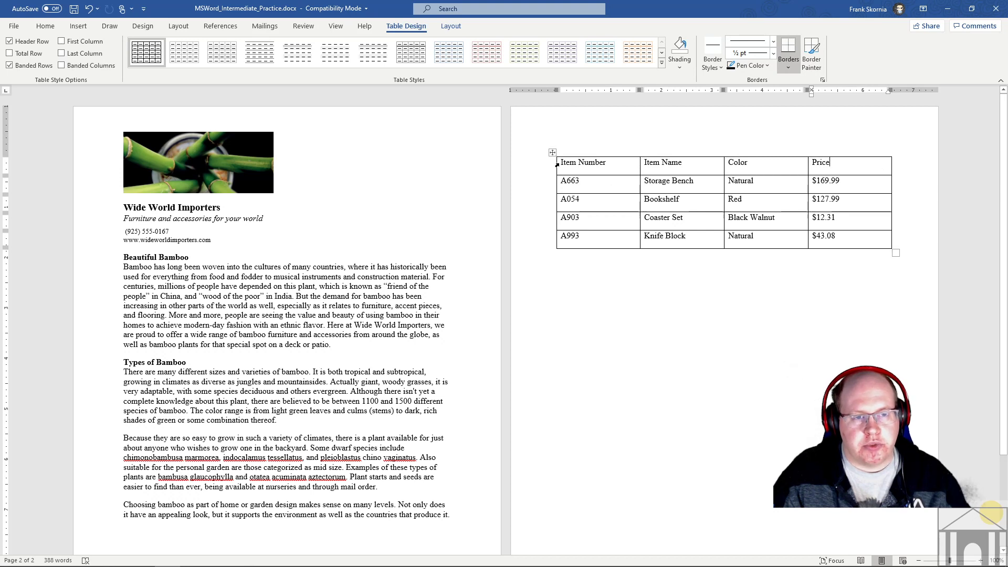
pyautogui.moveTo(559, 164); pyautogui.dragTo(846, 165)
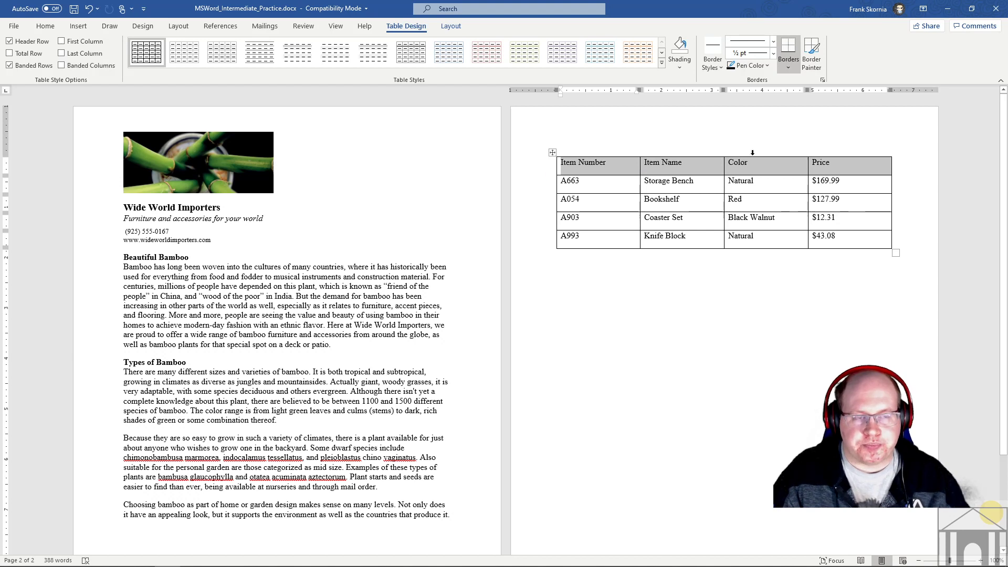
pyautogui.click(680, 67)
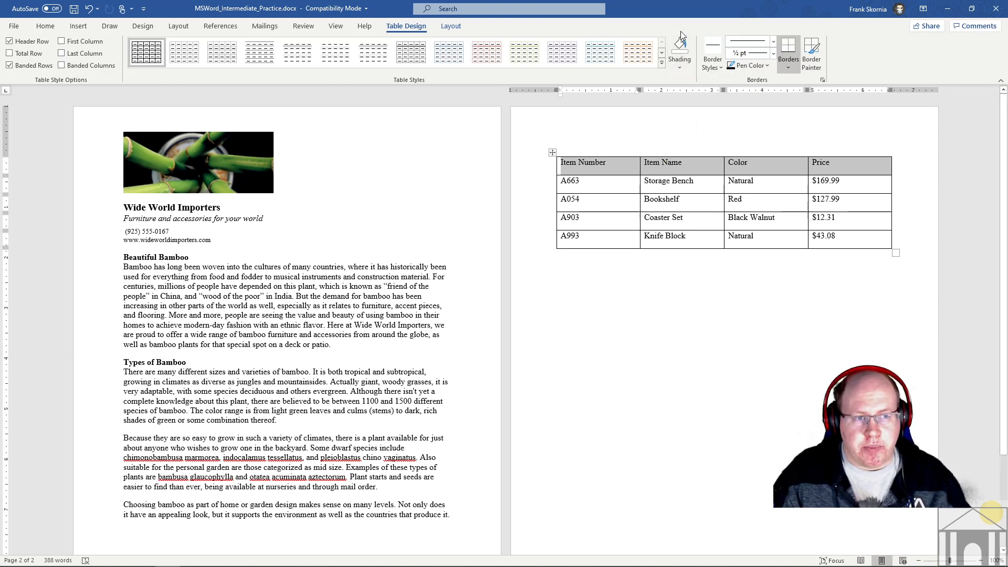
pyautogui.click(681, 66)
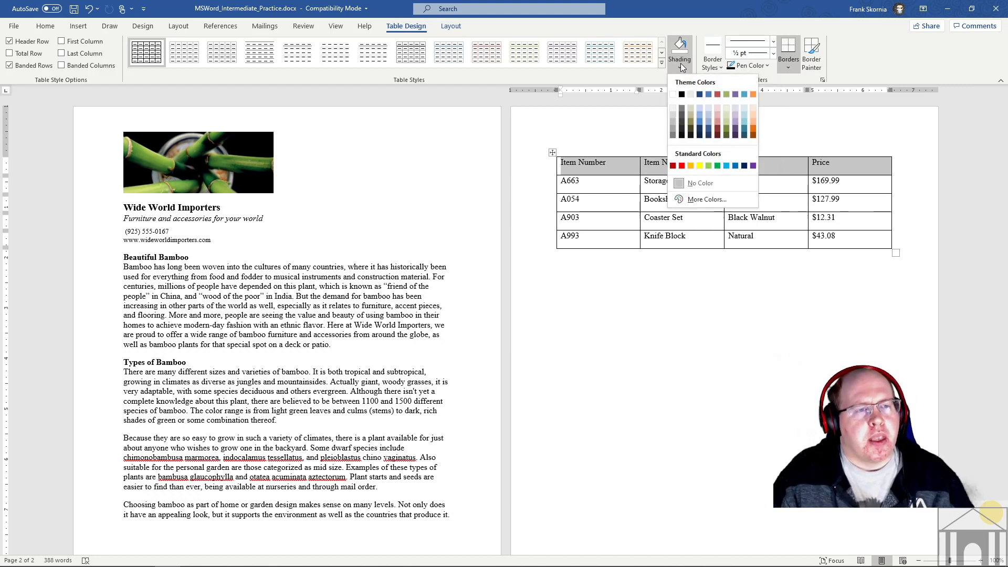
pyautogui.click(729, 116)
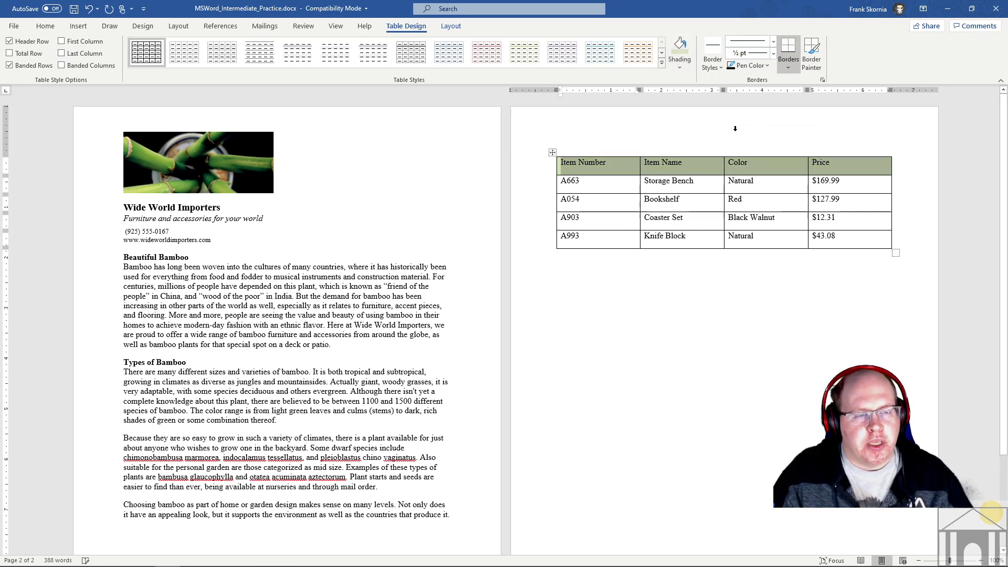
# Step: Preview theme shading colors on the Coaster Set cell without applying any
pyautogui.click(659, 226)
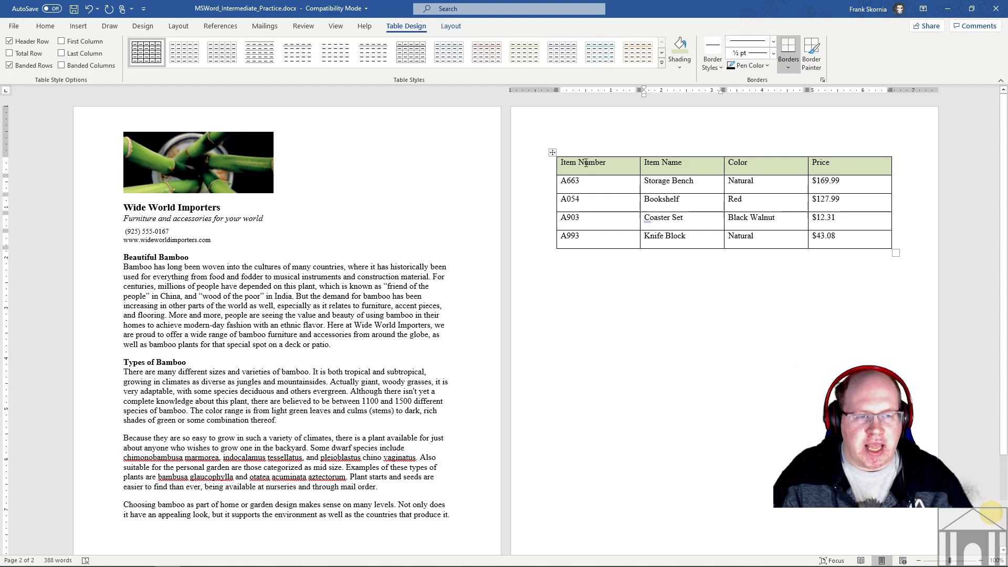
pyautogui.click(677, 69)
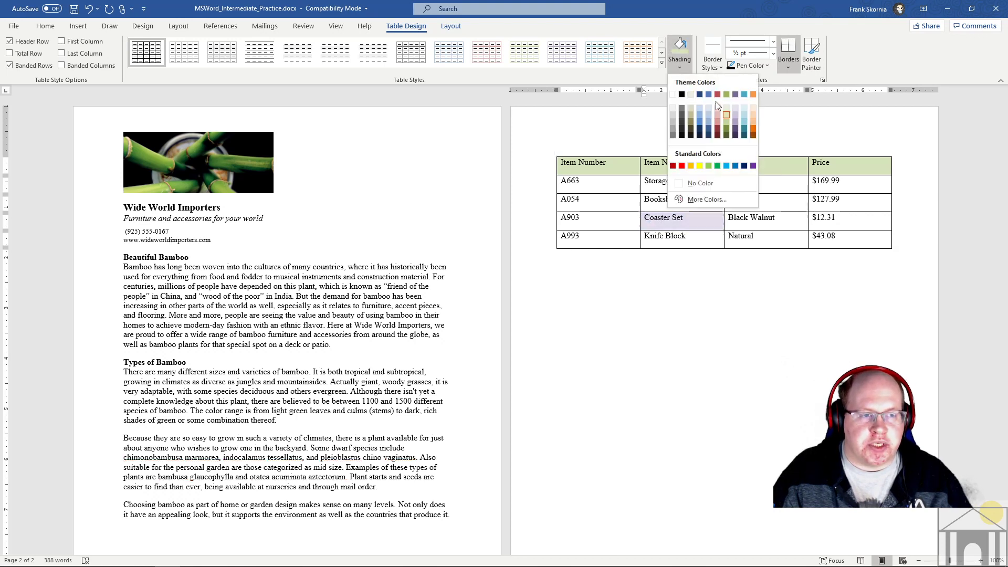
pyautogui.click(818, 131)
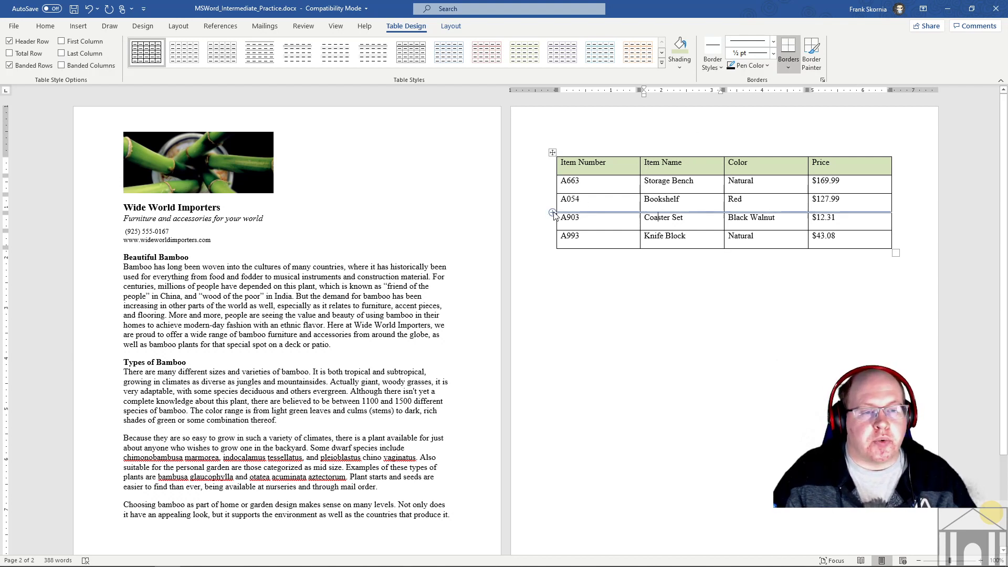
# Step: Add an empty row at the end of the product table and another between the Bookshelf and Coaster Set rows
pyautogui.moveTo(552, 209)
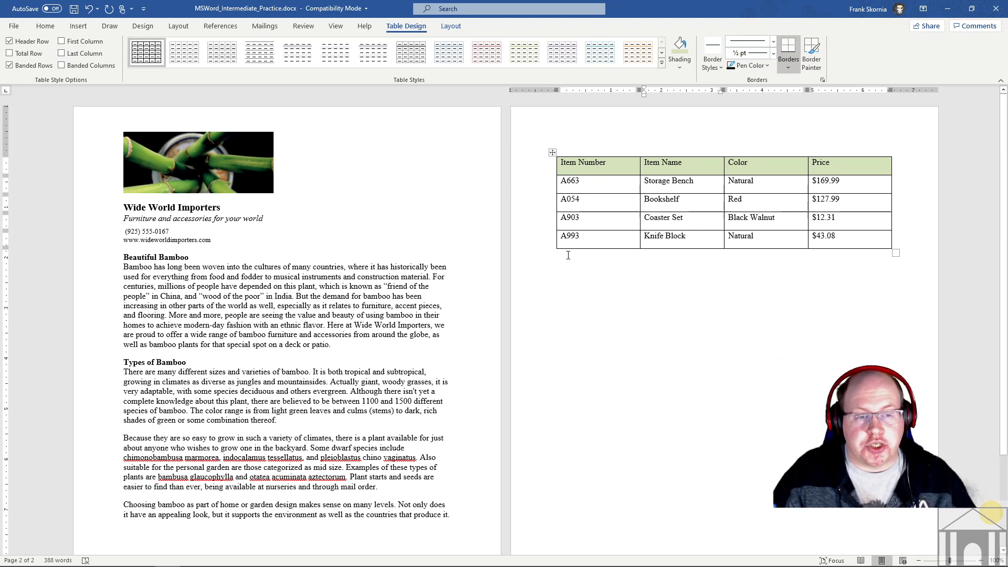
pyautogui.click(835, 236)
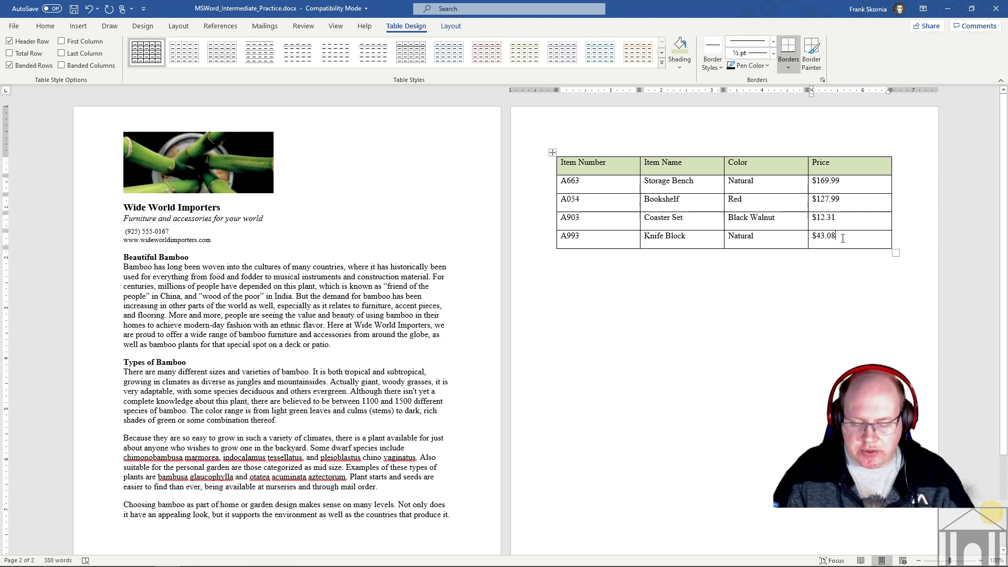
pyautogui.click(724, 240)
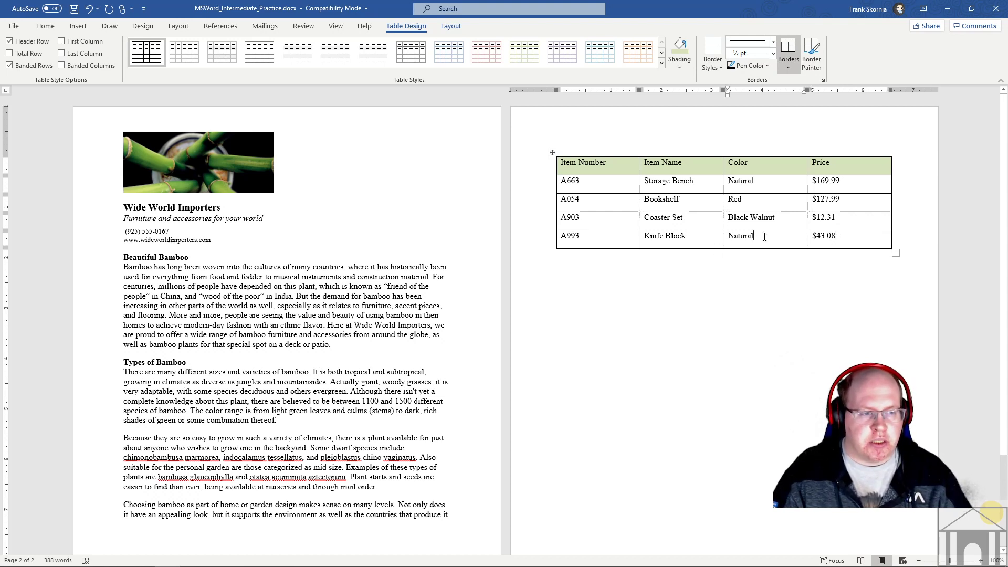
pyautogui.press('Tab')
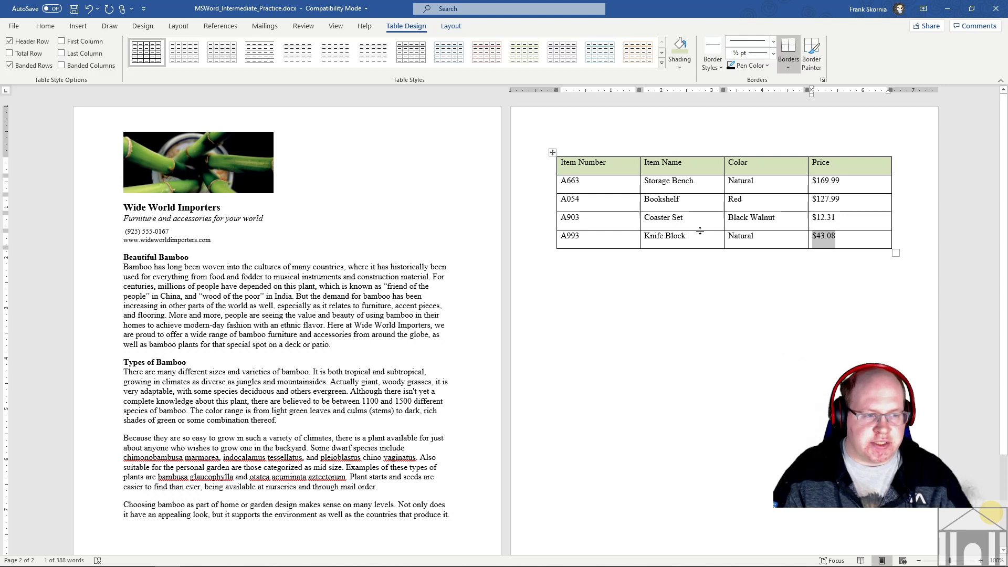
pyautogui.click(843, 238)
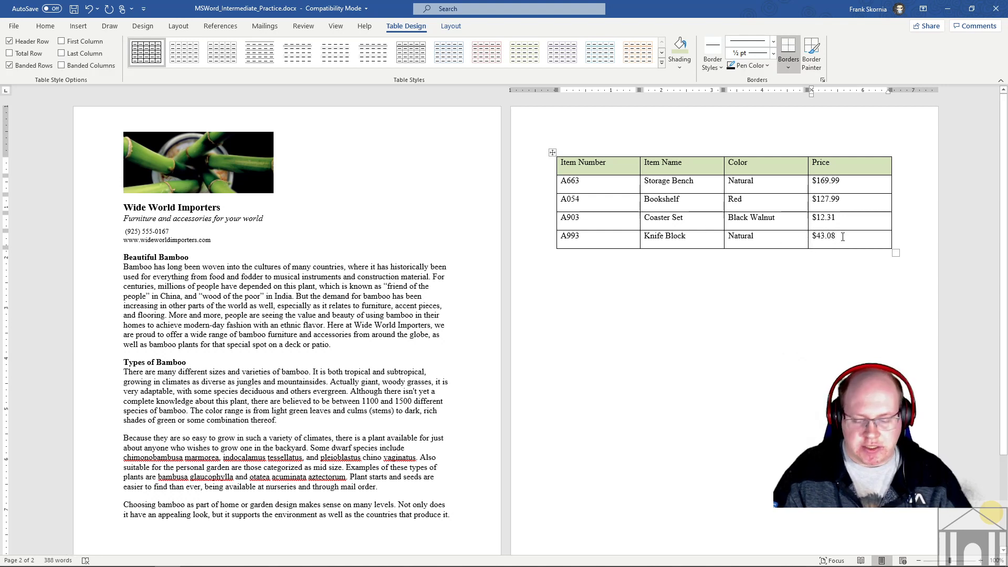
pyautogui.press('Tab')
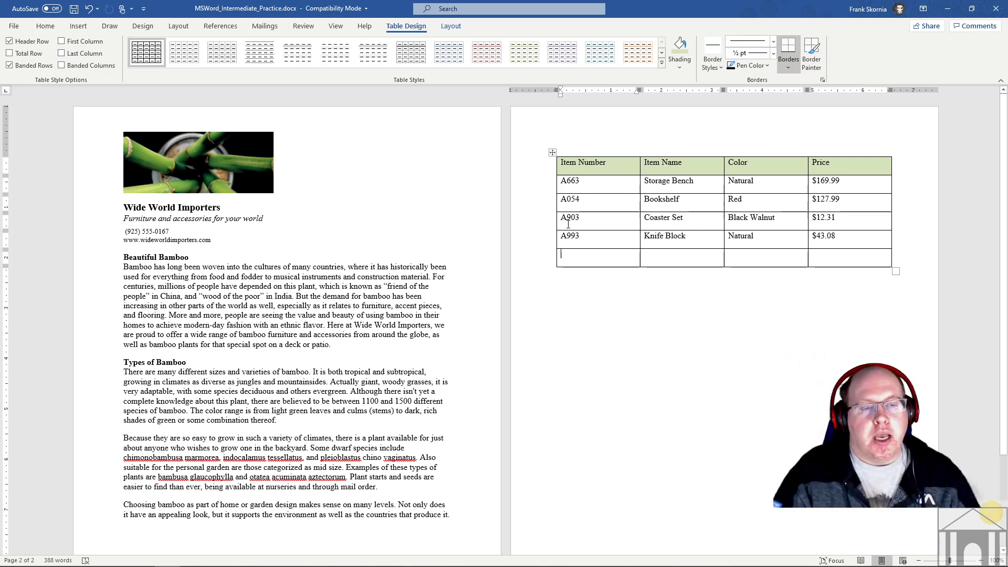
pyautogui.moveTo(555, 215)
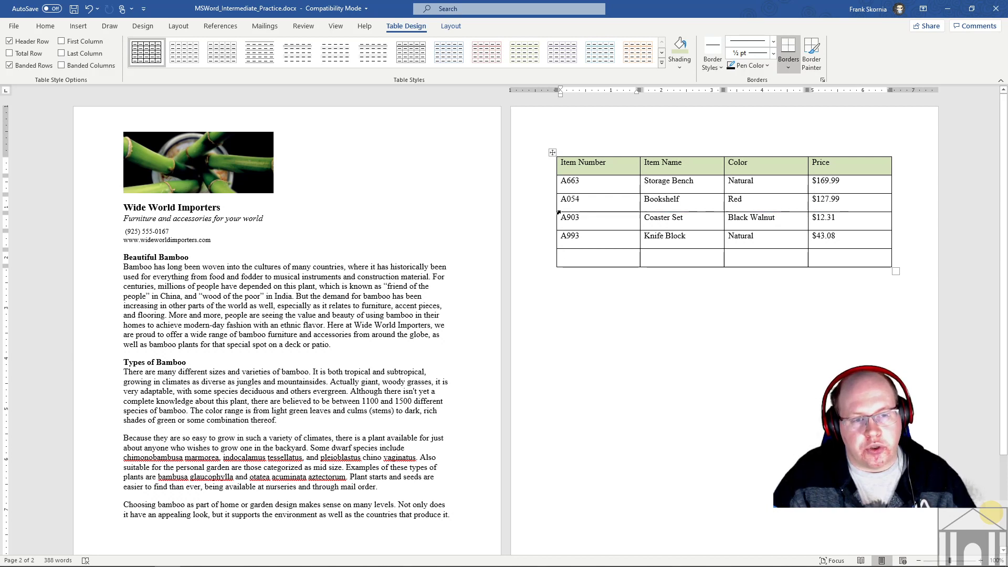
pyautogui.click(553, 213)
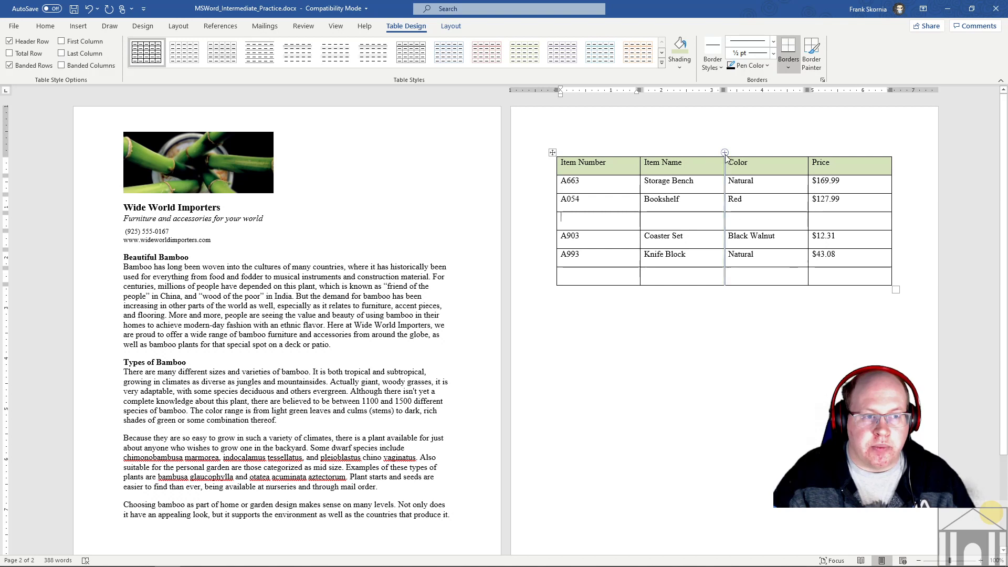
# Step: Examine the available ways to insert and delete rows and columns in the product table
pyautogui.moveTo(640, 157)
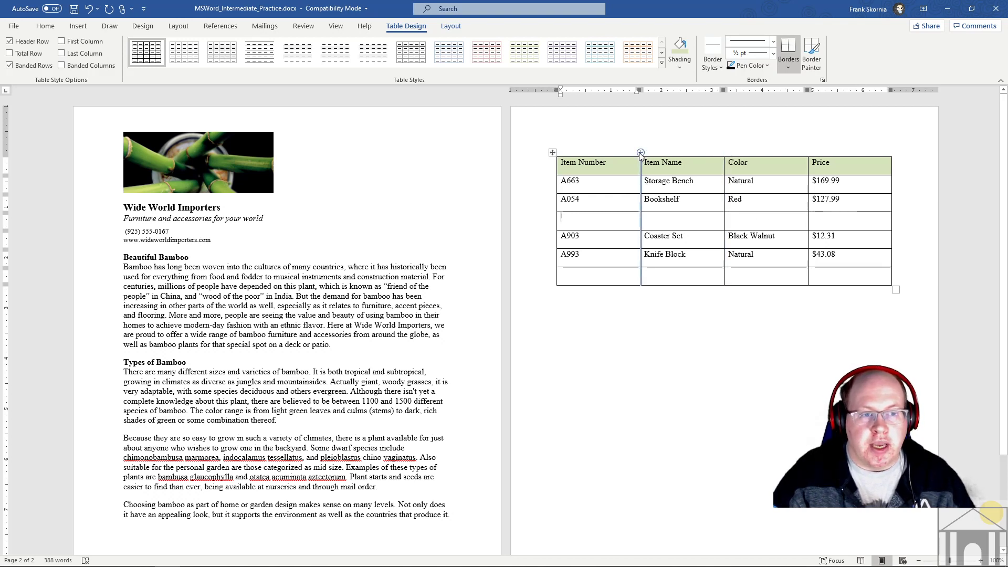
pyautogui.moveTo(725, 157)
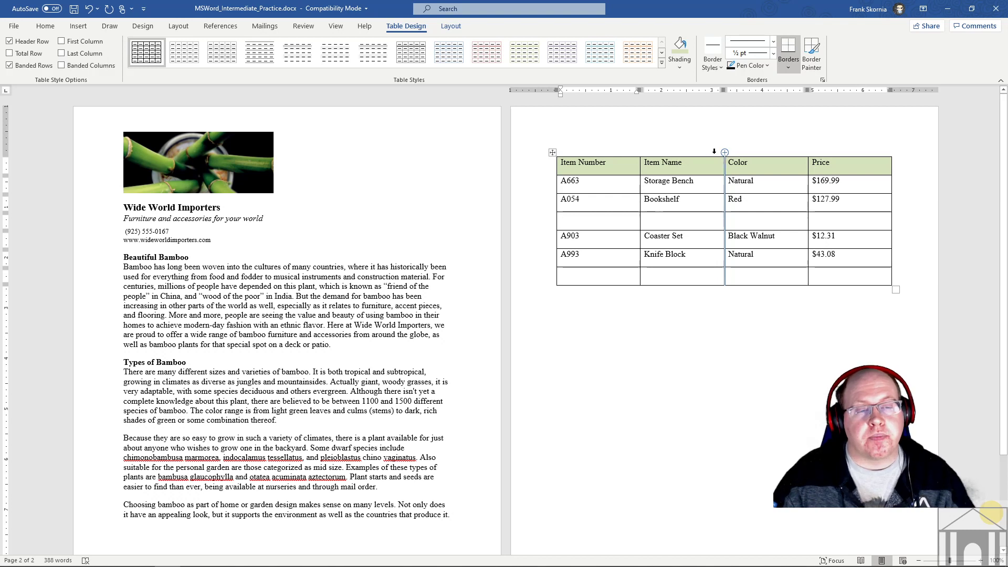
pyautogui.moveTo(556, 212)
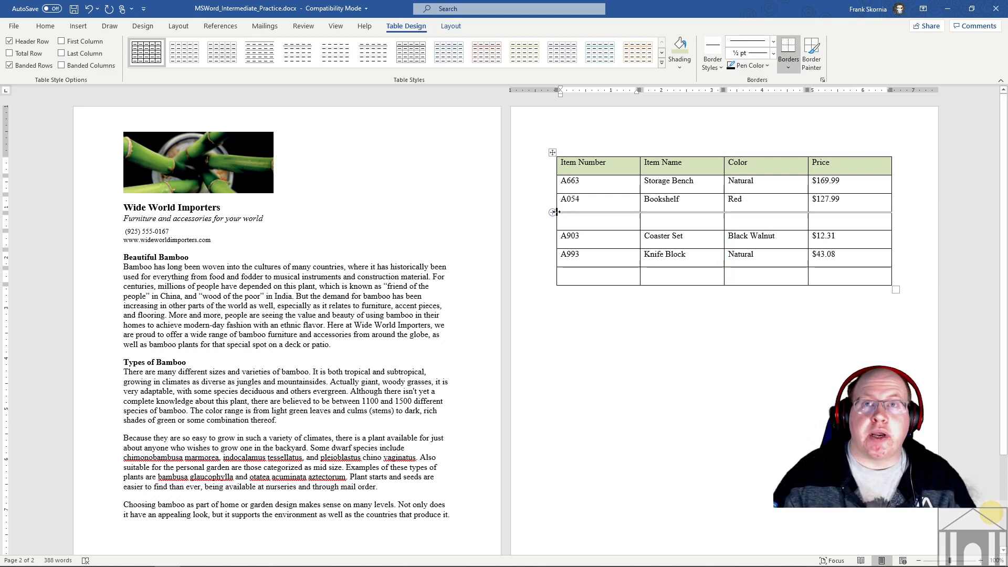
pyautogui.rightClick(558, 213)
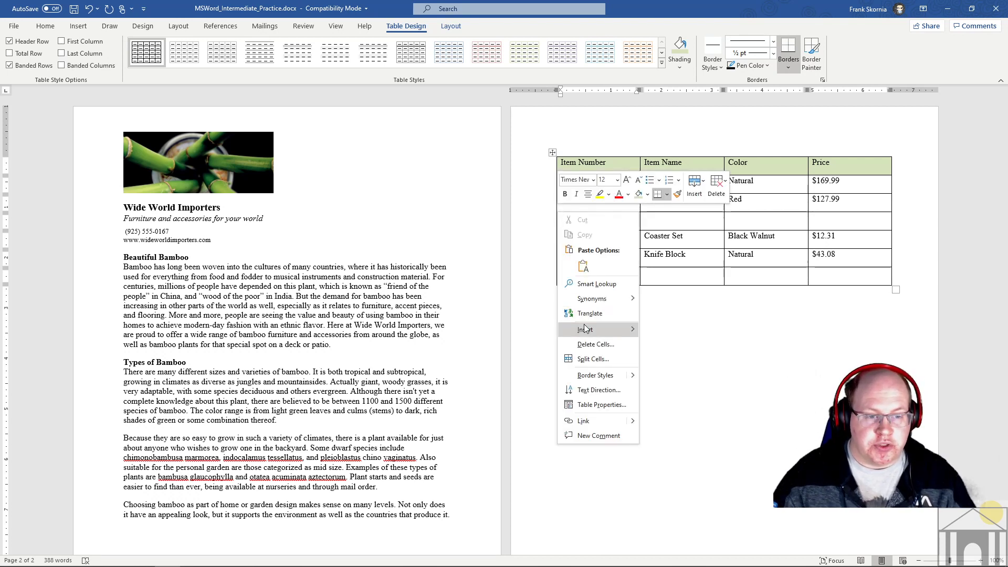
pyautogui.moveTo(585, 330)
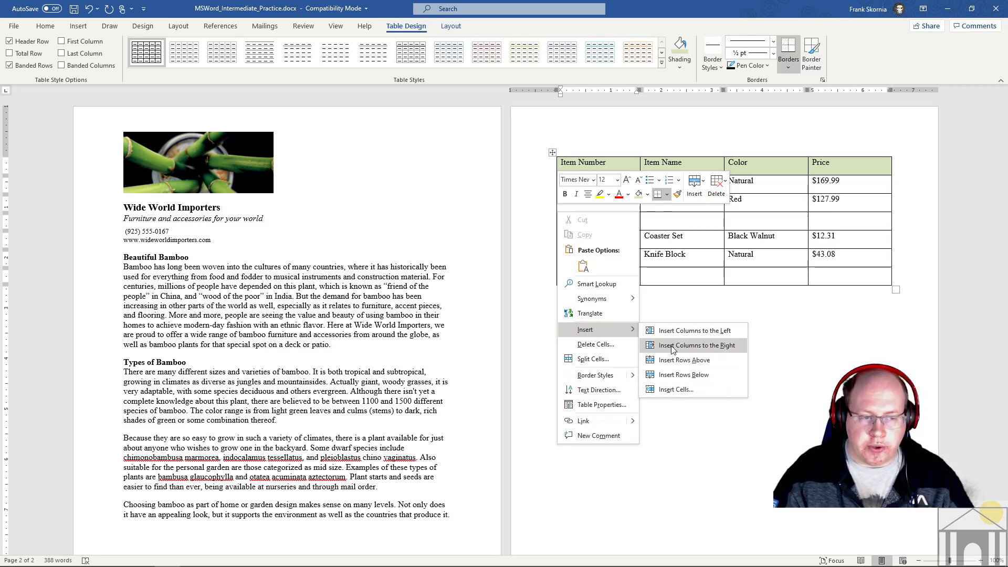
pyautogui.click(726, 313)
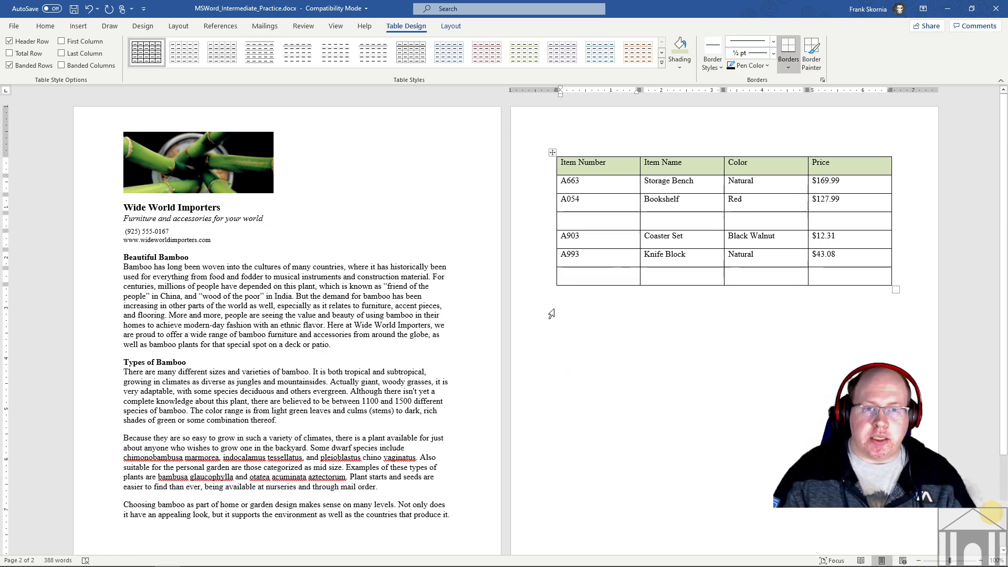
pyautogui.click(454, 29)
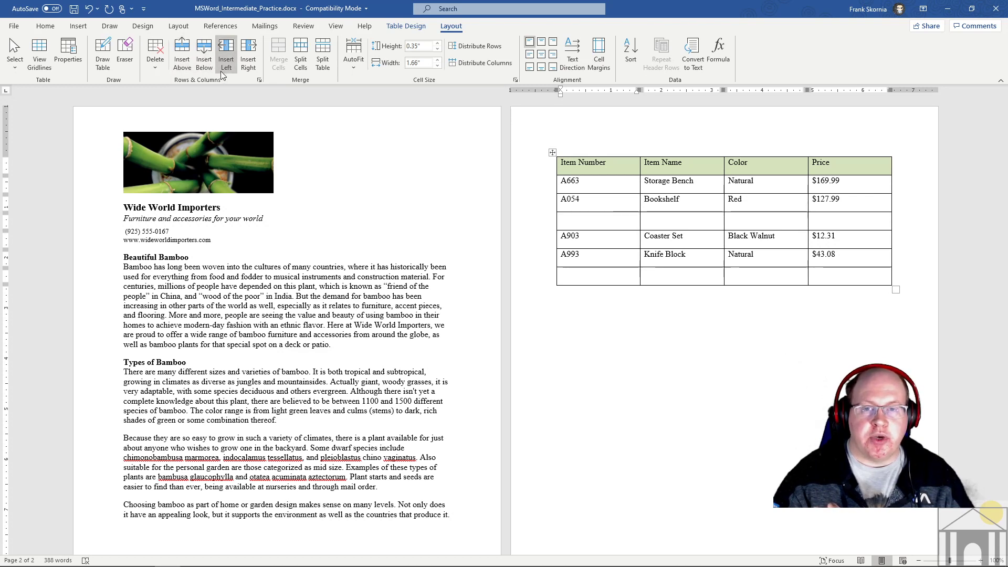
pyautogui.click(156, 67)
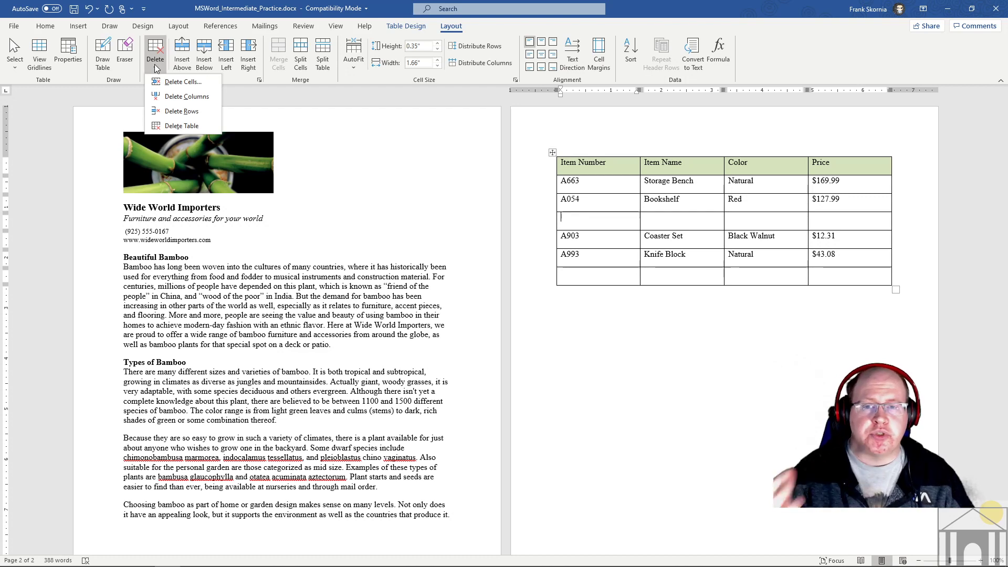
pyautogui.click(395, 15)
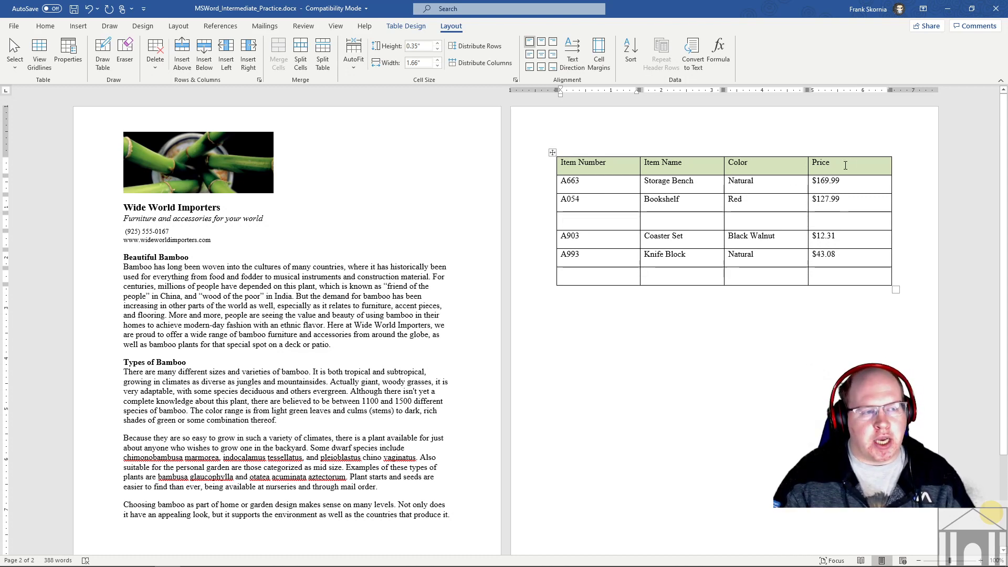
# Step: Select the product table's full header row again and reapply its light olive green shading
pyautogui.moveTo(821, 163)
pyautogui.mouseDown()
pyautogui.moveTo(614, 167)
pyautogui.moveTo(835, 164)
pyautogui.moveTo(604, 165)
pyautogui.moveTo(834, 163)
pyautogui.mouseUp()
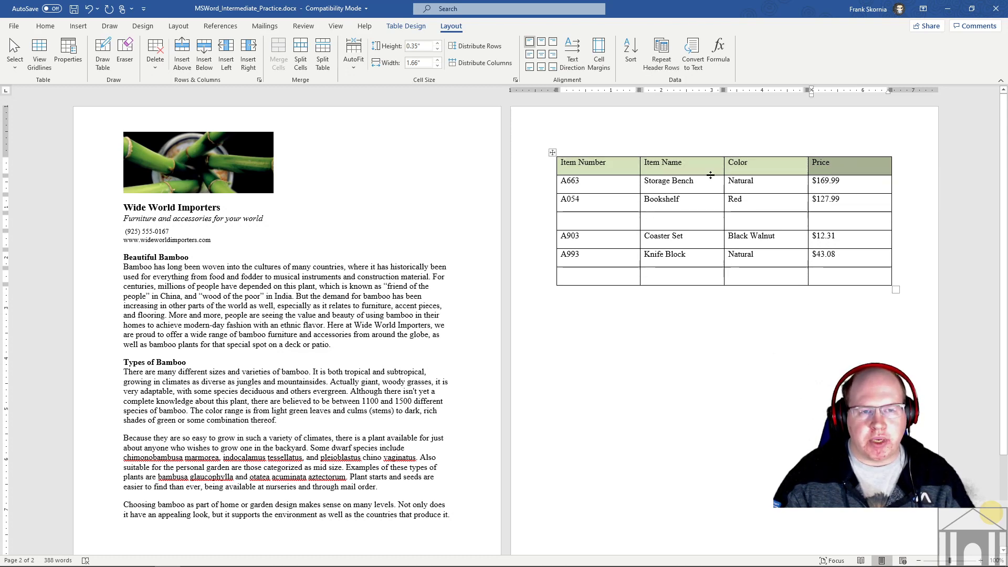
pyautogui.click(405, 27)
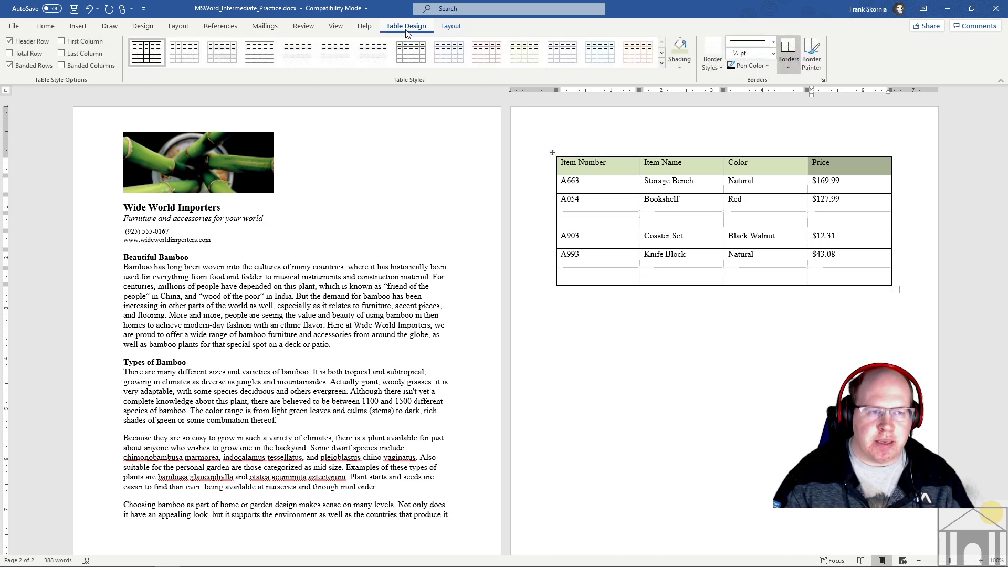
pyautogui.click(551, 167)
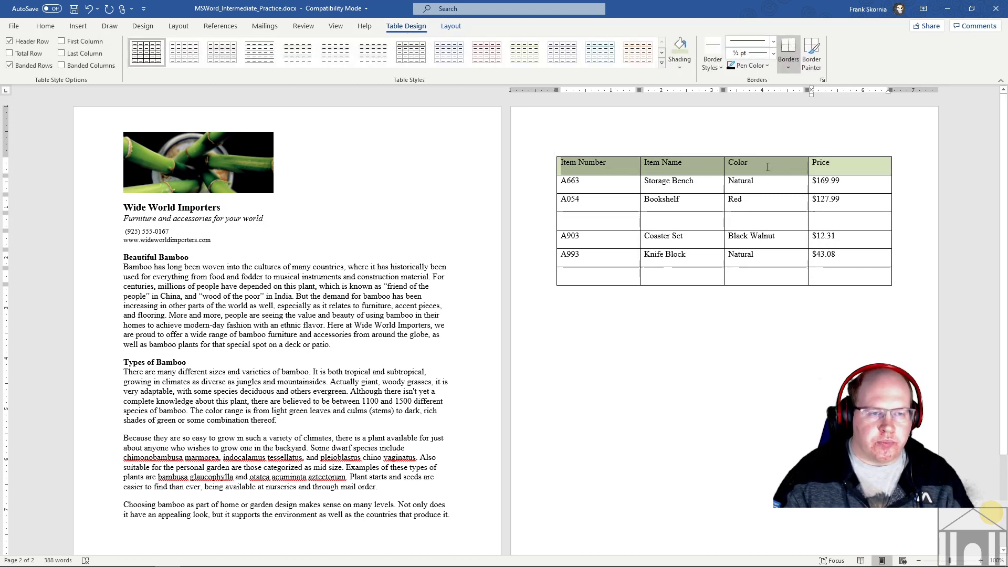
pyautogui.click(677, 65)
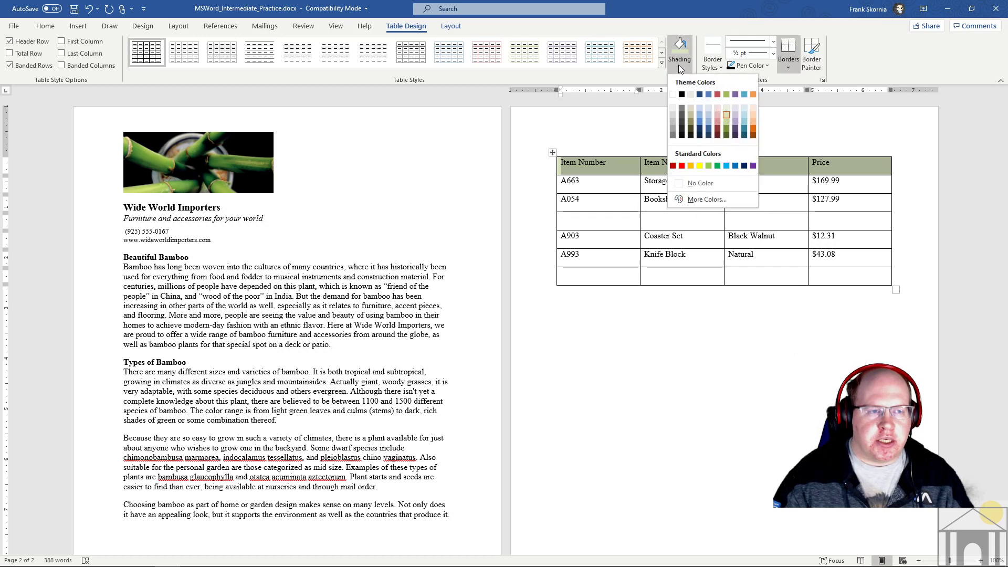
pyautogui.click(727, 115)
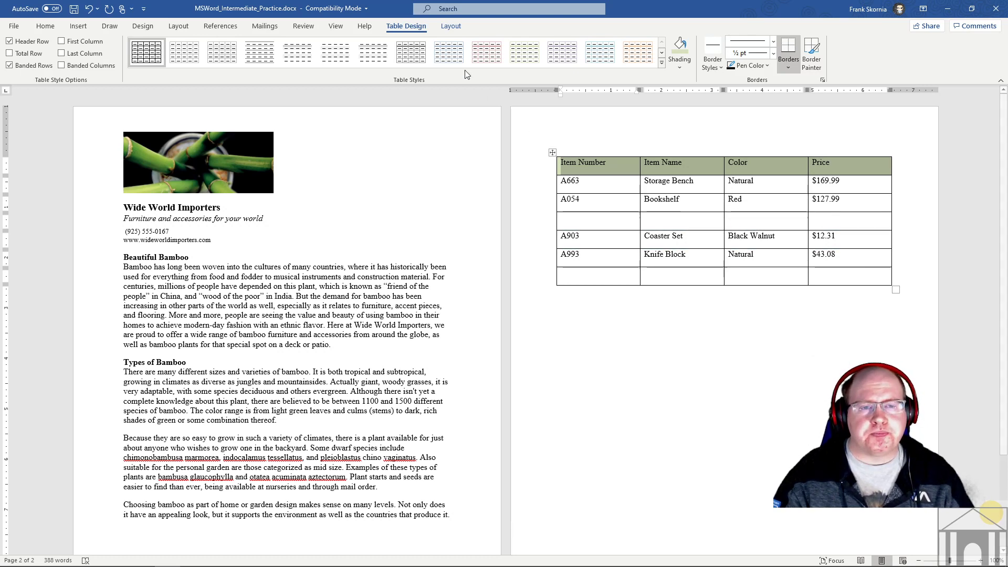
# Step: Deselect the header row and check the new-row and bold Item Number instructions in the Acrobat Reader exercise sheet
pyautogui.click(452, 26)
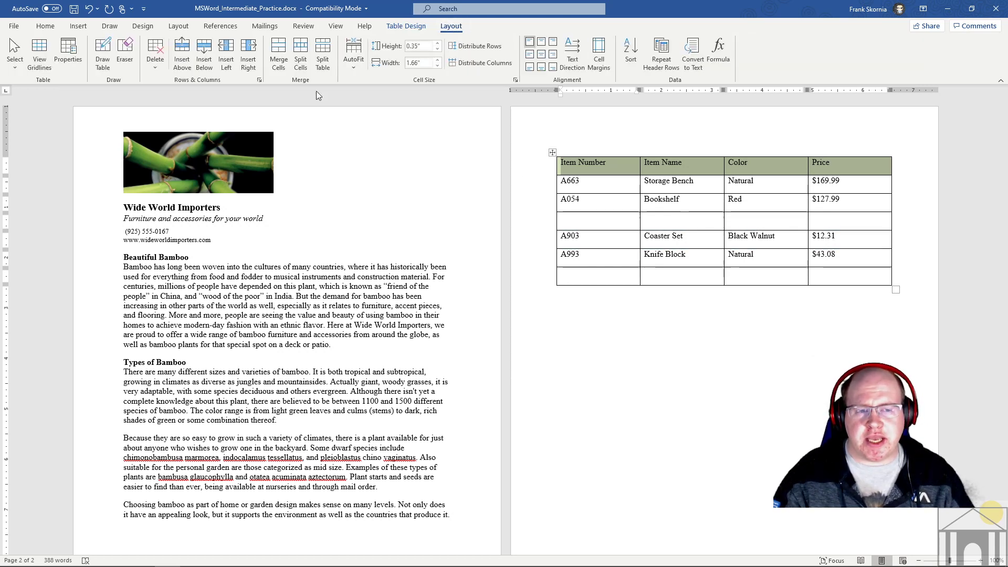
pyautogui.click(687, 200)
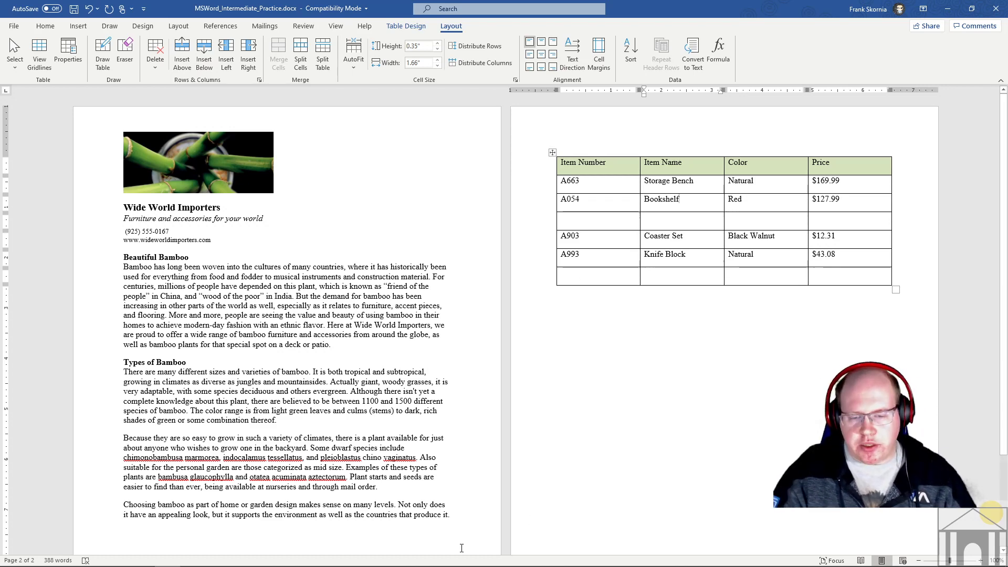
pyautogui.click(197, 549)
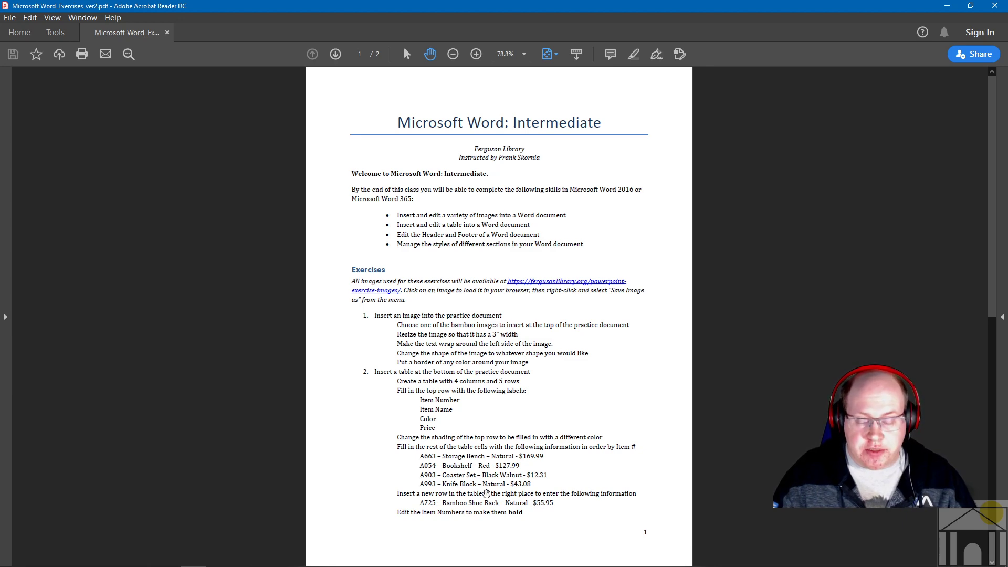
pyautogui.moveTo(179, 548)
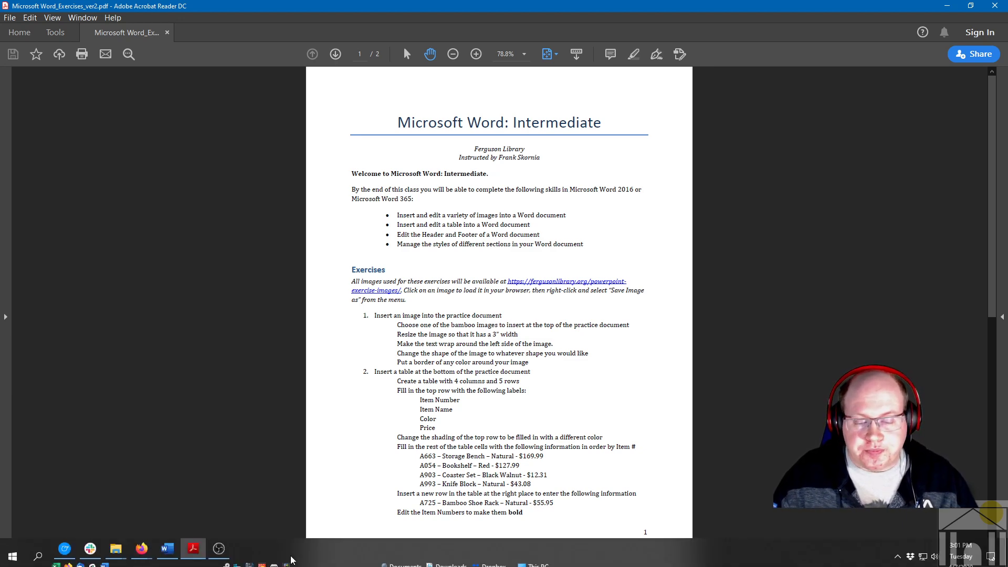
# Step: Switch to Word and fill the empty row below Bookshelf with A725, Bamboo Shoe Rack, Natural and $55.95
pyautogui.click(174, 547)
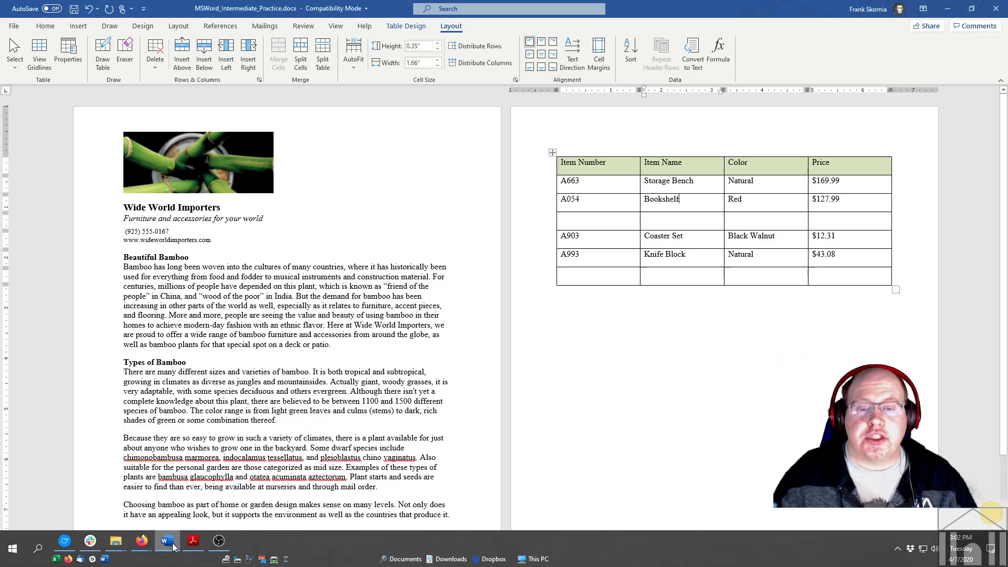
pyautogui.click(586, 221)
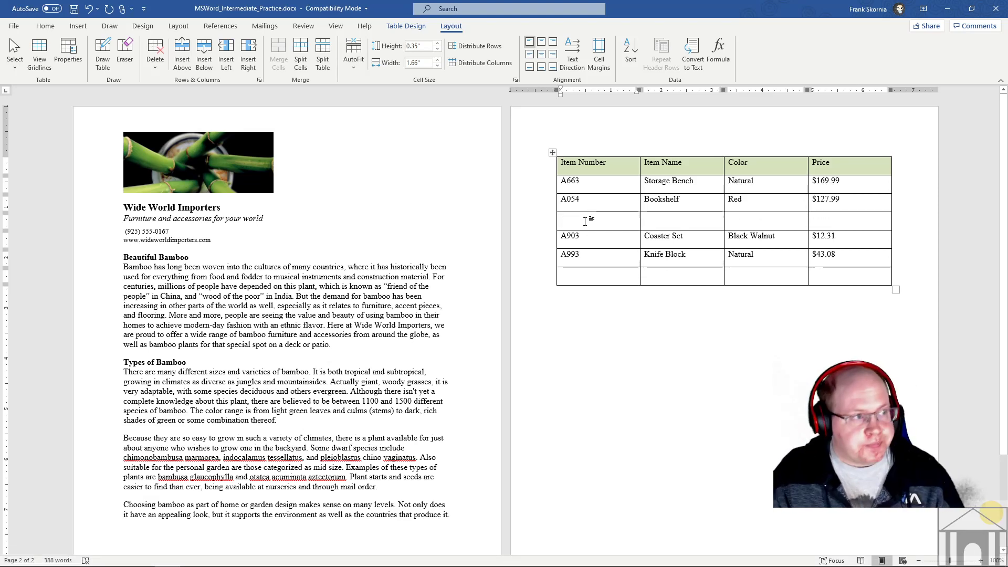
pyautogui.write('A725')
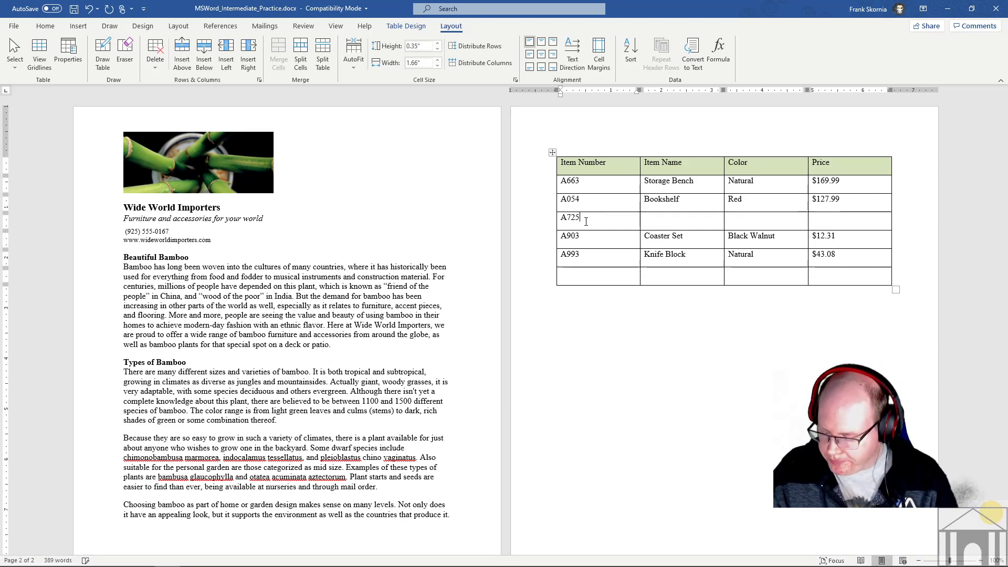
pyautogui.press('Tab')
pyautogui.write('Bamb')
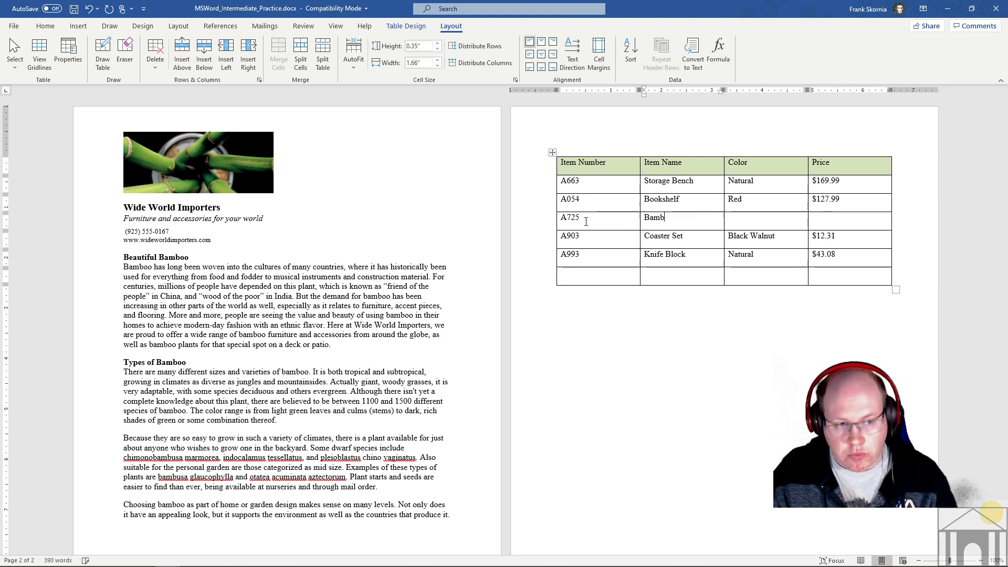
pyautogui.write('oo S')
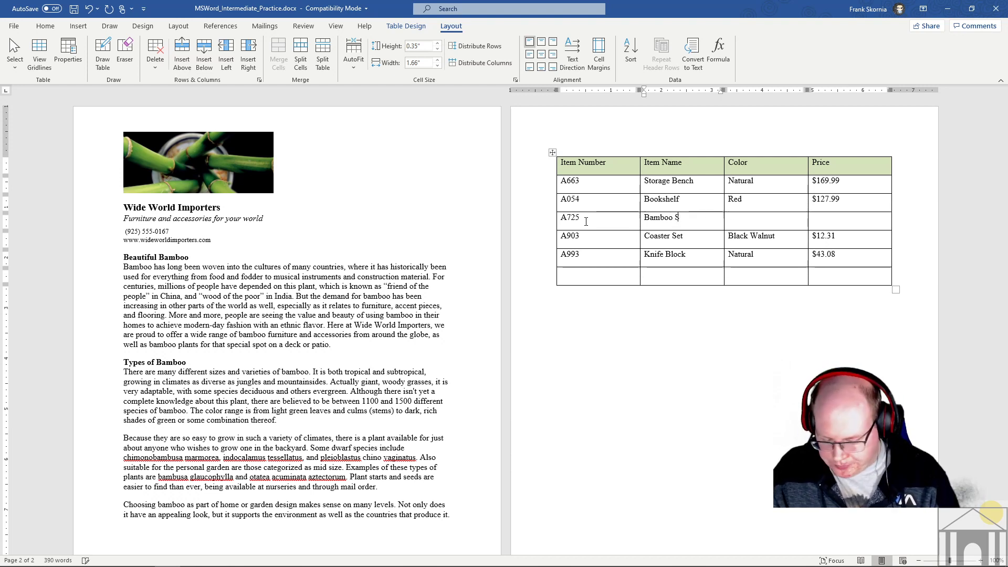
pyautogui.write('hoe Rack')
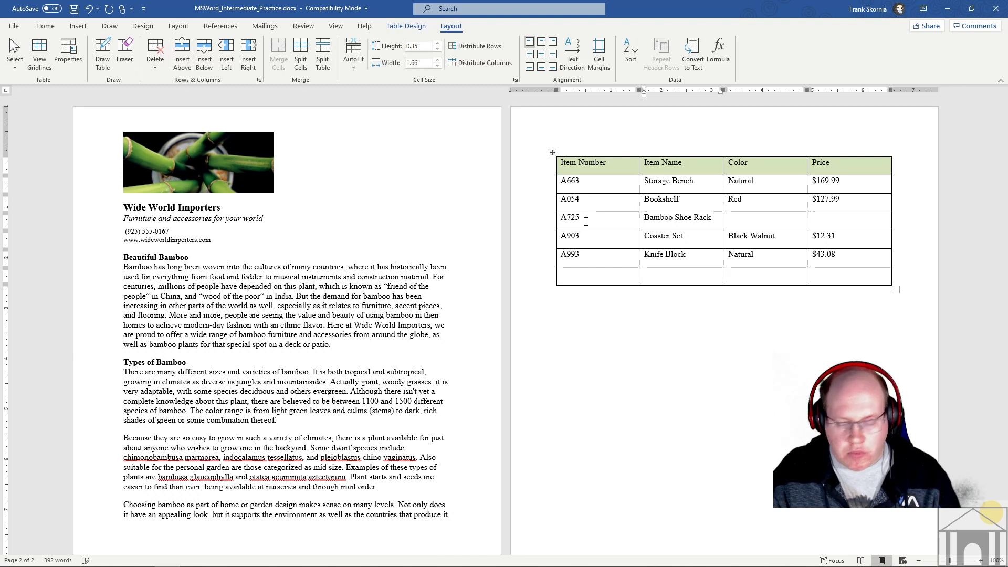
pyautogui.press('Tab')
pyautogui.write('Natural')
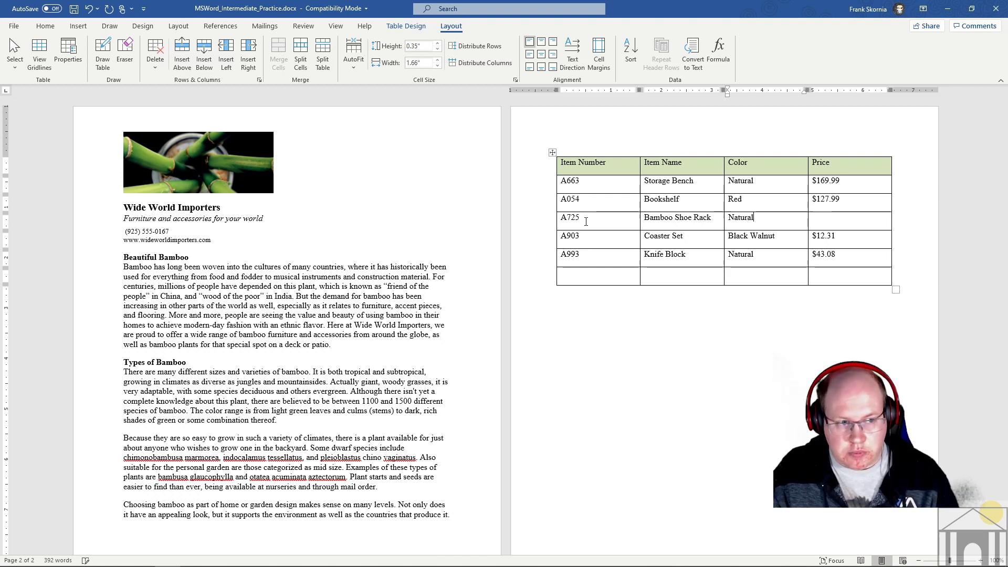
pyautogui.press('Tab')
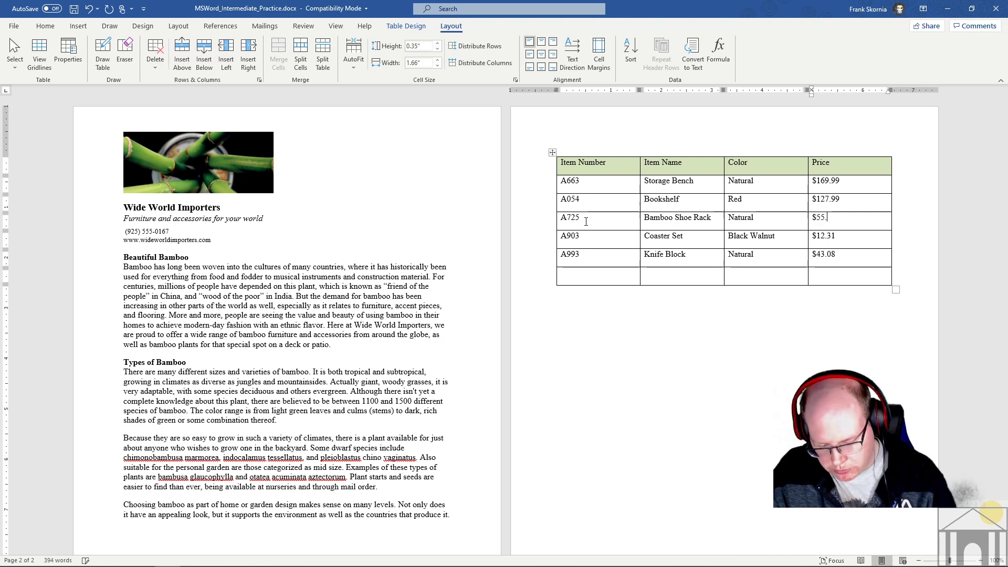
pyautogui.write('$55.95')
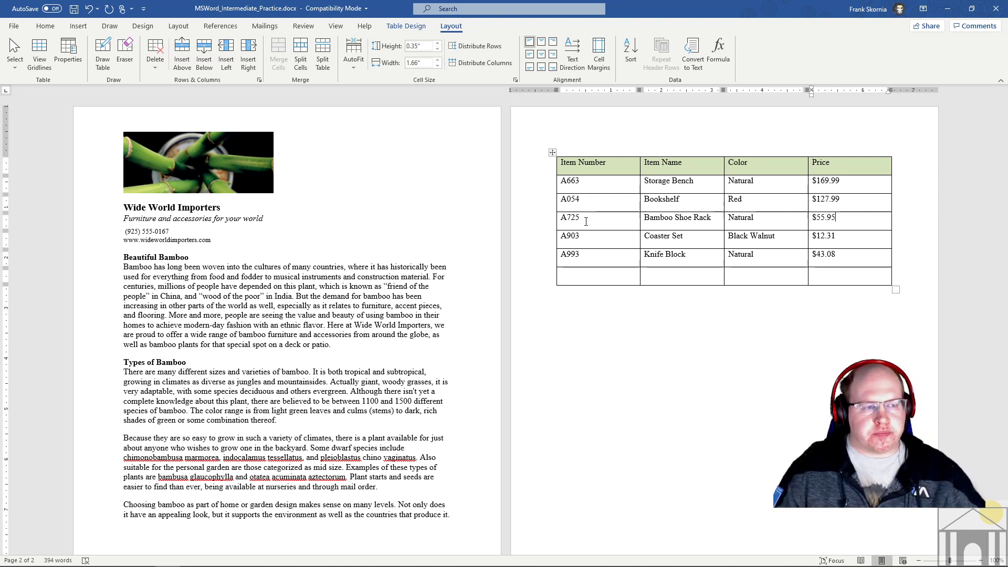
# Step: Delete the empty last row of the product table
pyautogui.click(578, 277)
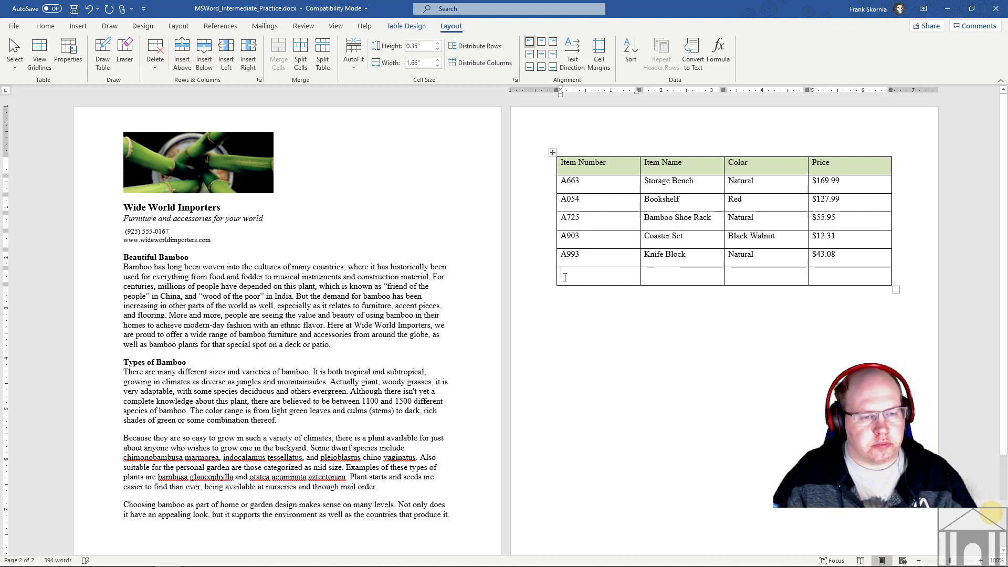
pyautogui.click(155, 52)
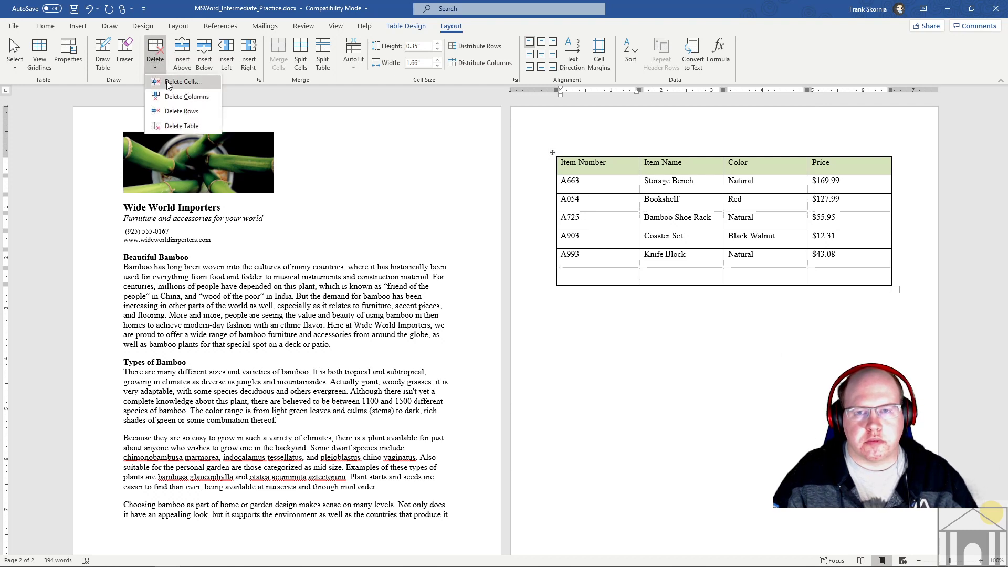
pyautogui.click(181, 112)
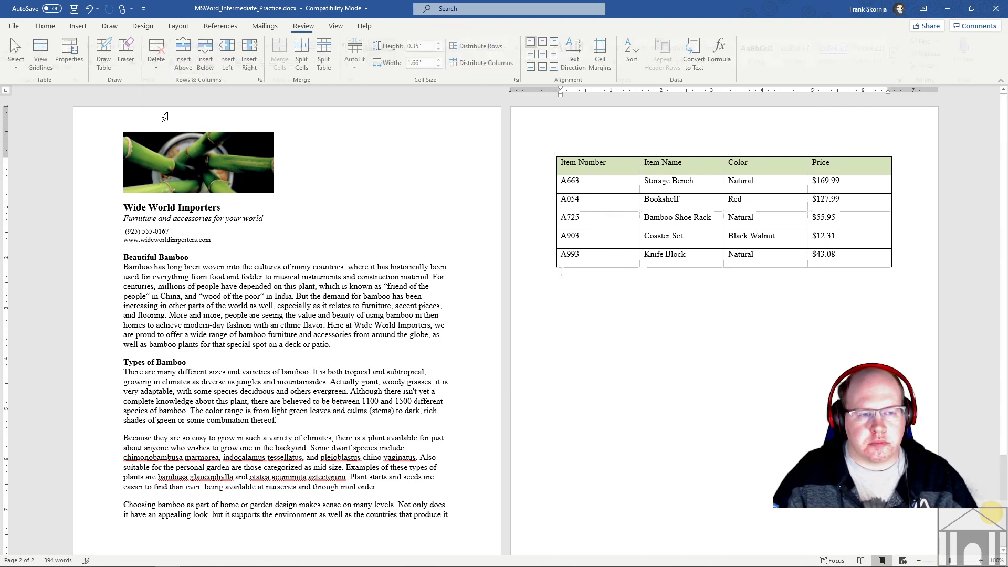
# Step: Make the item numbers from A663 through A993 bold, leaving out the header cell
pyautogui.click(850, 258)
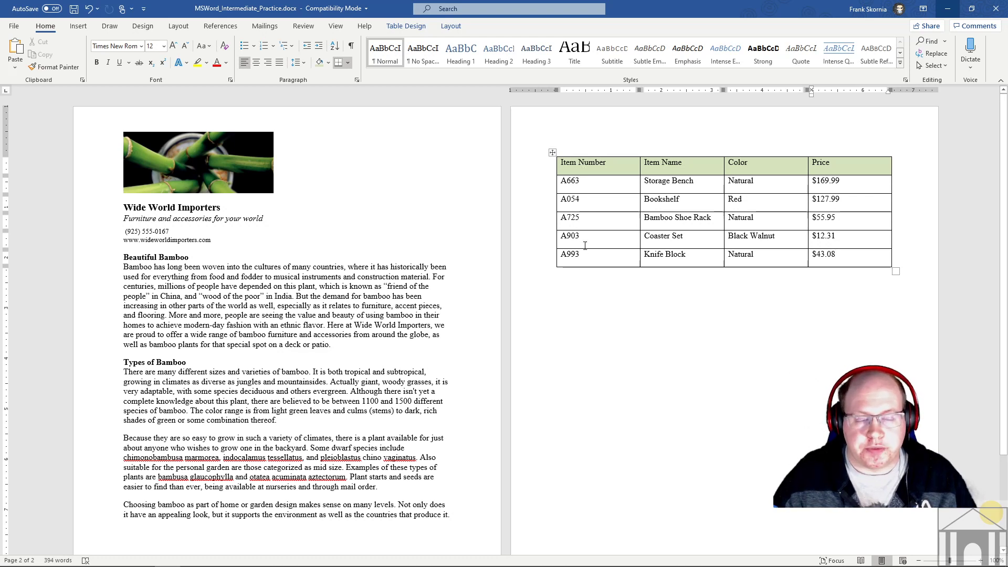
pyautogui.moveTo(592, 255); pyautogui.dragTo(568, 182)
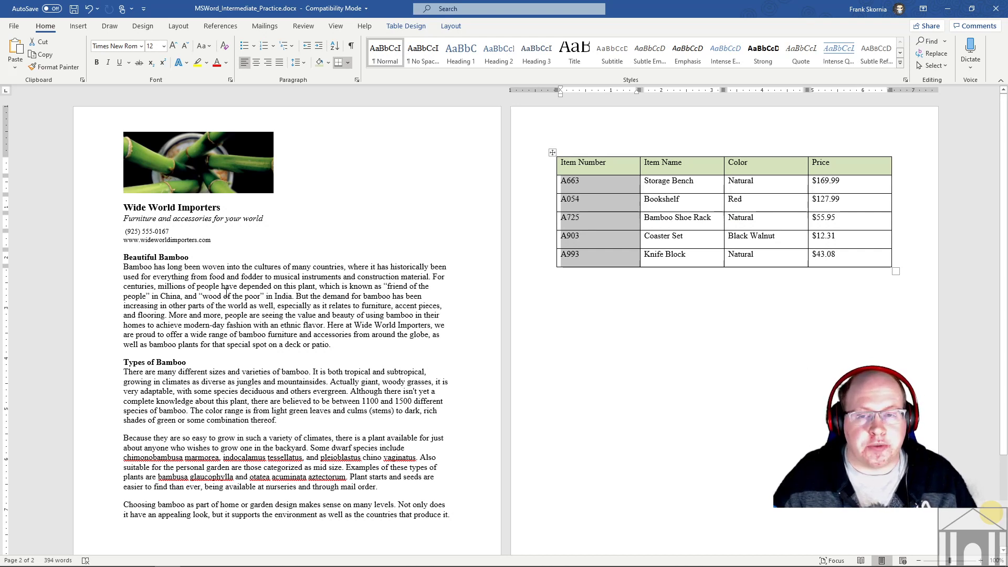
pyautogui.click(97, 63)
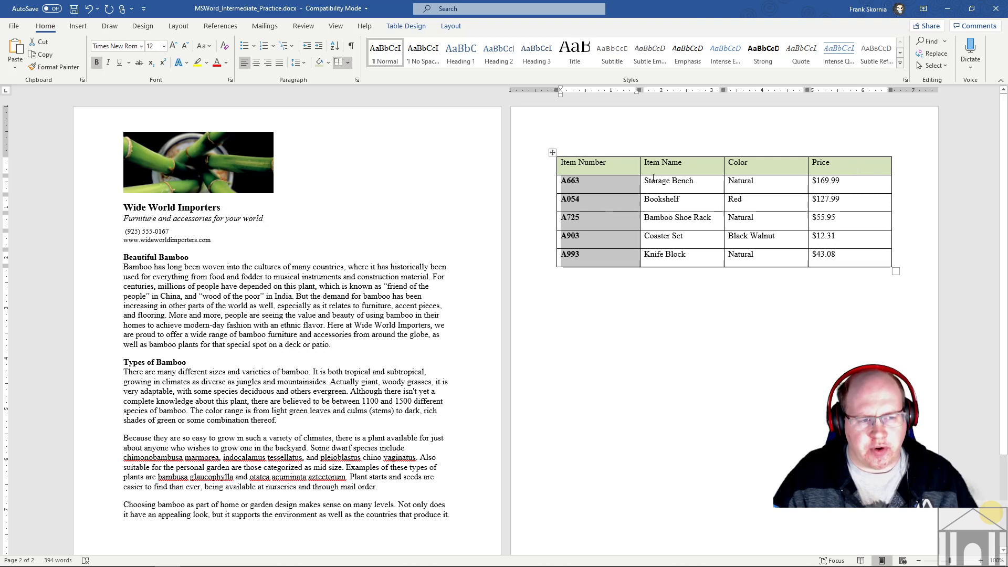
# Step: Insert a new column after the Price column of the product table
pyautogui.click(904, 561)
pyautogui.click(882, 561)
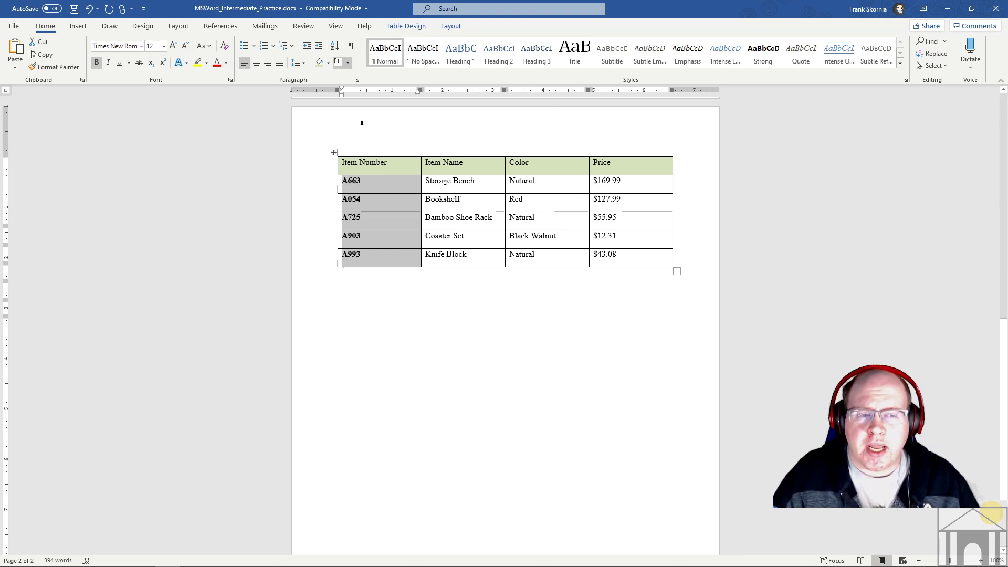
pyautogui.click(627, 179)
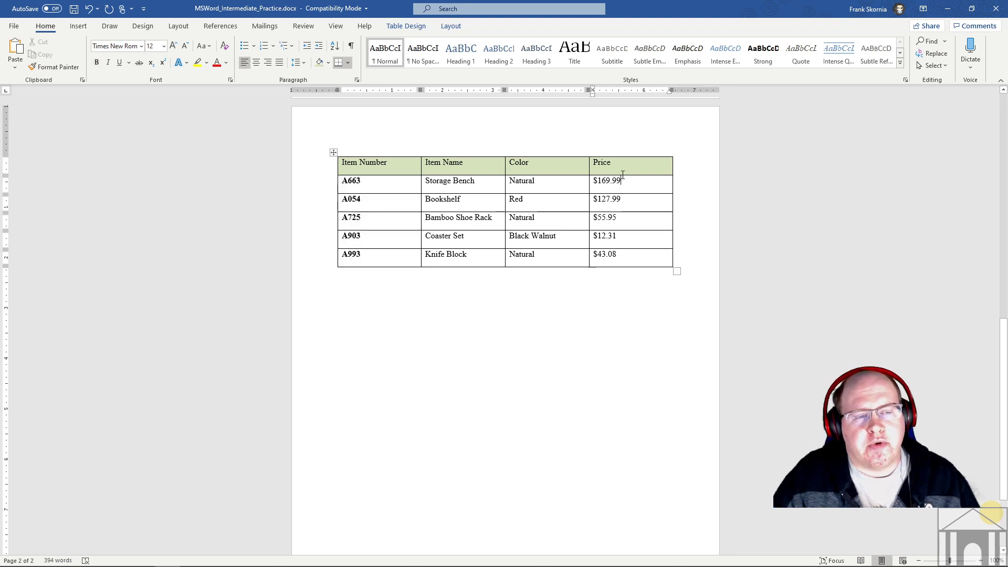
pyautogui.click(451, 26)
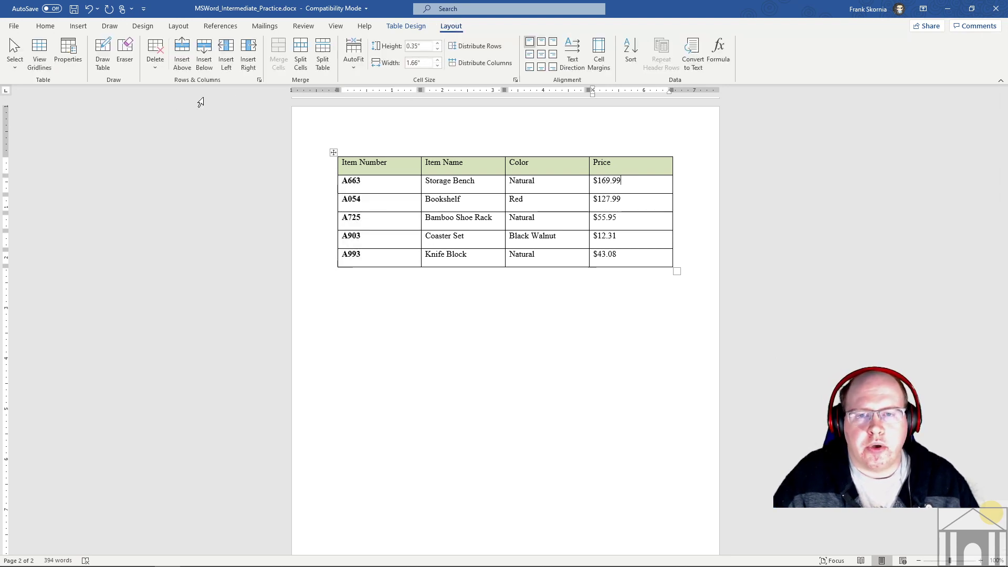
pyautogui.click(244, 50)
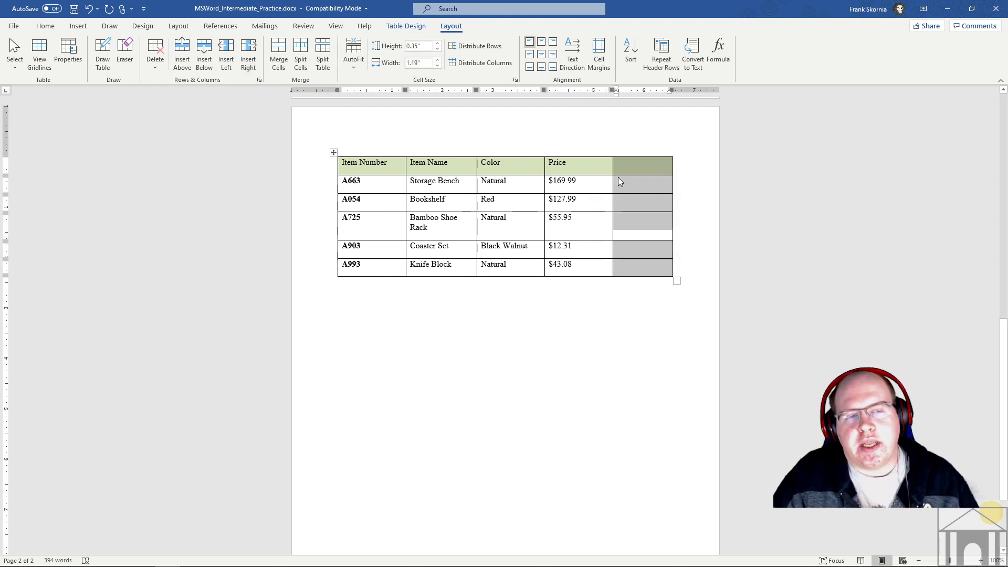
pyautogui.click(649, 229)
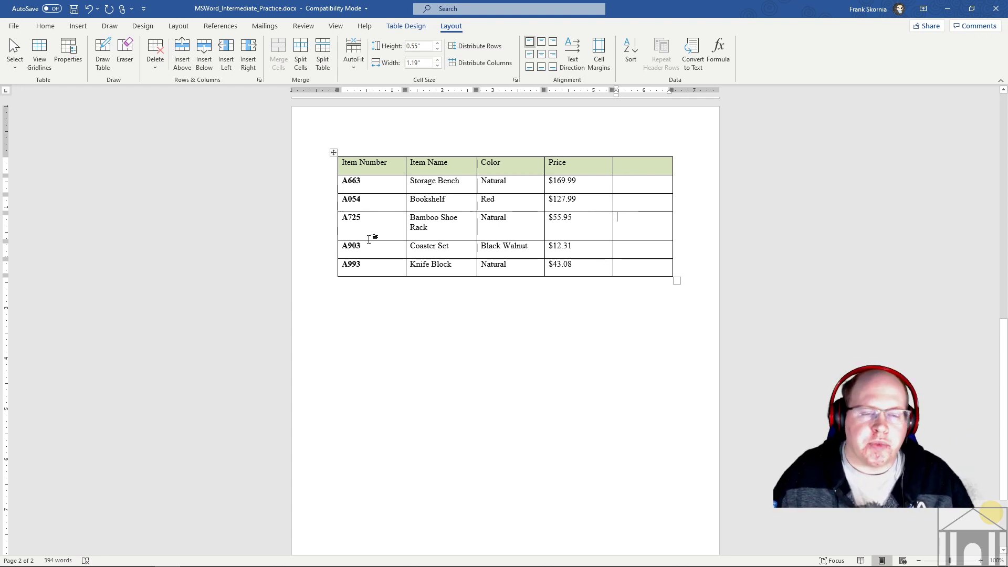
# Step: Try stretching the Bamboo Shoe Rack row with blank lines after the item name, and remove those lines again
pyautogui.click(428, 225)
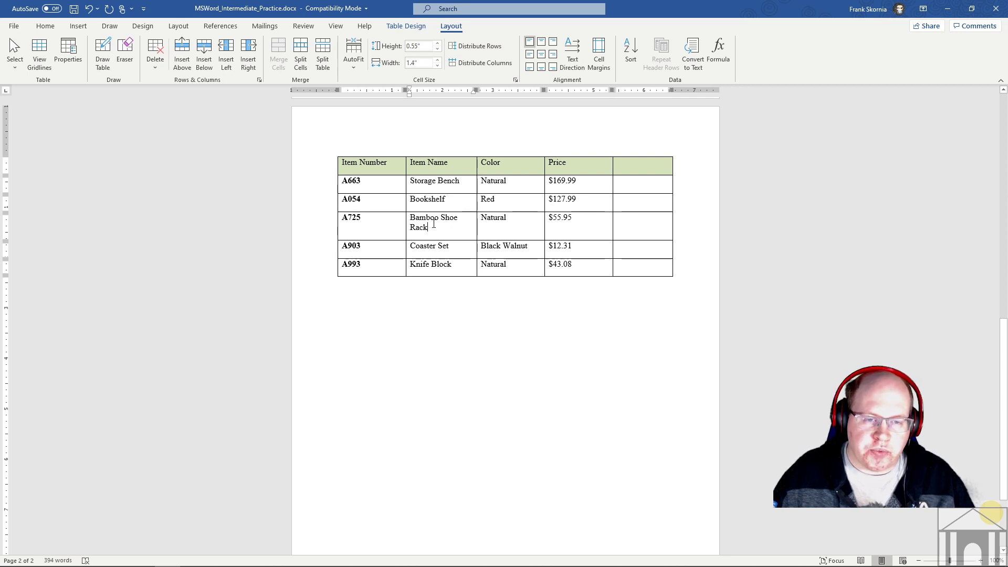
pyautogui.tripleClick(438, 226)
pyautogui.click(438, 229)
pyautogui.moveTo(438, 229)
pyautogui.mouseDown()
pyautogui.moveTo(367, 226)
pyautogui.moveTo(436, 229)
pyautogui.mouseUp()
pyautogui.click(444, 222)
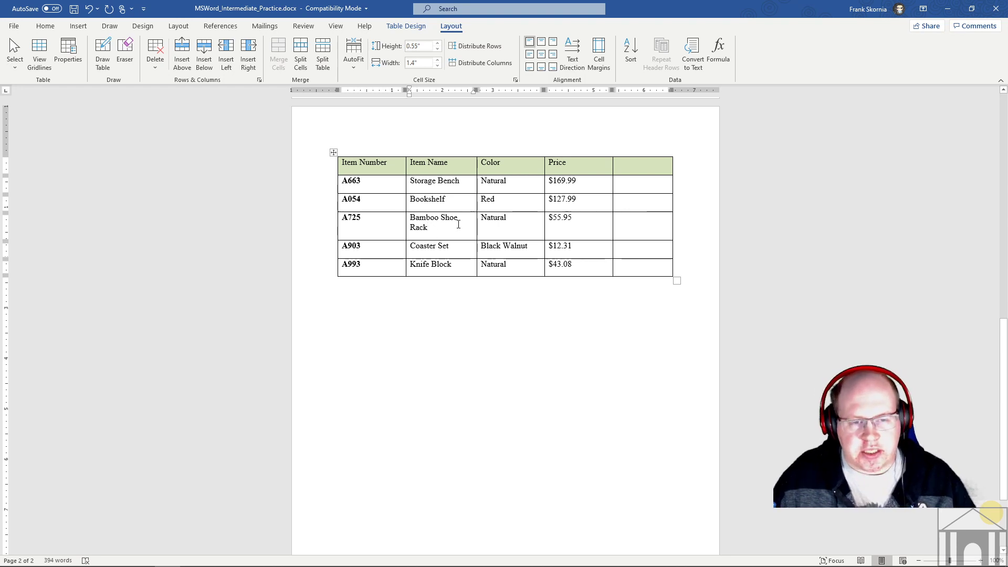
pyautogui.press('Return')
pyautogui.press('Return')
pyautogui.press('Return')
pyautogui.press('Return')
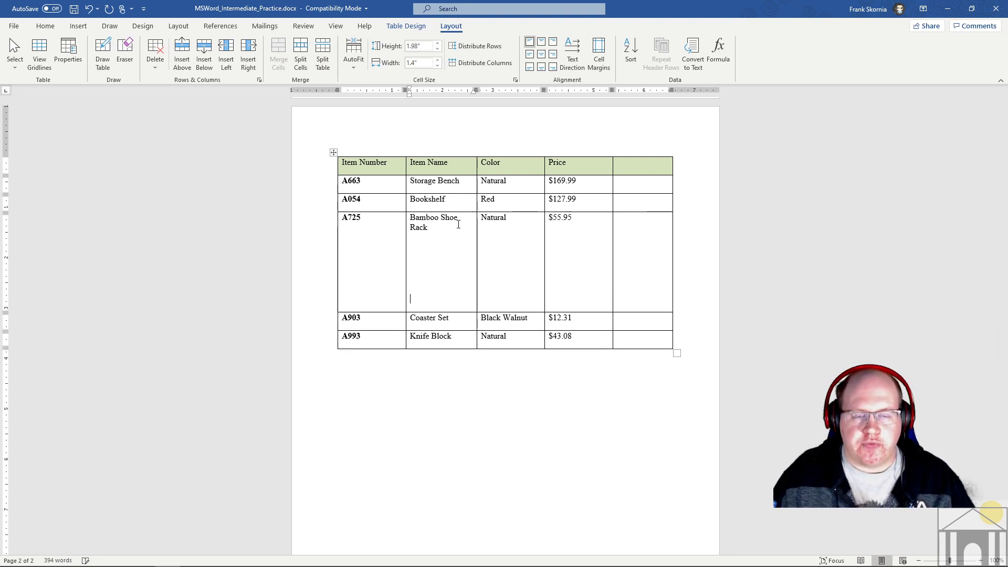
pyautogui.press('Return')
pyautogui.press('Return')
pyautogui.press('BackSpace')
pyautogui.press('BackSpace')
pyautogui.press('BackSpace')
pyautogui.press('BackSpace')
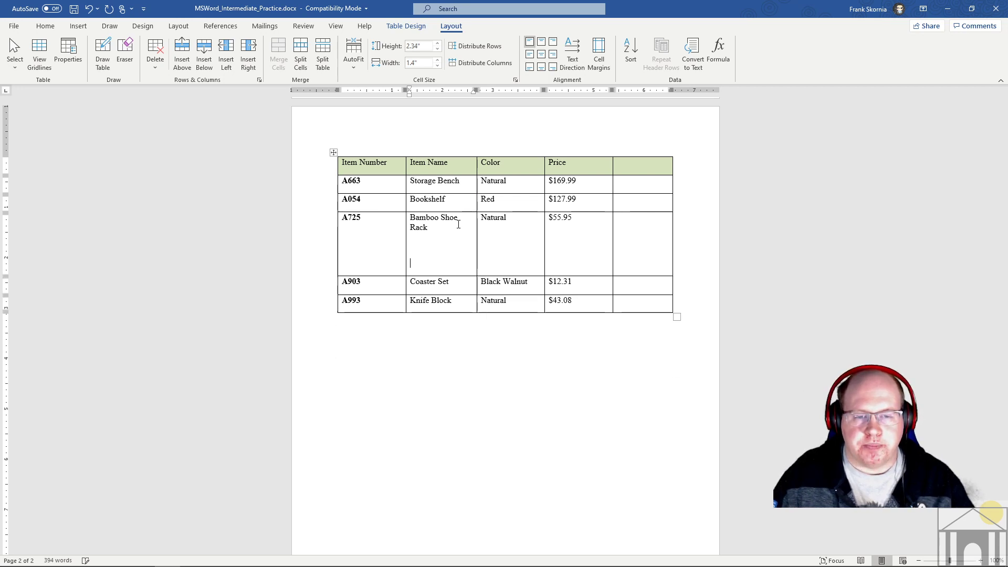
pyautogui.press('BackSpace')
pyautogui.press('BackSpace')
pyautogui.press('BackSpace')
pyautogui.press('Return')
pyautogui.press('Return')
pyautogui.press('Return')
pyautogui.press('Return')
pyautogui.press('Return')
pyautogui.press('Return')
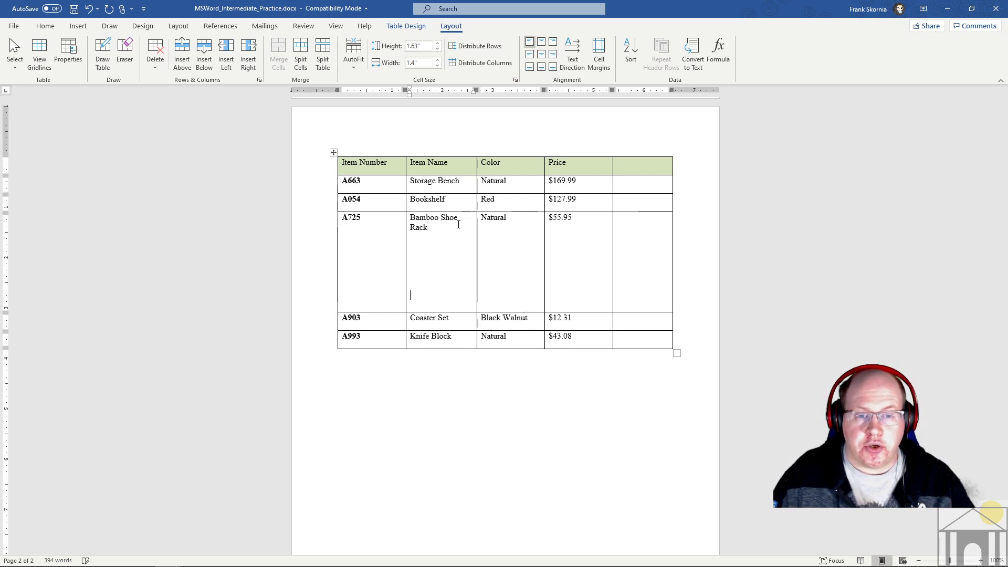
pyautogui.press('Return')
pyautogui.press('BackSpace')
pyautogui.press('BackSpace')
pyautogui.press('BackSpace')
pyautogui.press('BackSpace')
pyautogui.press('BackSpace')
pyautogui.press('BackSpace')
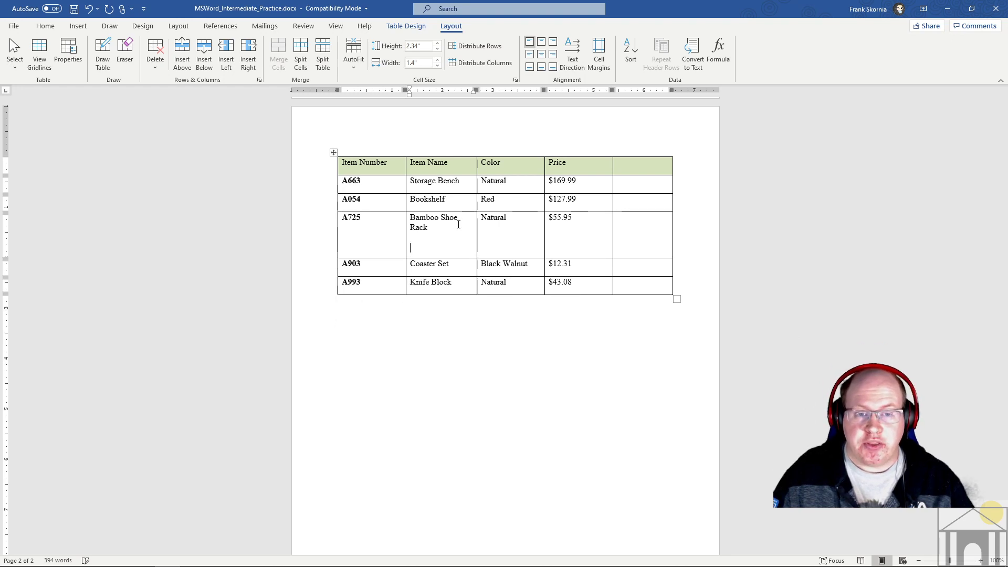
pyautogui.press('BackSpace')
pyautogui.press('BackSpace')
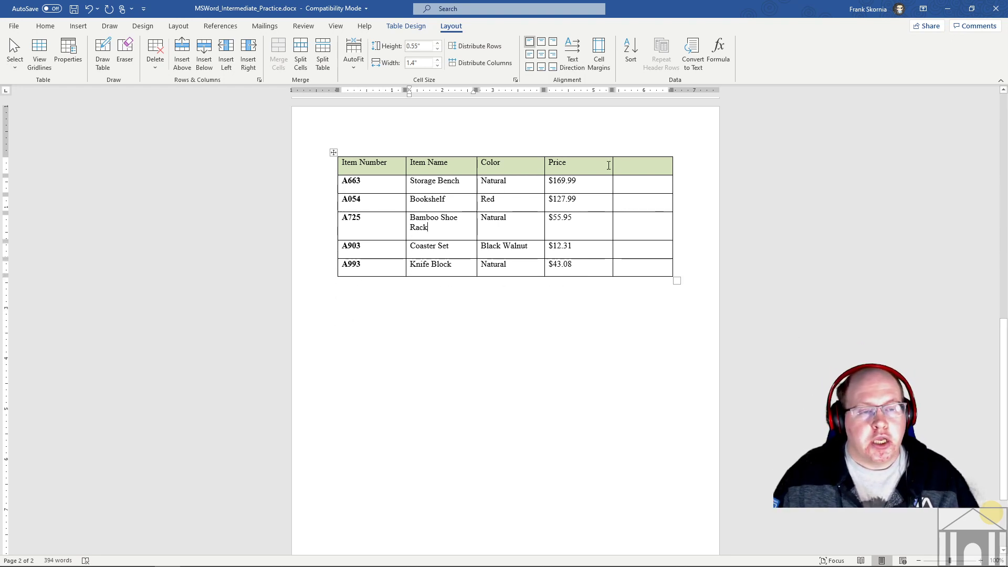
# Step: Label the new column's header cell "In Stock?"
pyautogui.click(636, 166)
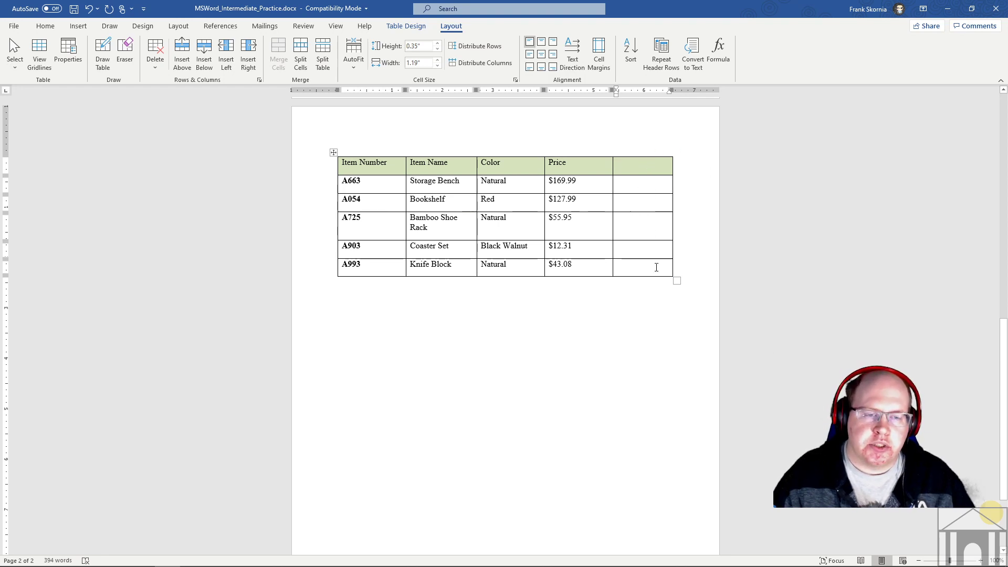
pyautogui.moveTo(622, 145)
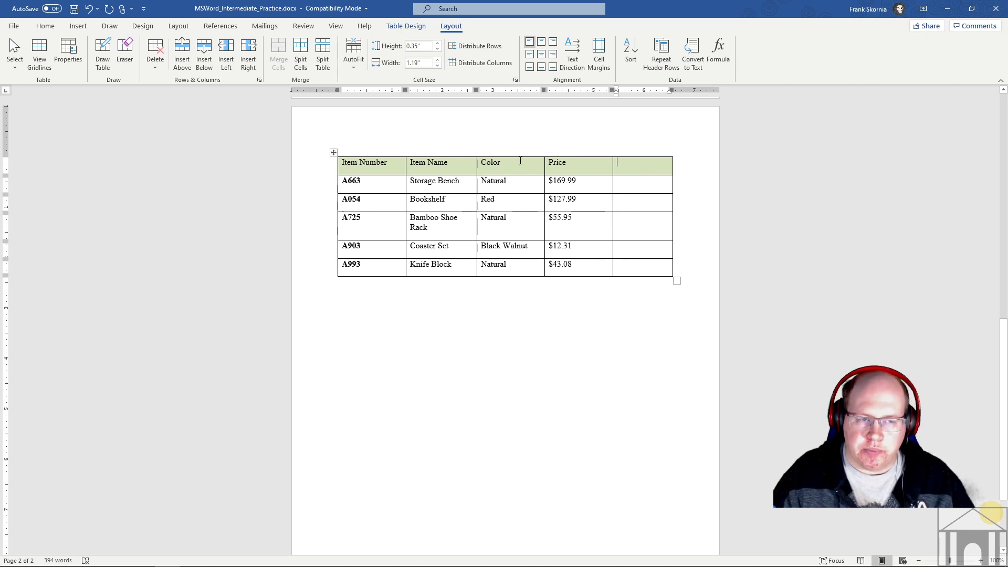
pyautogui.click(628, 163)
pyautogui.write('In')
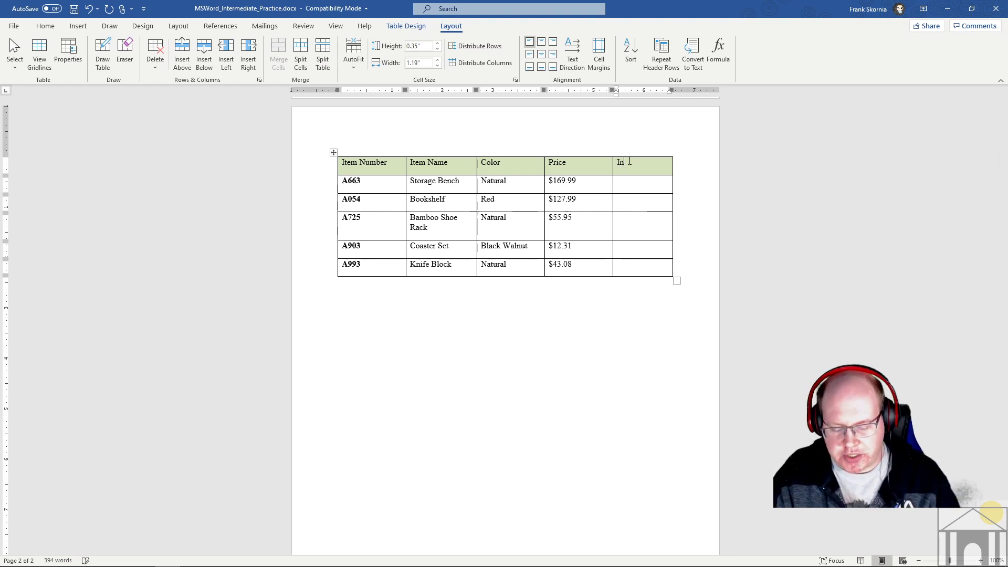
pyautogui.write(' Stock?')
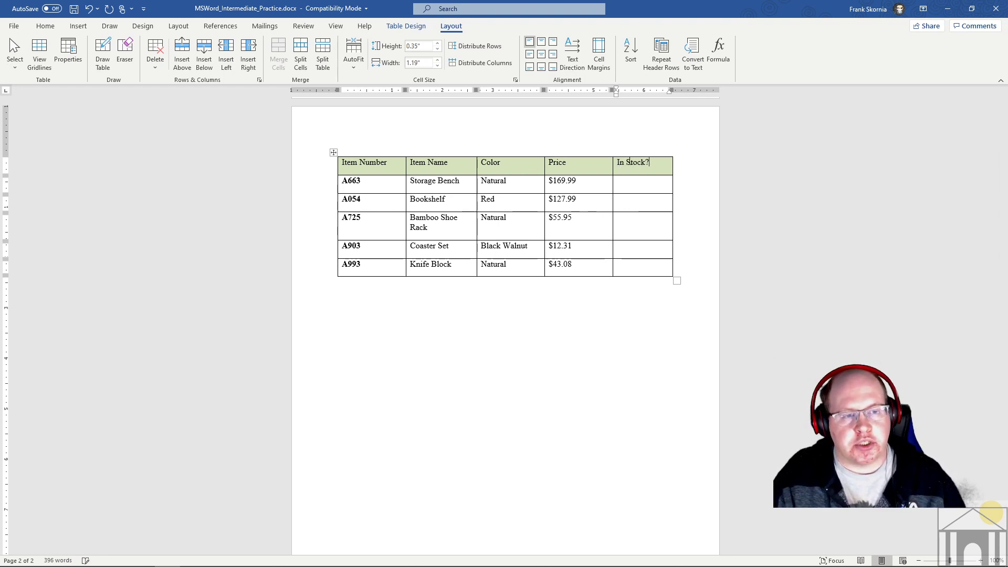
# Step: Fill the five empty In Stock? cells from top to bottom with Yes, No, Yes, Yes and No
pyautogui.click(641, 185)
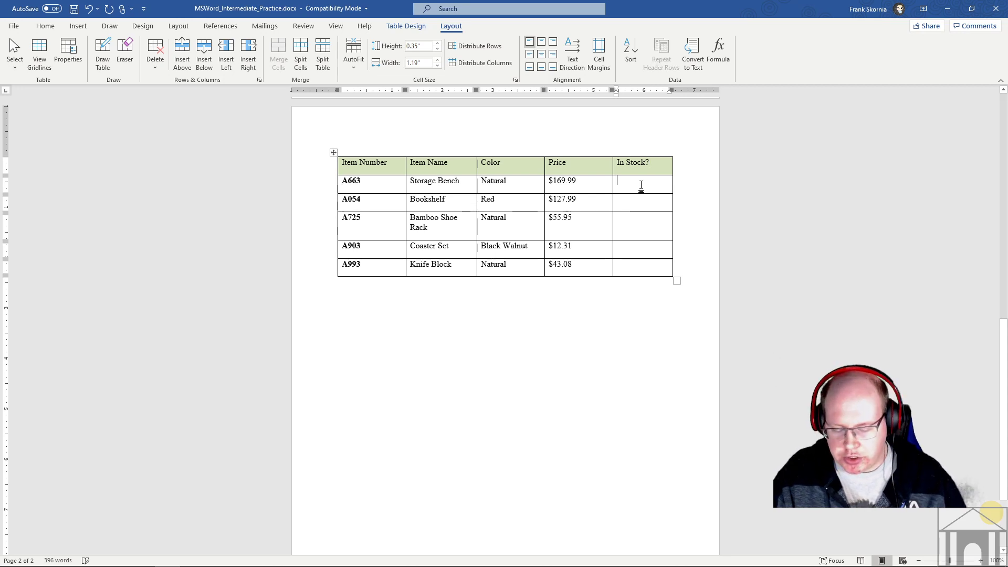
pyautogui.write('Yes')
pyautogui.click(641, 204)
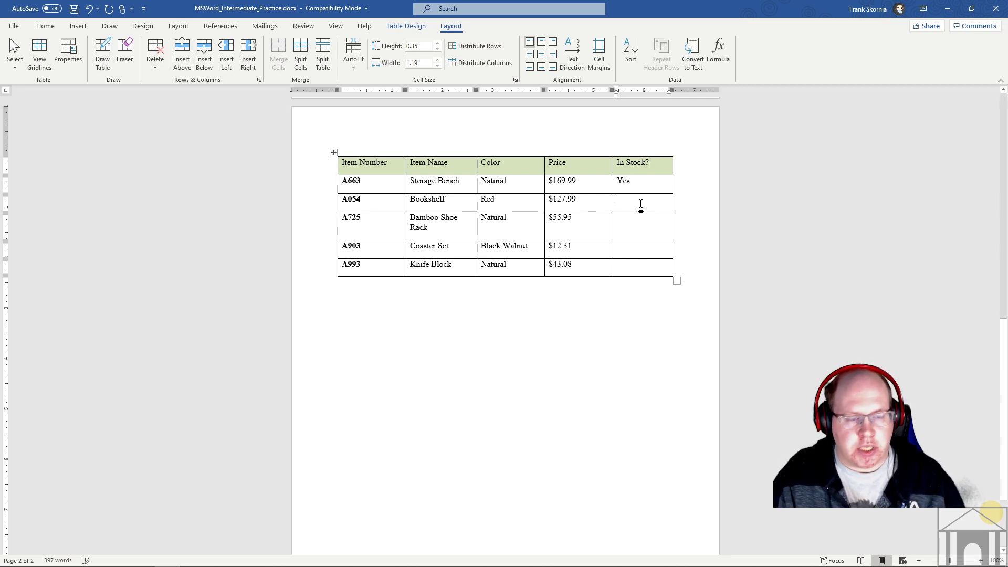
pyautogui.write('No')
pyautogui.press('Return')
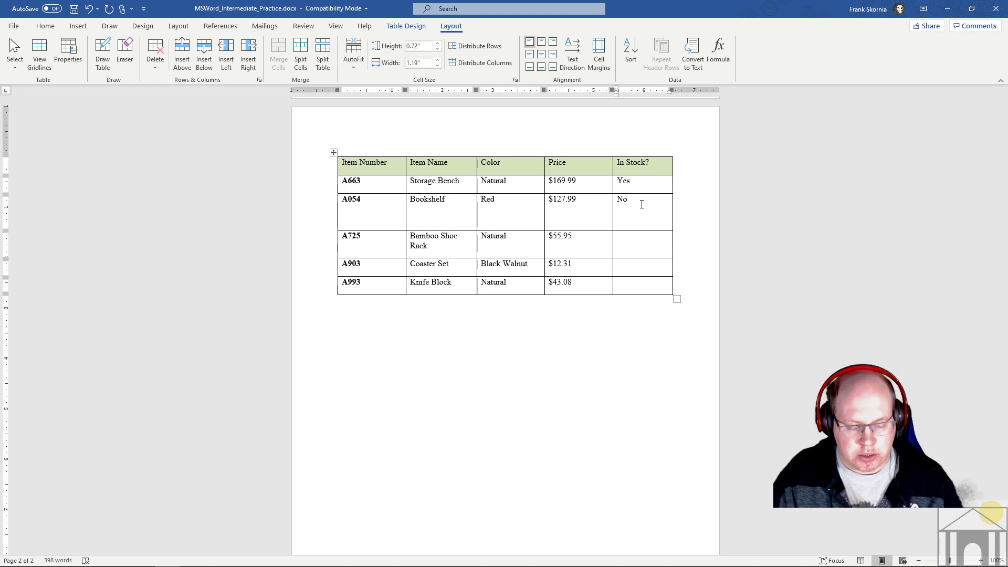
pyautogui.press('BackSpace')
pyautogui.click(644, 224)
pyautogui.write('Y')
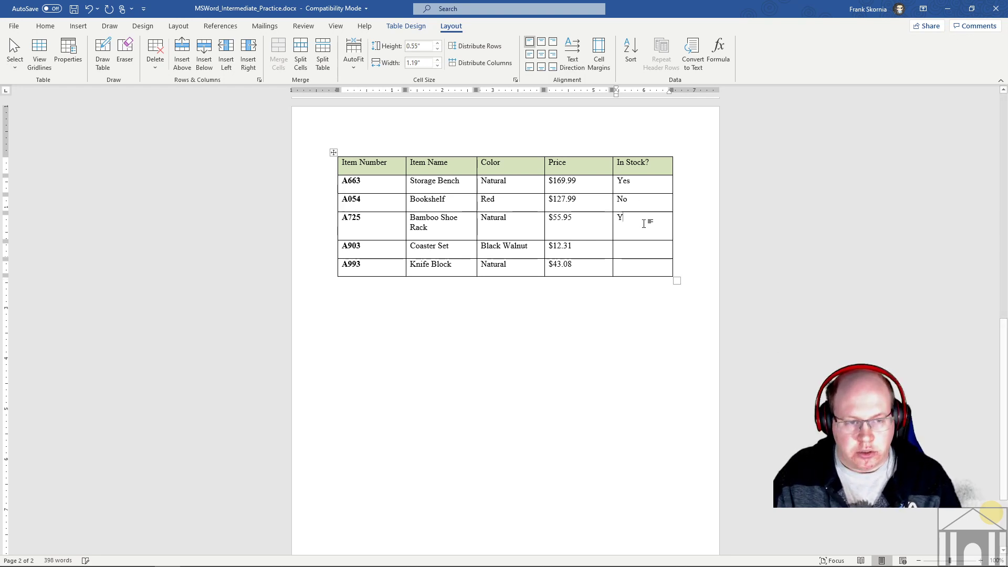
pyautogui.write('es')
pyautogui.click(628, 251)
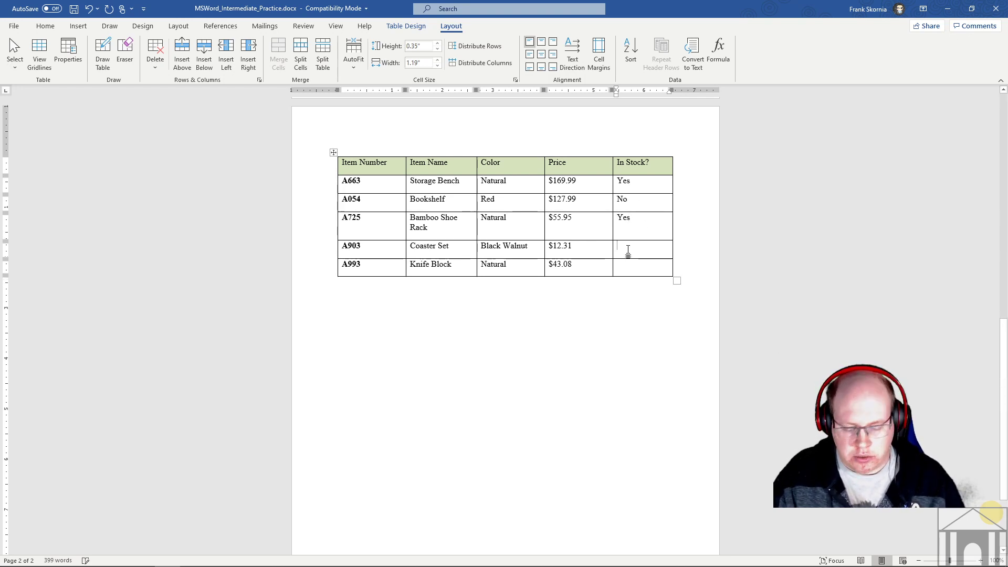
pyautogui.write('Yes')
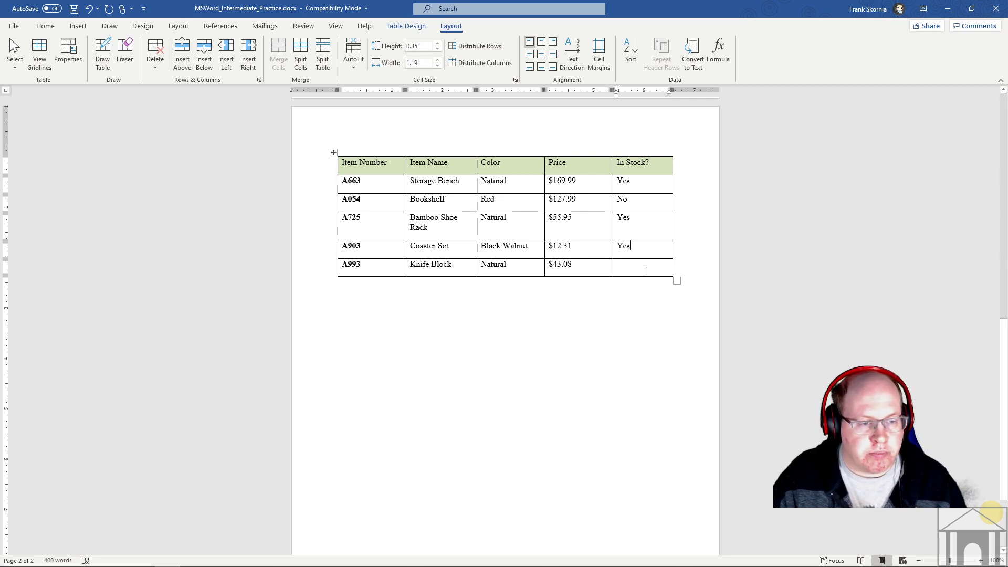
pyautogui.write('No')
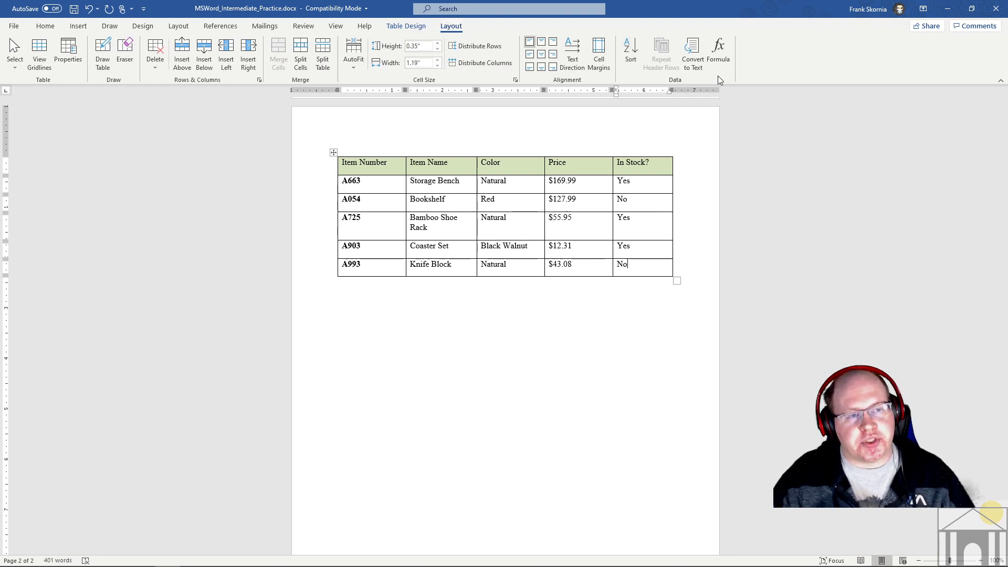
pyautogui.click(631, 51)
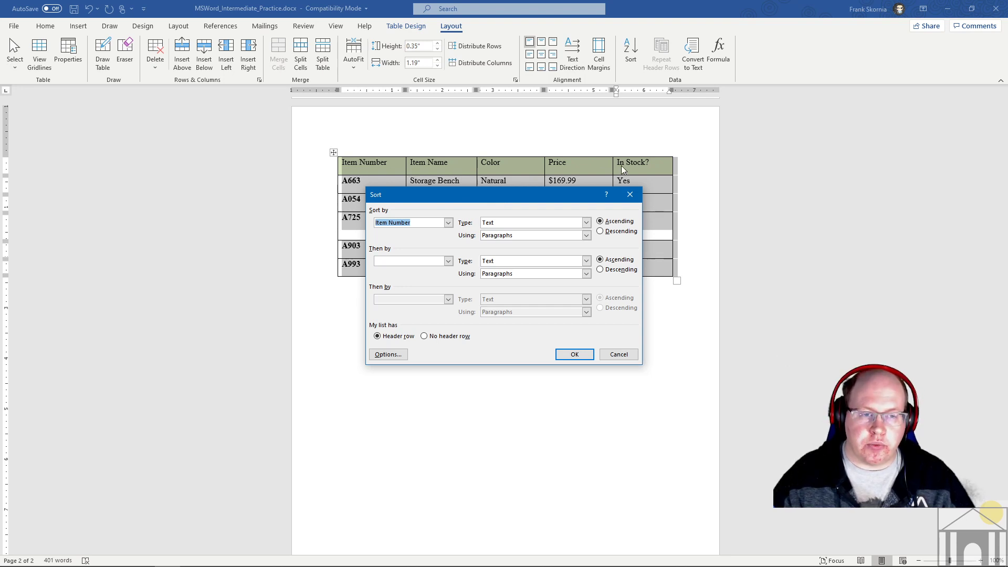
pyautogui.click(448, 222)
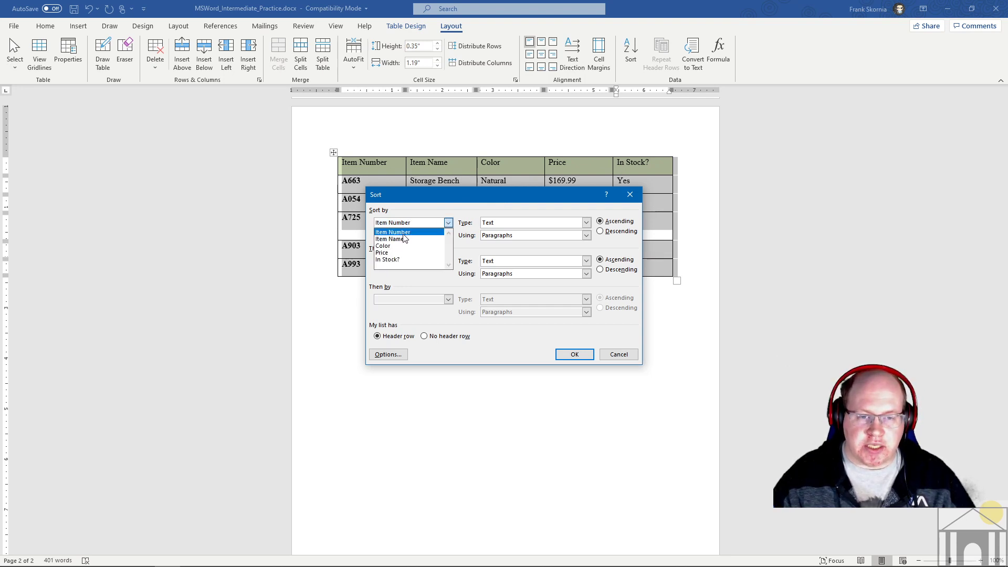
pyautogui.click(401, 223)
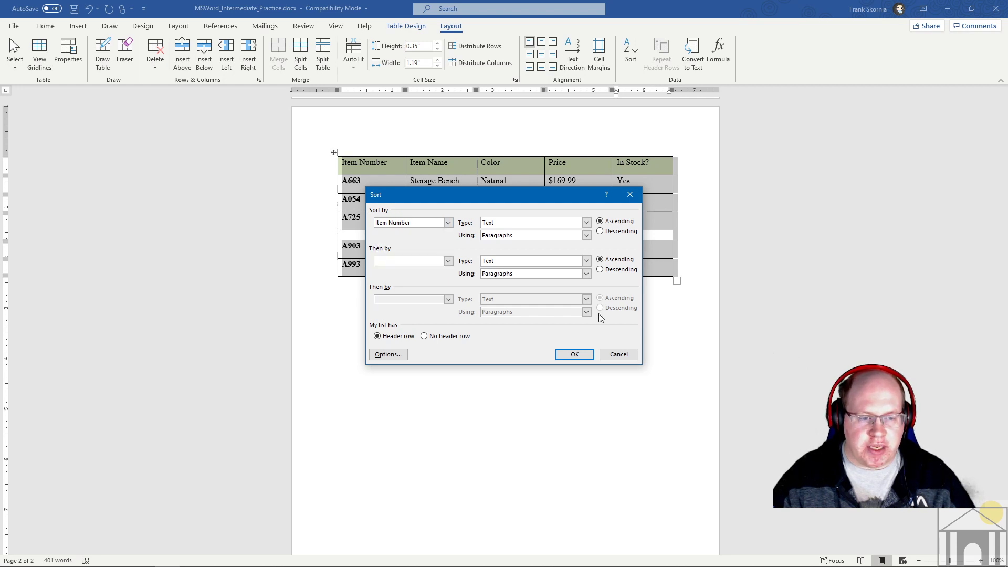
pyautogui.click(616, 355)
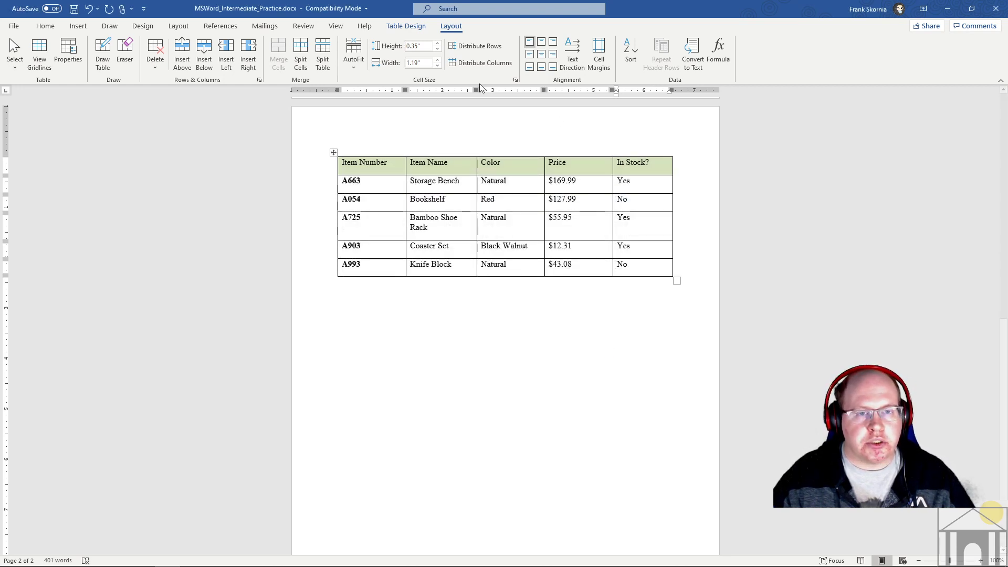
pyautogui.click(415, 26)
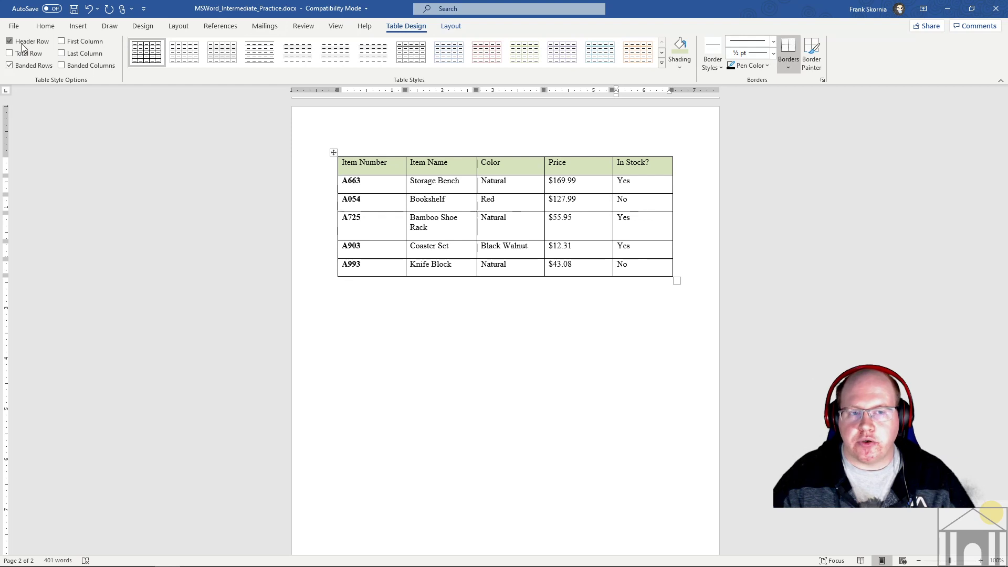
pyautogui.click(451, 26)
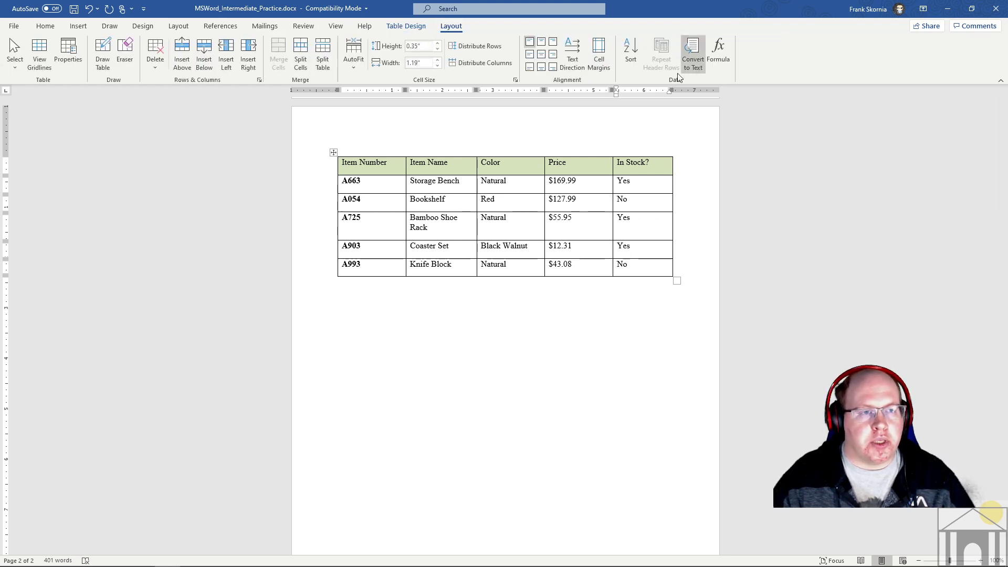
# Step: Sort the item table by Price as numbers in ascending order, treating the first row as a header row
pyautogui.click(631, 63)
pyautogui.click(449, 223)
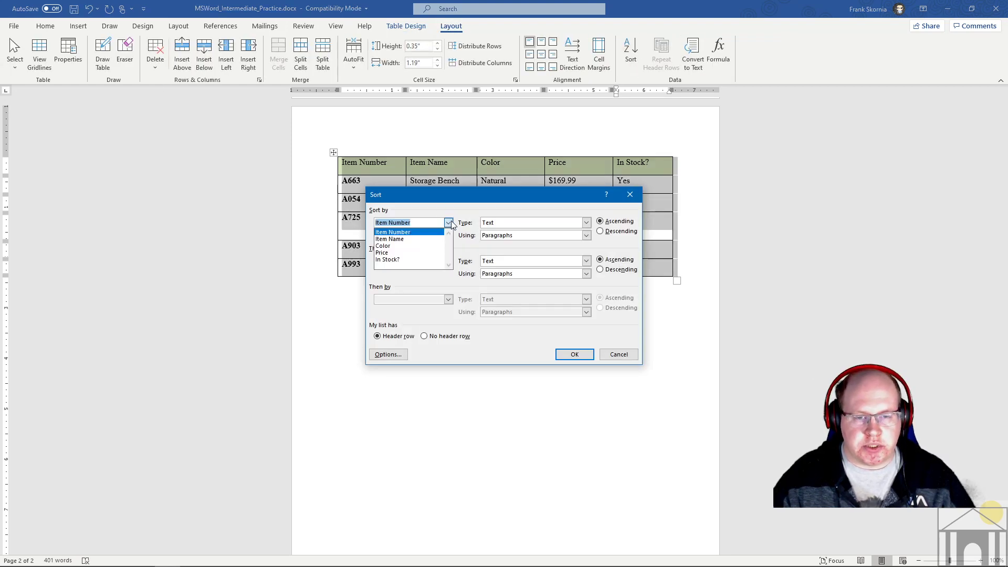
pyautogui.click(449, 222)
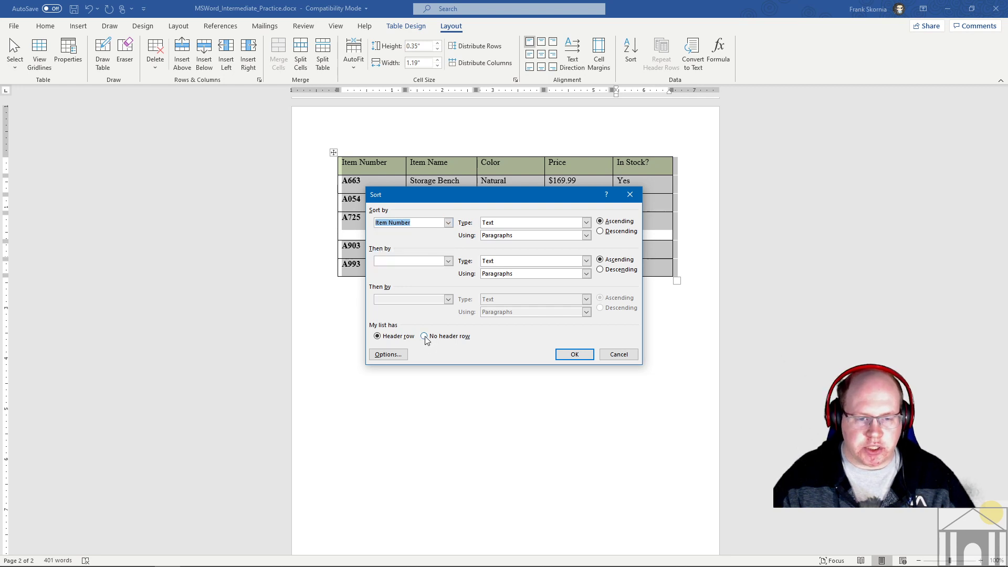
pyautogui.click(425, 337)
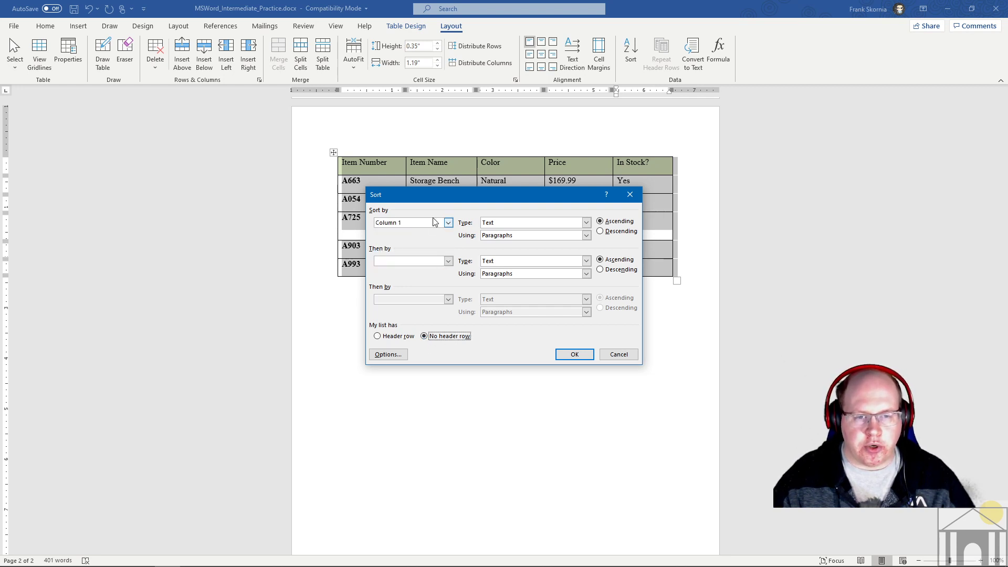
pyautogui.click(448, 223)
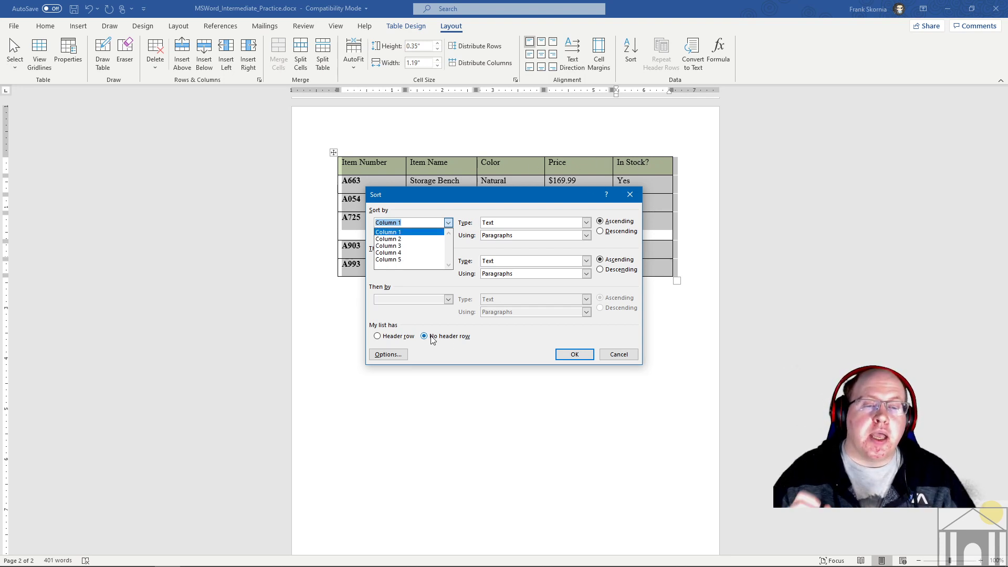
pyautogui.click(389, 337)
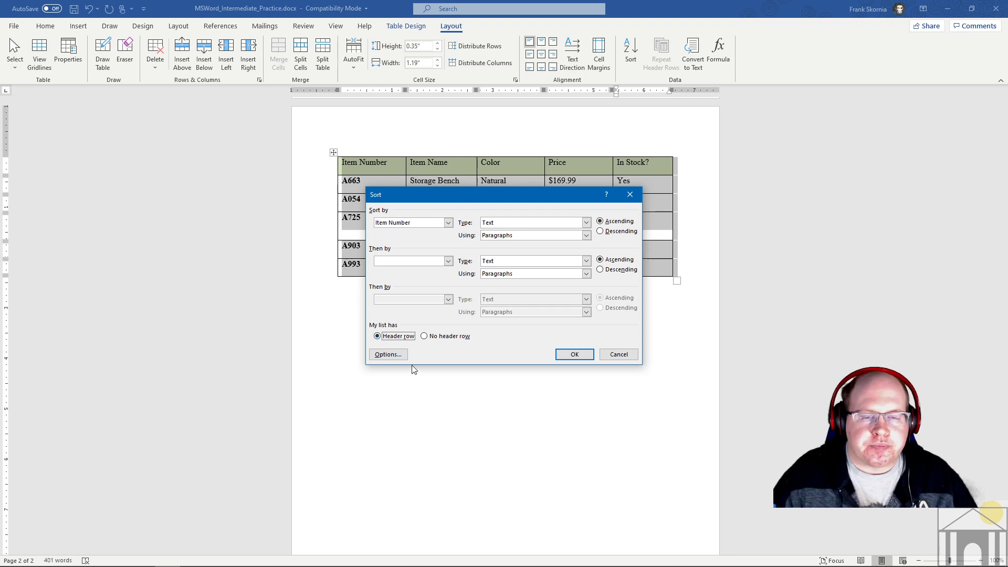
pyautogui.click(449, 222)
pyautogui.click(449, 223)
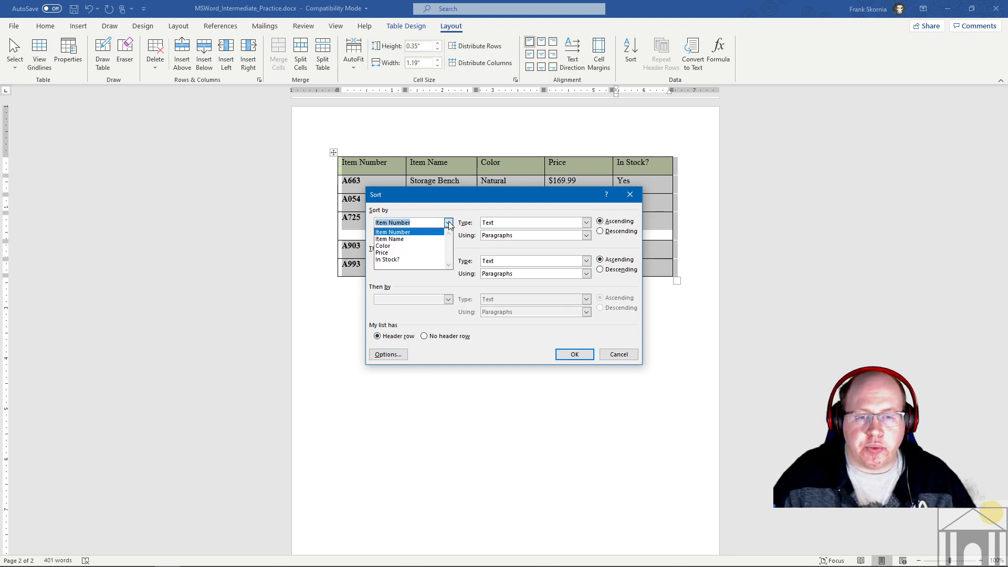
pyautogui.click(405, 255)
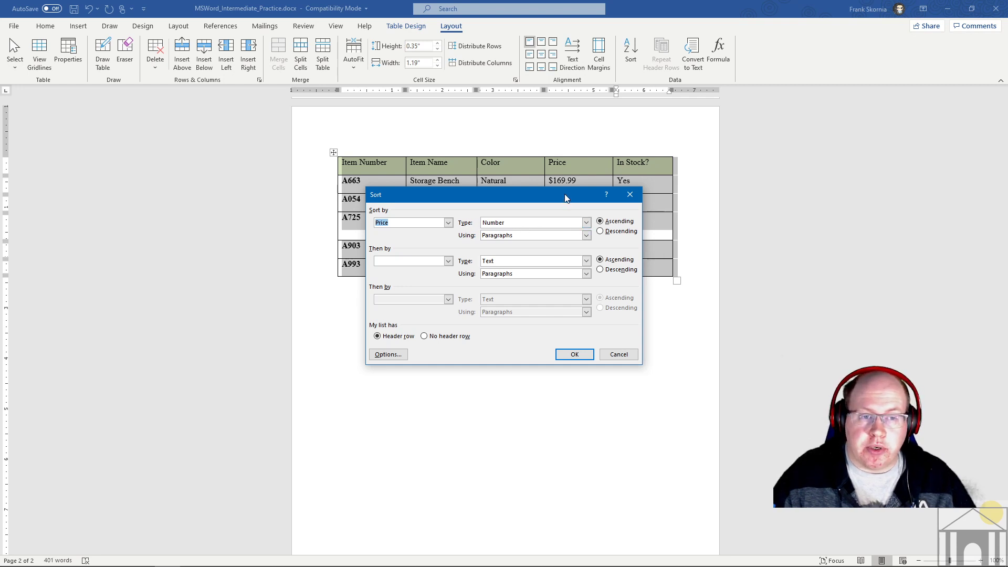
pyautogui.moveTo(567, 195); pyautogui.dragTo(560, 306)
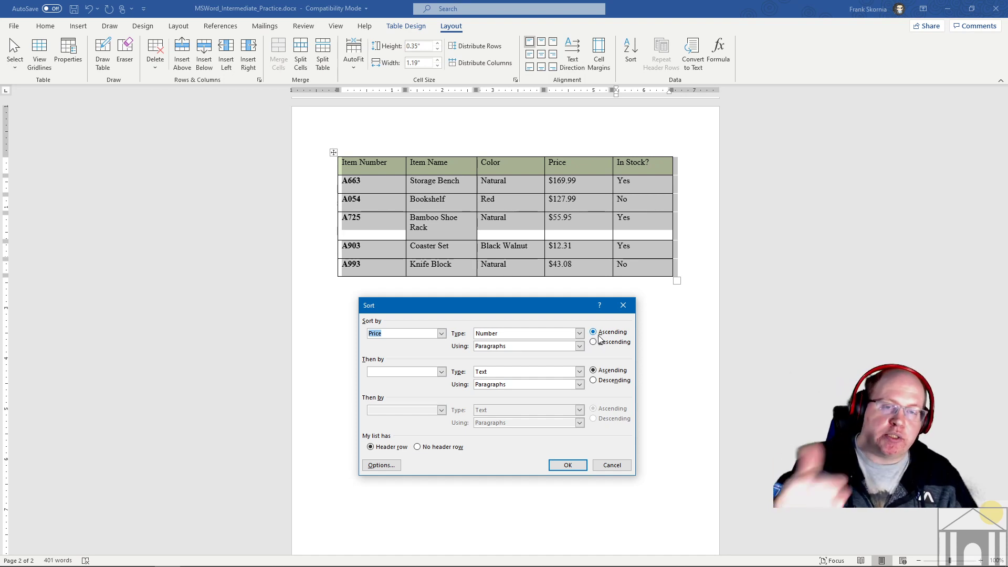
pyautogui.click(567, 464)
pyautogui.click(467, 313)
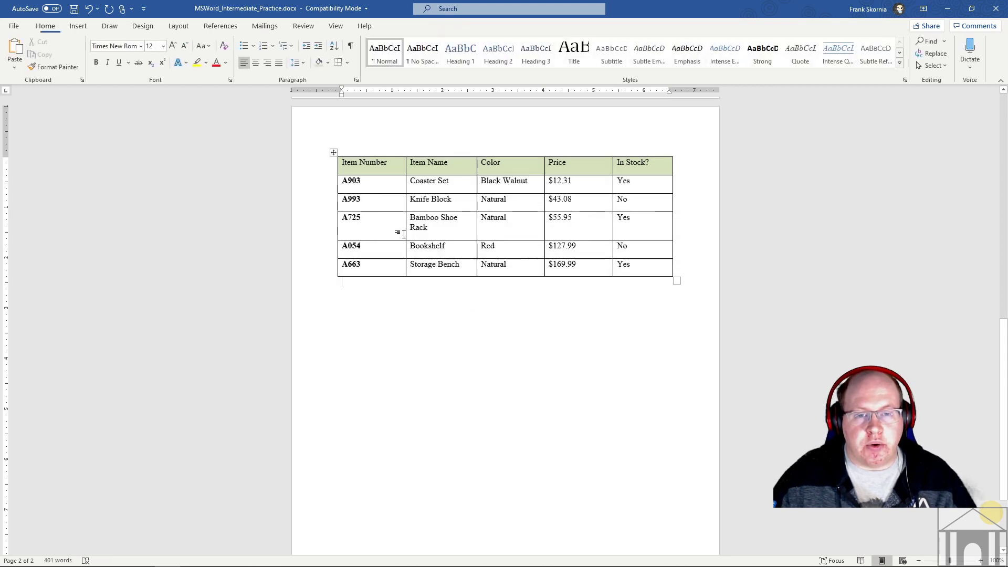
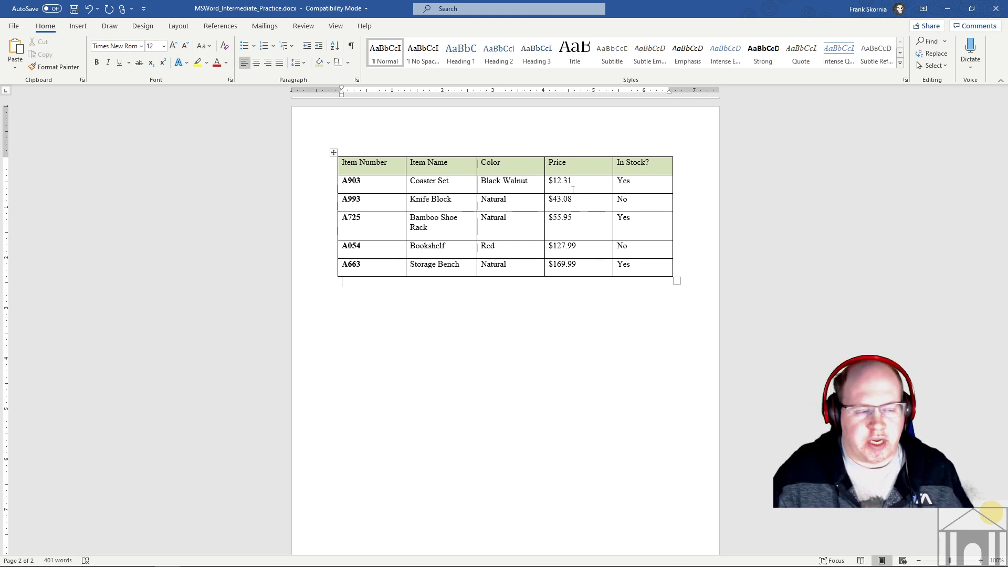
# Step: Position the bamboo picture on the first page in the top left of the page with square text wrapping
pyautogui.scroll(15, 850, 321)
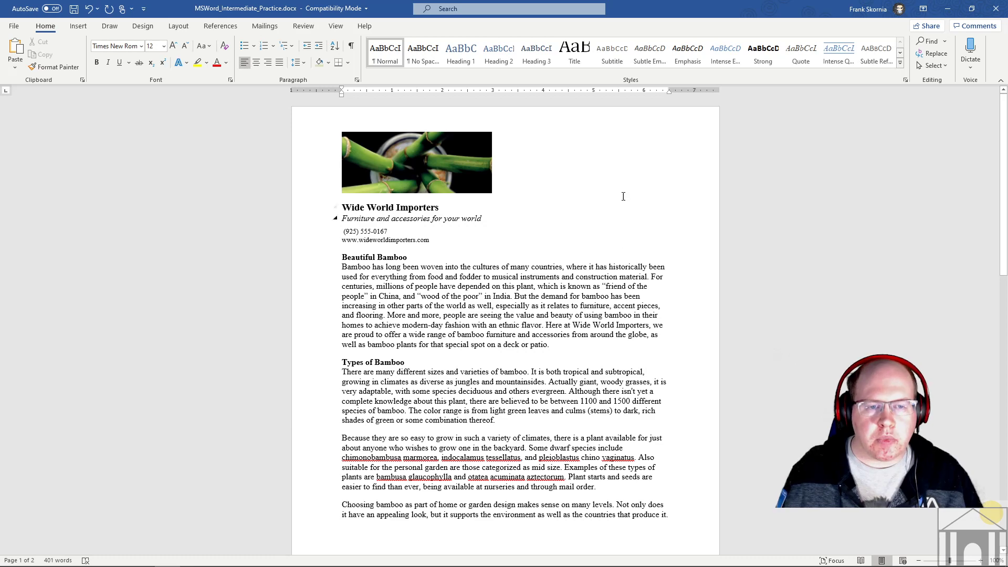
pyautogui.scroll(-2, 599, 210)
pyautogui.scroll(-5, 603, 221)
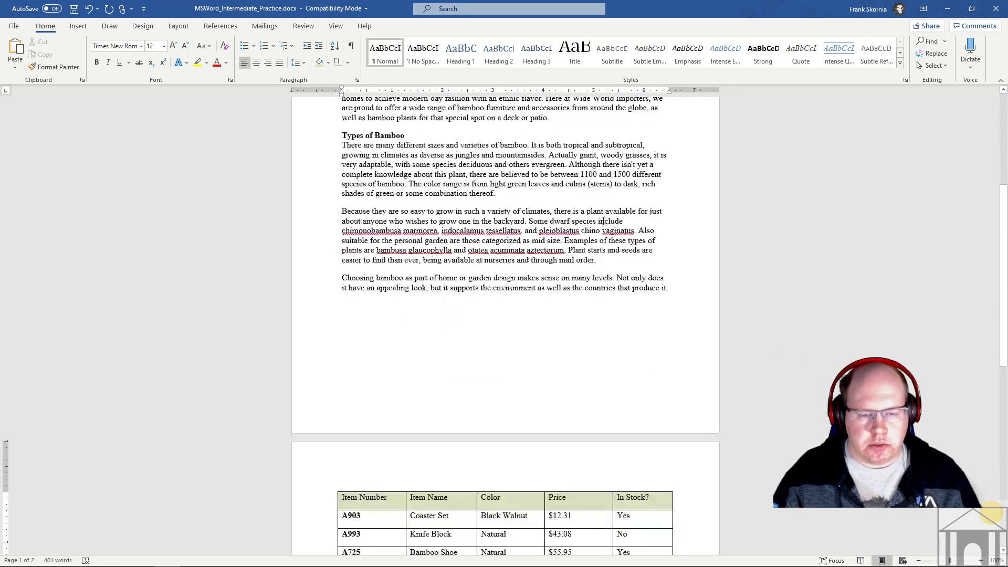
pyautogui.scroll(7, 525, 237)
pyautogui.click(410, 152)
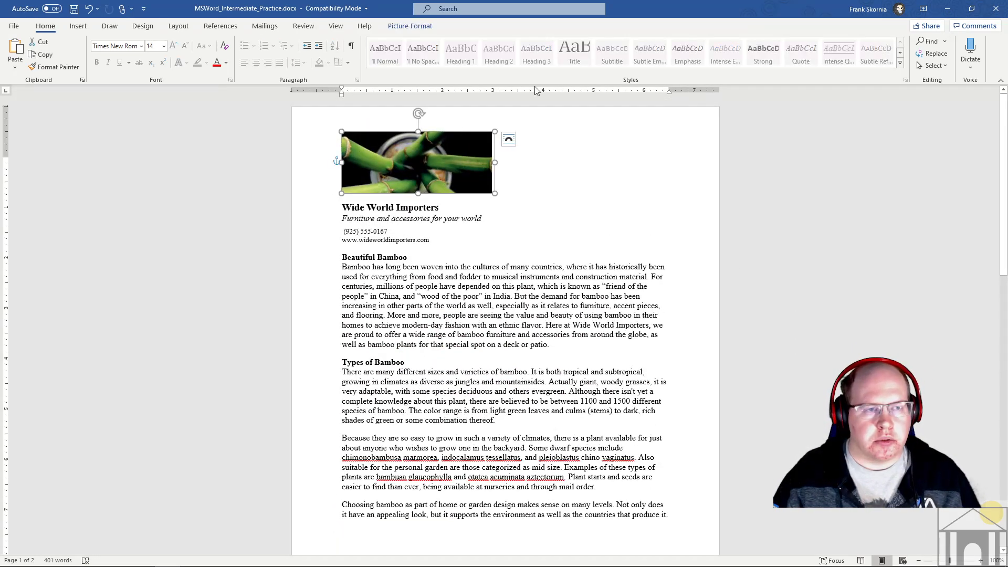
pyautogui.click(410, 26)
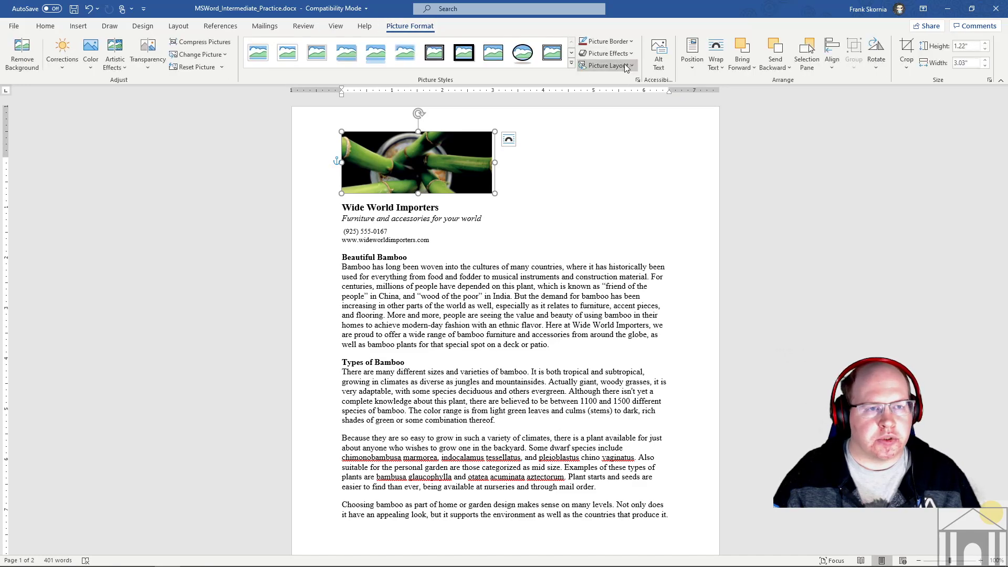
pyautogui.click(691, 52)
pyautogui.click(700, 152)
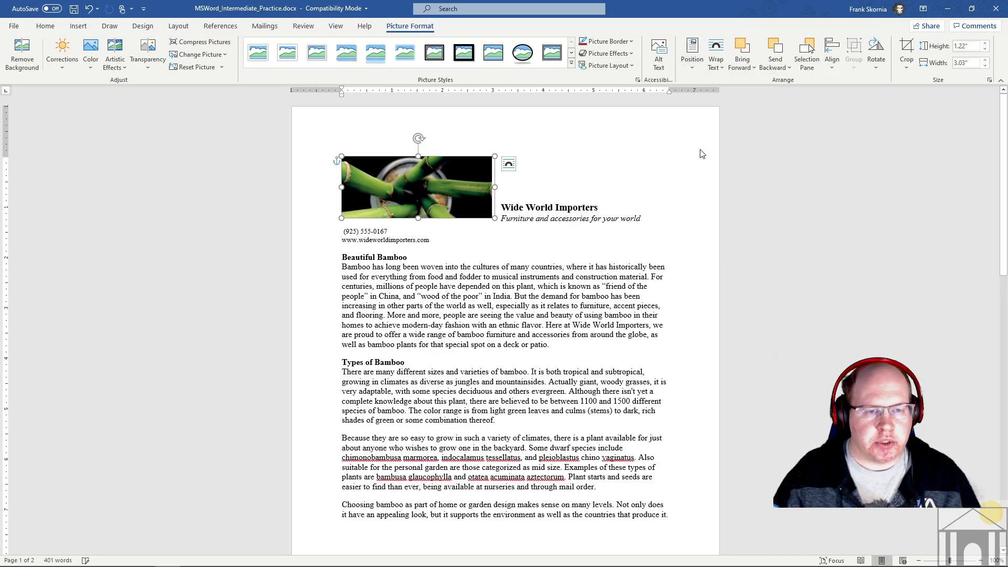
# Step: Insert two blank lines before the Wide World Importers heading to move it below the picture
pyautogui.click(585, 179)
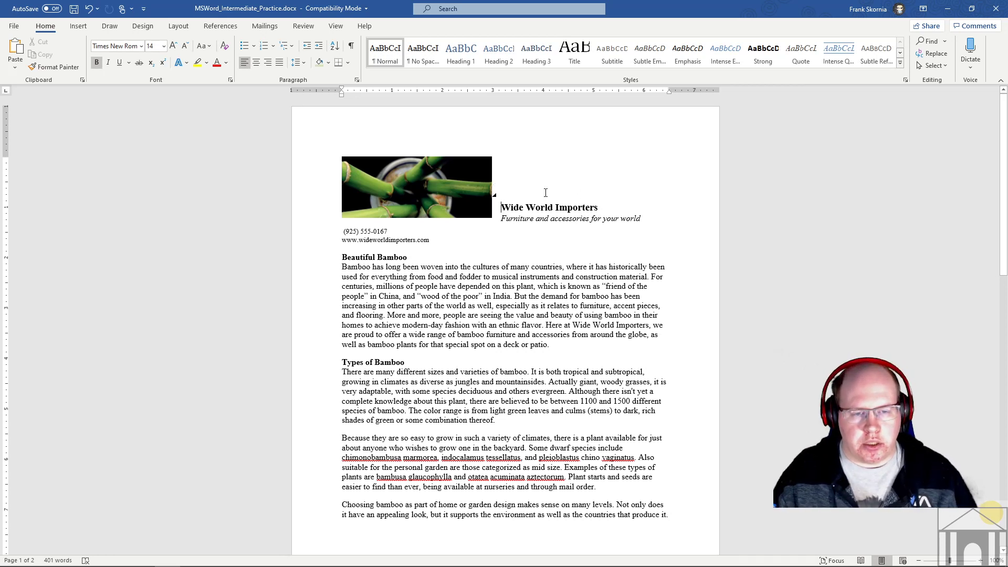
pyautogui.press('Return')
pyautogui.press('Return')
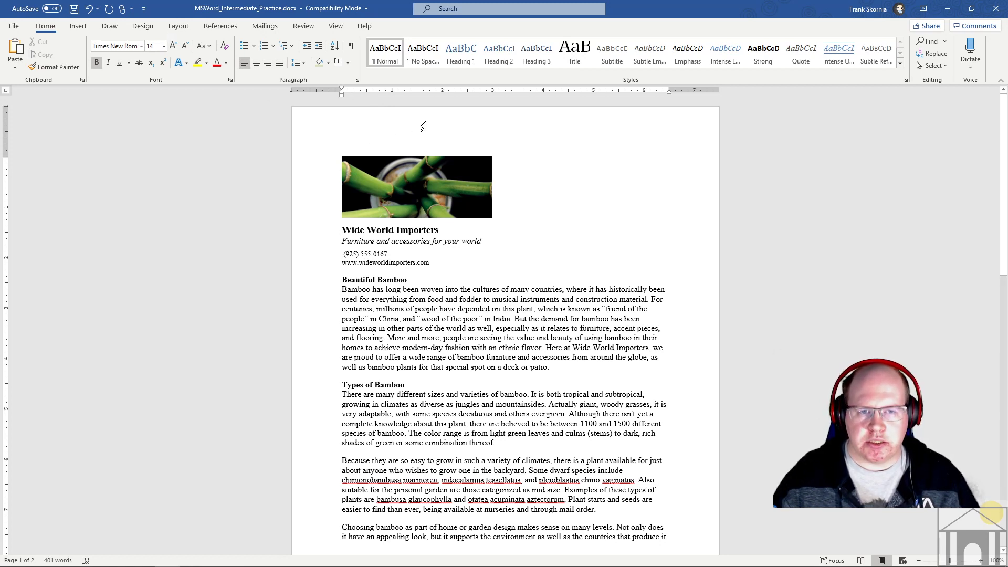
# Step: Open the document's page header for editing without applying a built-in header design
pyautogui.scroll(-5, 562, 153)
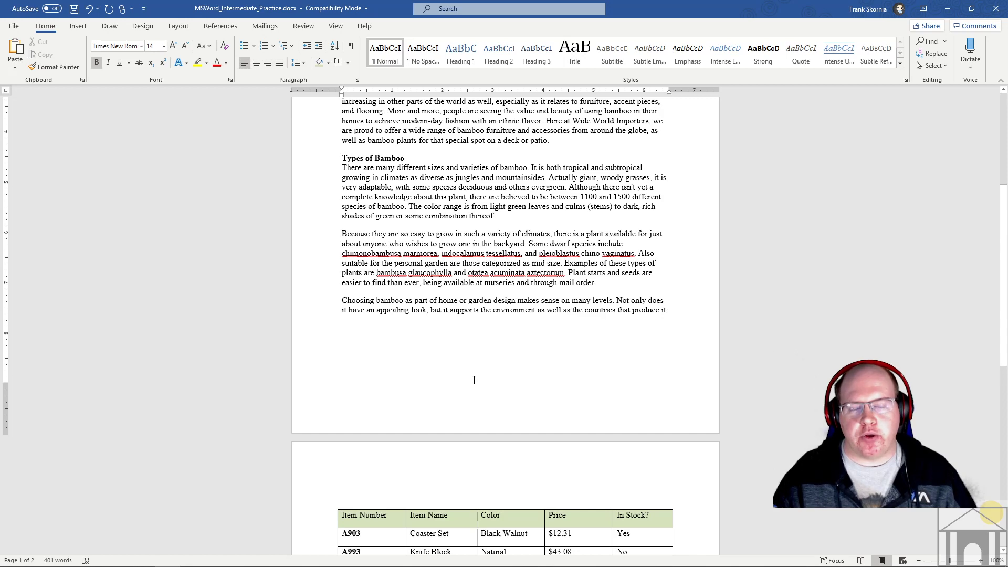
pyautogui.scroll(5, 460, 374)
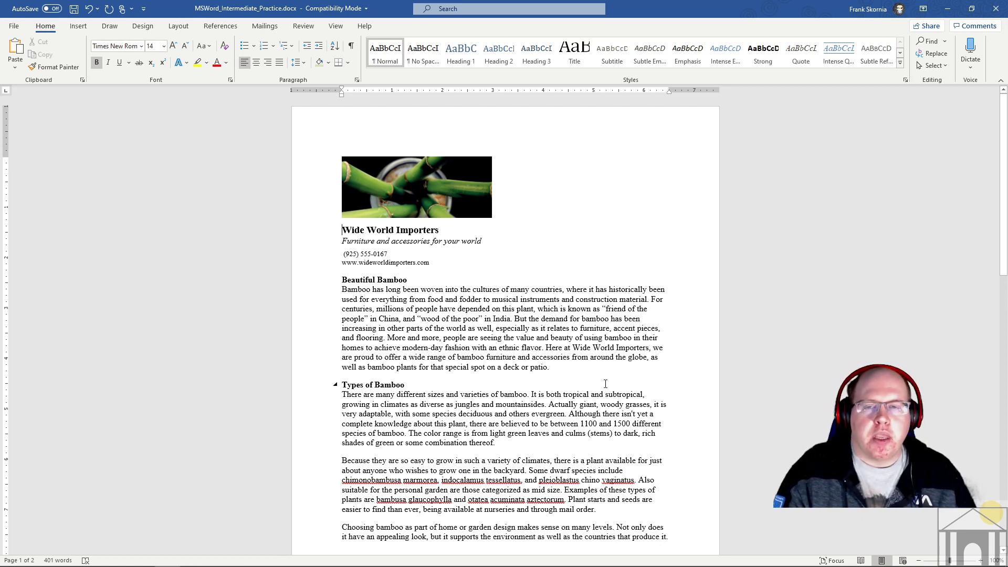
pyautogui.click(80, 30)
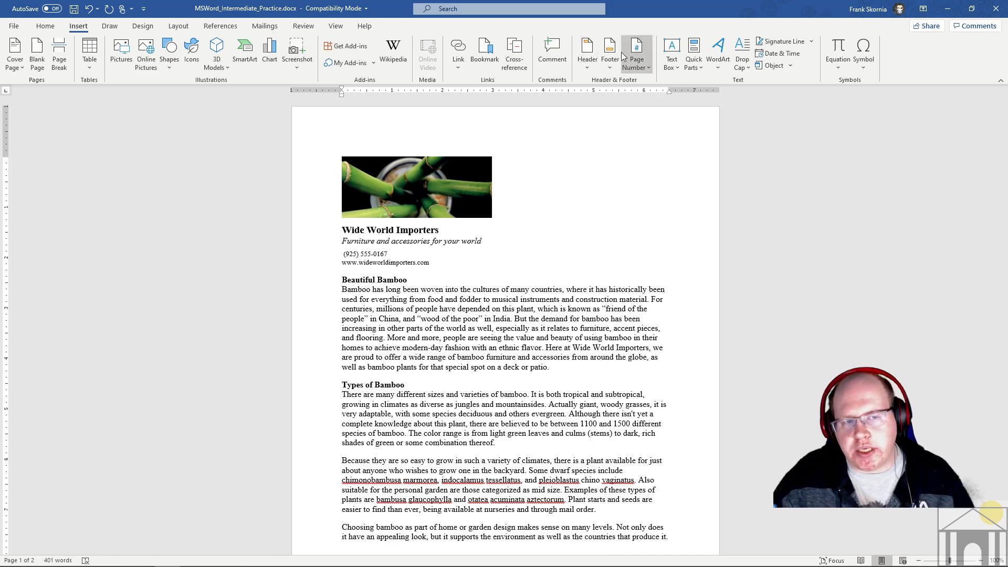
pyautogui.click(589, 68)
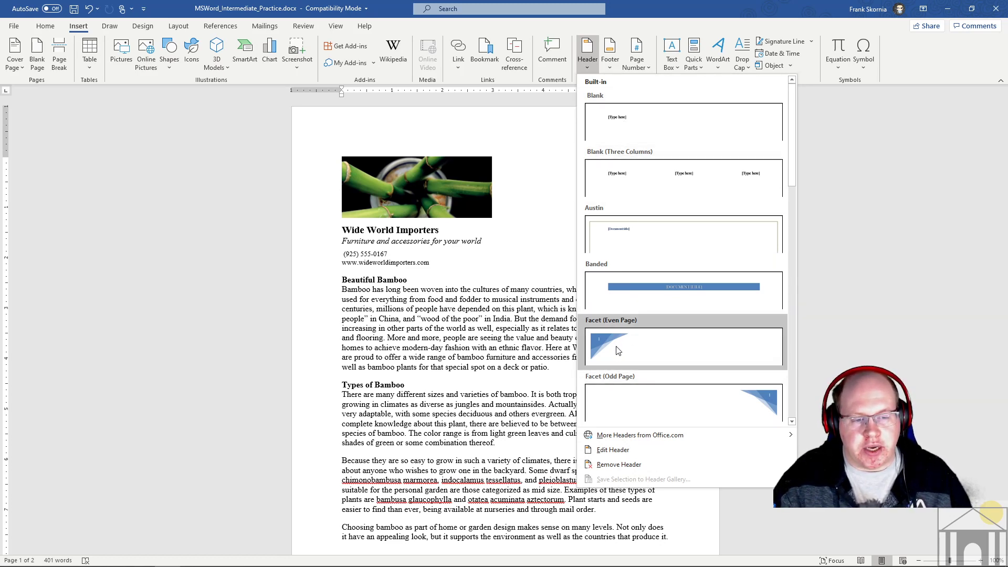
pyautogui.click(618, 452)
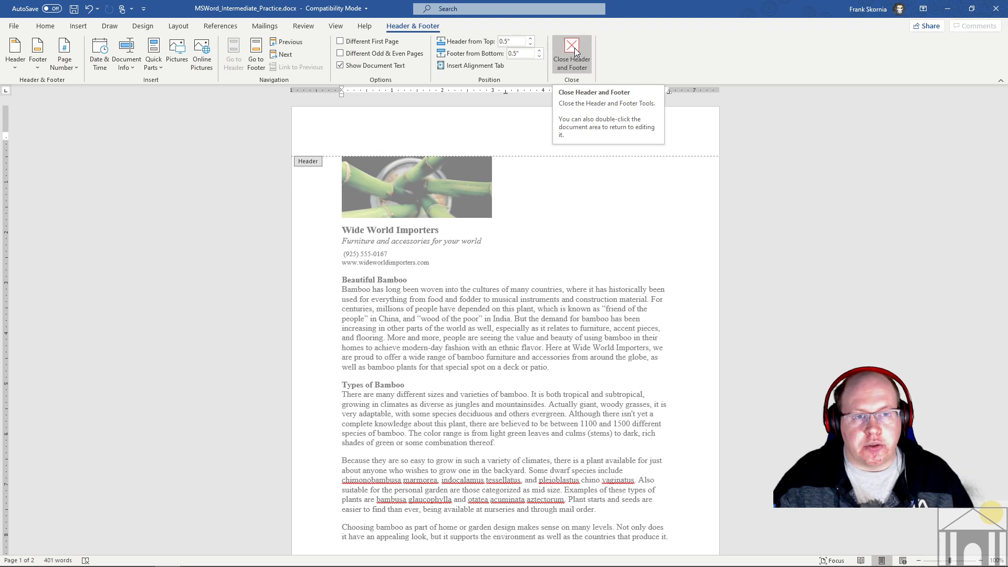
# Step: Close header and footer editing on the first page
pyautogui.scroll(-6, 735, 184)
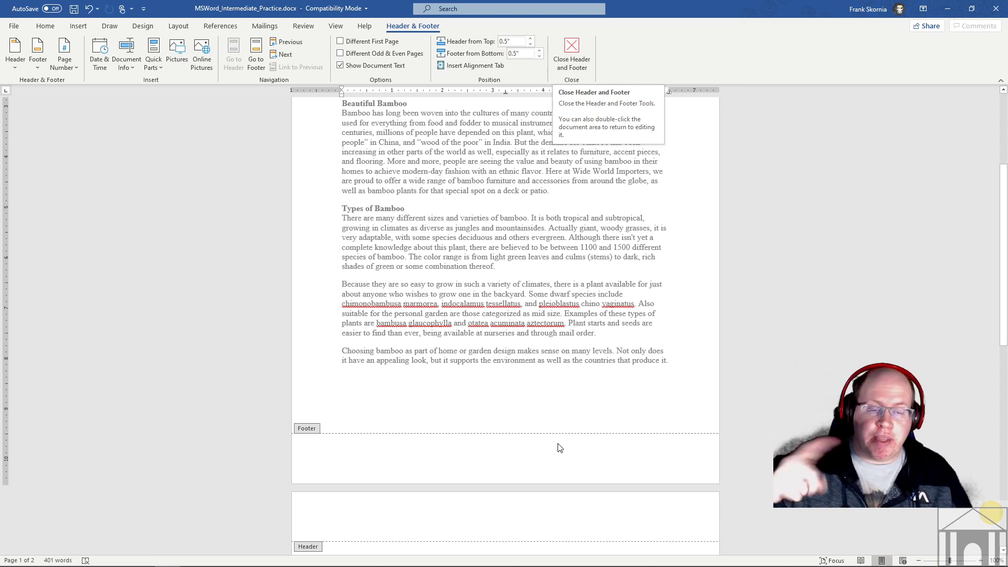
pyautogui.scroll(6, 557, 444)
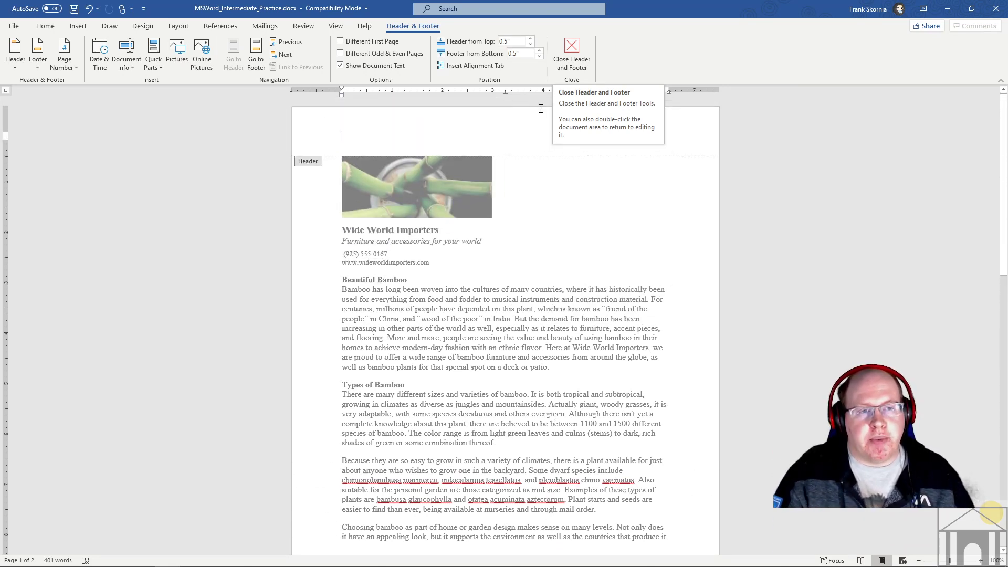
pyautogui.click(570, 61)
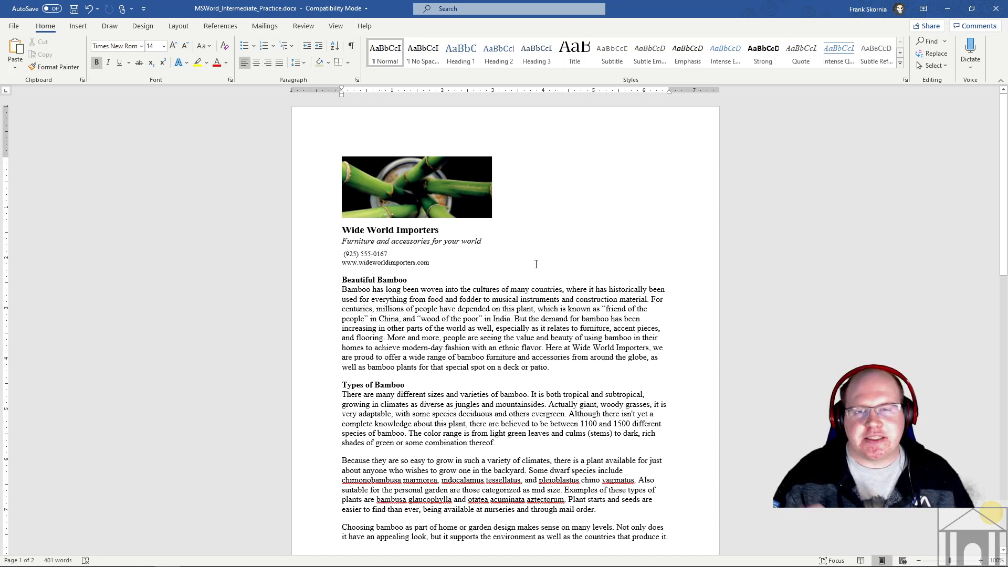
# Step: Reopen the first page's header for editing, and return to the document body
pyautogui.doubleClick(532, 124)
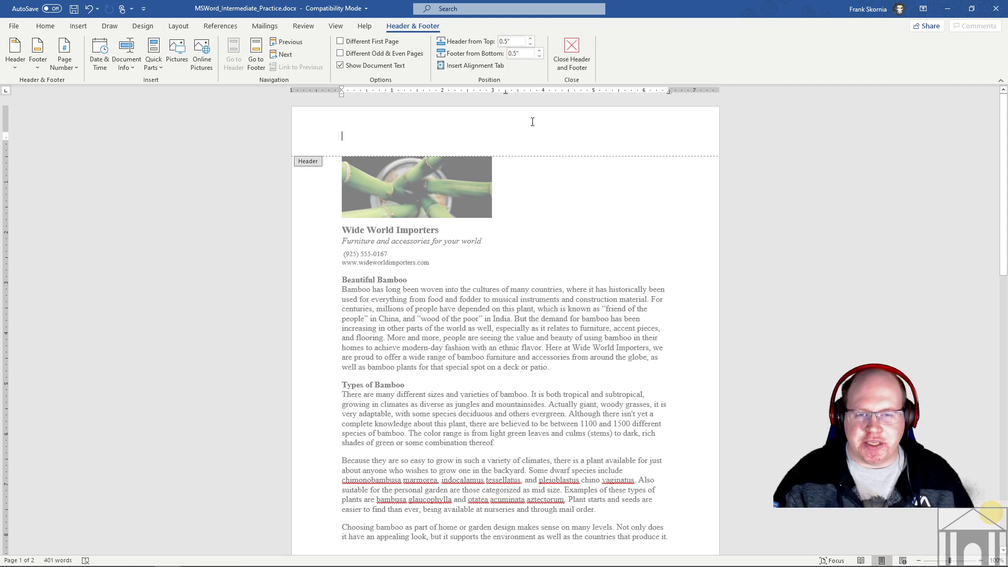
pyautogui.scroll(-4, 571, 221)
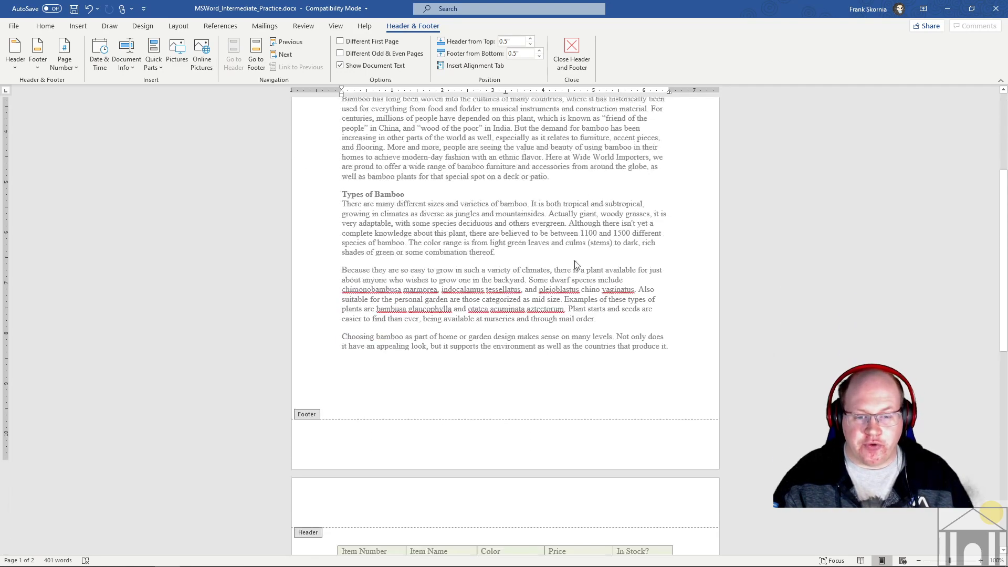
pyautogui.scroll(4, 503, 429)
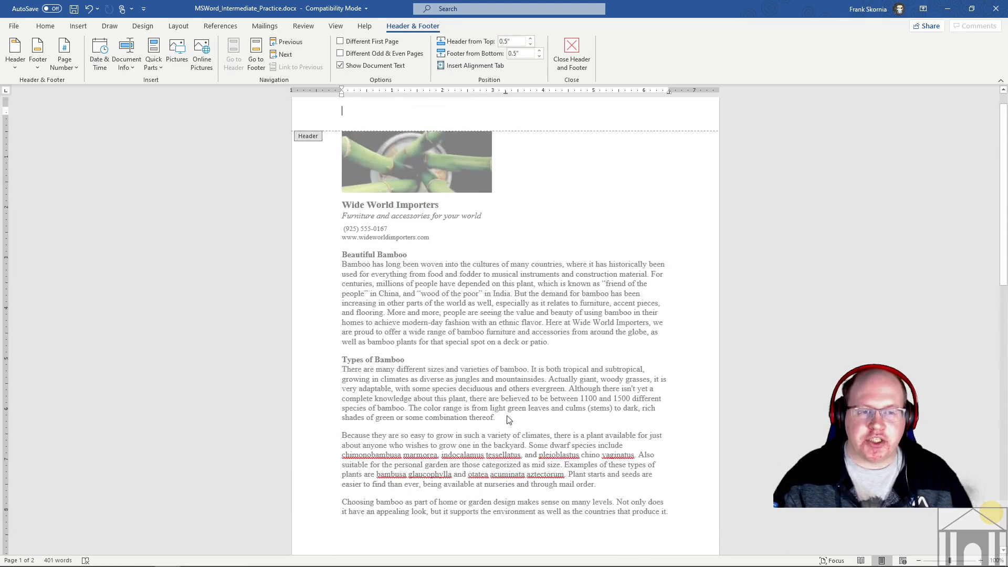
pyautogui.doubleClick(566, 321)
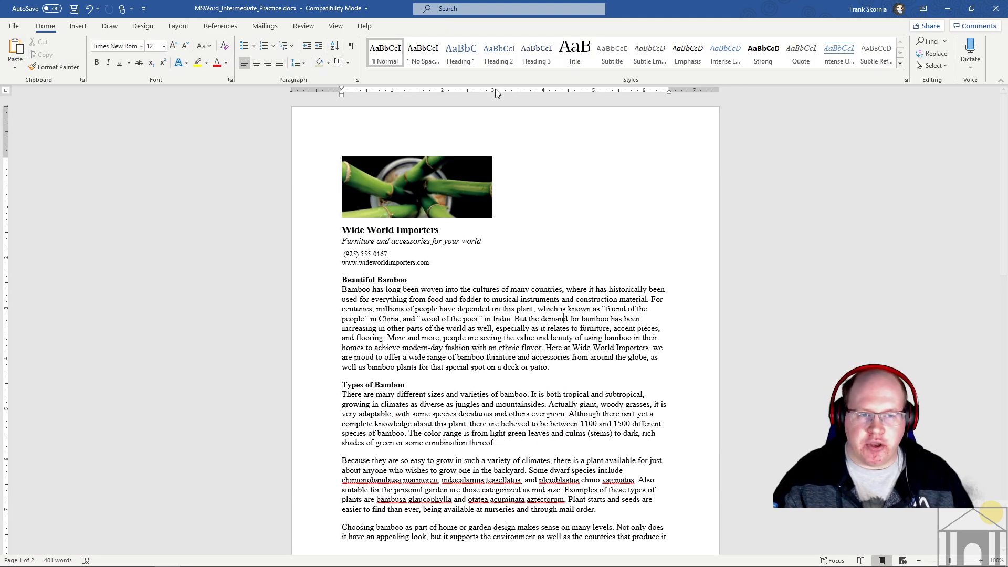
# Step: Open the first page's footer area for editing, and place the cursor in that page's header
pyautogui.scroll(-2, 552, 390)
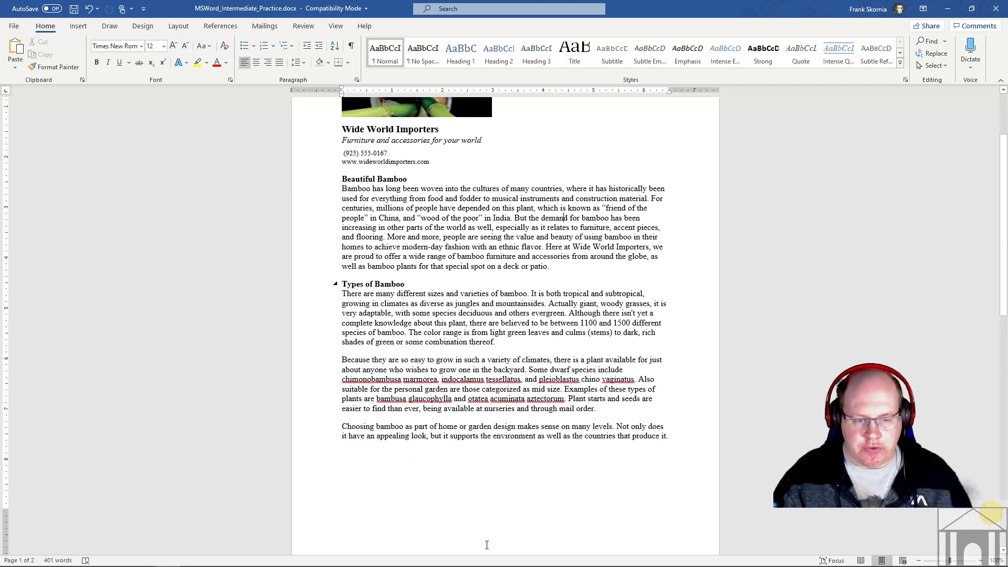
pyautogui.doubleClick(503, 538)
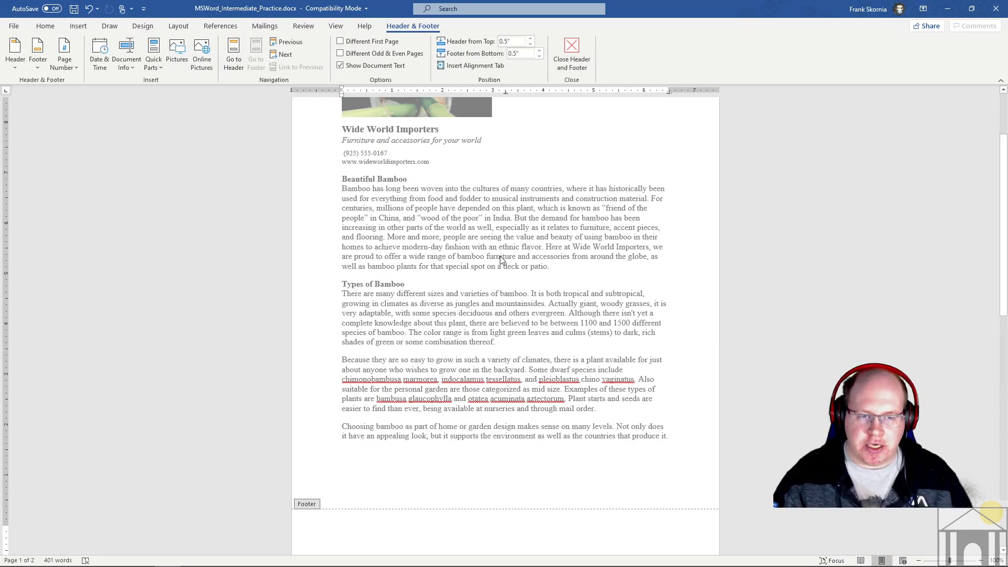
pyautogui.scroll(2, 472, 236)
pyautogui.click(365, 145)
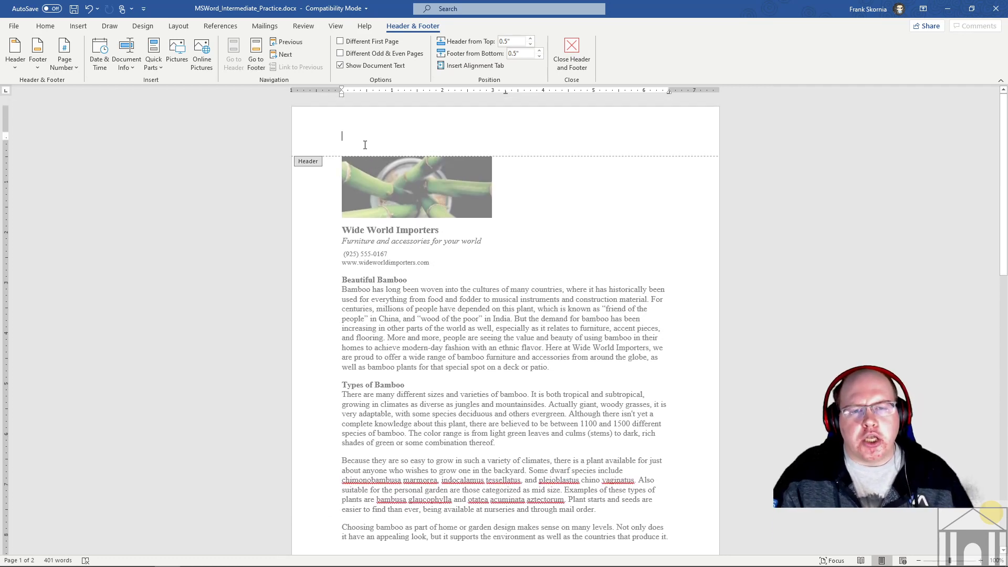
# Step: Enter the text "Whatever you want" in the first page's header
pyautogui.scroll(-2, 366, 145)
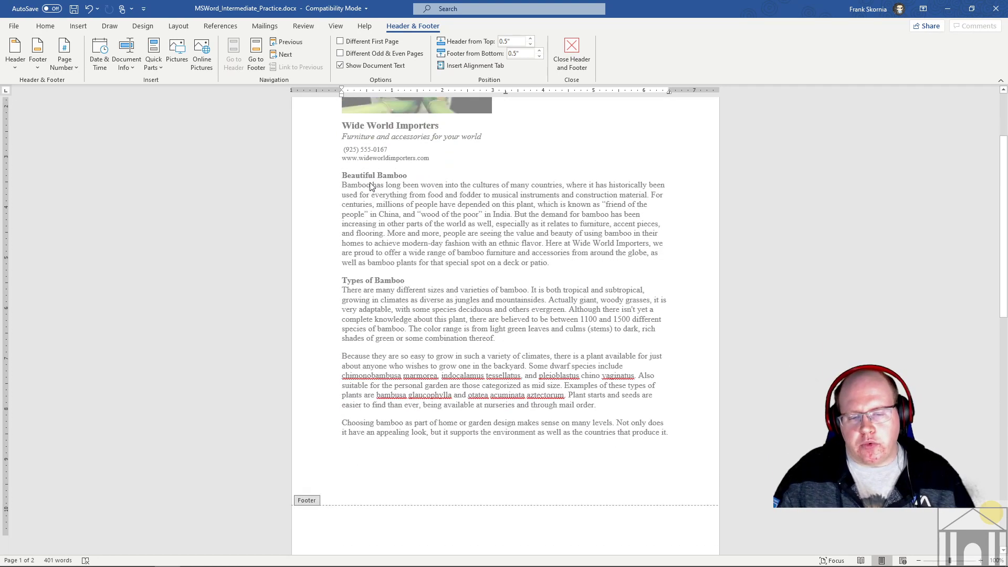
pyautogui.scroll(2, 369, 216)
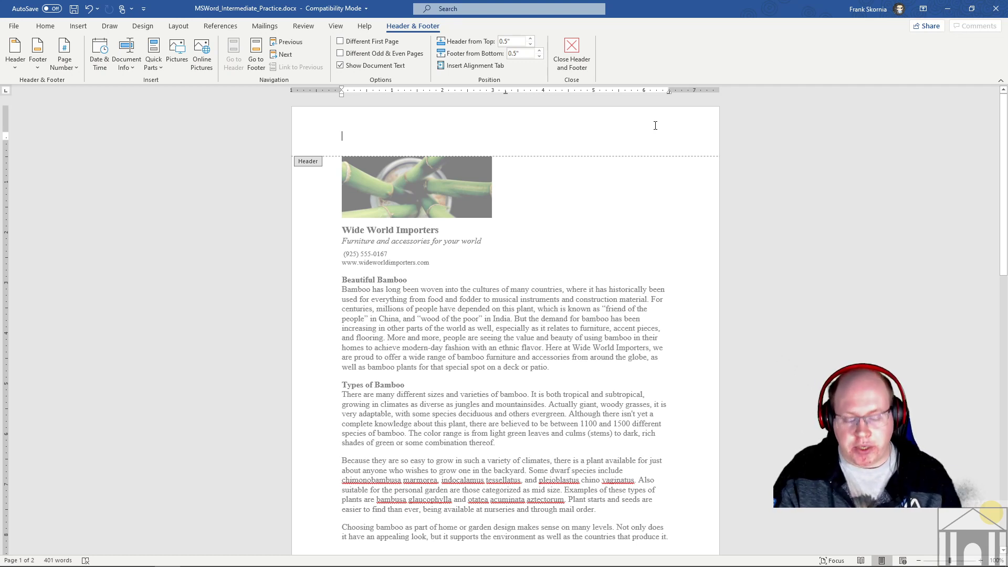
pyautogui.write('jh')
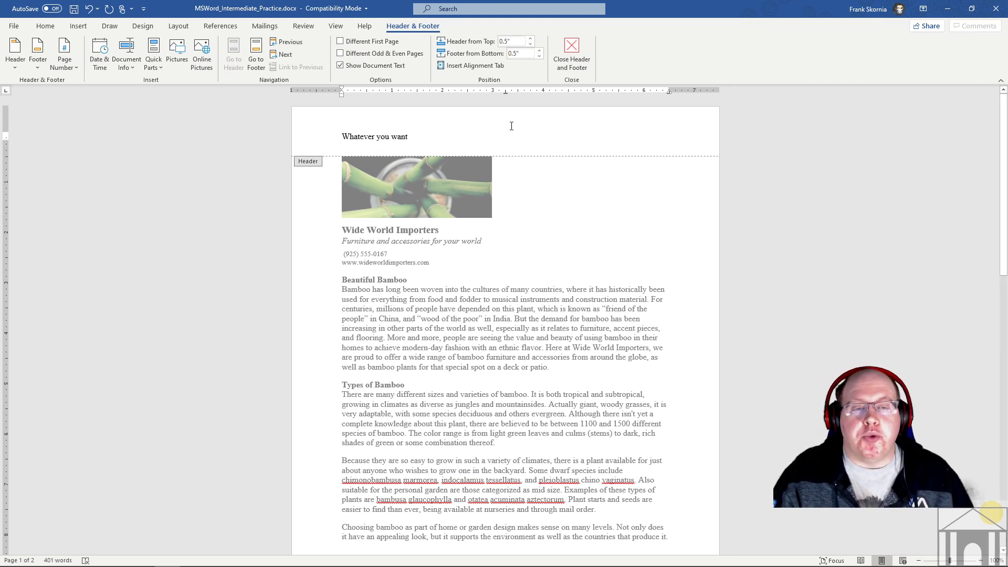
# Step: Make the header text "Whatever you want" bold and set its font to Abadi
pyautogui.moveTo(402, 129); pyautogui.dragTo(341, 136)
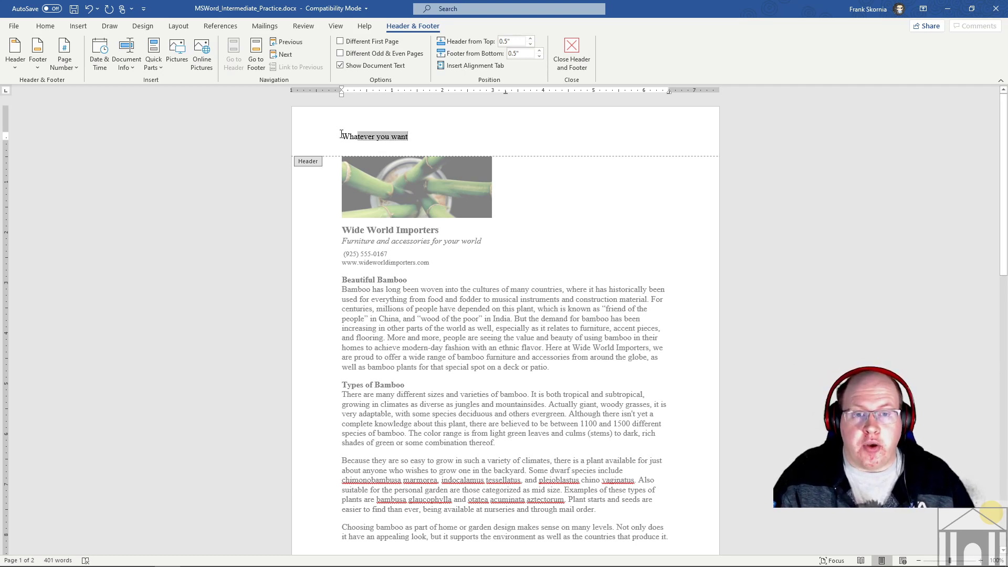
pyautogui.click(45, 26)
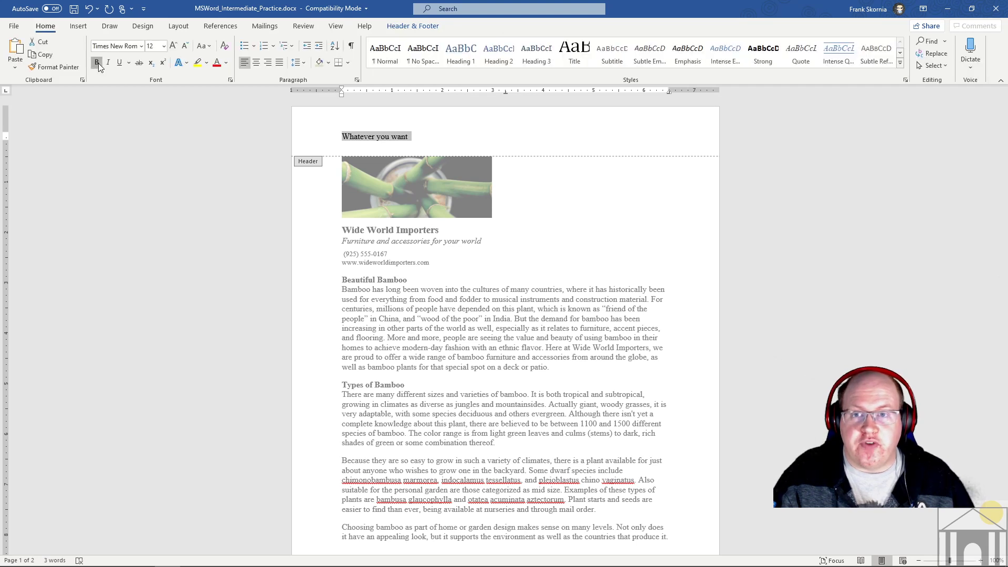
pyautogui.click(96, 63)
pyautogui.click(141, 46)
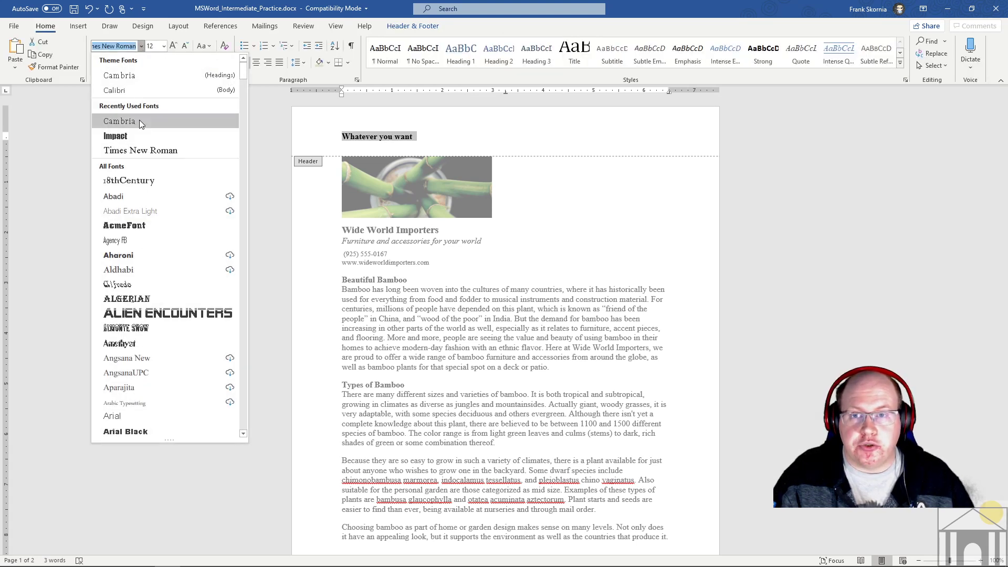
pyautogui.click(128, 194)
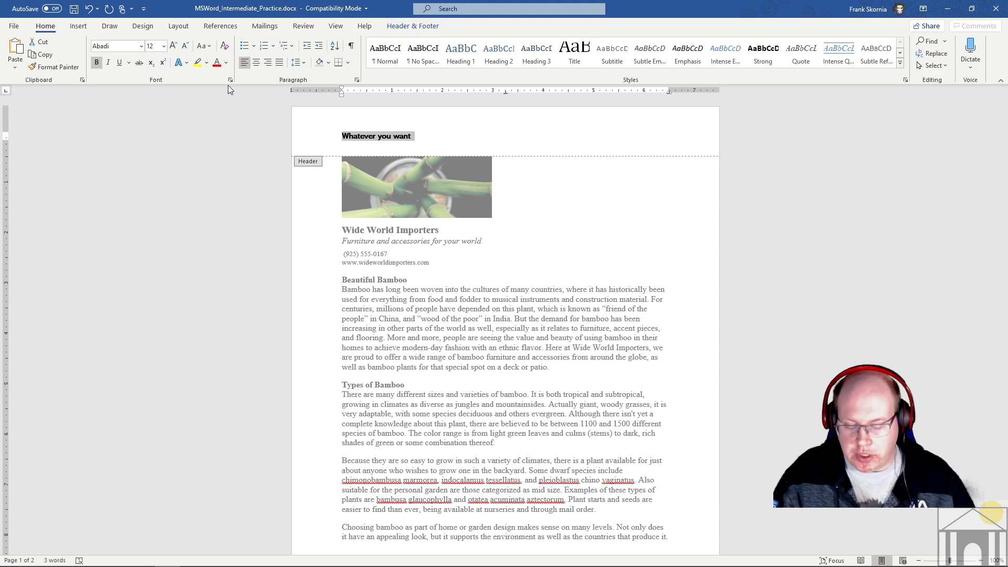
# Step: Undo the header text's font change and remove its bold formatting
pyautogui.hotkey('ctrl', 'z')
pyautogui.click(99, 64)
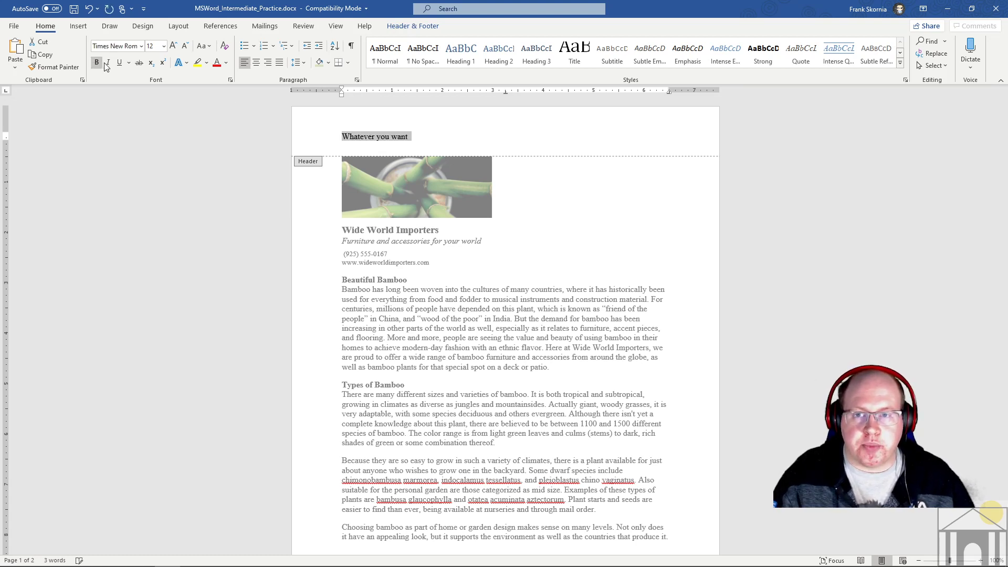
pyautogui.click(107, 63)
pyautogui.click(106, 64)
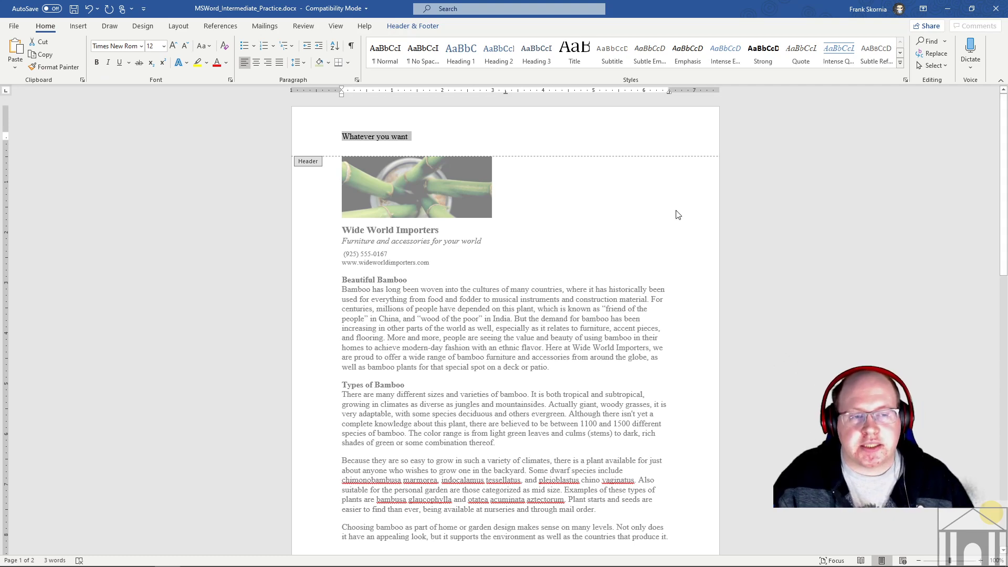
# Step: Delete the text "Whatever you want" from the page header, leaving the header empty
pyautogui.scroll(-10, 707, 218)
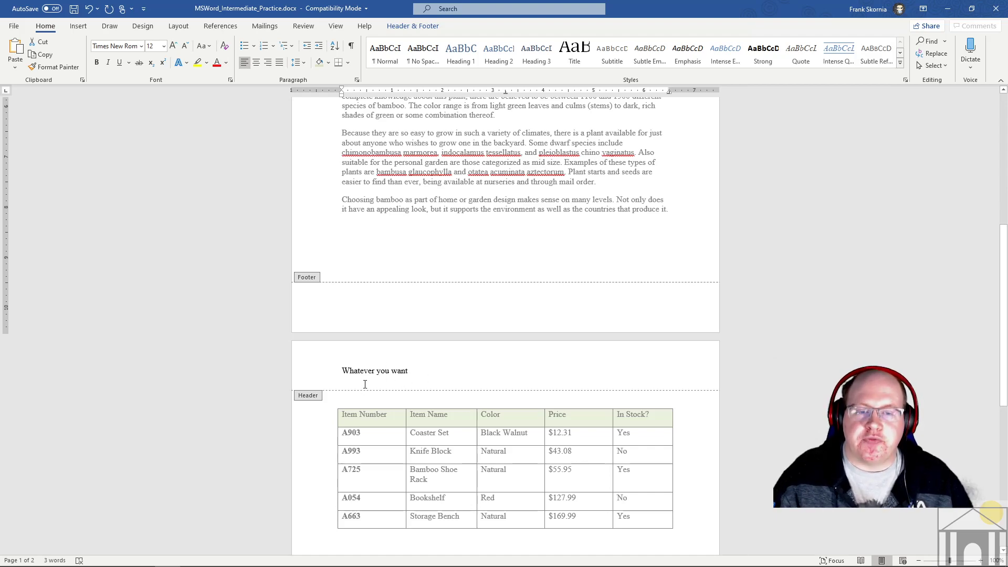
pyautogui.scroll(10, 473, 342)
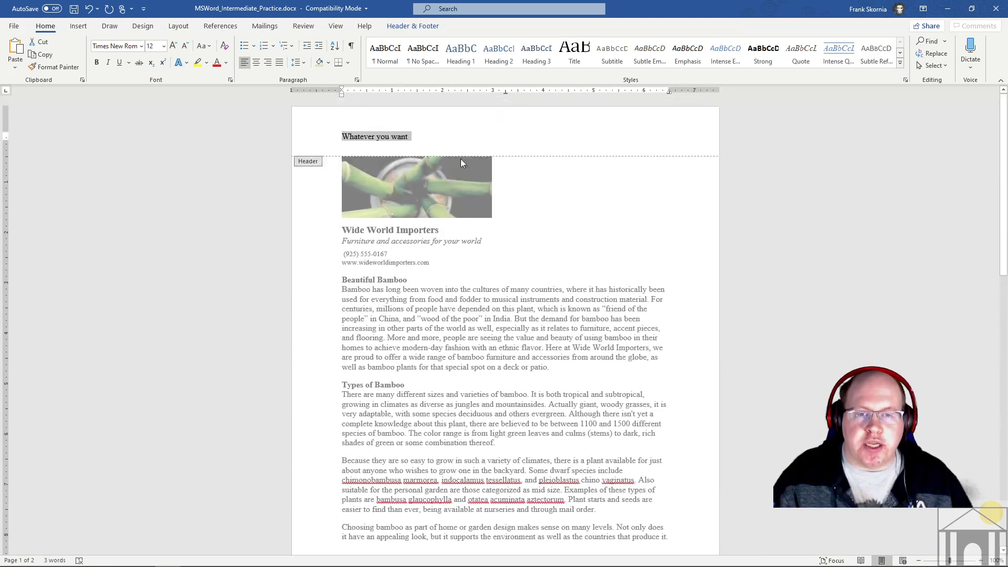
pyautogui.scroll(-10, 366, 181)
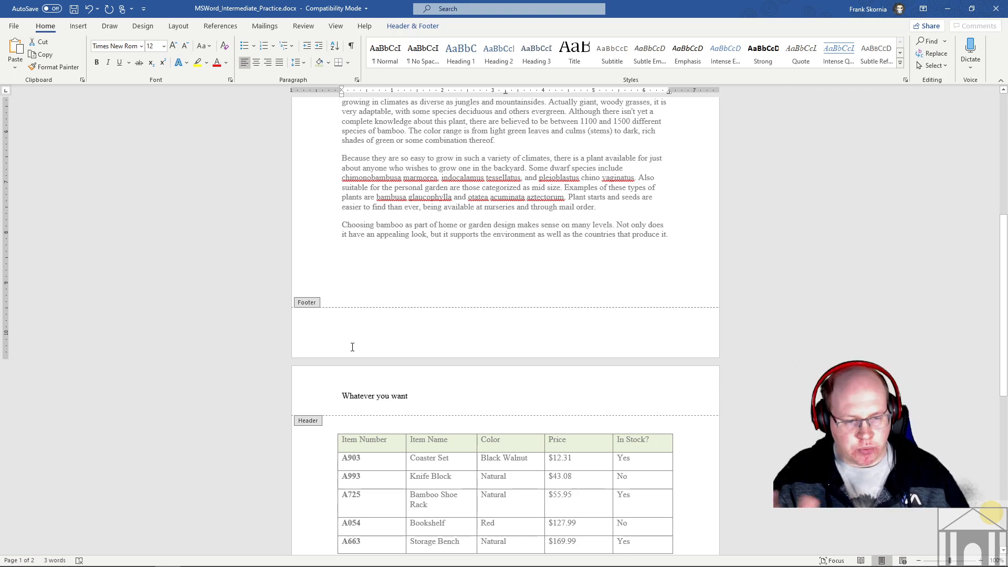
pyautogui.scroll(10, 435, 316)
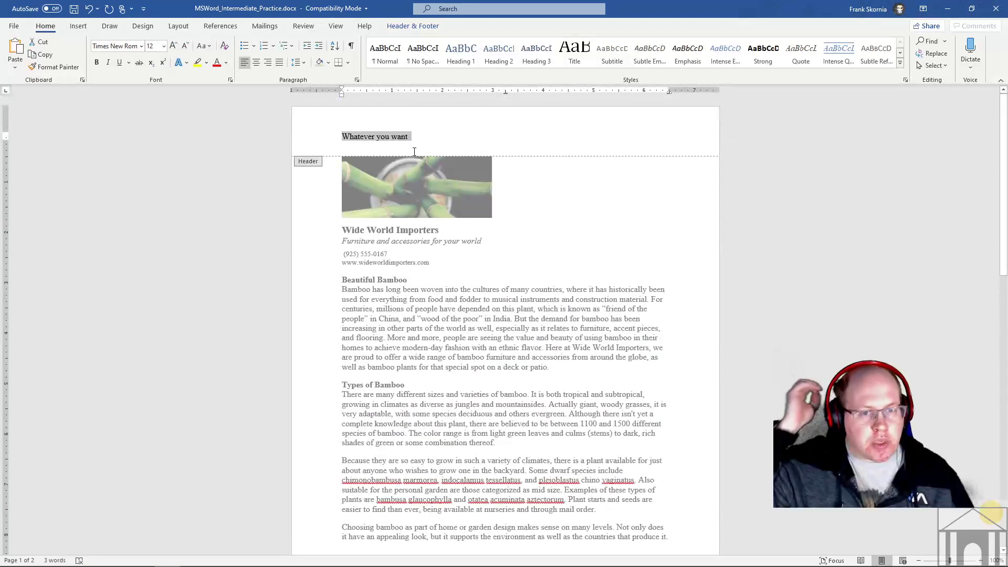
pyautogui.click(434, 138)
pyautogui.moveTo(434, 138); pyautogui.dragTo(321, 139)
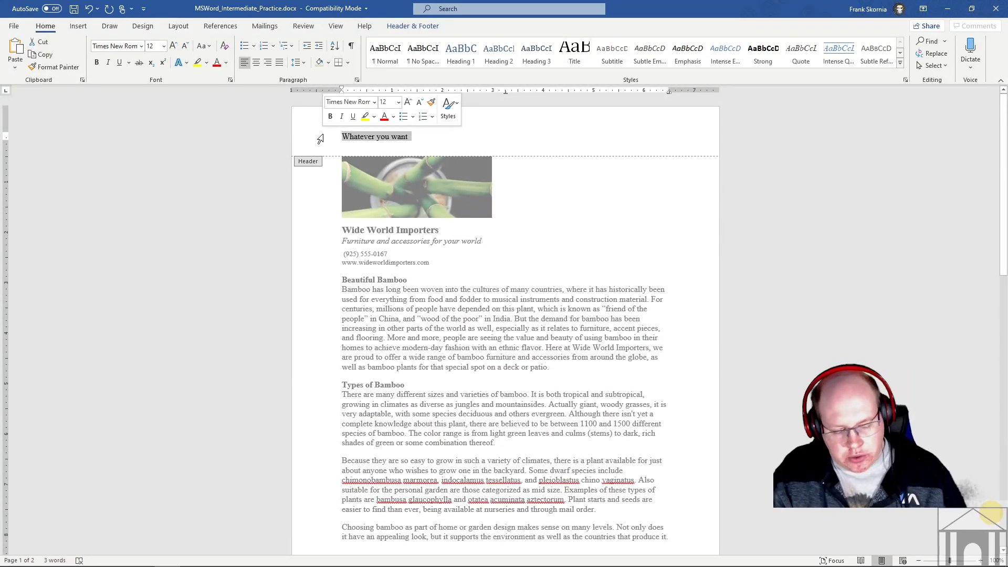
pyautogui.press('BackSpace')
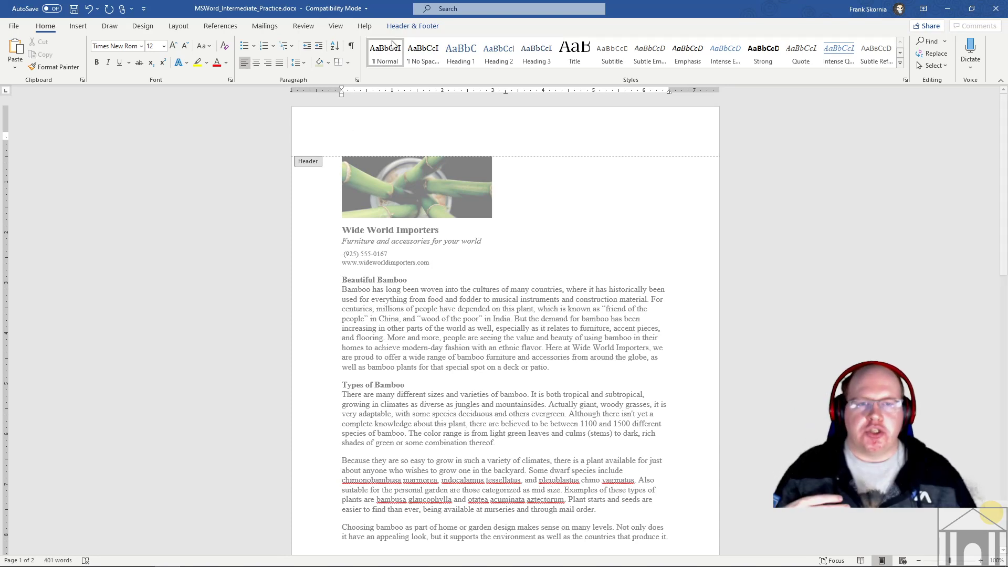
# Step: Examine the built-in header and footer designs available for the document
pyautogui.click(404, 27)
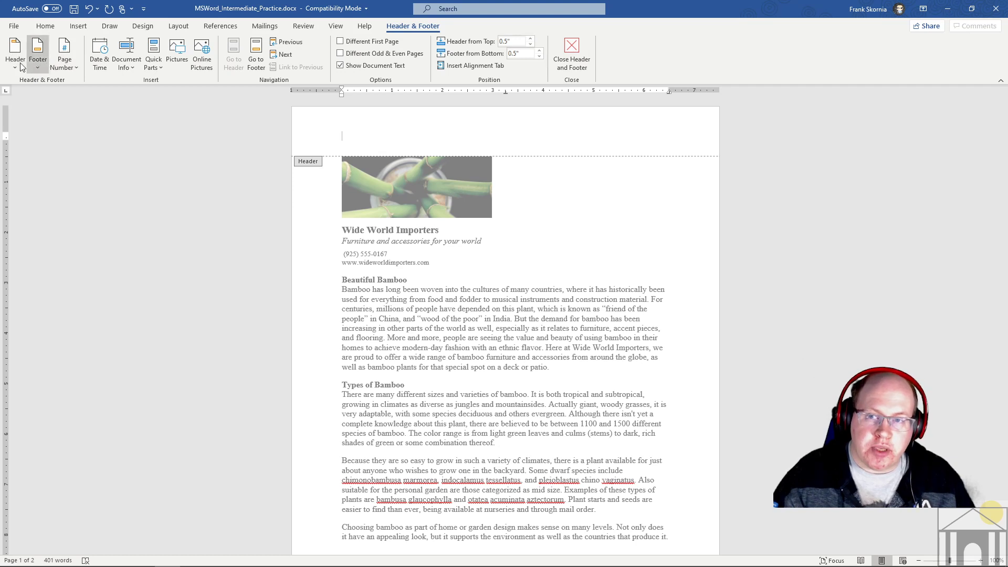
pyautogui.click(79, 26)
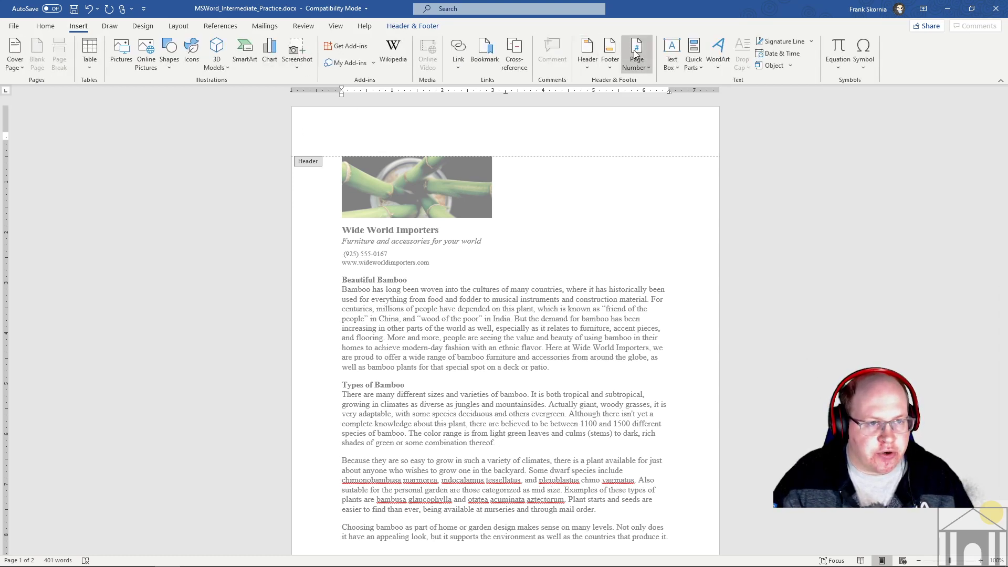
pyautogui.click(413, 25)
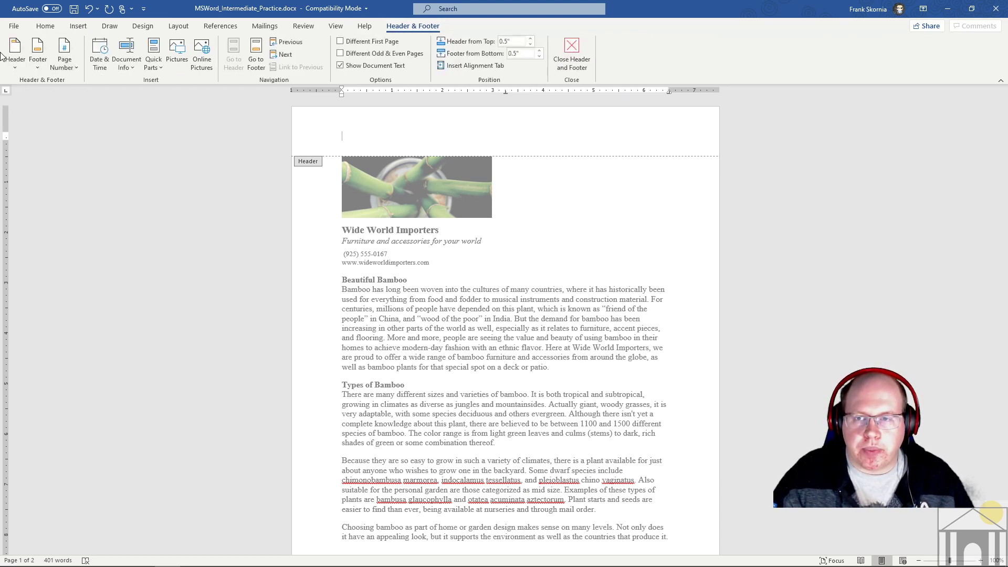
pyautogui.click(16, 66)
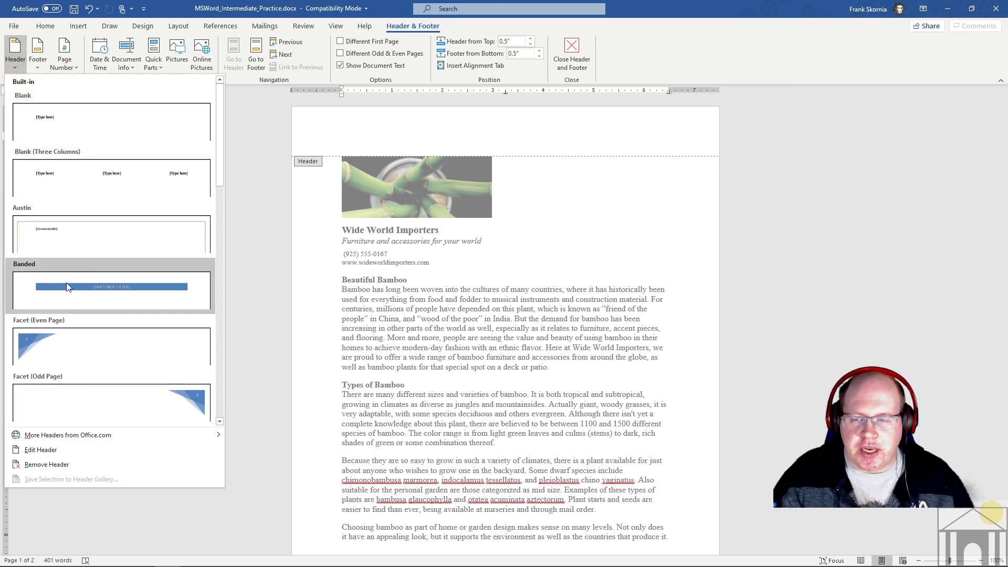
pyautogui.scroll(-10, 159, 310)
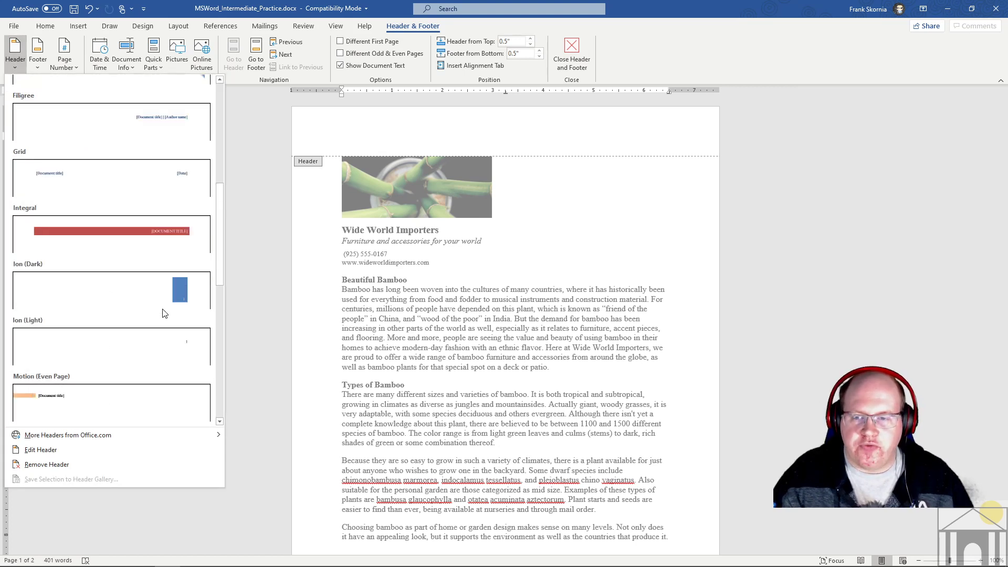
pyautogui.scroll(-2, 159, 310)
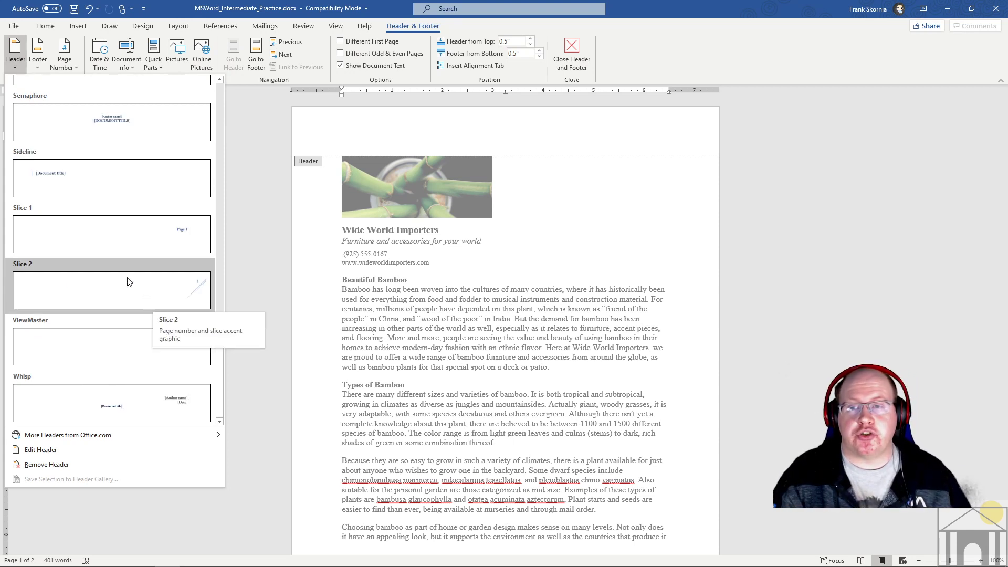
pyautogui.click(40, 63)
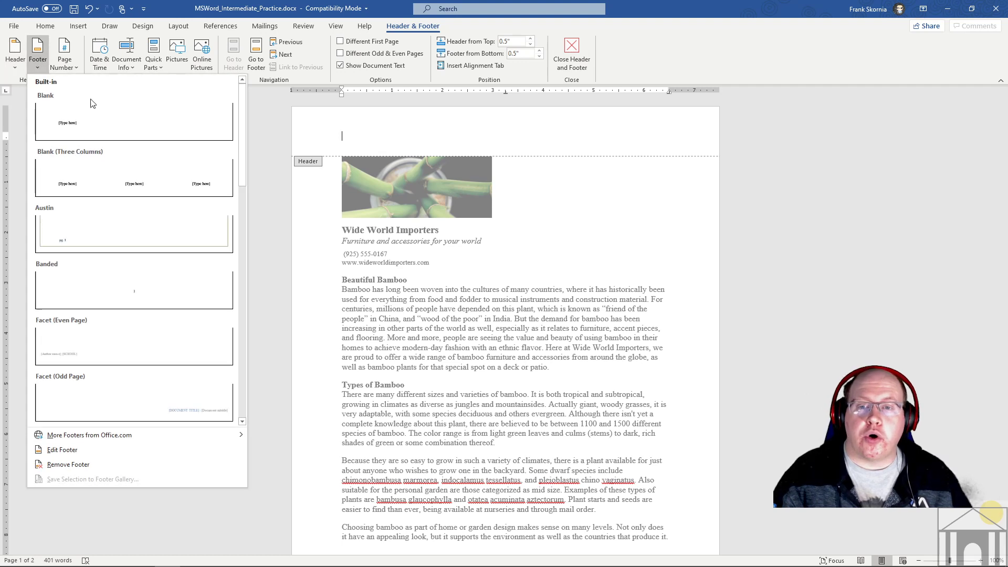
pyautogui.scroll(-5, 180, 219)
pyautogui.scroll(-5, 153, 275)
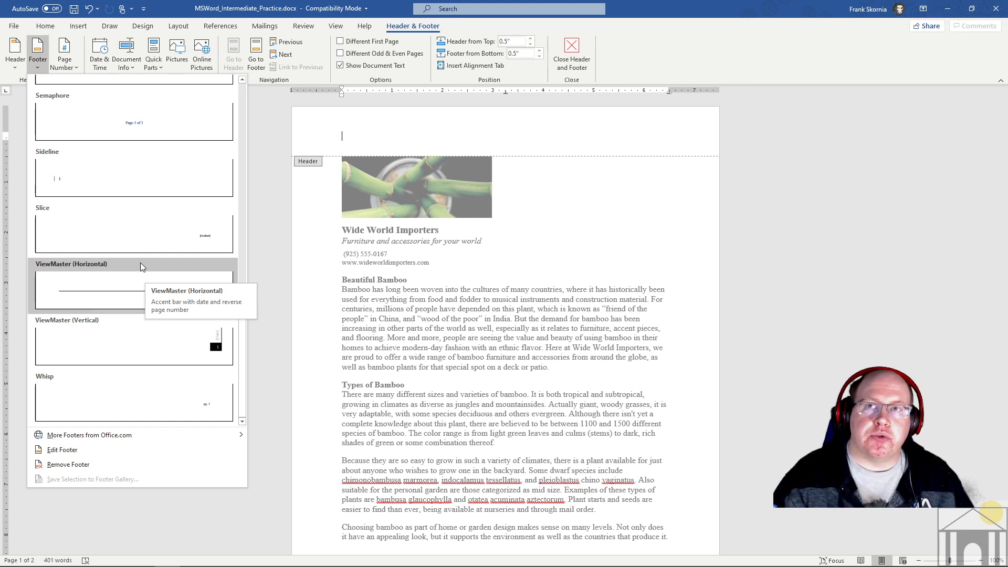
pyautogui.scroll(14, 140, 262)
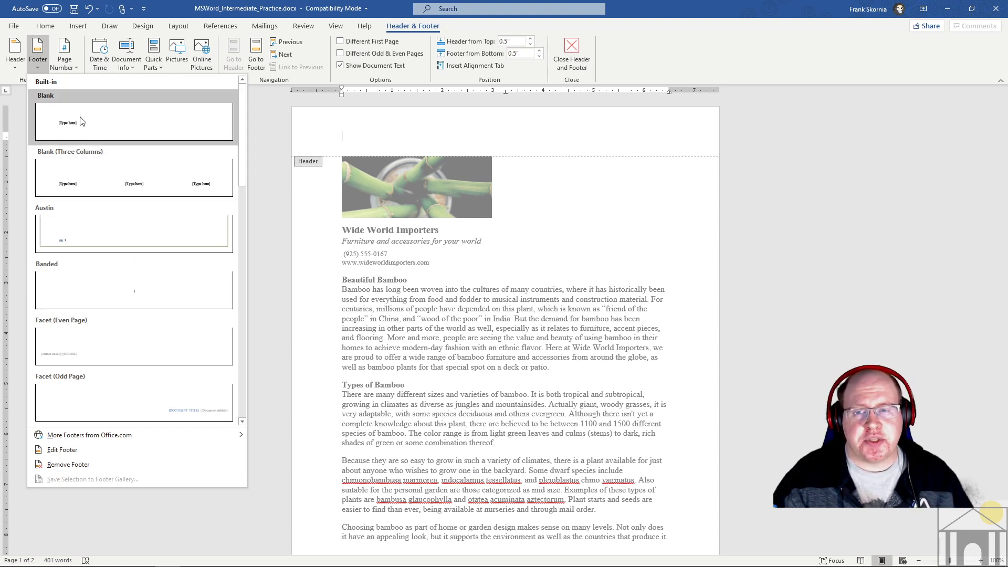
pyautogui.click(11, 53)
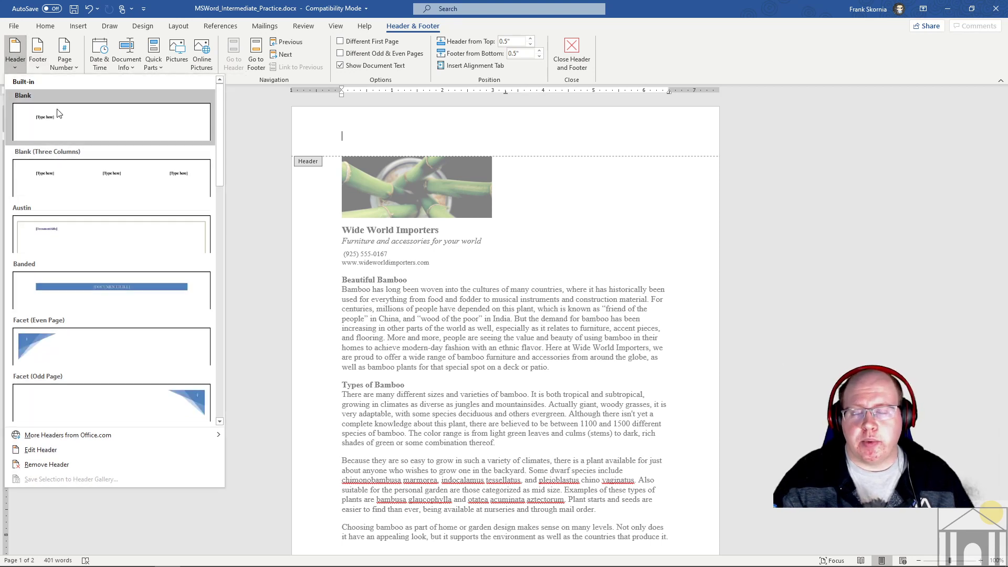
pyautogui.scroll(-3, 94, 273)
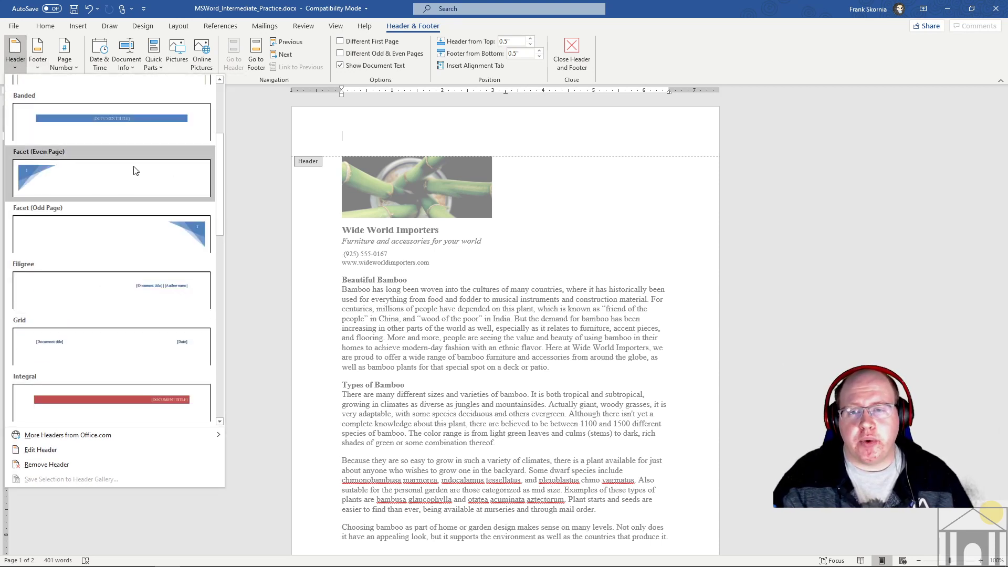
pyautogui.scroll(3, 133, 319)
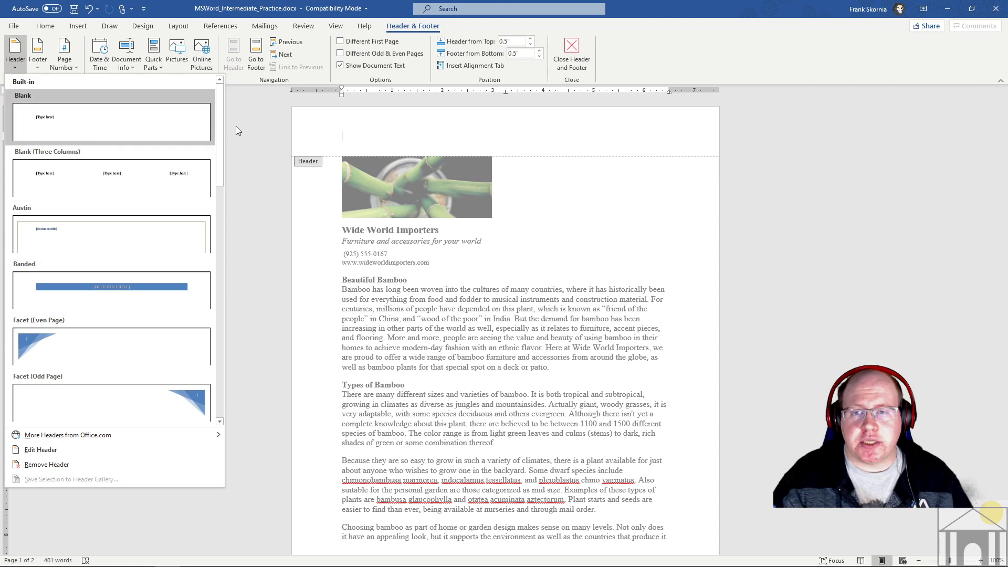
pyautogui.click(377, 139)
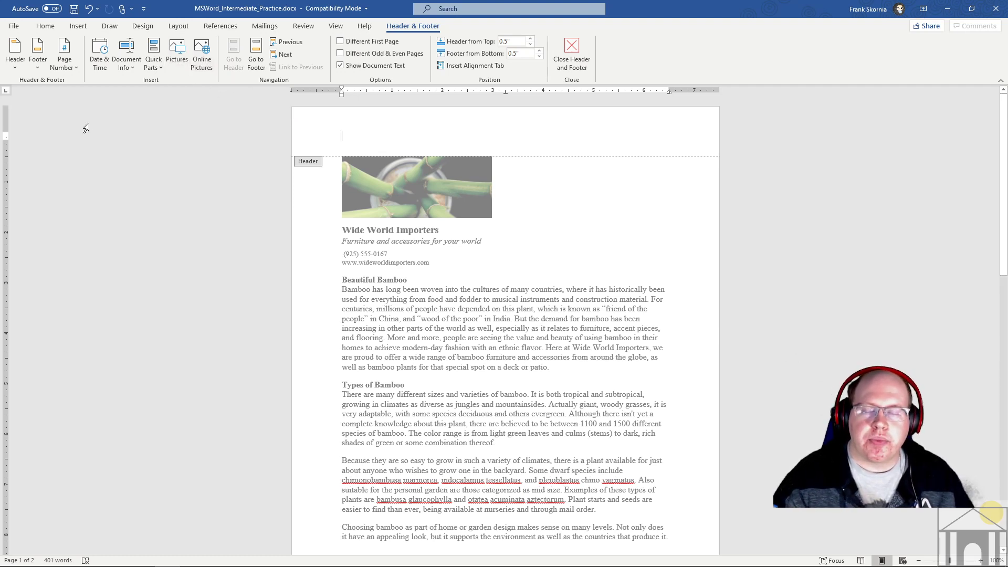
# Step: Insert the date in the header in the "Tuesday, April 7, 2020" format and undo the insertion
pyautogui.click(97, 56)
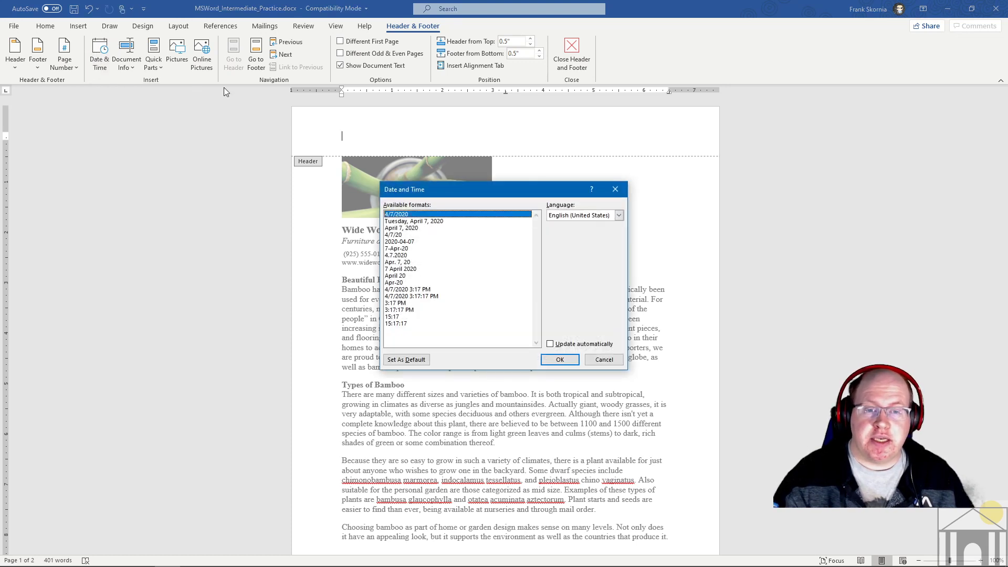
pyautogui.click(401, 242)
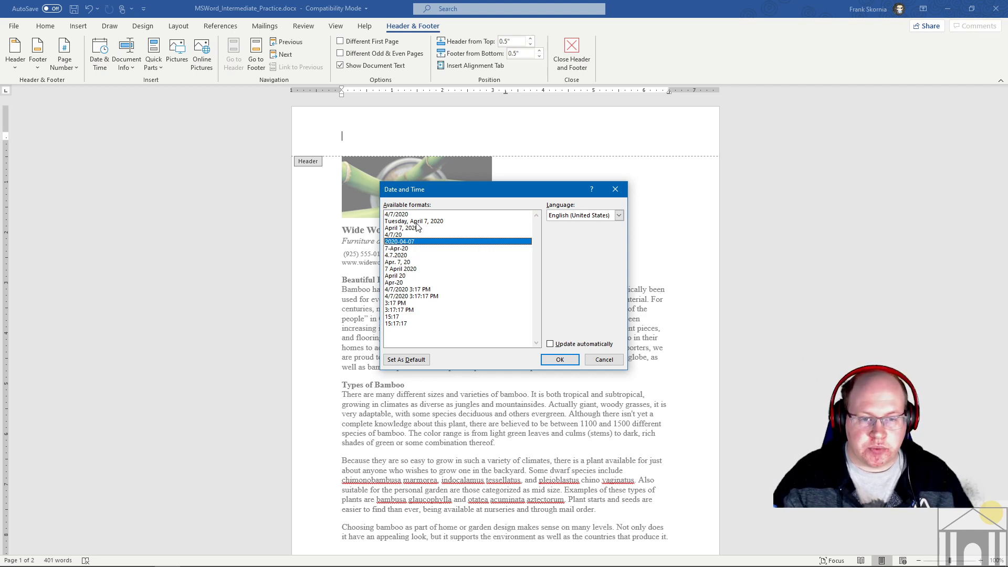
pyautogui.click(416, 222)
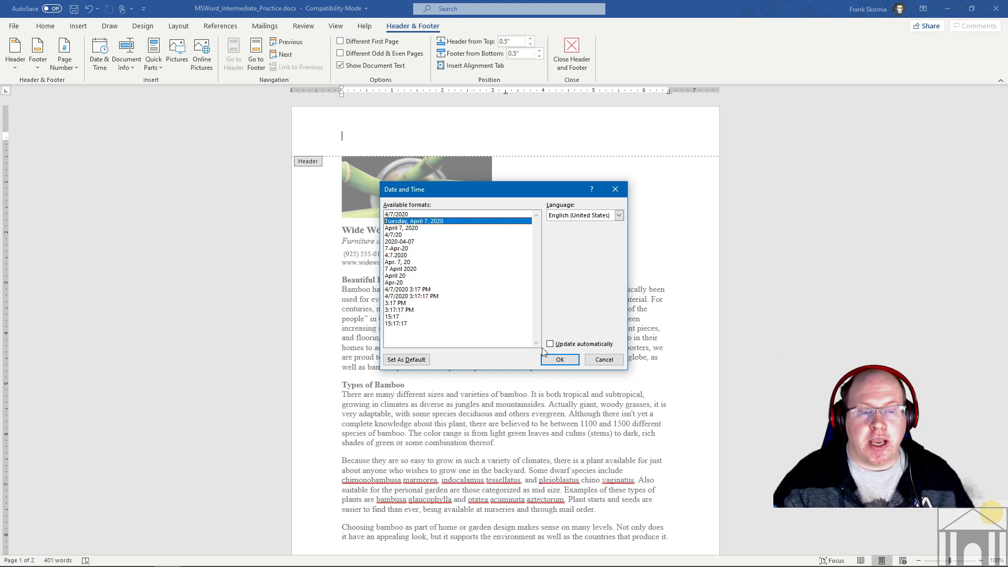
pyautogui.click(560, 360)
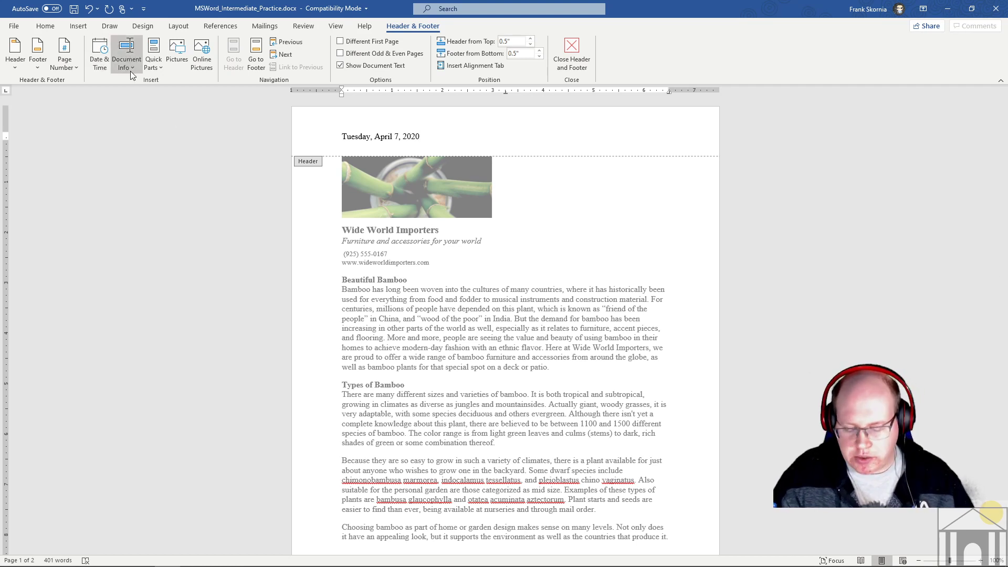
pyautogui.hotkey('ctrl', 'z')
pyautogui.click(103, 58)
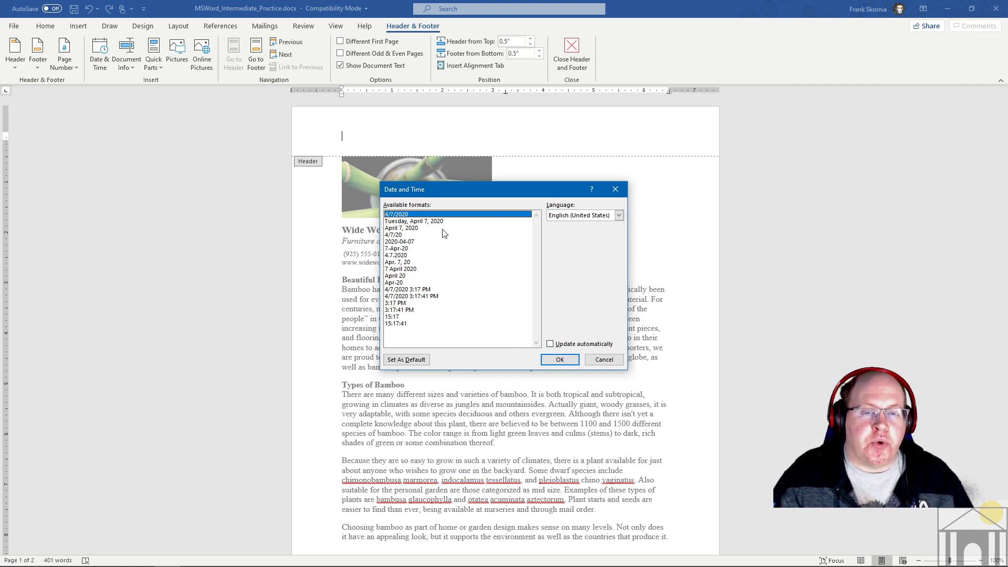
pyautogui.click(430, 223)
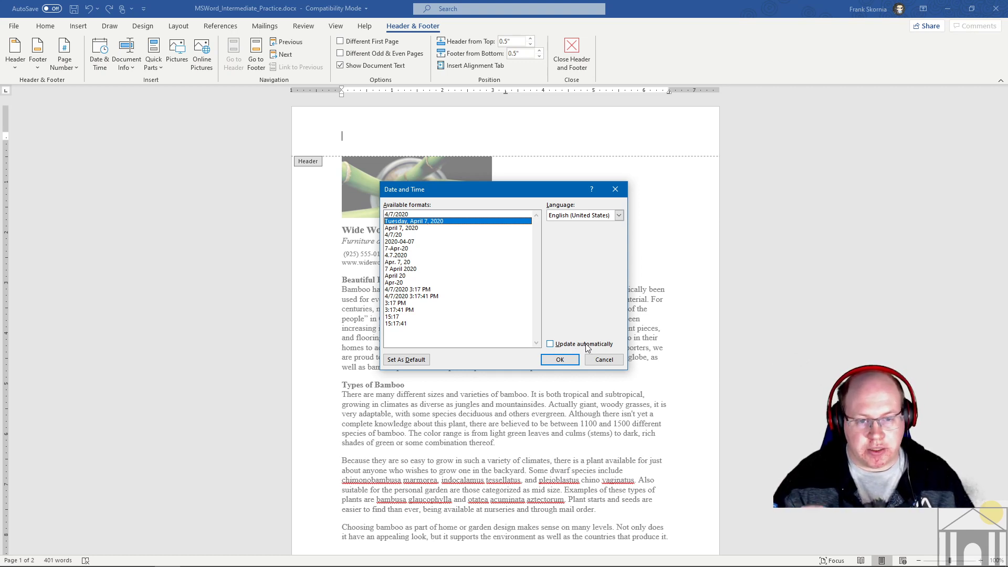
pyautogui.click(604, 360)
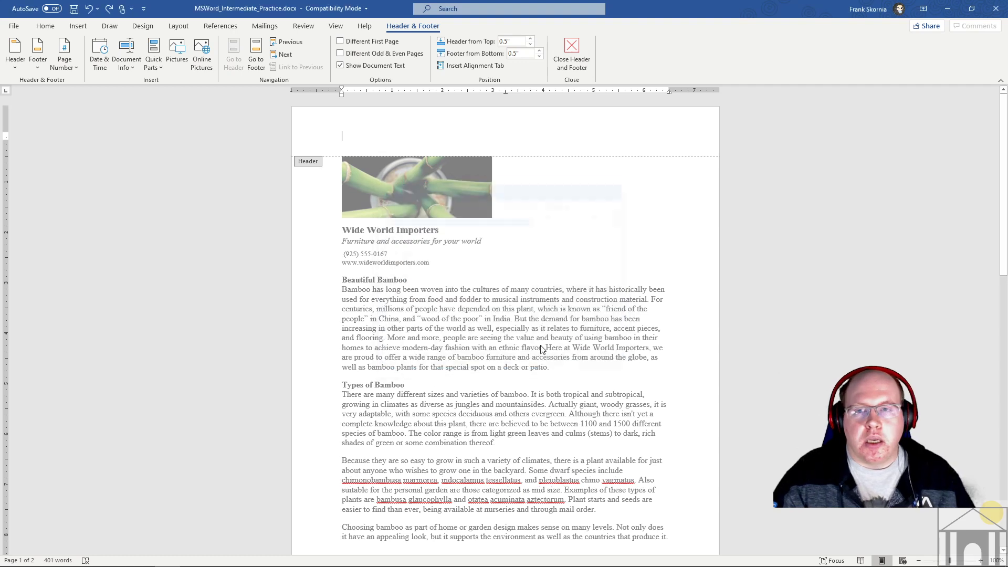
pyautogui.click(133, 64)
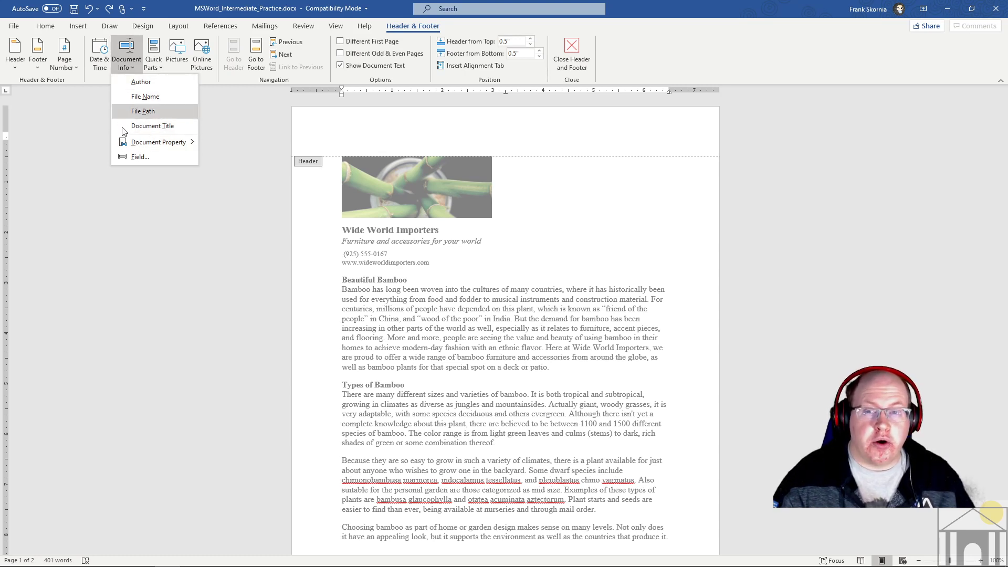
pyautogui.click(209, 124)
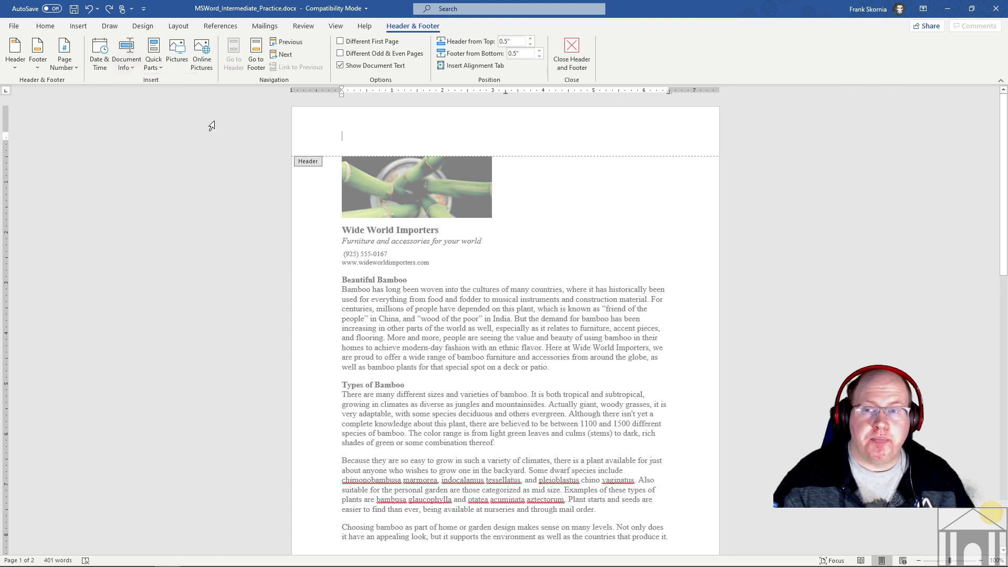
# Step: Add the author's full name to the document's properties
pyautogui.click(15, 30)
pyautogui.click(30, 125)
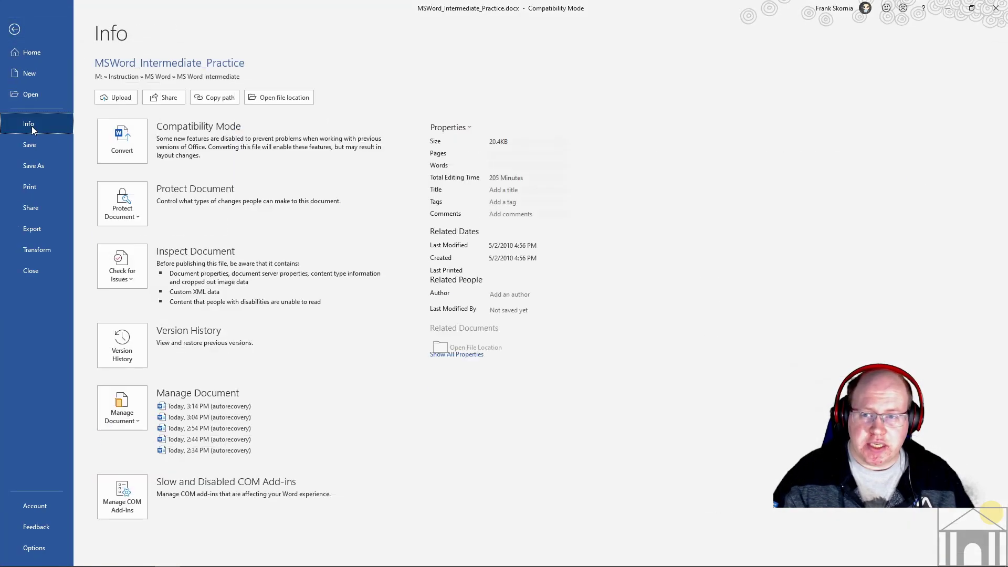
pyautogui.click(14, 28)
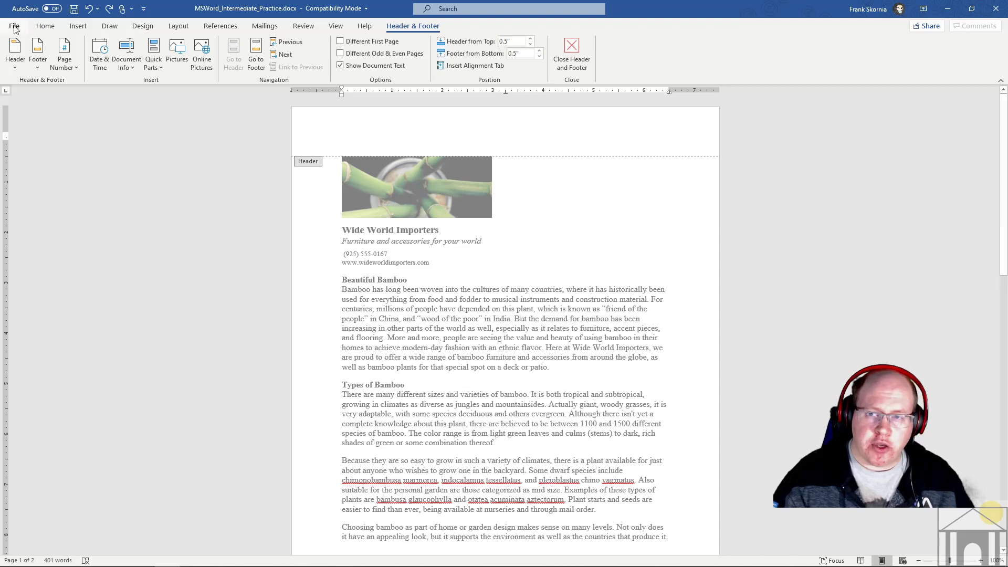
pyautogui.click(16, 28)
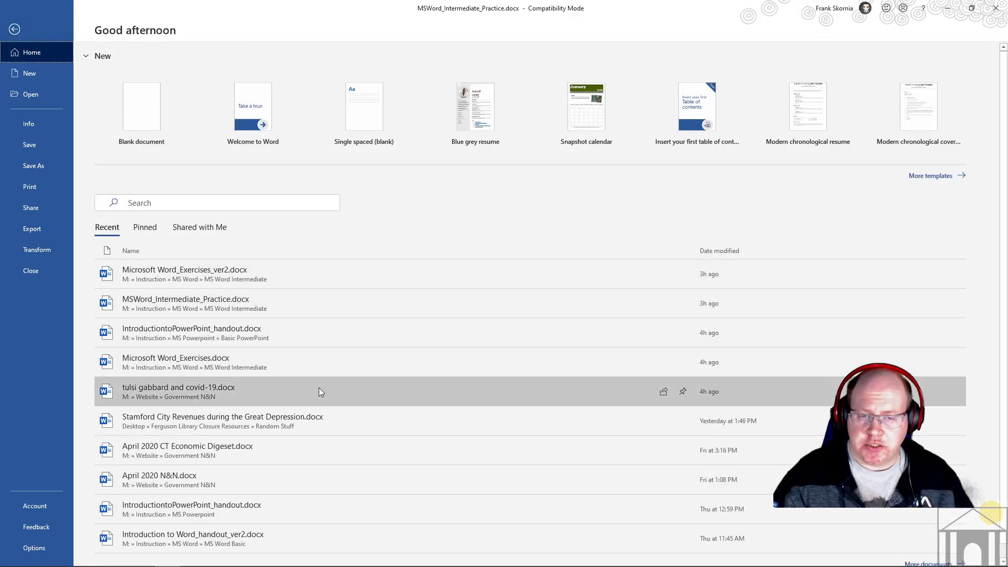
pyautogui.click(29, 125)
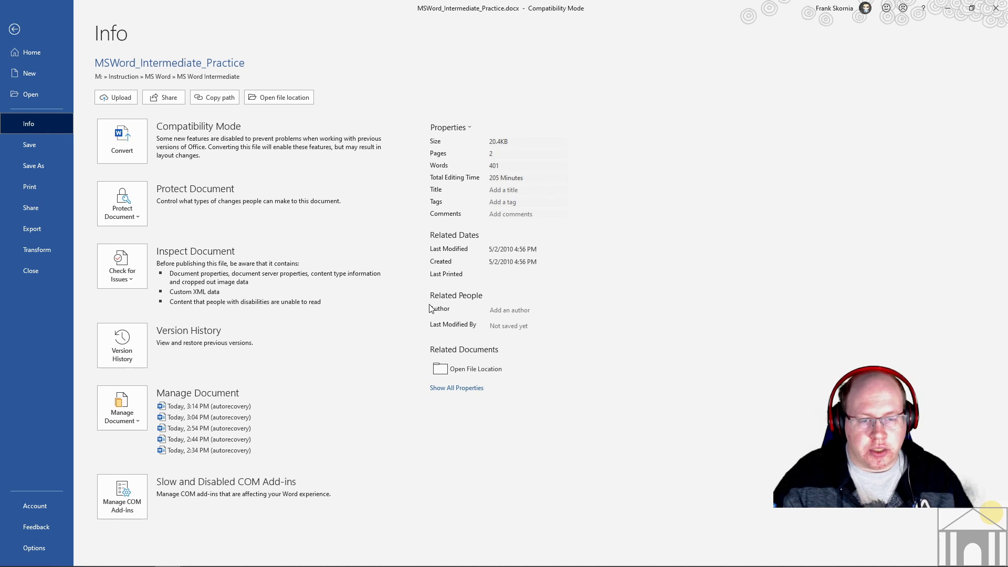
pyautogui.click(498, 311)
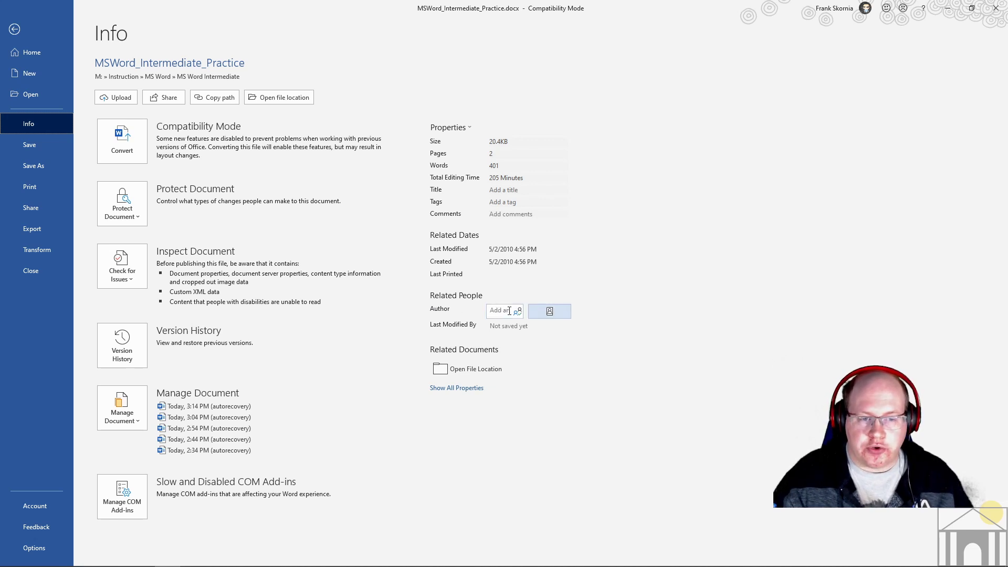
pyautogui.click(500, 311)
pyautogui.write('F')
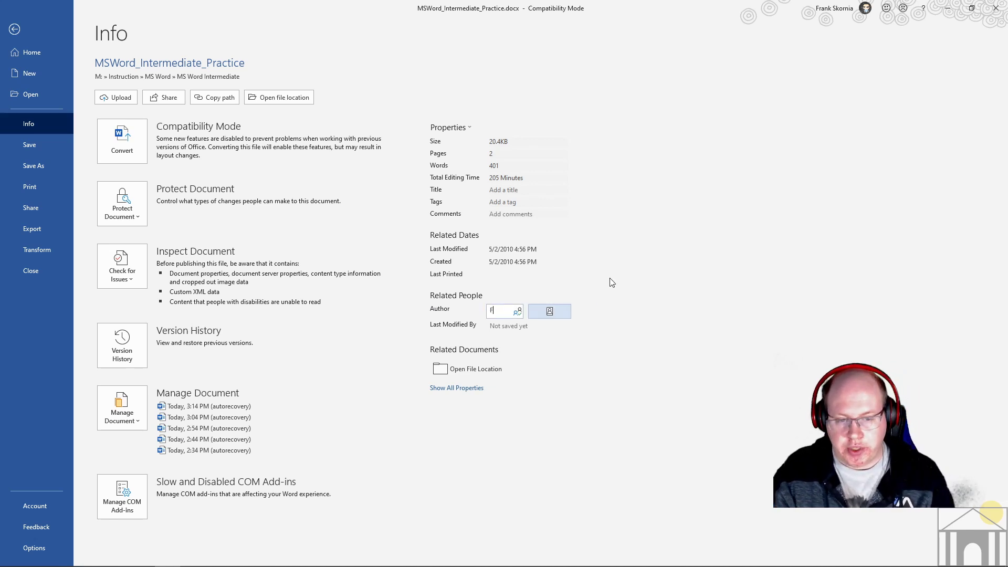
pyautogui.write('rank Skornia')
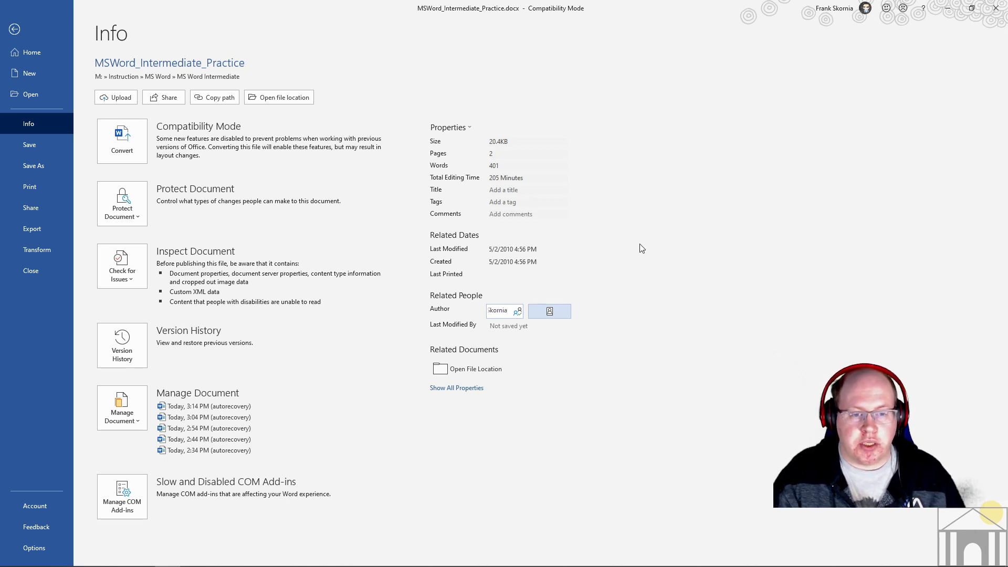
pyautogui.press('Return')
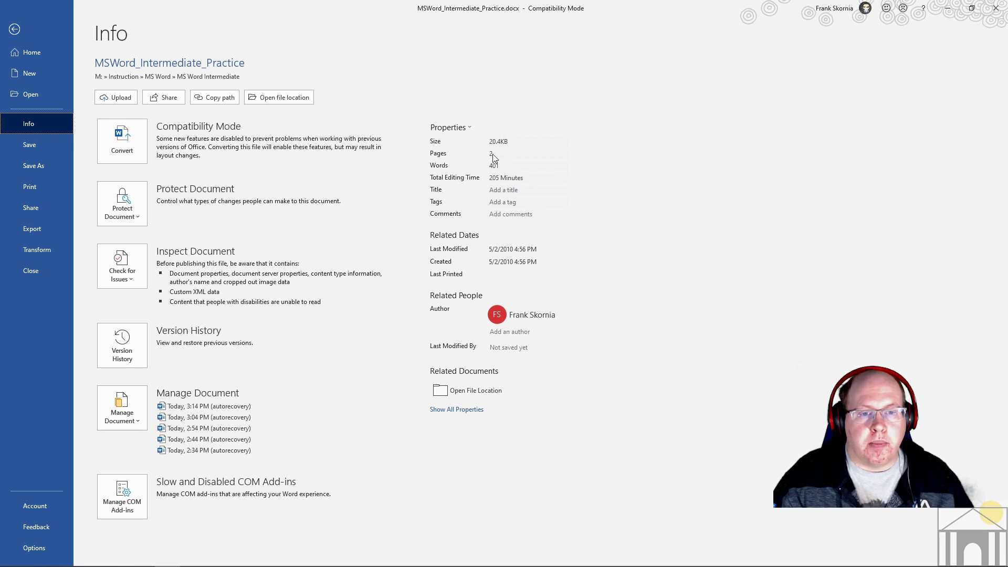
# Step: Set the document's title property to "Intermediate MS Word" and return to the document
pyautogui.click(505, 189)
pyautogui.write('In')
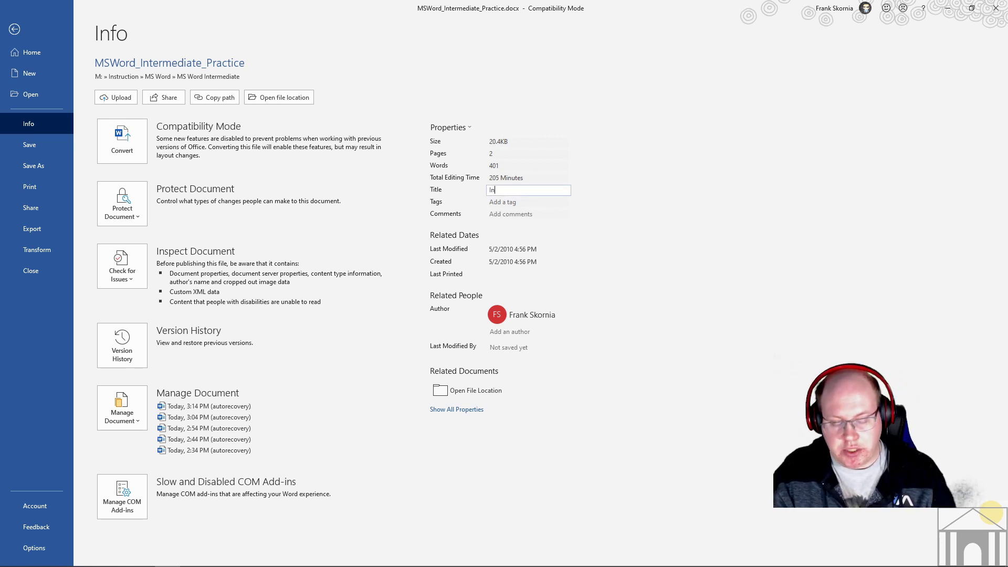
pyautogui.write('termediate MS Word')
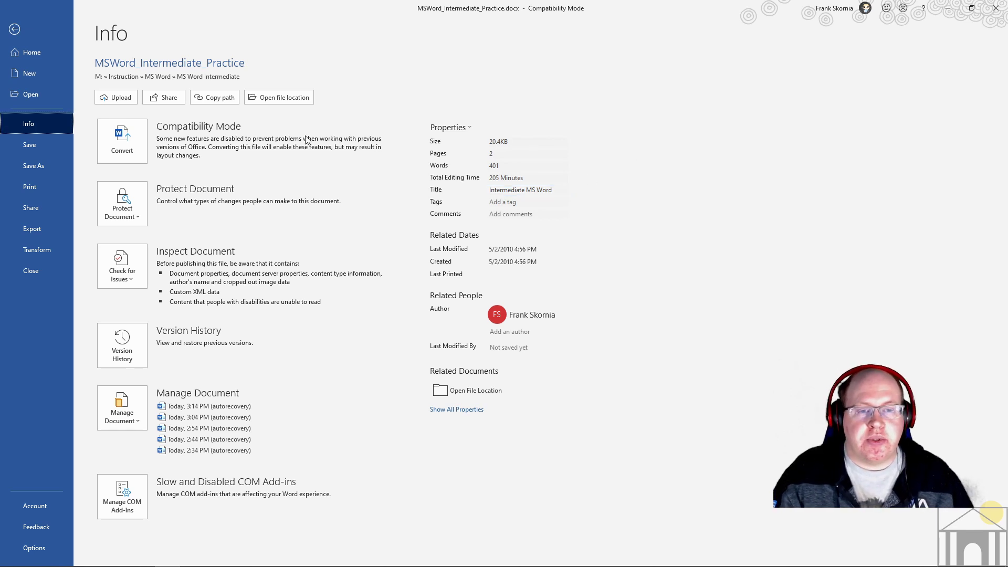
pyautogui.click(14, 29)
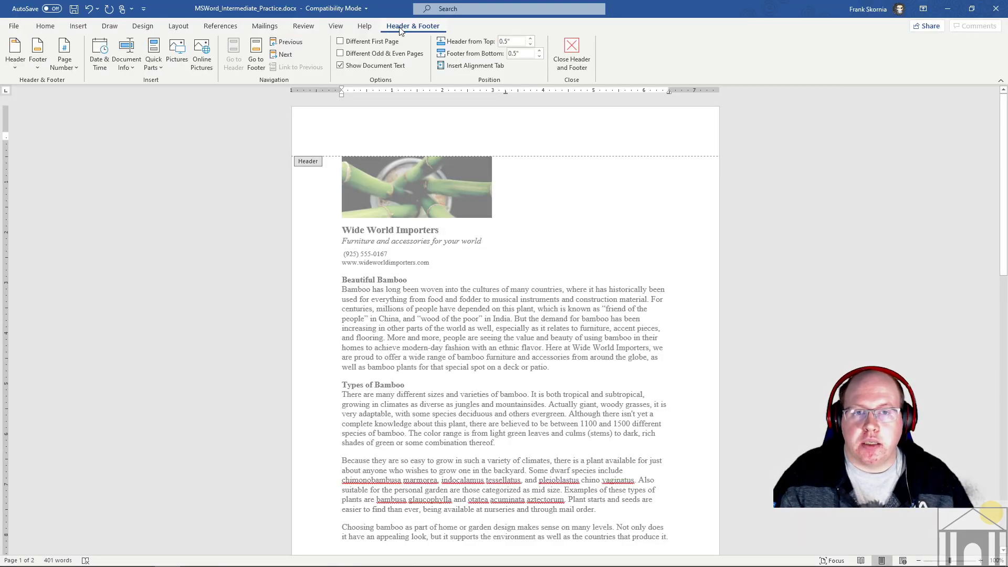
# Step: Insert the Author document info field in the header and place the insertion point farther right on the same line
pyautogui.click(127, 59)
pyautogui.click(142, 84)
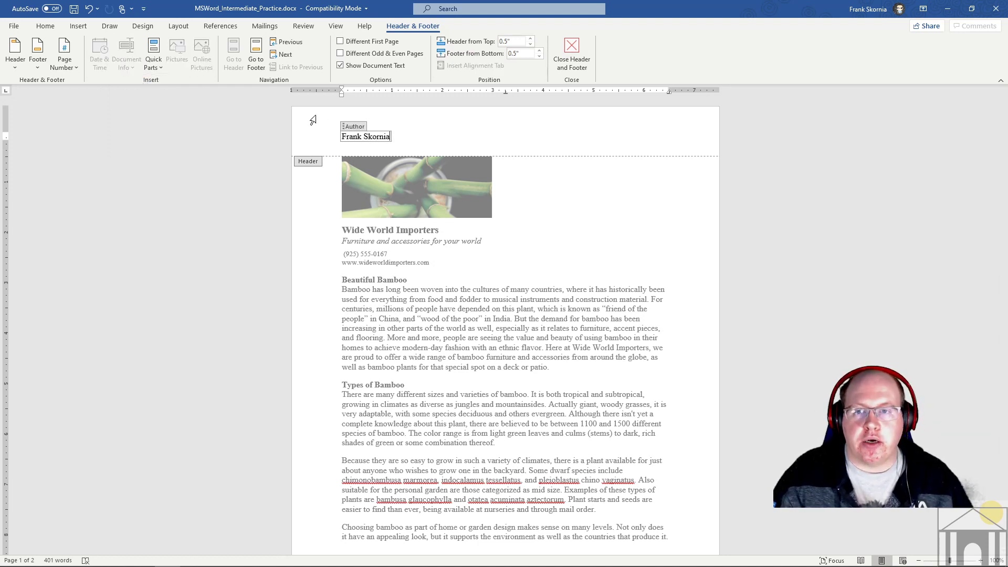
pyautogui.doubleClick(451, 136)
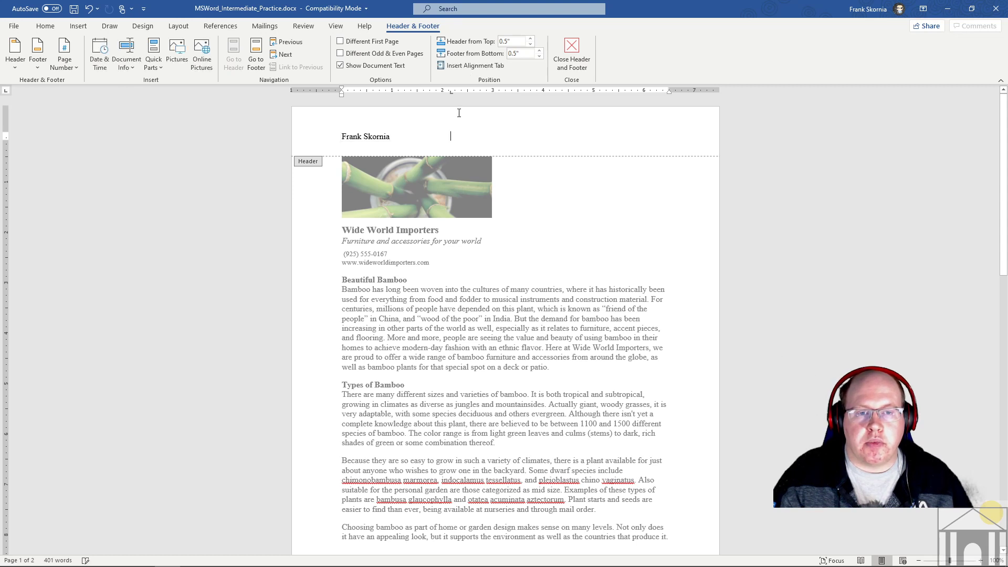
# Step: Insert the Document Title info field in the header, to the right of the author field
pyautogui.click(133, 69)
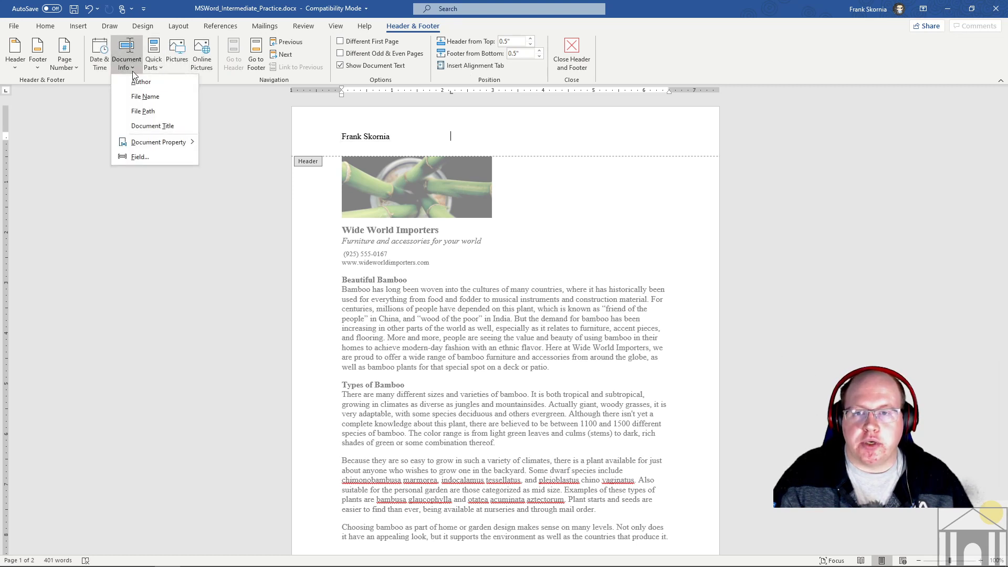
pyautogui.click(140, 126)
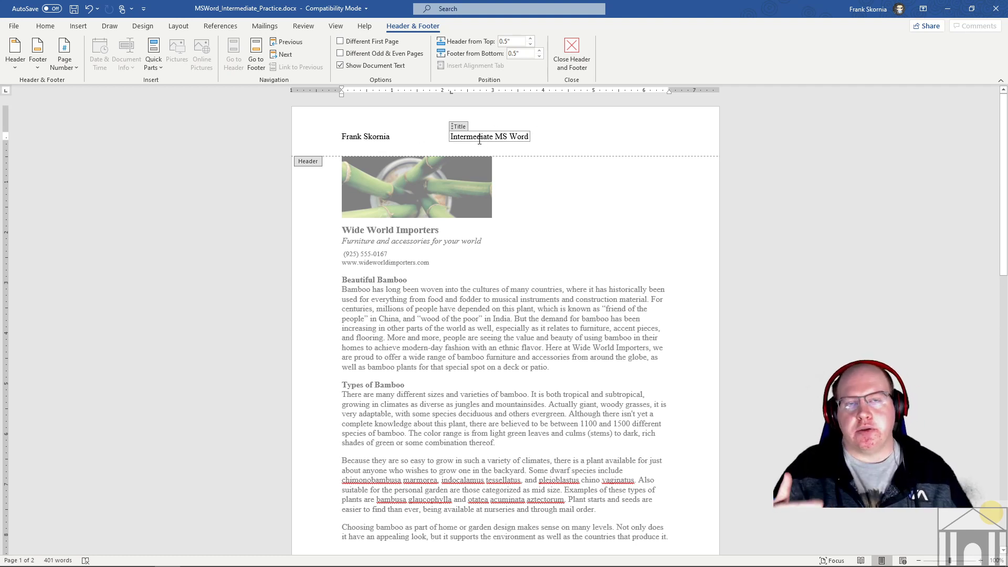
pyautogui.click(537, 137)
pyautogui.click(522, 137)
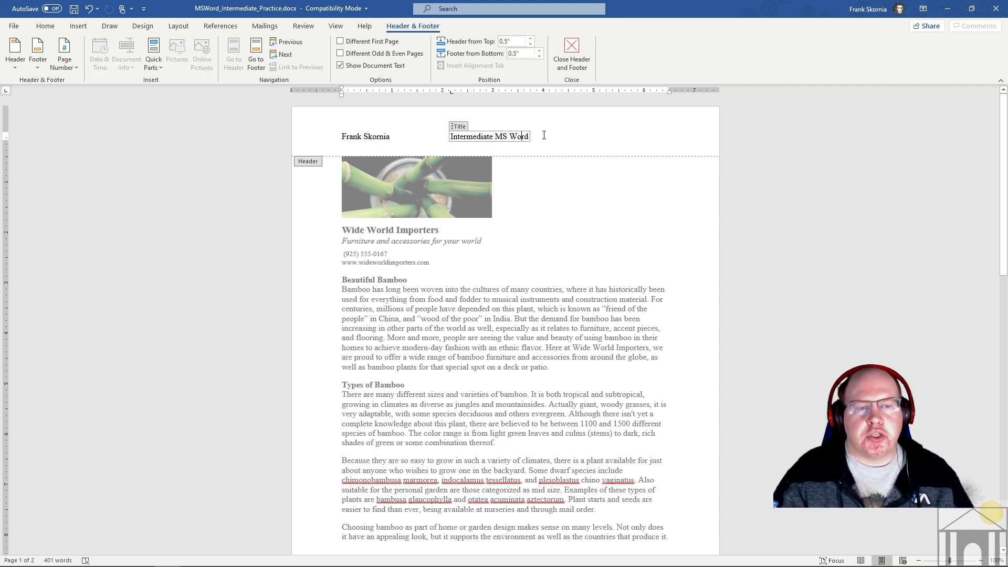
# Step: Remove the title and author fields so that the header is empty
pyautogui.click(460, 130)
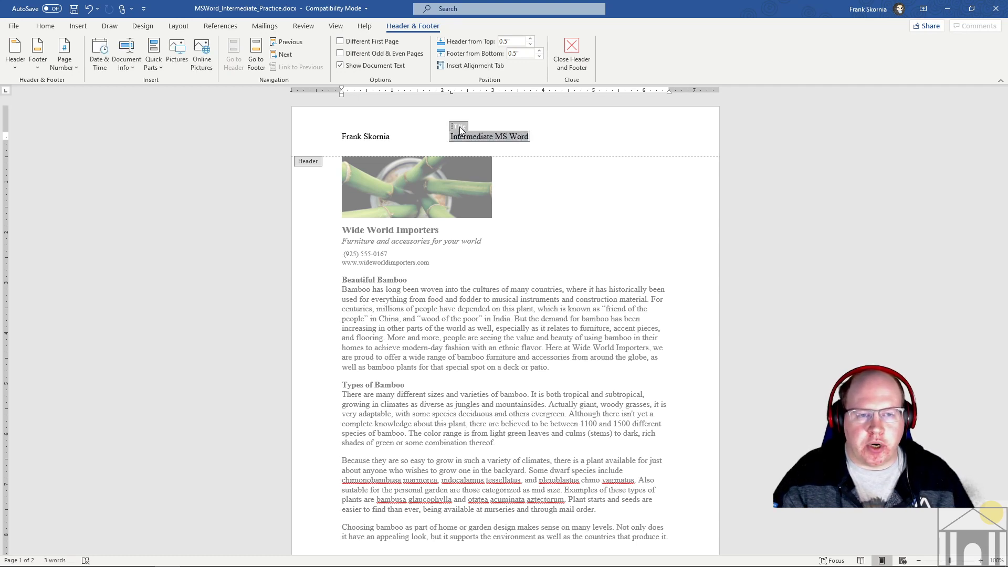
pyautogui.hotkey('ctrl', 'z')
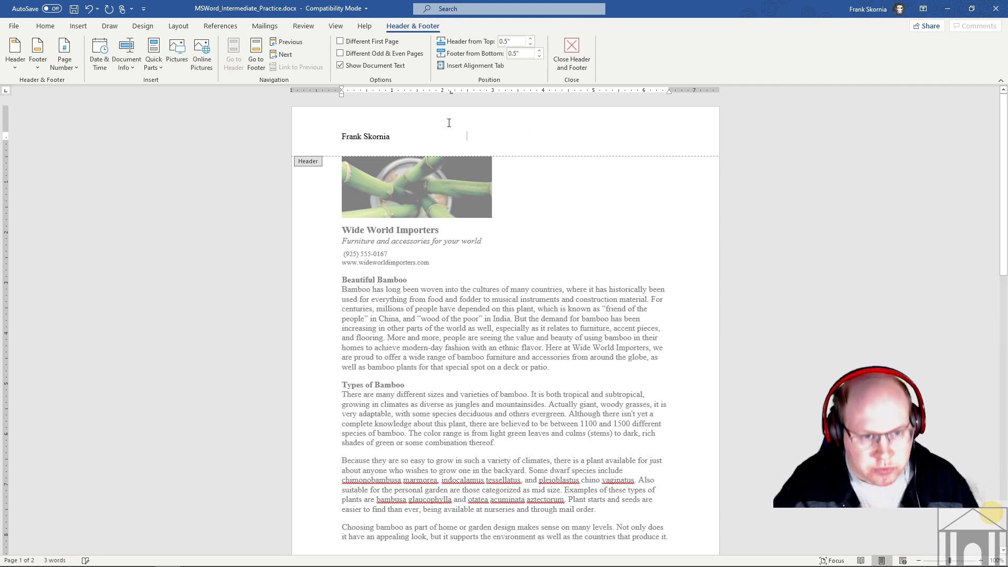
pyautogui.click(370, 126)
pyautogui.press('Delete')
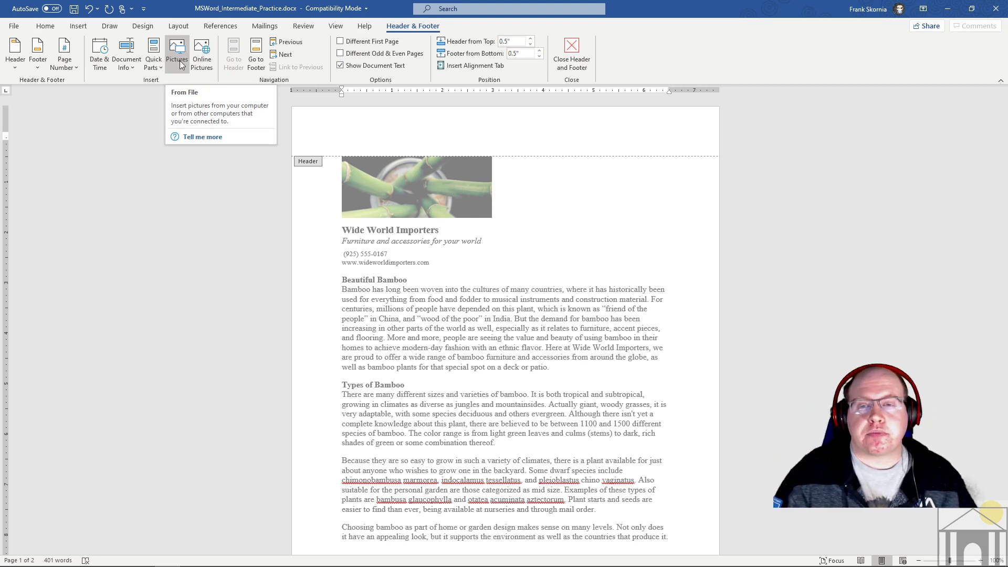
pyautogui.click(155, 65)
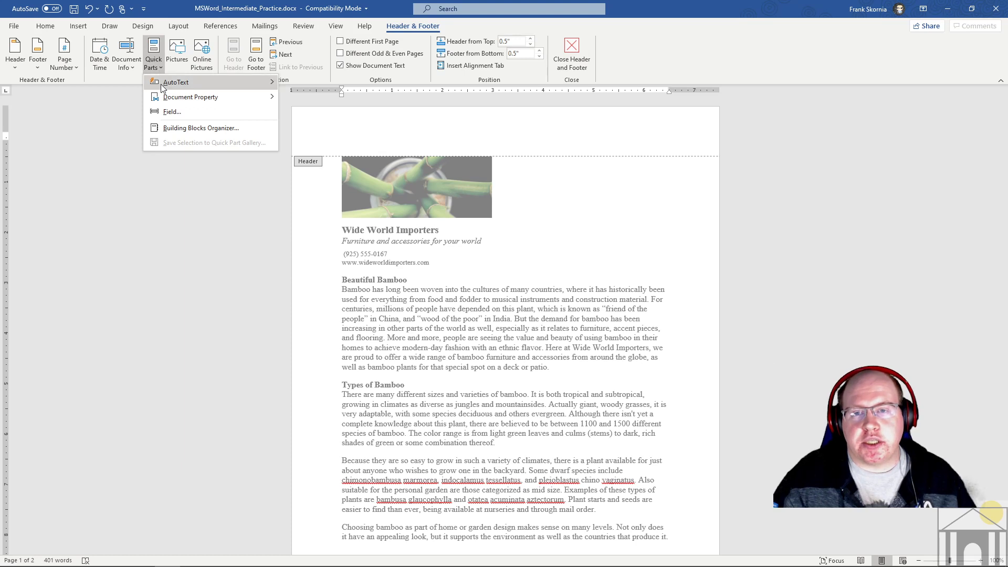
pyautogui.moveTo(161, 86)
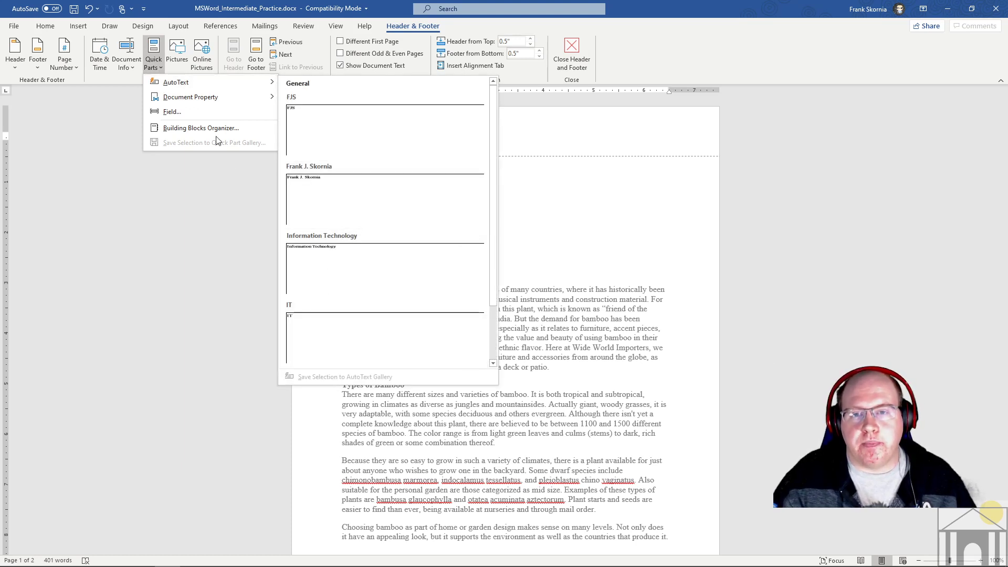
pyautogui.moveTo(210, 97)
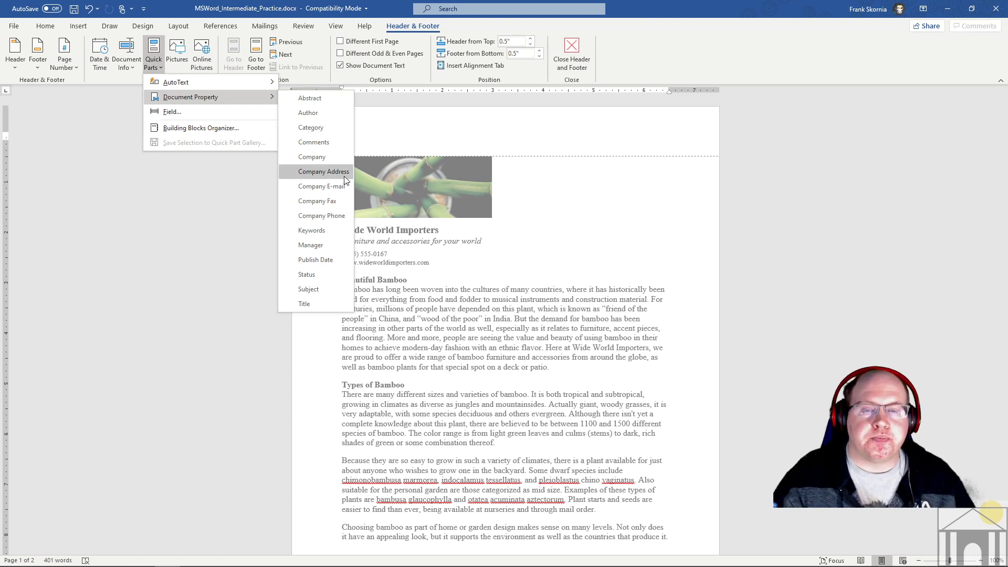
pyautogui.click(434, 141)
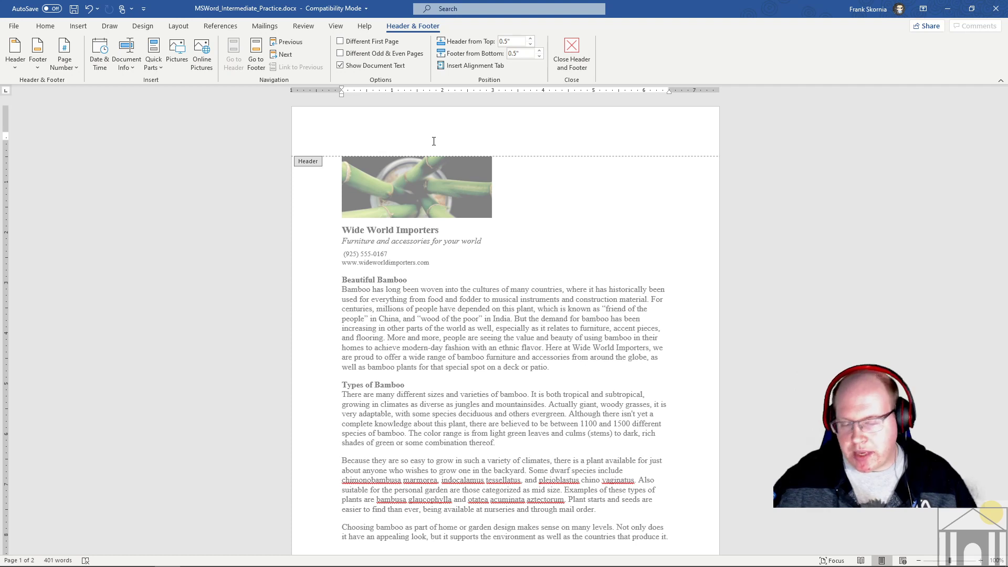
# Step: Switch to the exercises PDF in Acrobat Reader, review the header and footer instructions, and return to the Word document
pyautogui.click(194, 548)
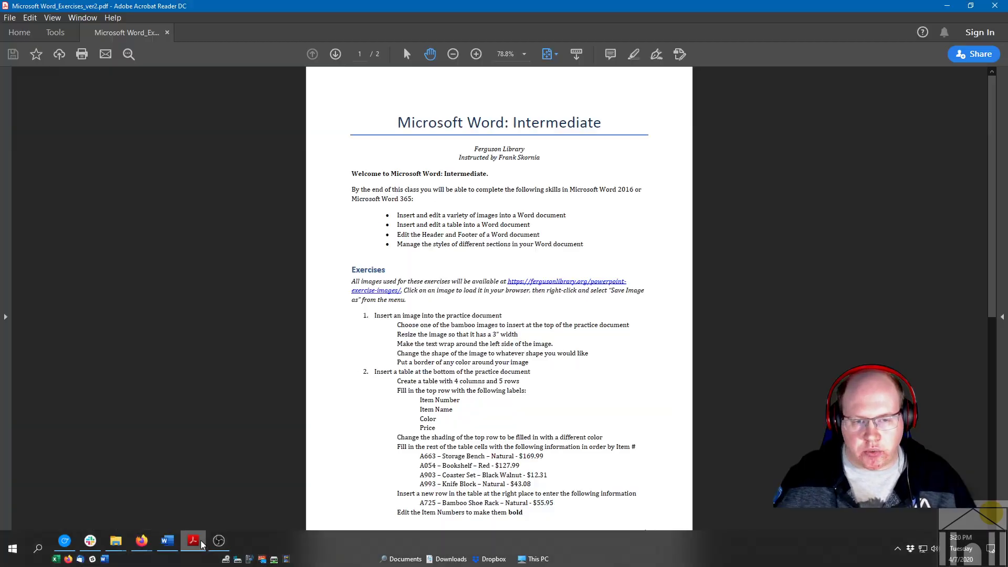
pyautogui.scroll(-5, 553, 312)
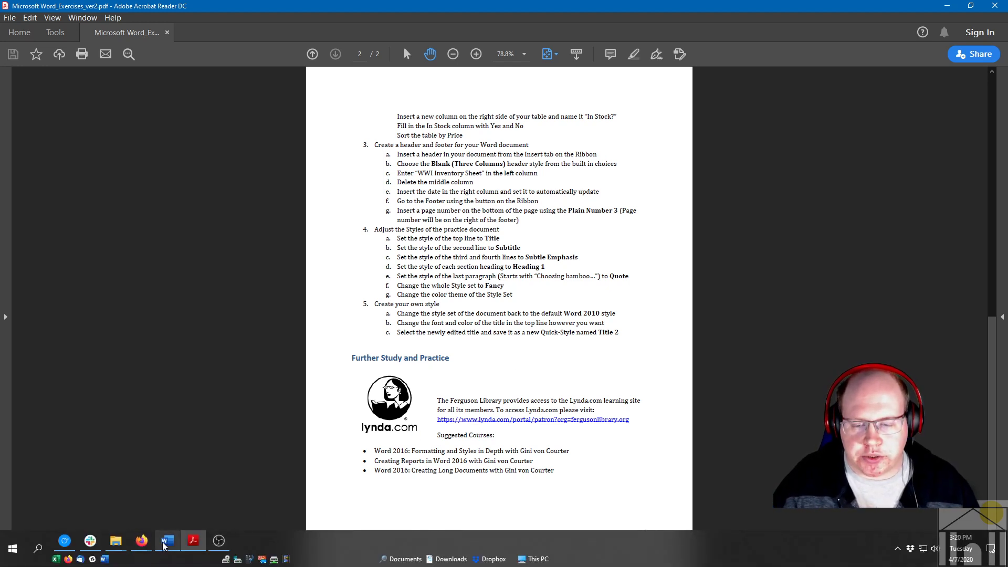
pyautogui.click(164, 546)
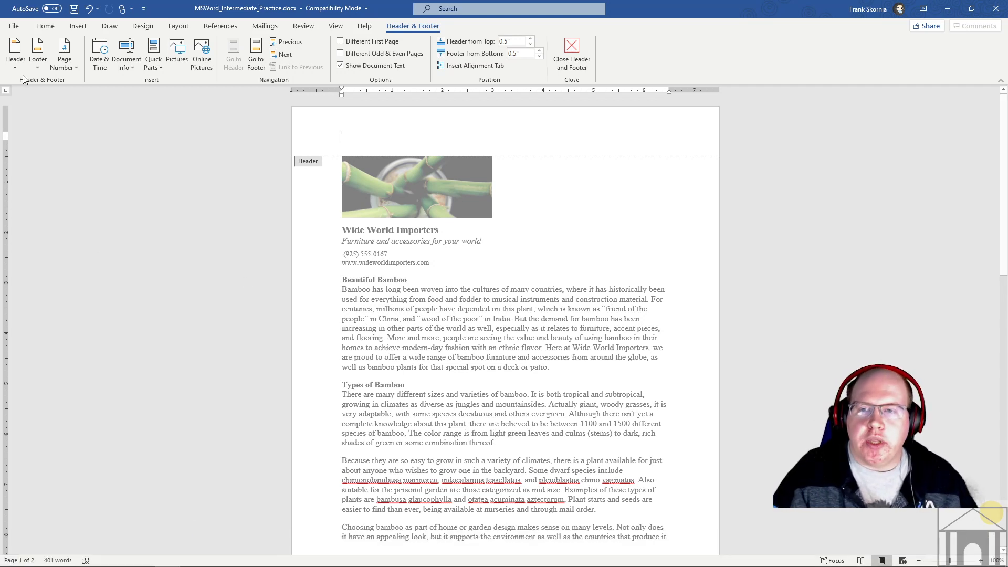
# Step: Insert the built-in Blank (Three Columns) header and enter "WWI Inventory Sheet" in its left column
pyautogui.click(17, 63)
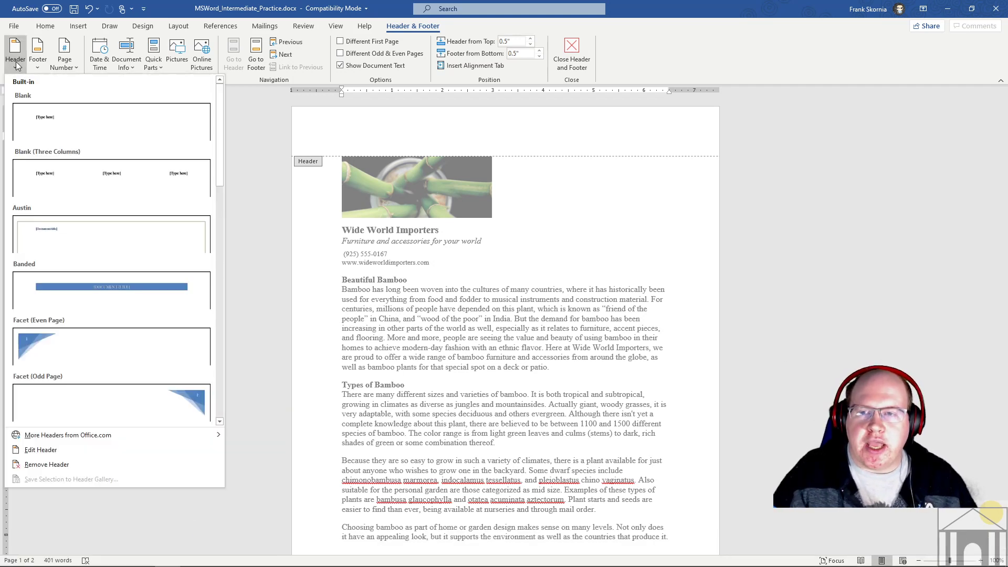
pyautogui.click(78, 180)
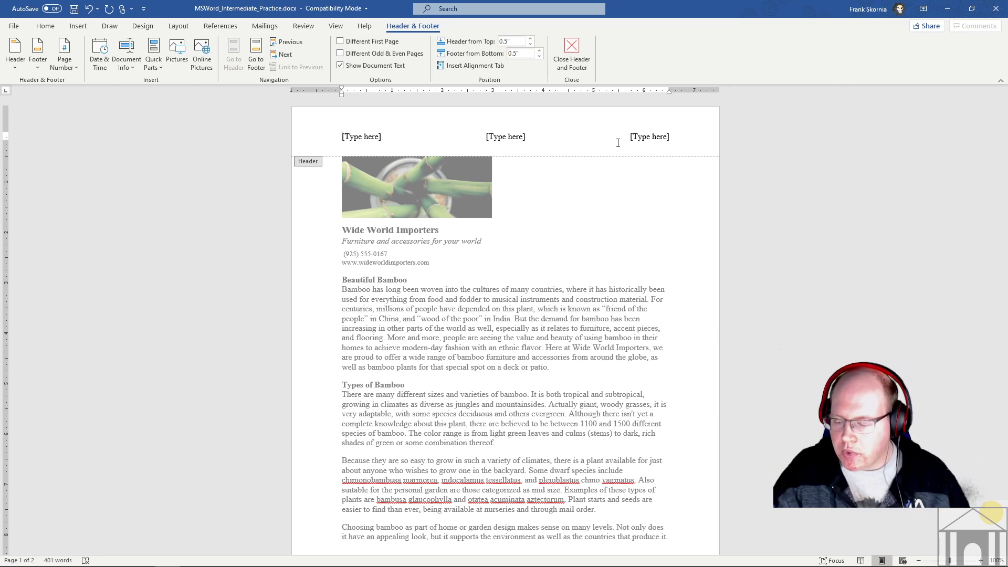
pyautogui.click(361, 138)
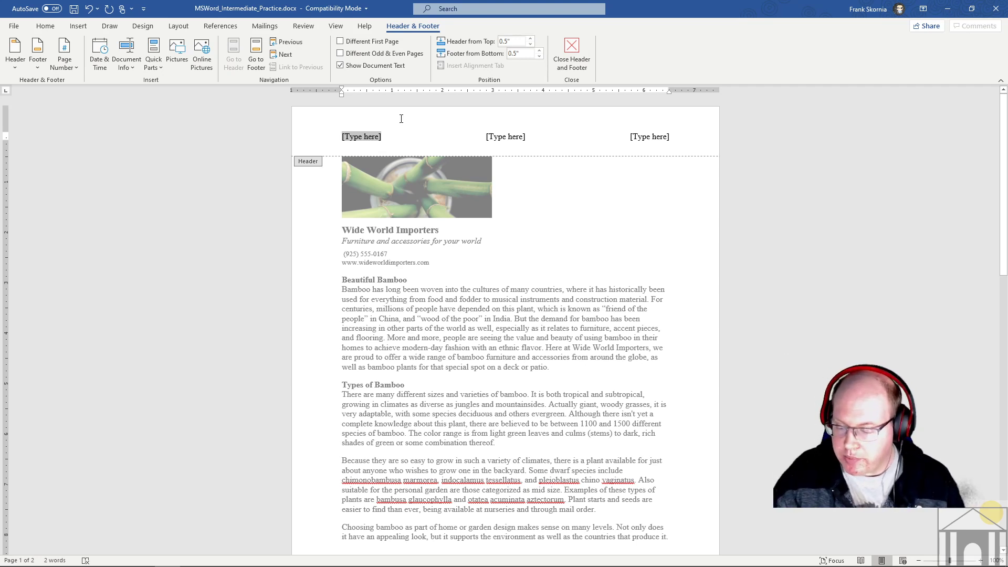
pyautogui.write('WWI')
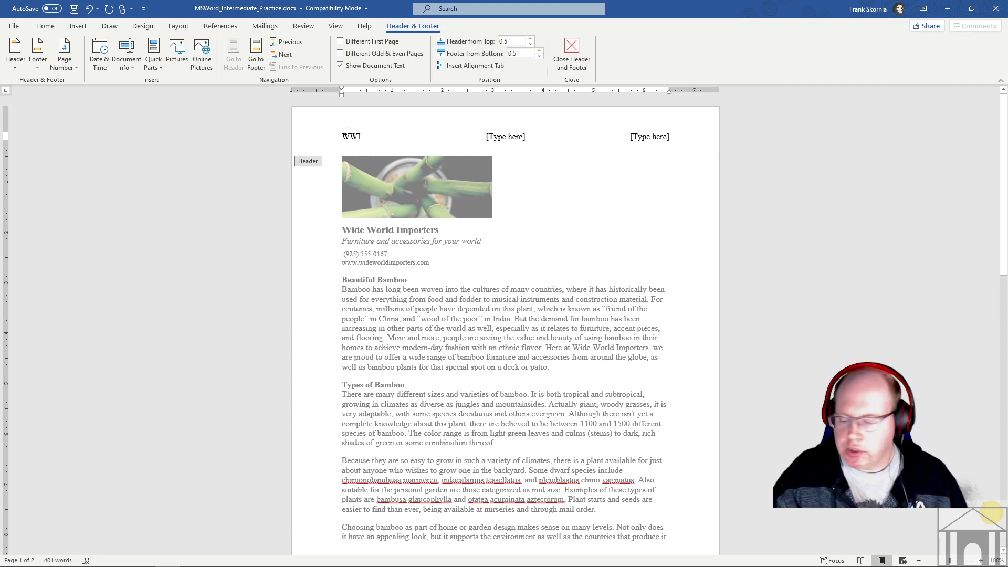
pyautogui.write(' Inven')
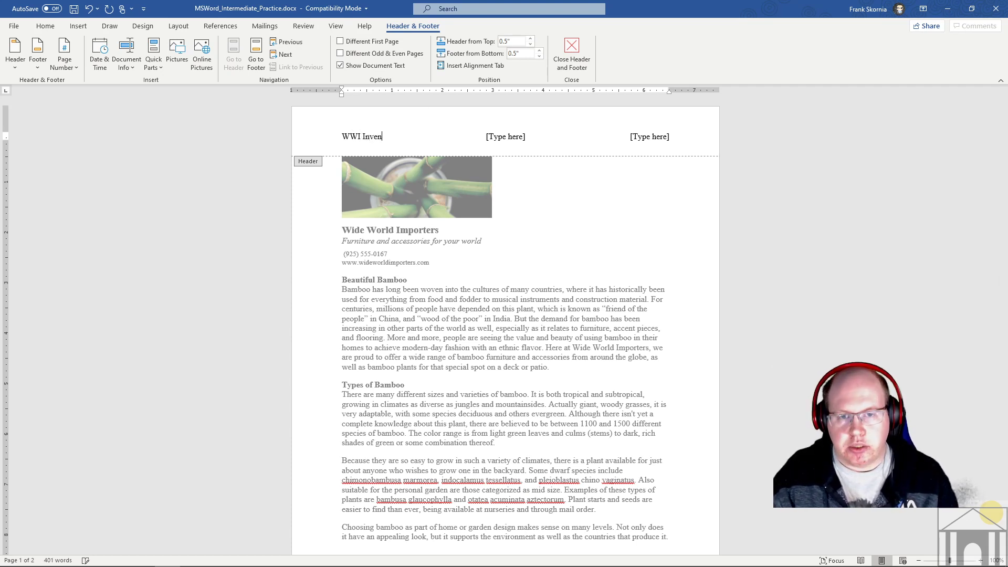
pyautogui.write('heet')
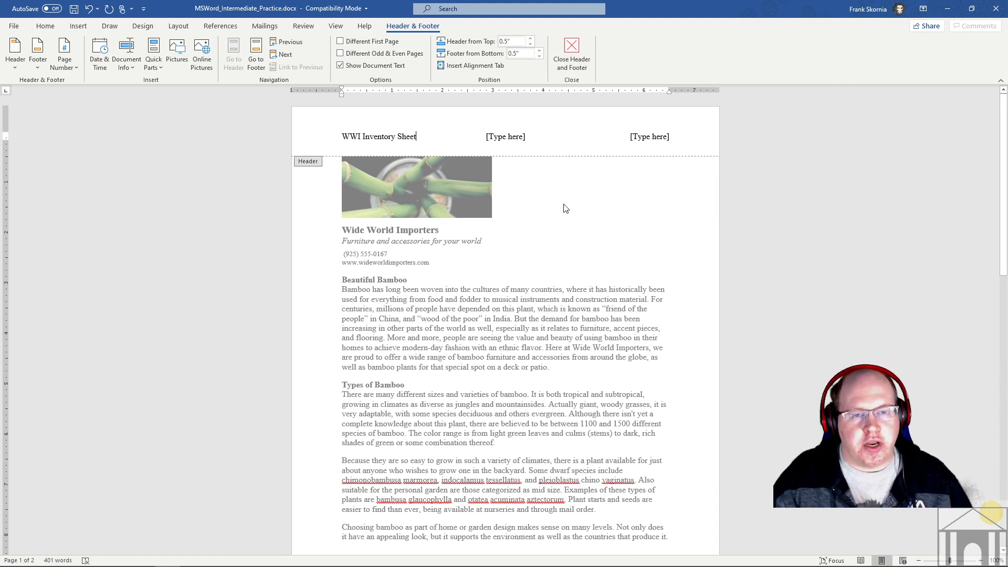
# Step: Check the header on the second page and delete the middle column's placeholder from the header
pyautogui.scroll(-5, 565, 209)
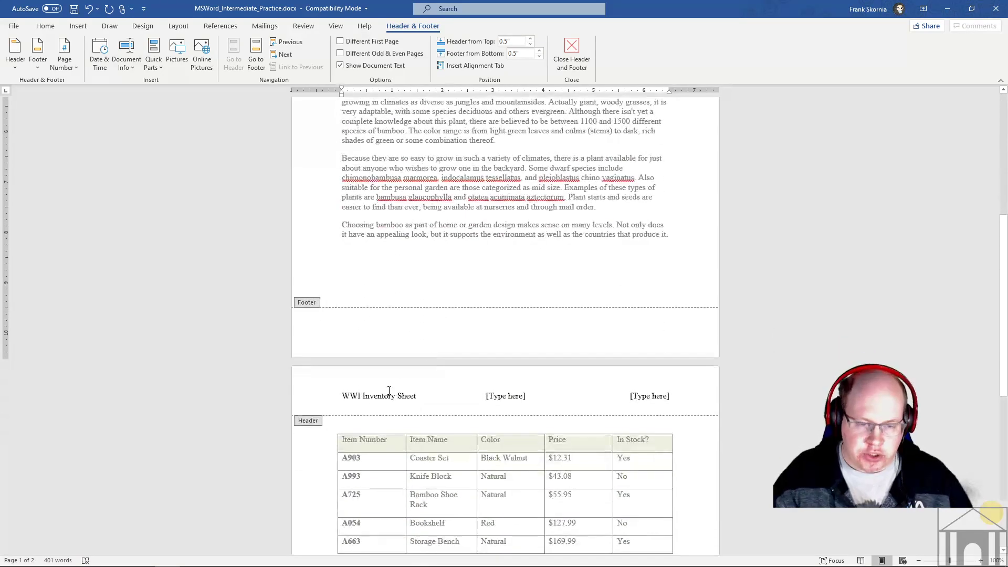
pyautogui.scroll(4, 479, 364)
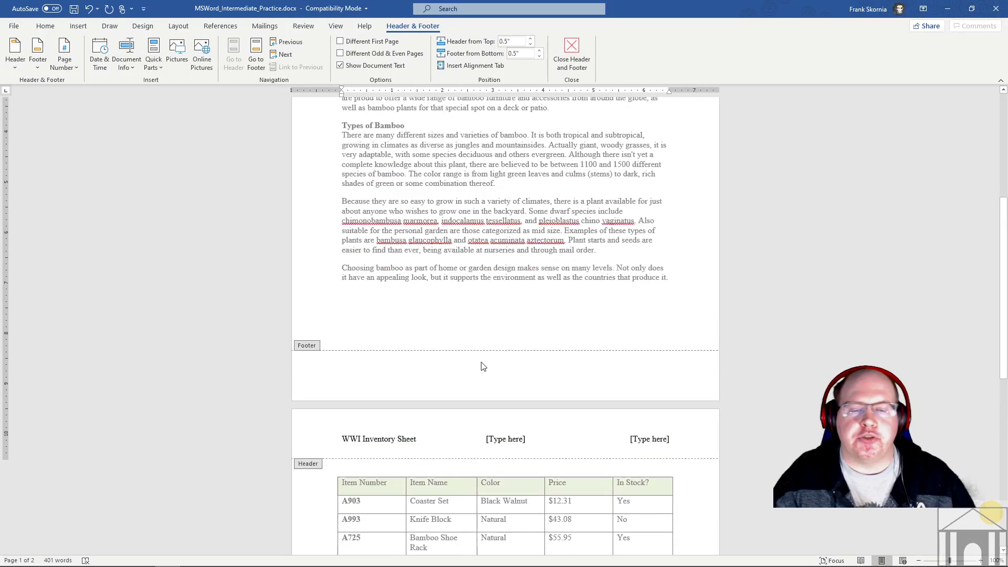
pyautogui.scroll(3, 507, 350)
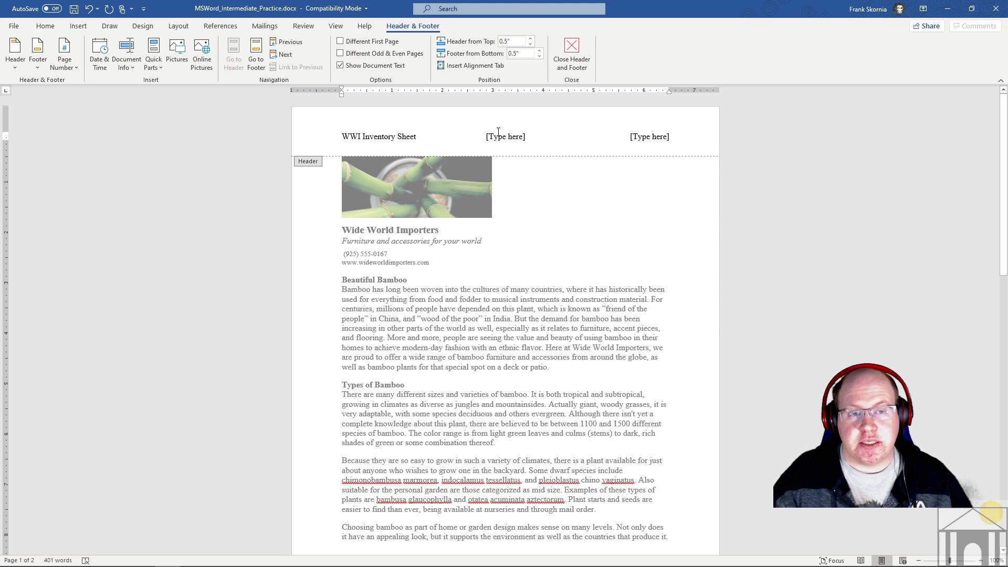
pyautogui.click(498, 135)
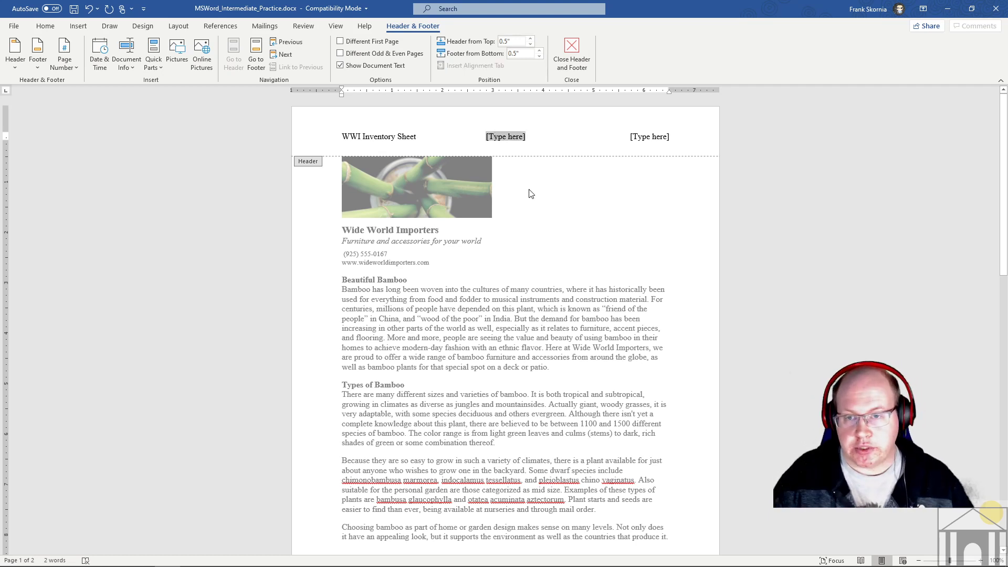
pyautogui.press('Delete')
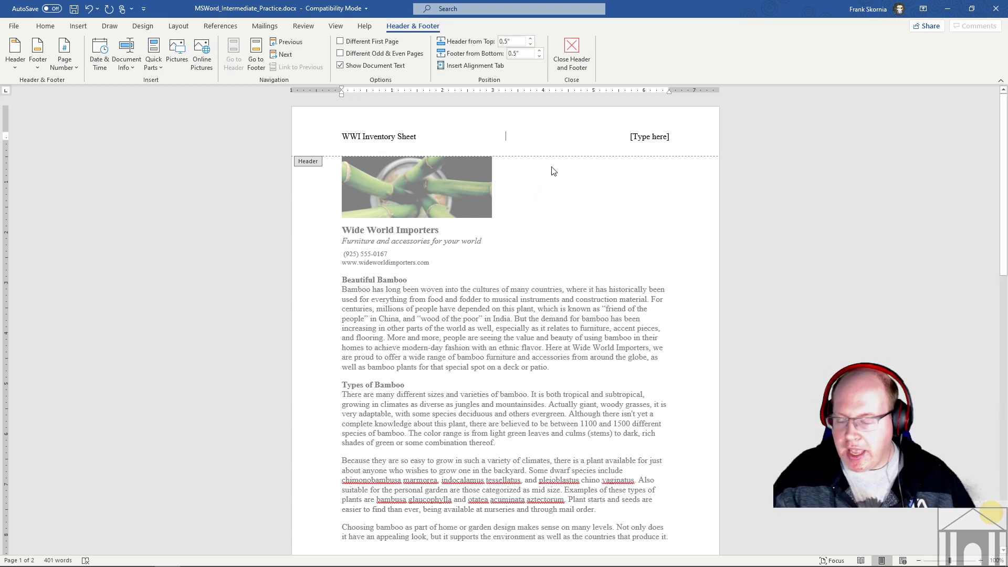
# Step: Replace the header's right column placeholder with the date in the "April 7, 2020" format
pyautogui.click(651, 141)
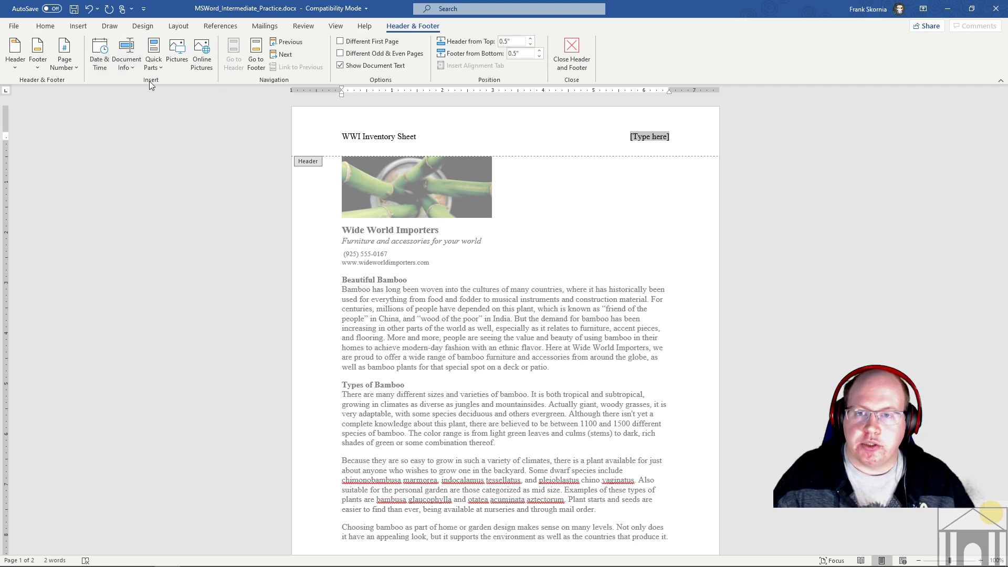
pyautogui.click(93, 55)
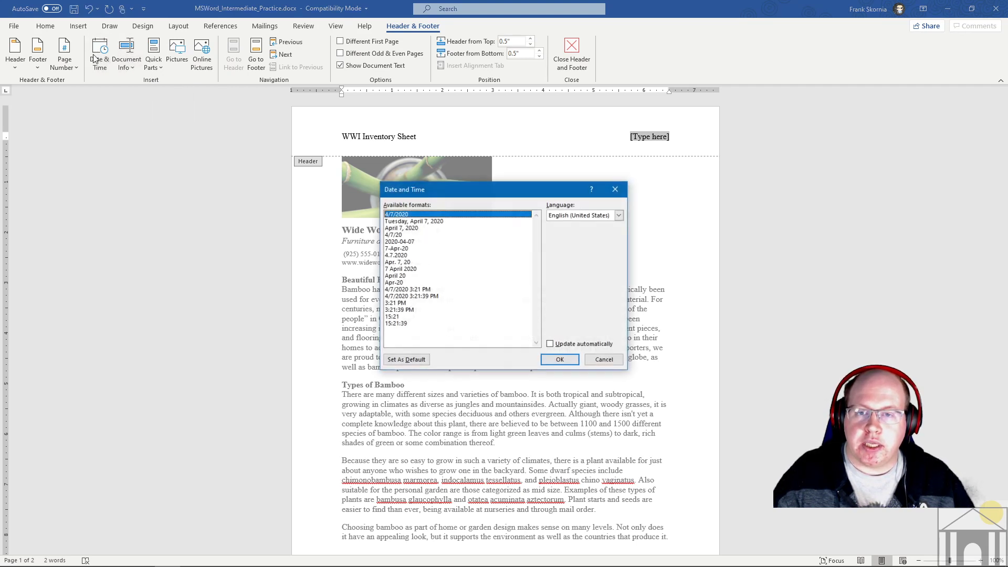
pyautogui.click(418, 222)
pyautogui.click(407, 229)
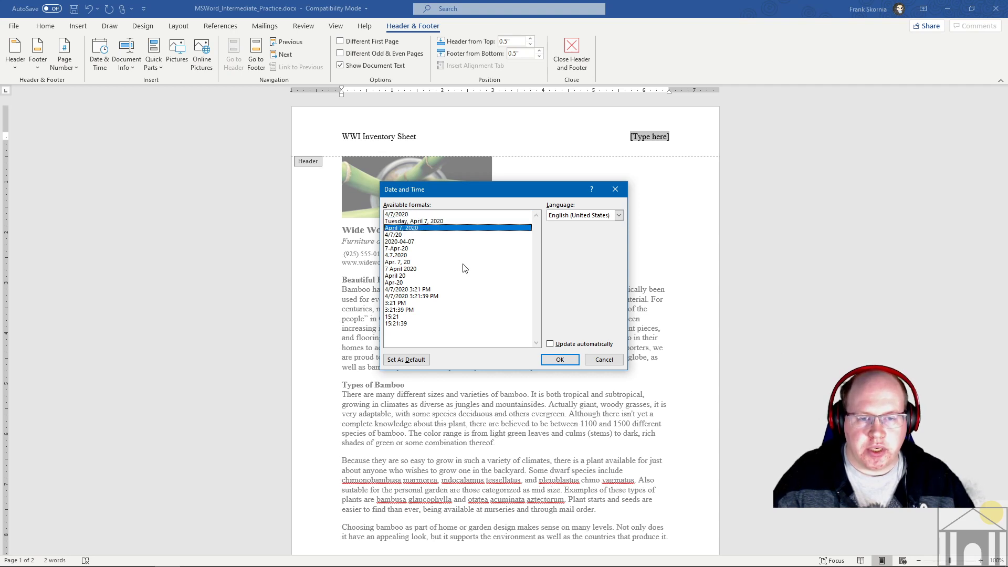
pyautogui.click(562, 360)
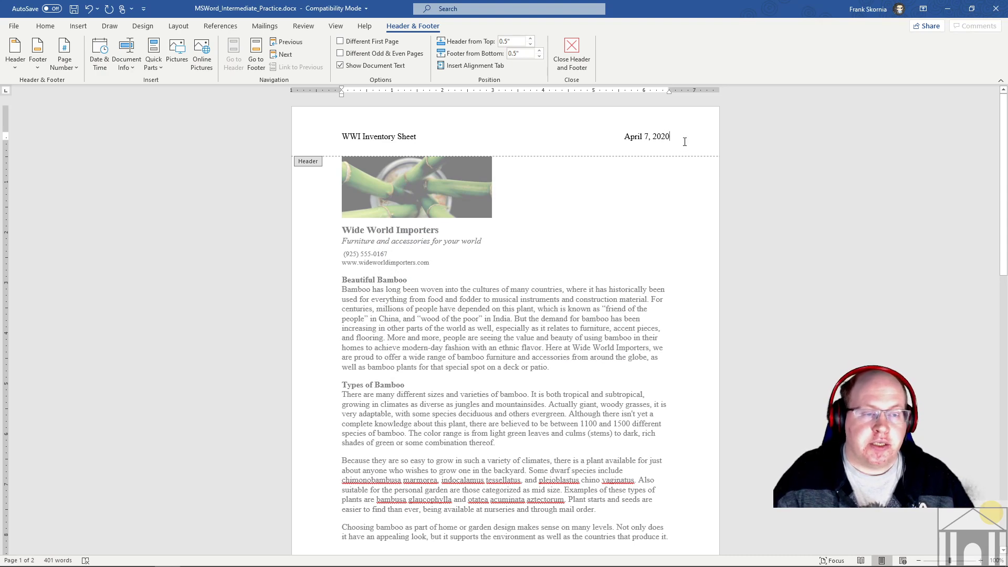
# Step: Review the header and footer areas on both pages, then place the insertion point in the first page's footer and view the built-in footer designs
pyautogui.scroll(-6, 557, 292)
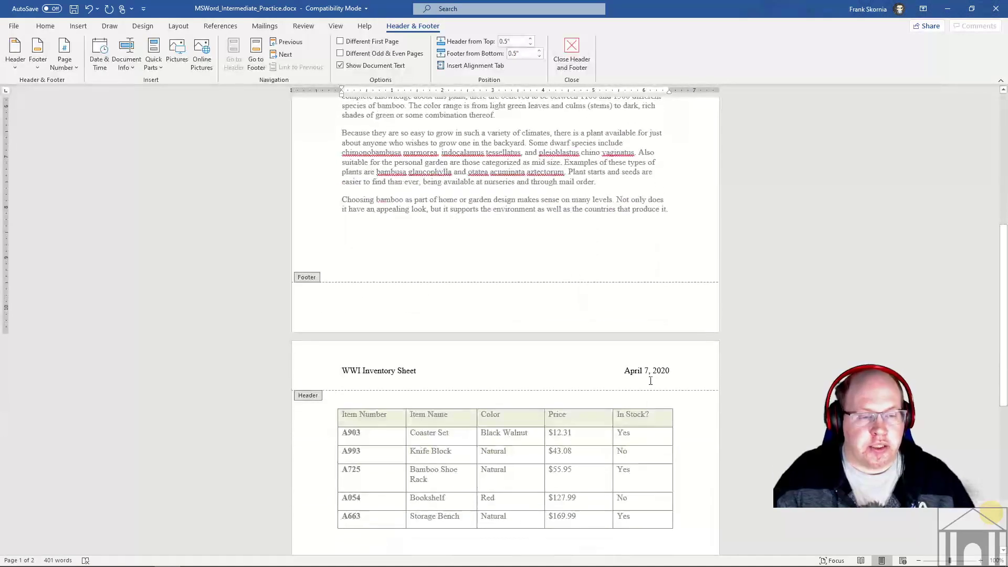
pyautogui.scroll(-7, 544, 400)
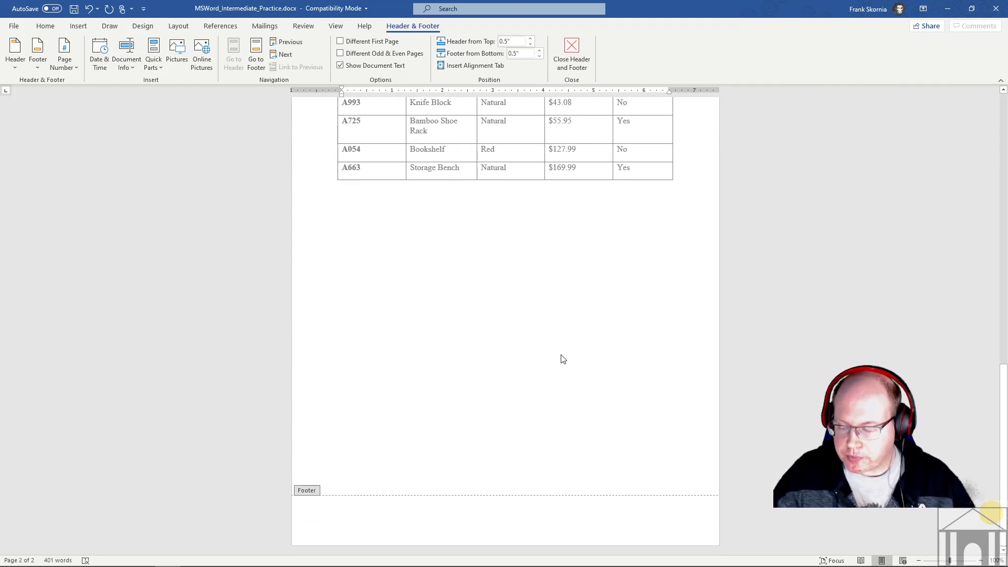
pyautogui.scroll(15, 557, 365)
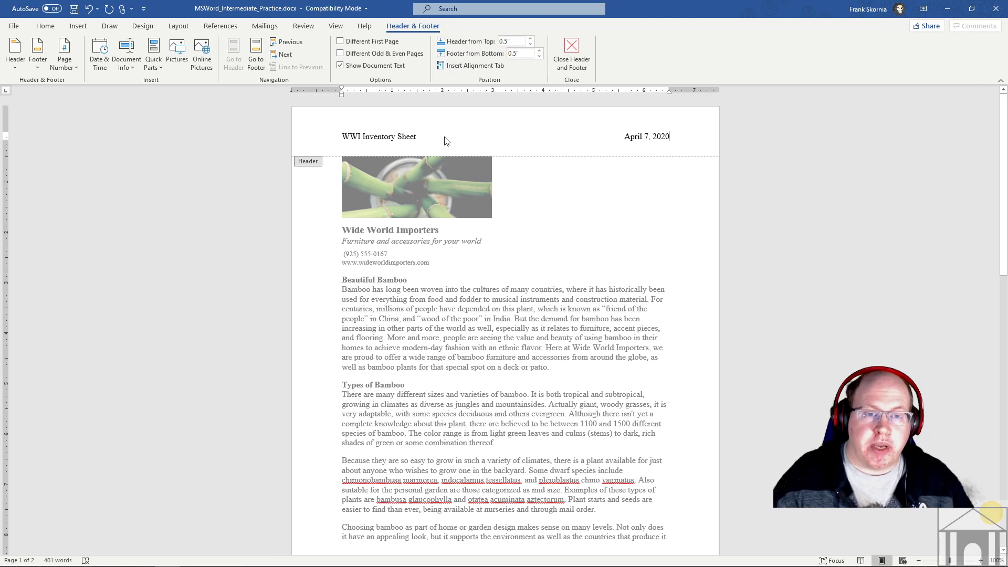
pyautogui.scroll(-7, 475, 265)
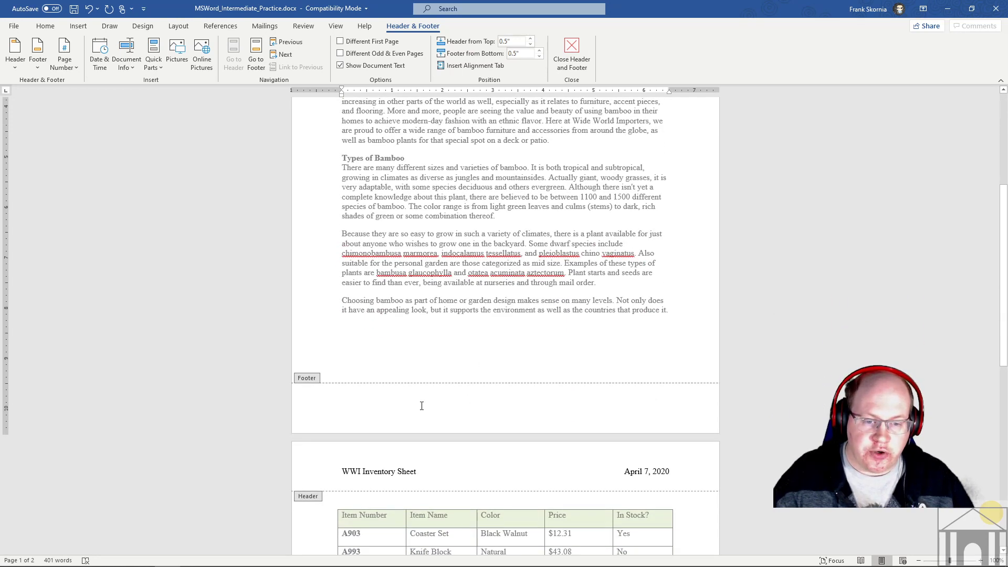
pyautogui.click(420, 405)
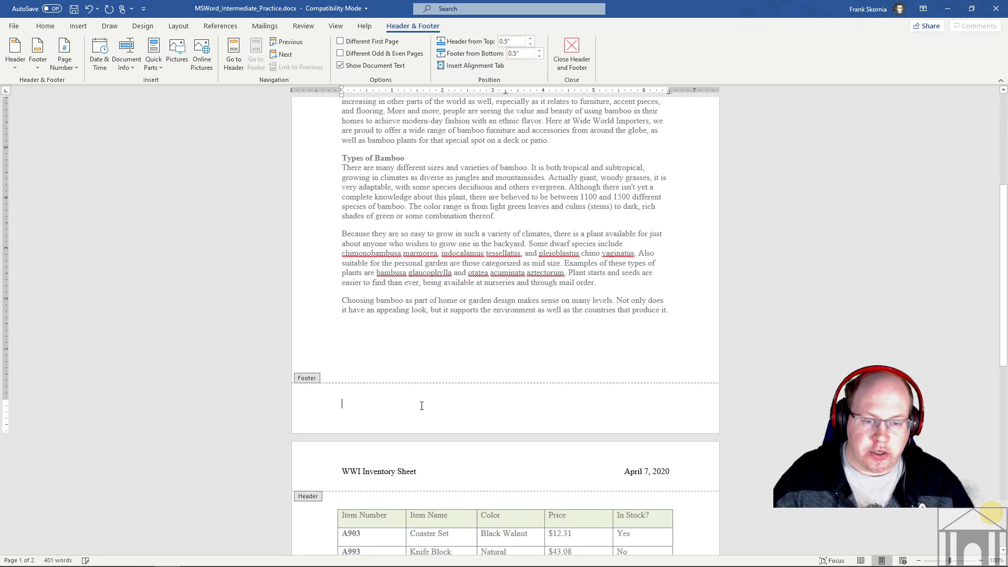
pyautogui.click(38, 59)
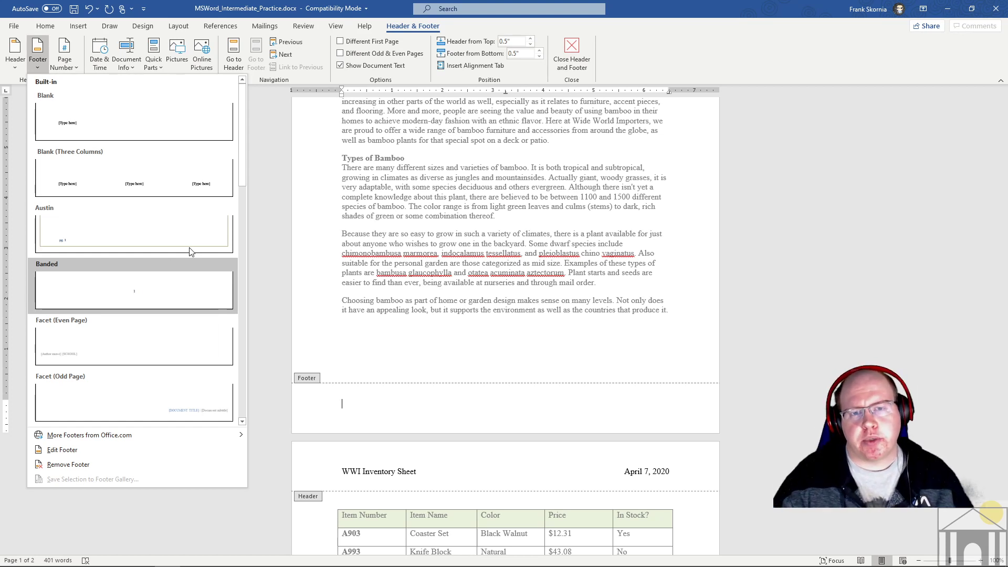
pyautogui.click(269, 180)
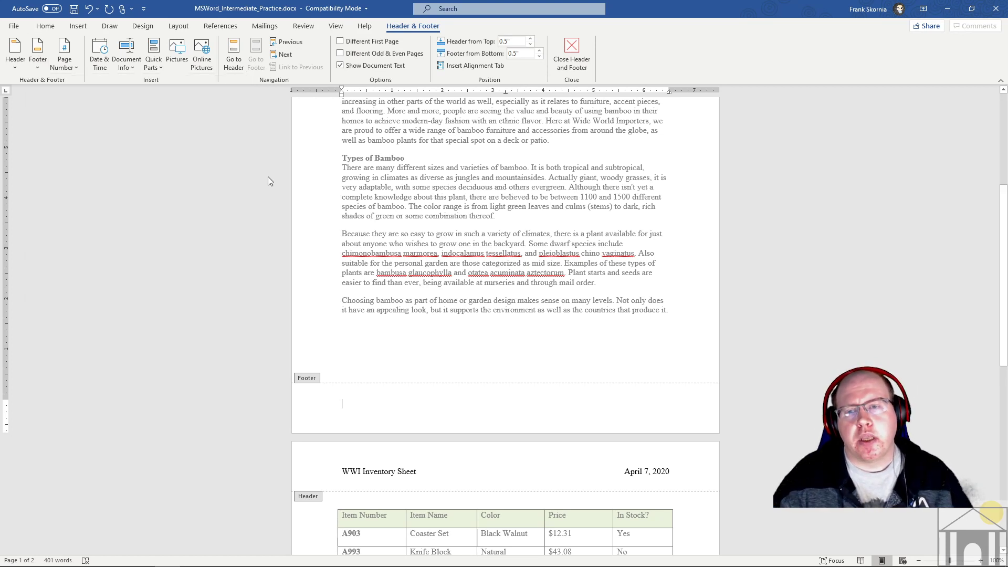
# Step: Insert a Plain Number 3 page number at the bottom of the page and check the footers and headers on both pages
pyautogui.click(70, 65)
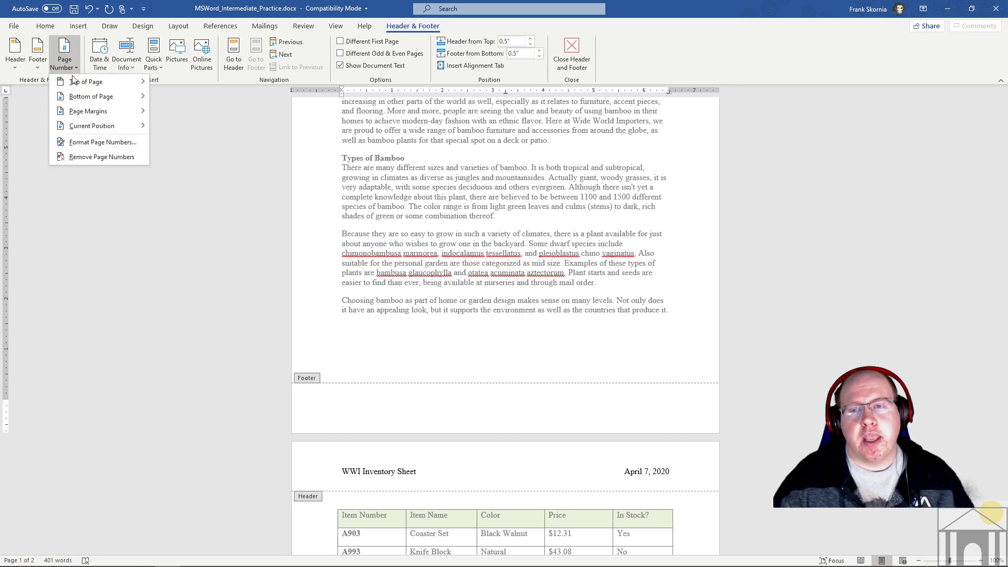
pyautogui.moveTo(87, 83)
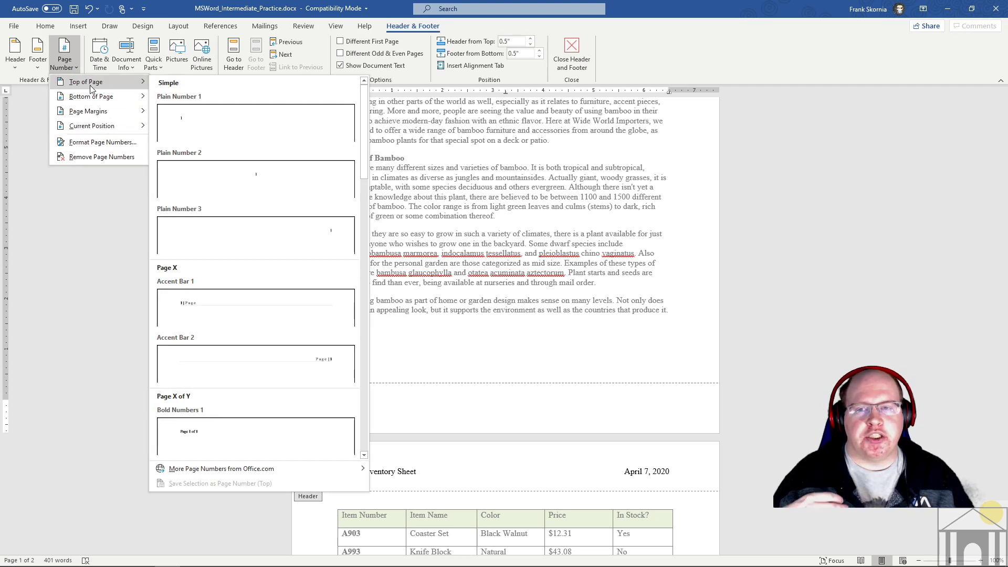
pyautogui.moveTo(90, 104)
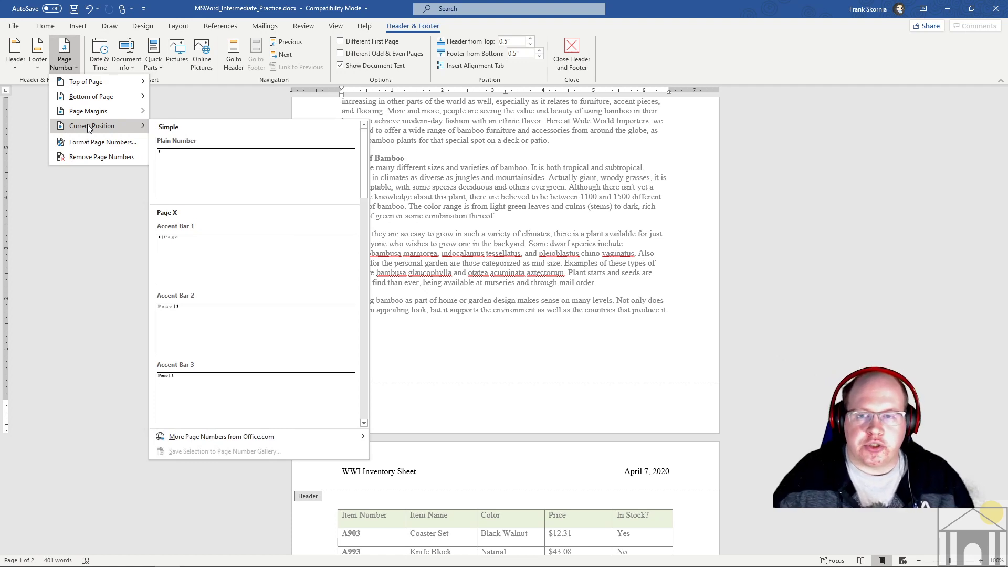
pyautogui.moveTo(116, 86)
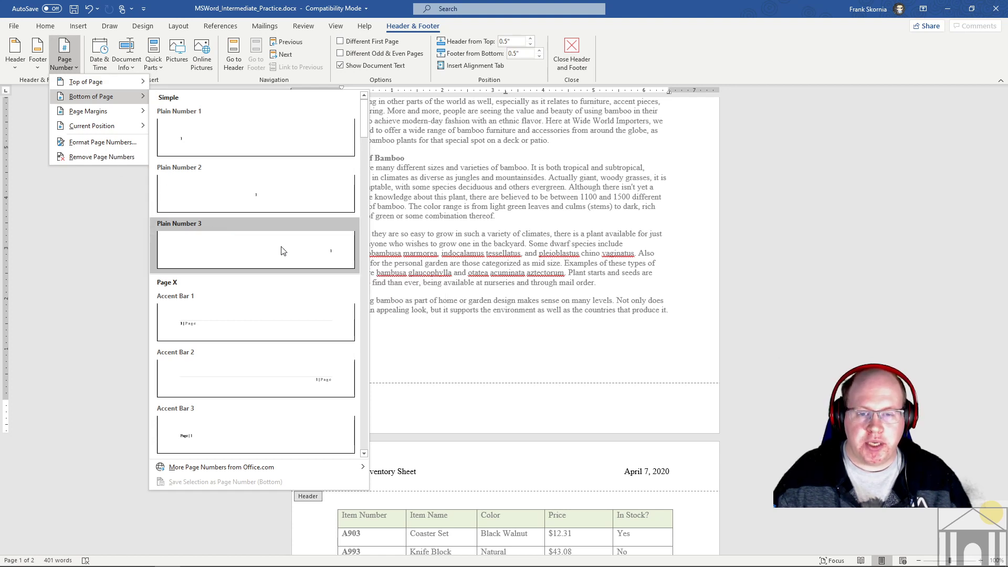
pyautogui.click(330, 255)
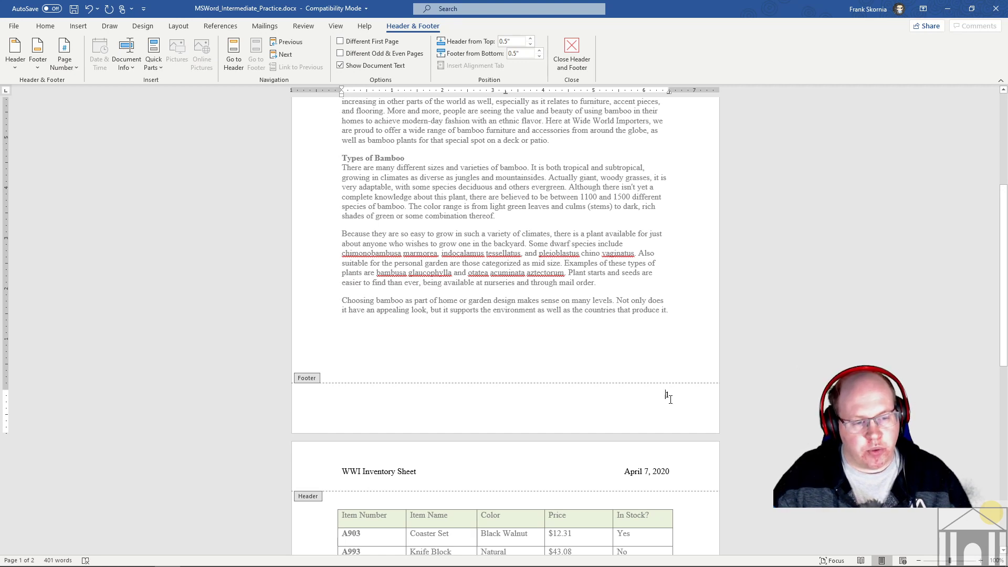
pyautogui.scroll(-2, 673, 329)
pyautogui.scroll(-10, 674, 331)
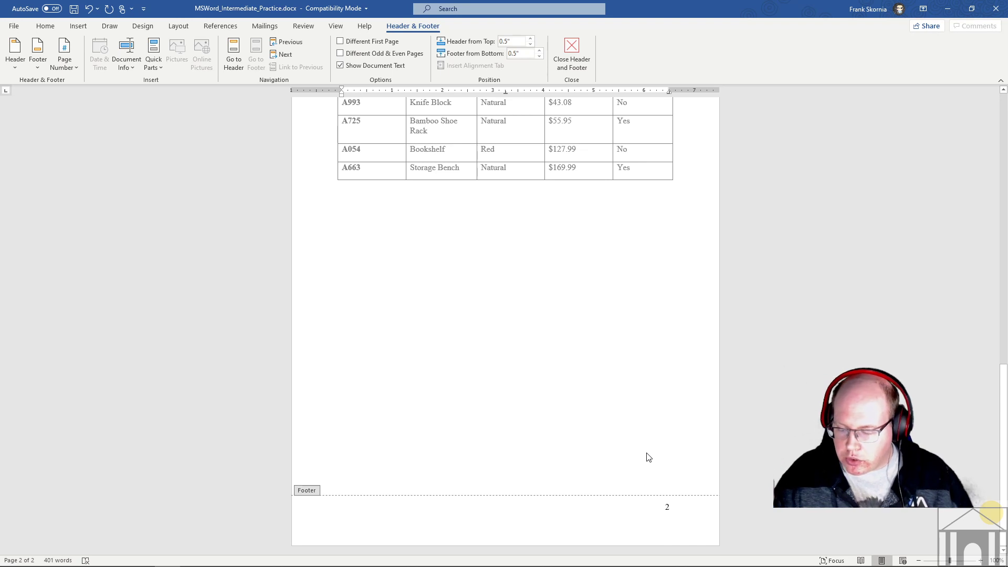
pyautogui.scroll(20, 617, 438)
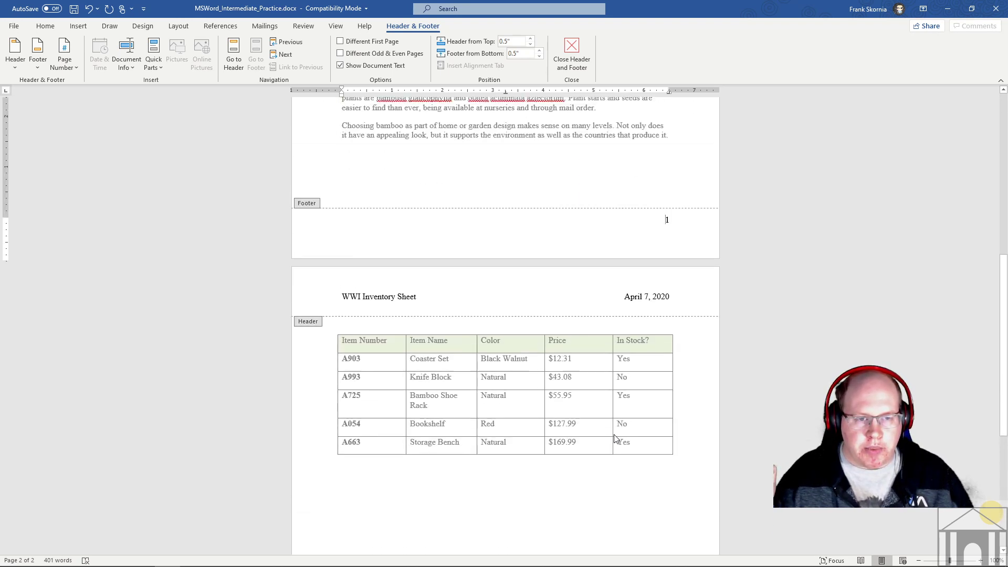
pyautogui.scroll(1, 617, 438)
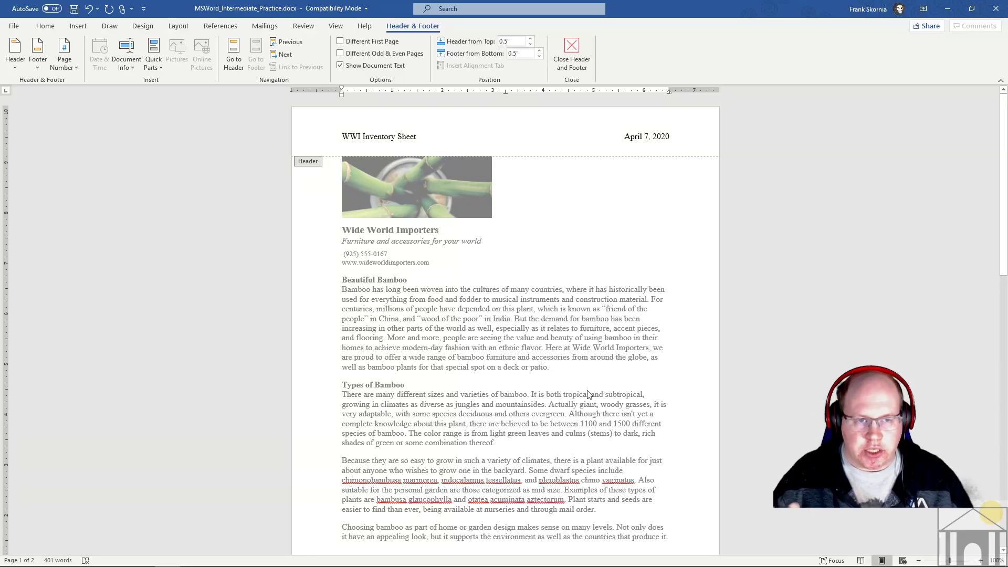
# Step: Switch to Adobe Acrobat Reader to read the header and footer exercise instructions, and return to the Word document
pyautogui.click(193, 540)
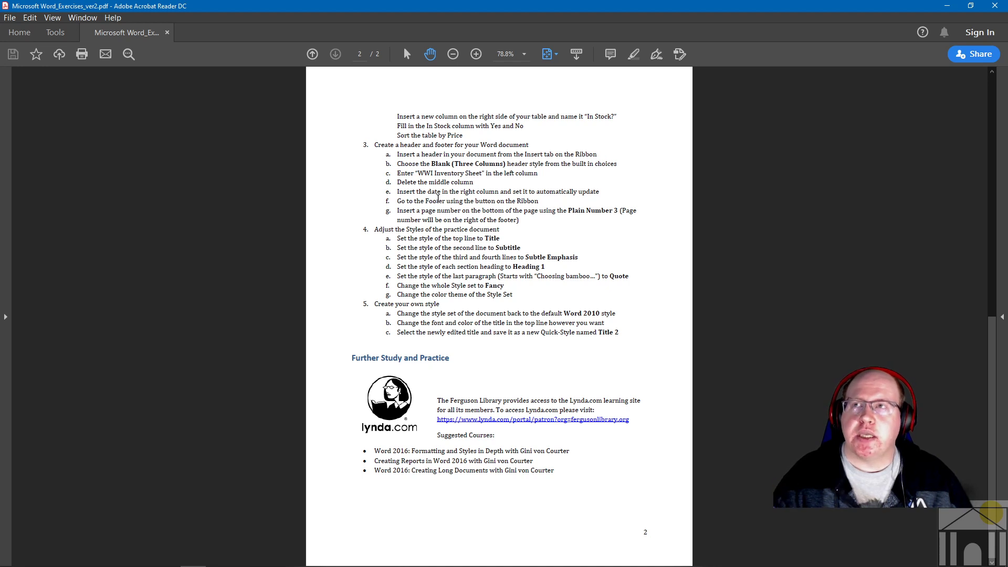
pyautogui.moveTo(233, 551)
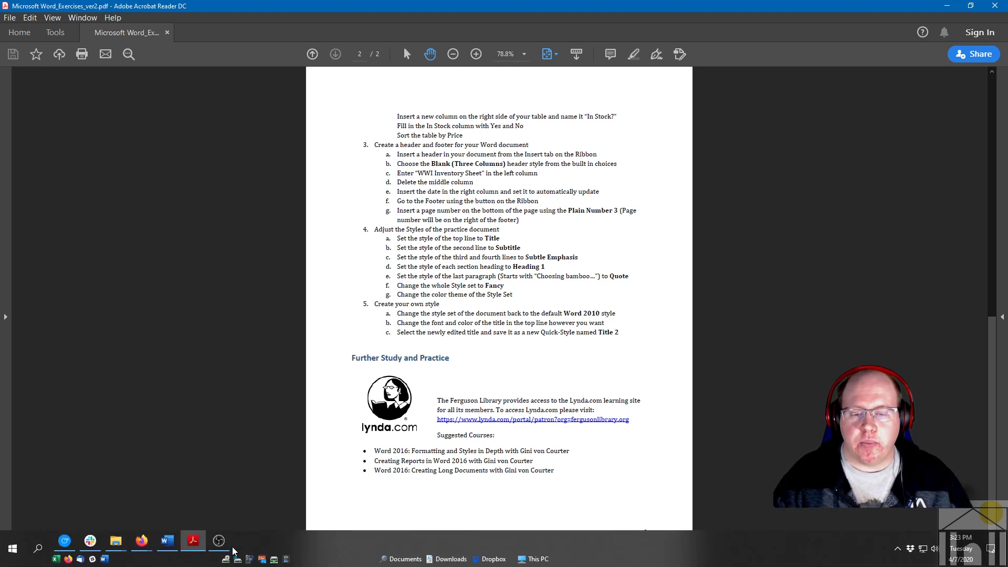
pyautogui.click(167, 541)
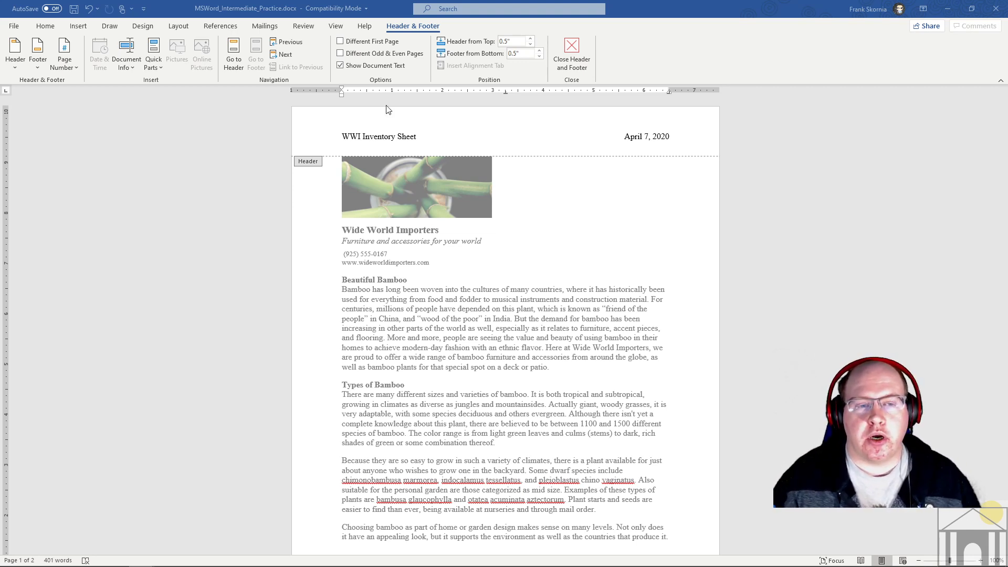
# Step: Hide the document text while in header and footer editing, and show it again
pyautogui.scroll(-1, 551, 162)
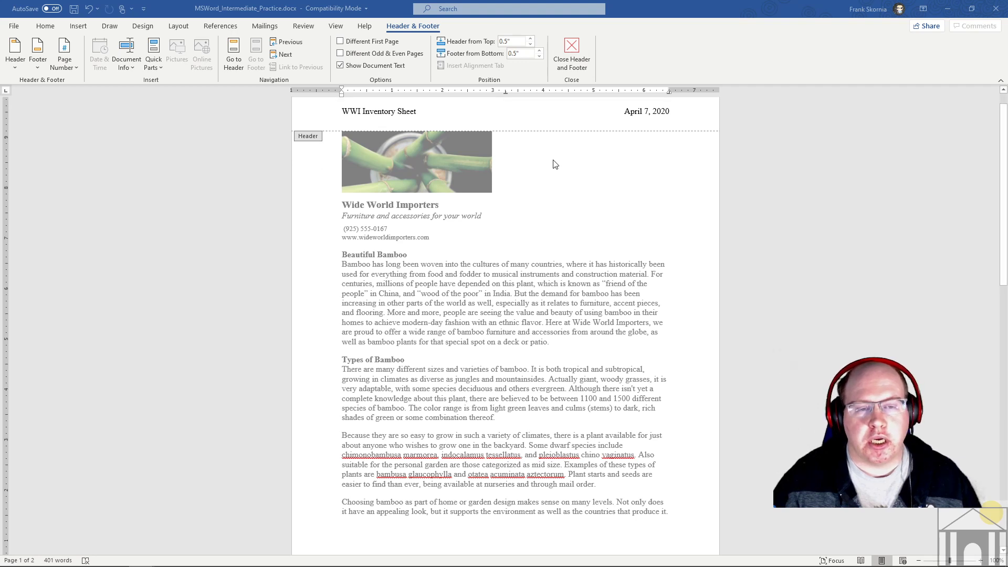
pyautogui.scroll(1, 553, 164)
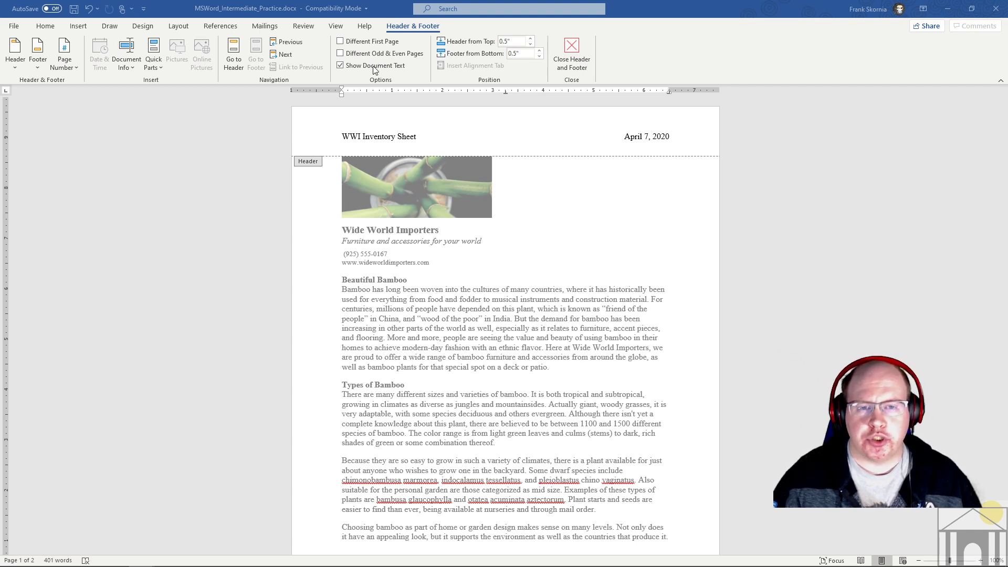
pyautogui.click(340, 65)
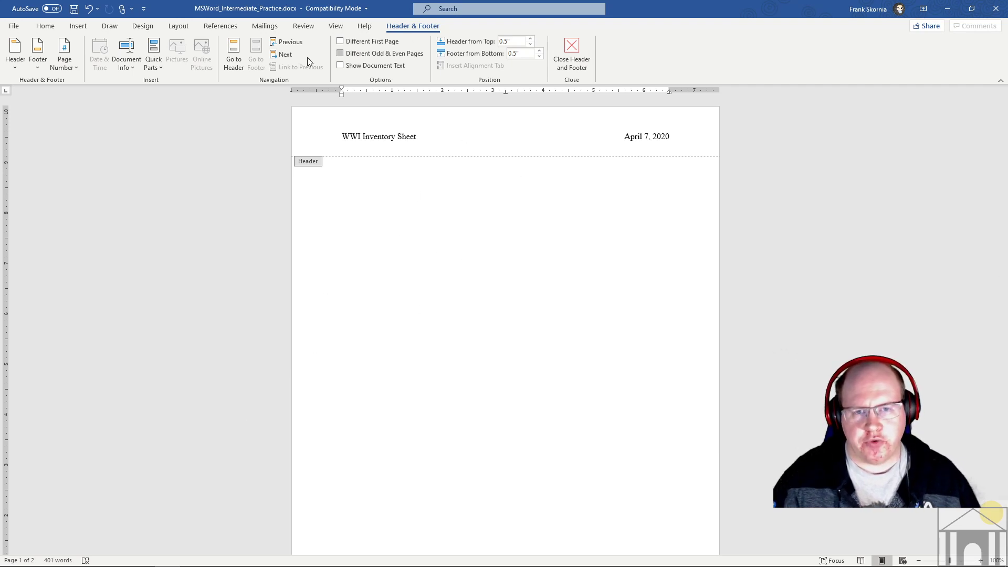
pyautogui.click(340, 65)
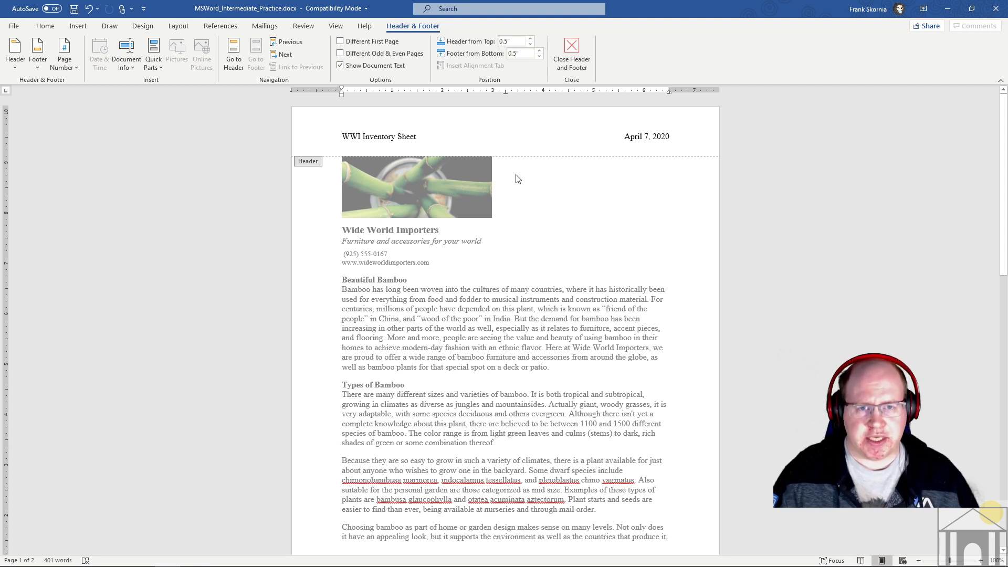
# Step: Turn on Different First Page for the header and footer and review the result on both pages
pyautogui.click(358, 45)
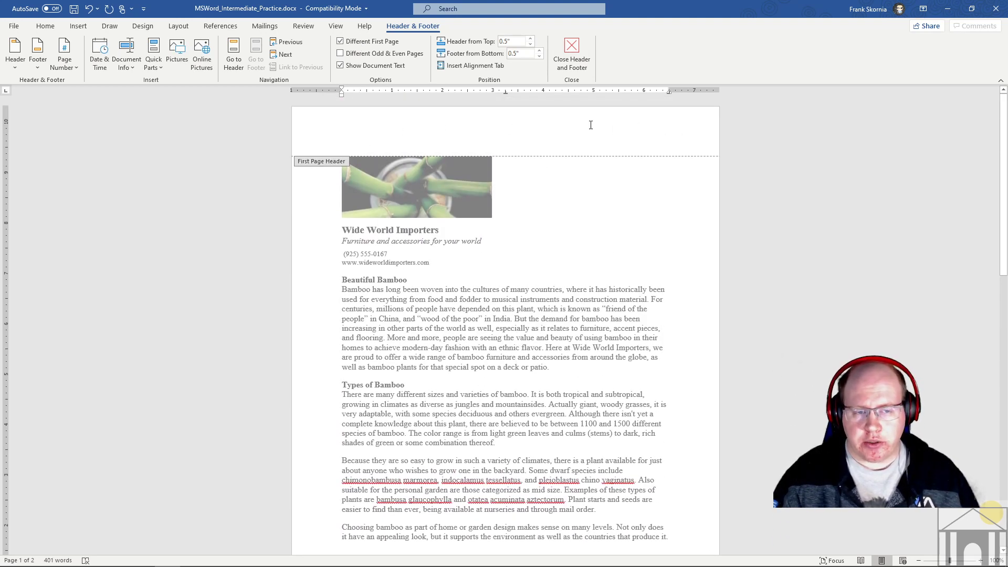
pyautogui.scroll(-3, 590, 125)
pyautogui.scroll(3, 441, 427)
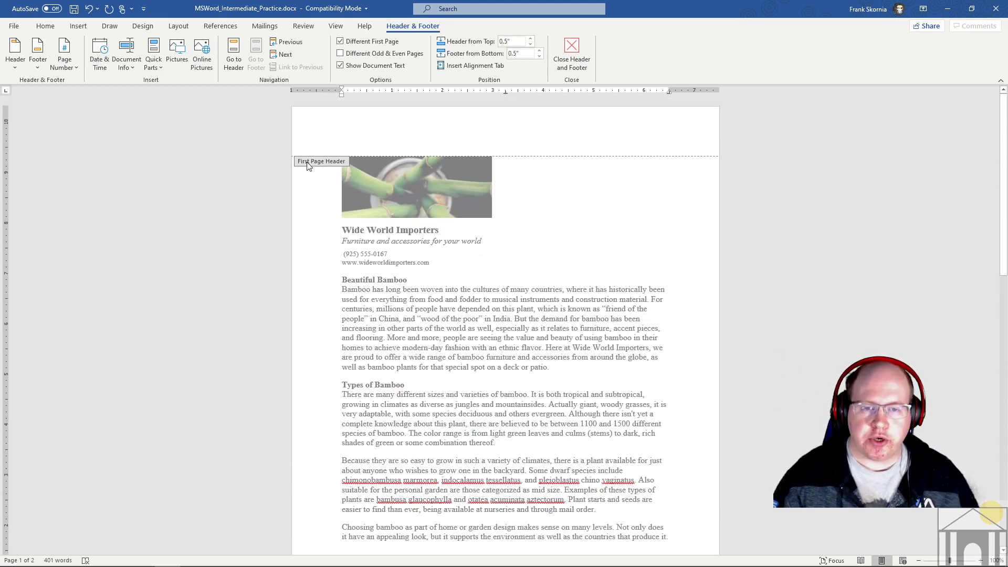
pyautogui.scroll(-5, 484, 312)
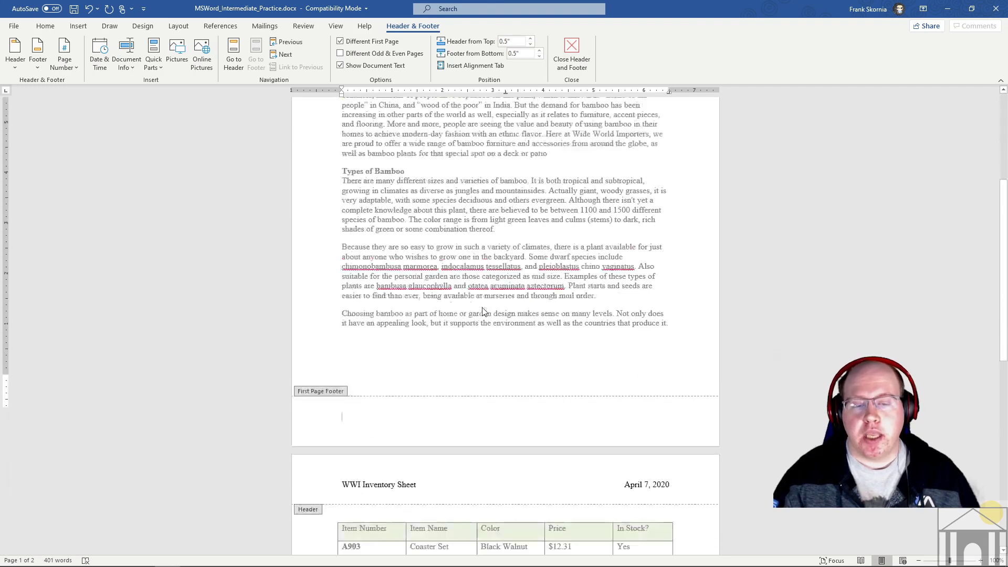
pyautogui.scroll(-5, 484, 312)
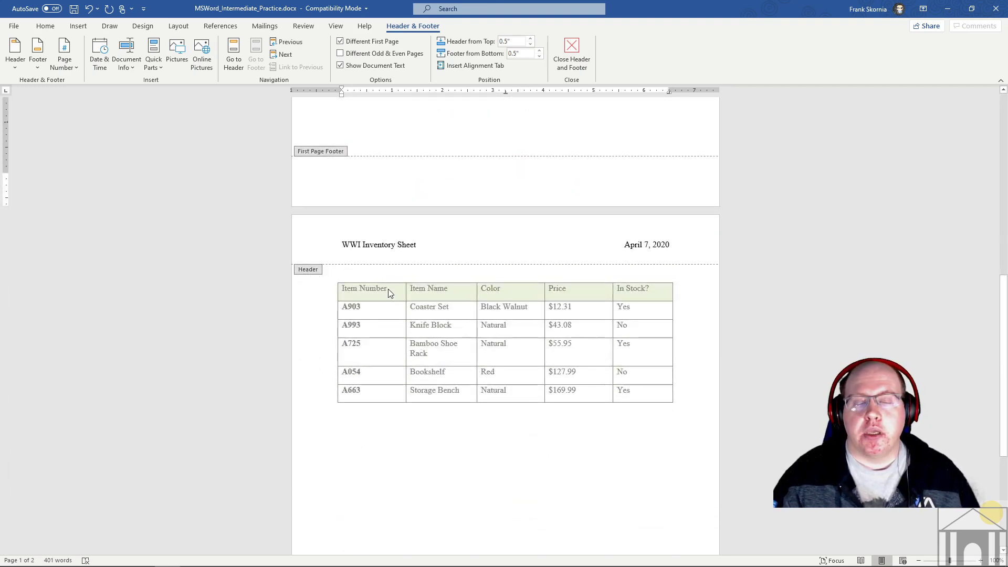
pyautogui.scroll(5, 470, 292)
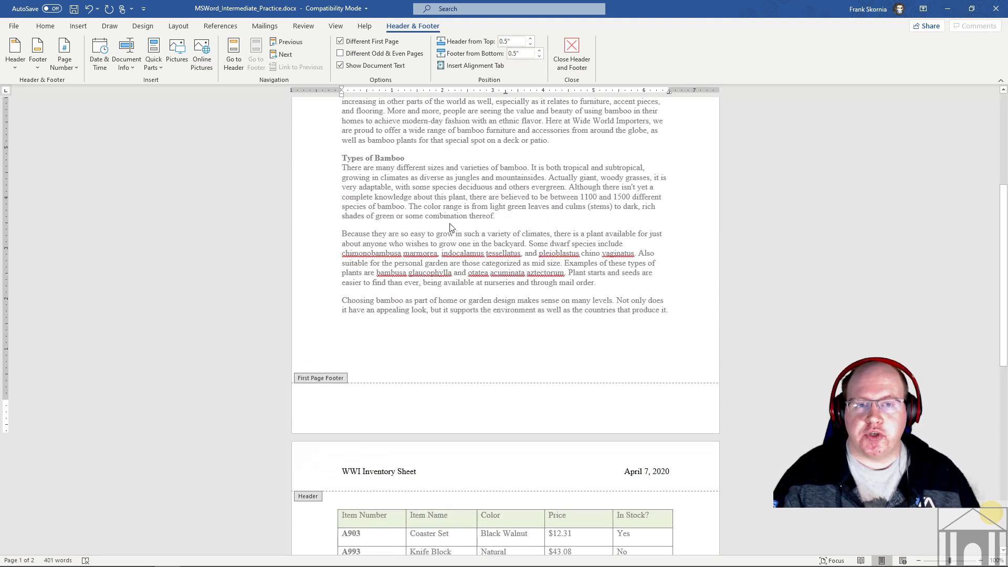
pyautogui.scroll(5, 449, 233)
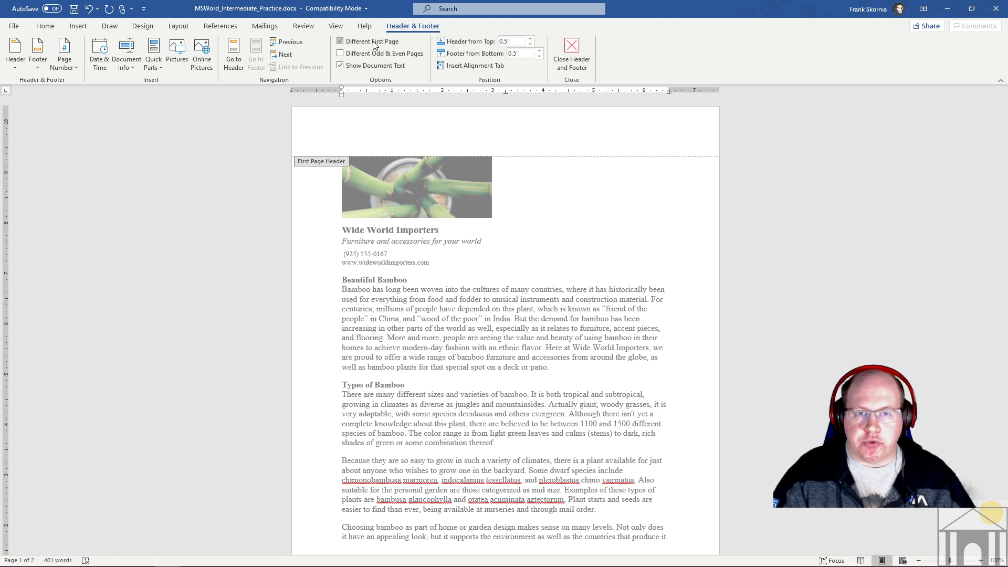
# Step: Select the second page's footer page number and set the page numbering to start at 1
pyautogui.scroll(-6, 462, 333)
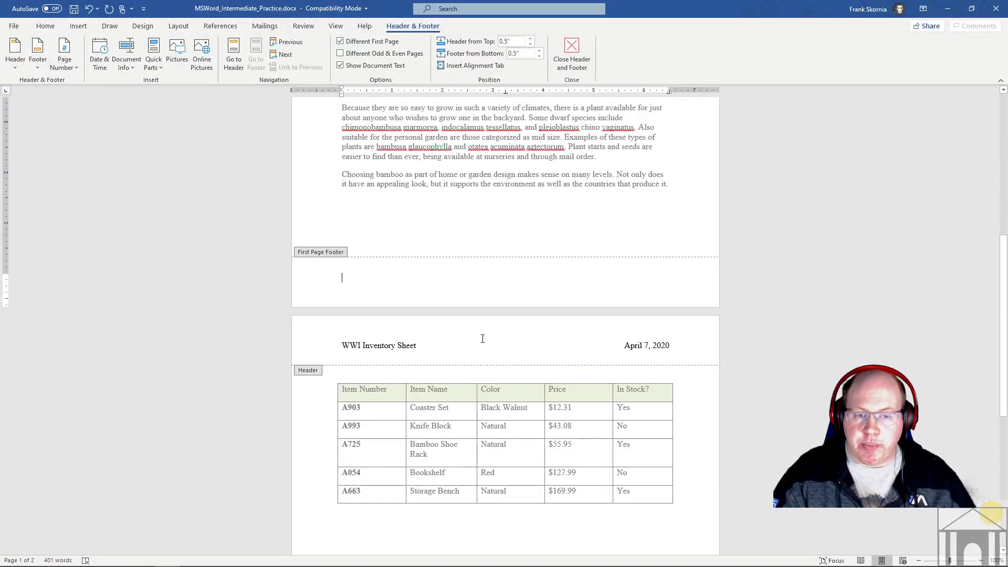
pyautogui.scroll(-6, 451, 346)
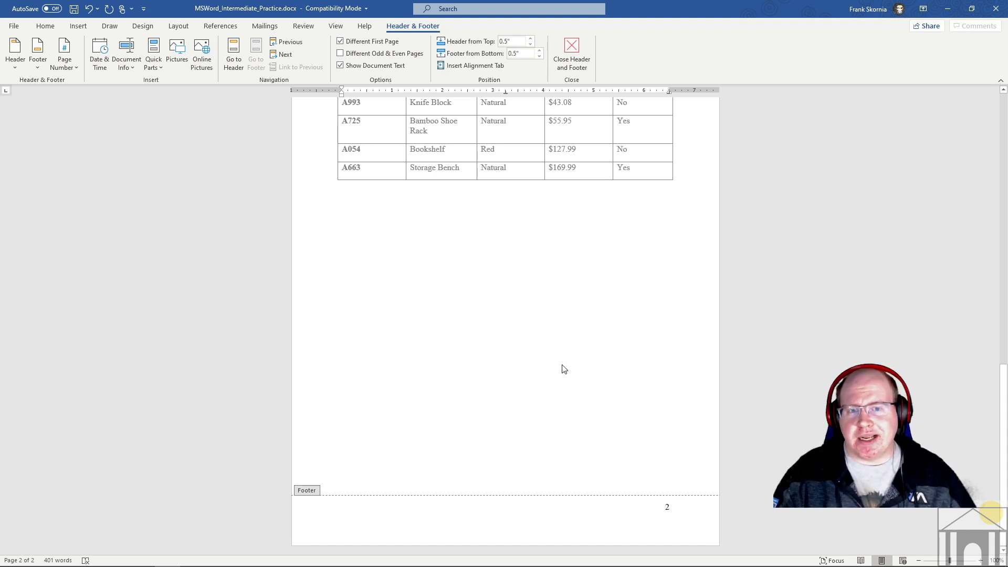
pyautogui.doubleClick(667, 507)
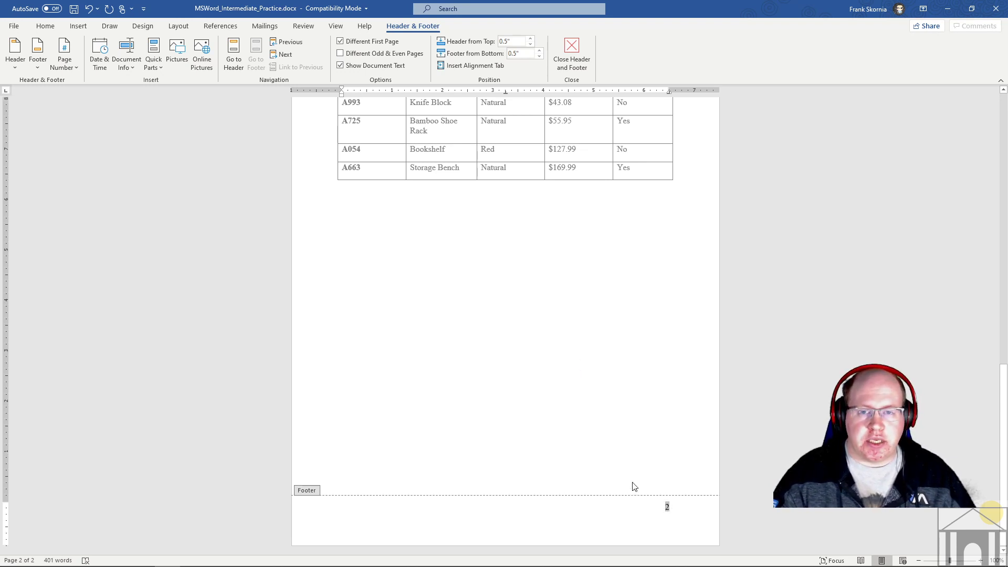
pyautogui.click(64, 59)
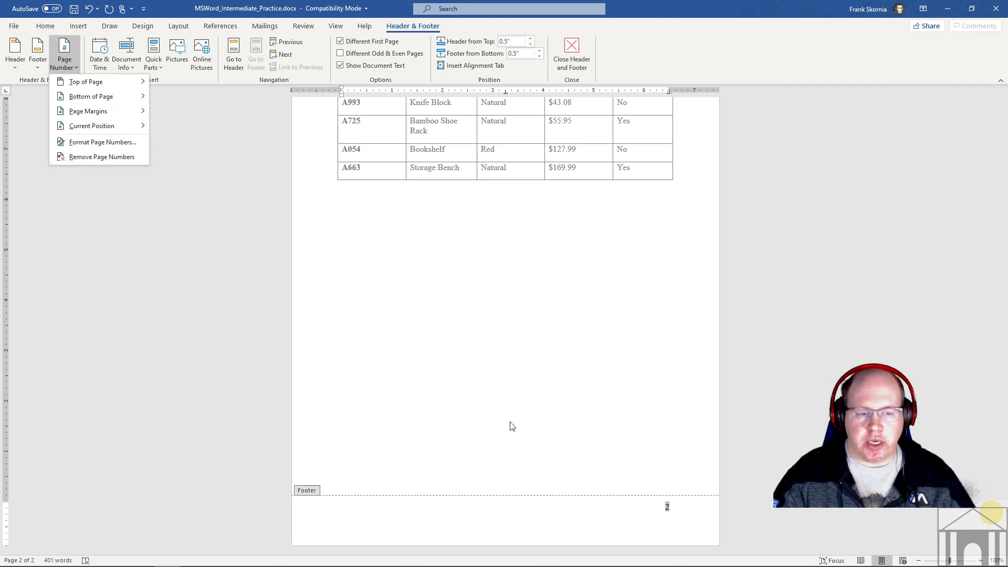
pyautogui.click(667, 509)
pyautogui.click(667, 507)
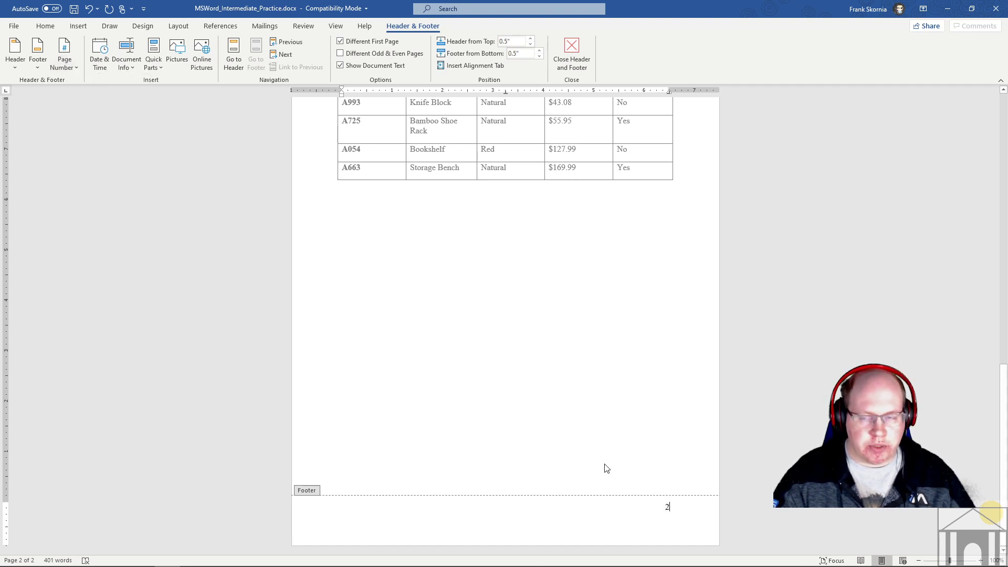
pyautogui.doubleClick(667, 507)
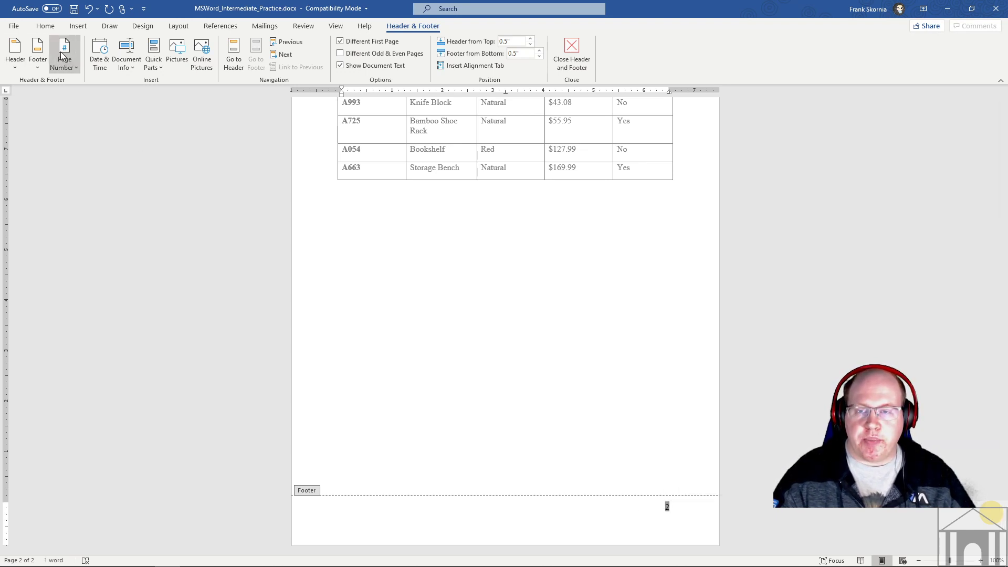
pyautogui.click(70, 70)
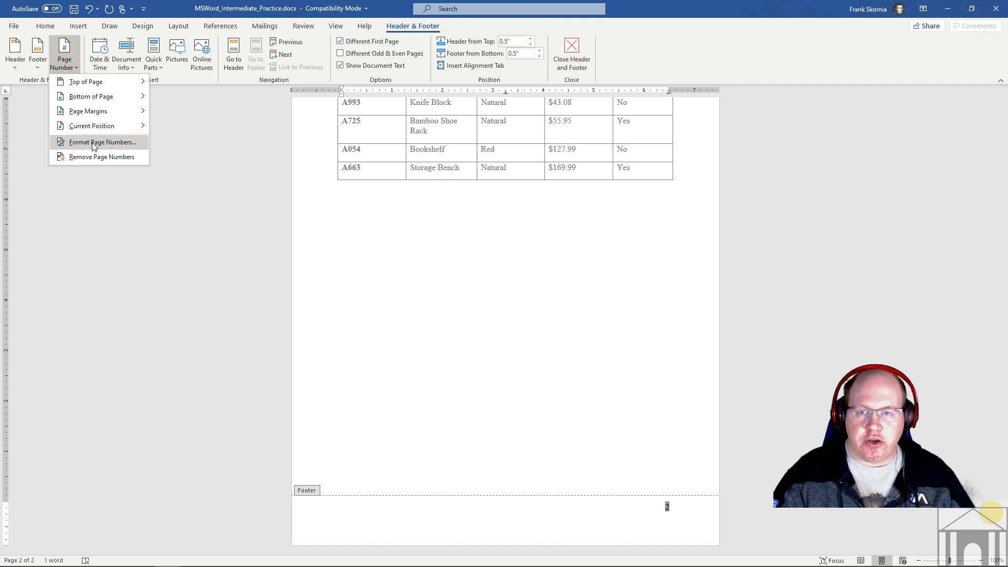
pyautogui.click(93, 146)
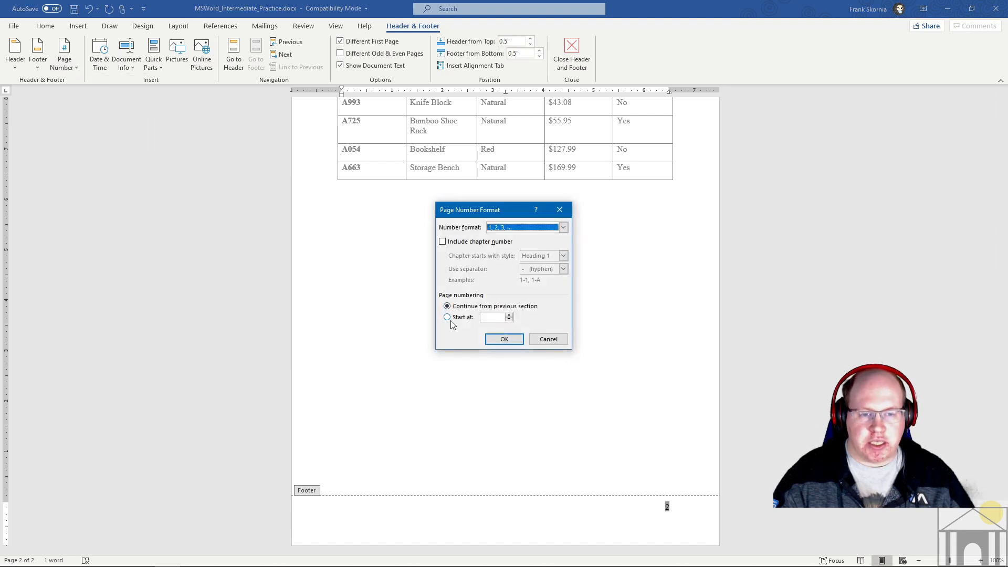
pyautogui.click(447, 317)
pyautogui.click(504, 339)
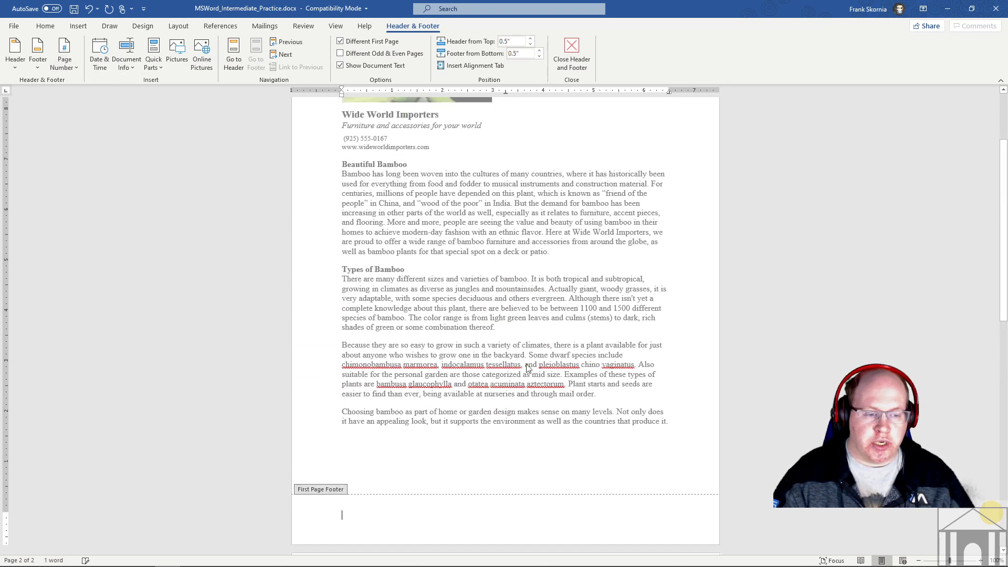
# Step: Set the second page's footer page number to continue numbering from the previous section
pyautogui.scroll(-15, 644, 356)
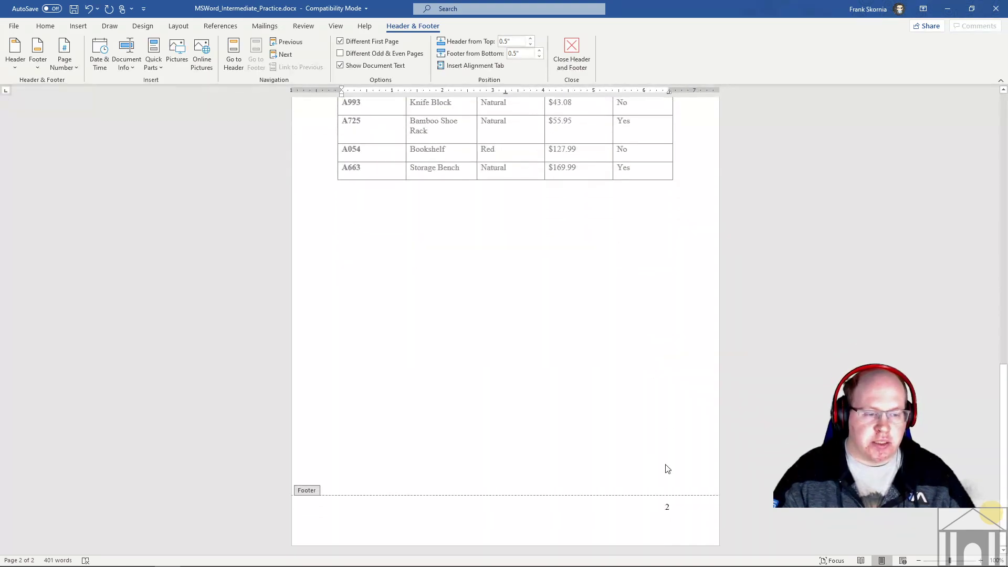
pyautogui.scroll(12, 666, 468)
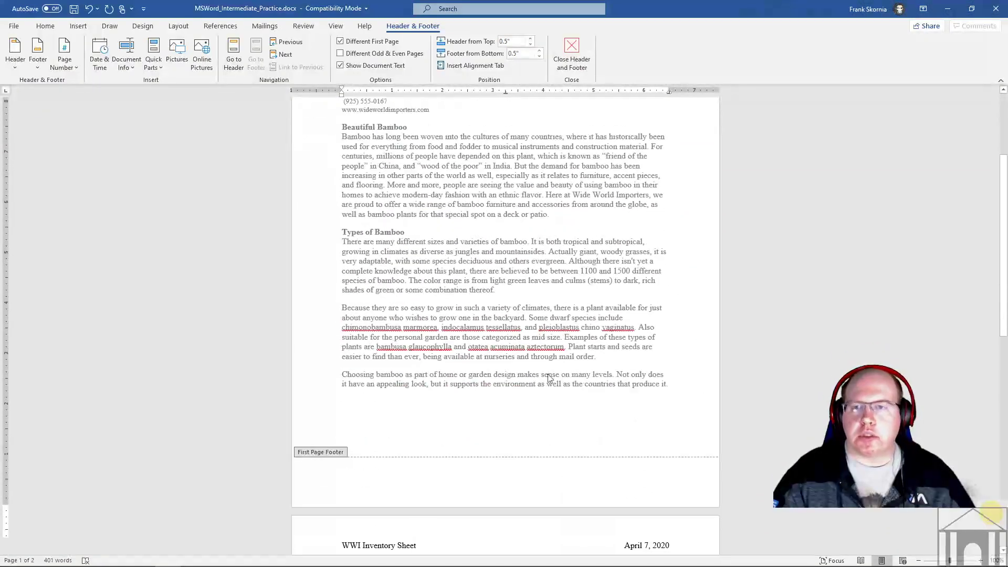
pyautogui.scroll(2, 548, 377)
pyautogui.scroll(-15, 531, 310)
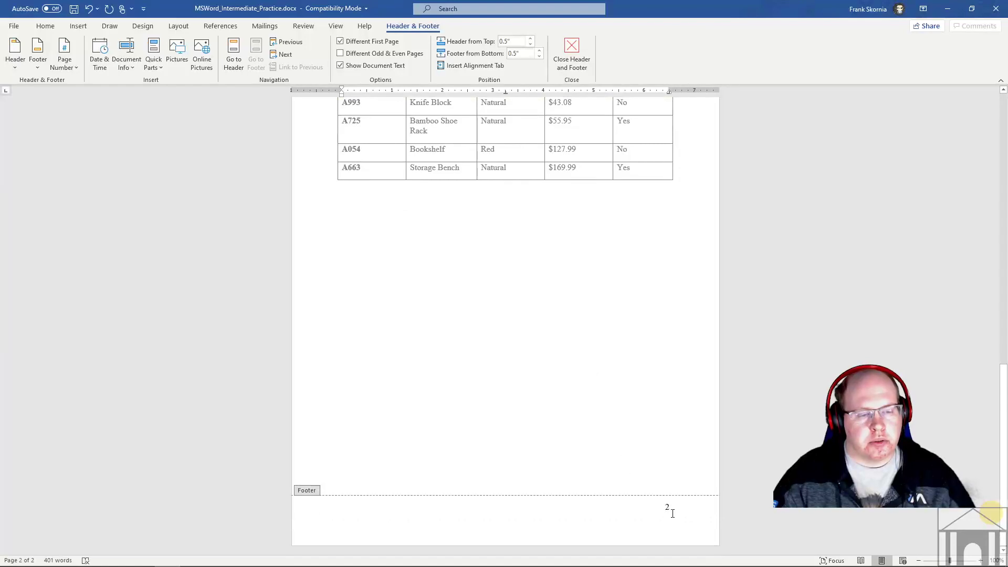
pyautogui.click(667, 508)
pyautogui.click(65, 63)
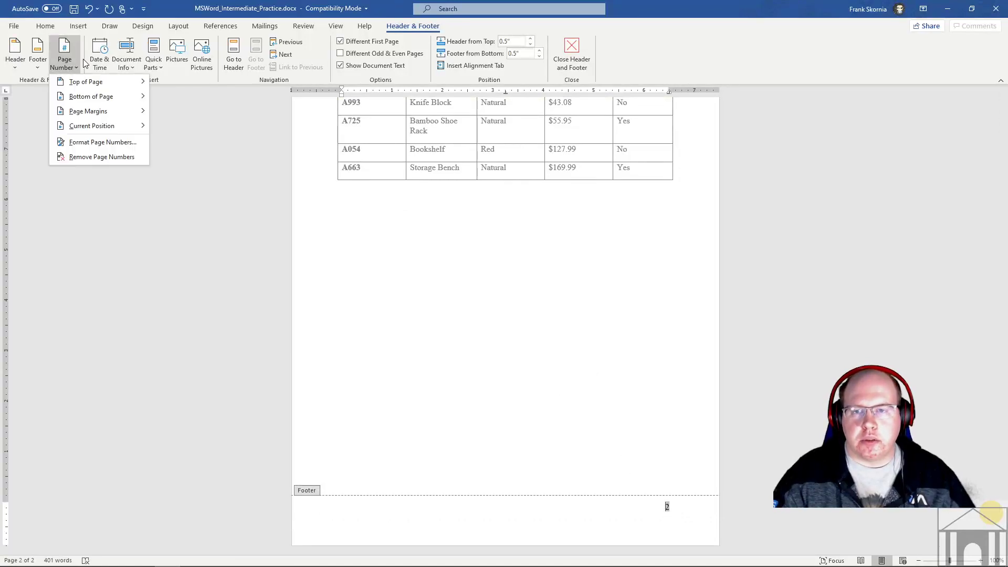
pyautogui.click(93, 142)
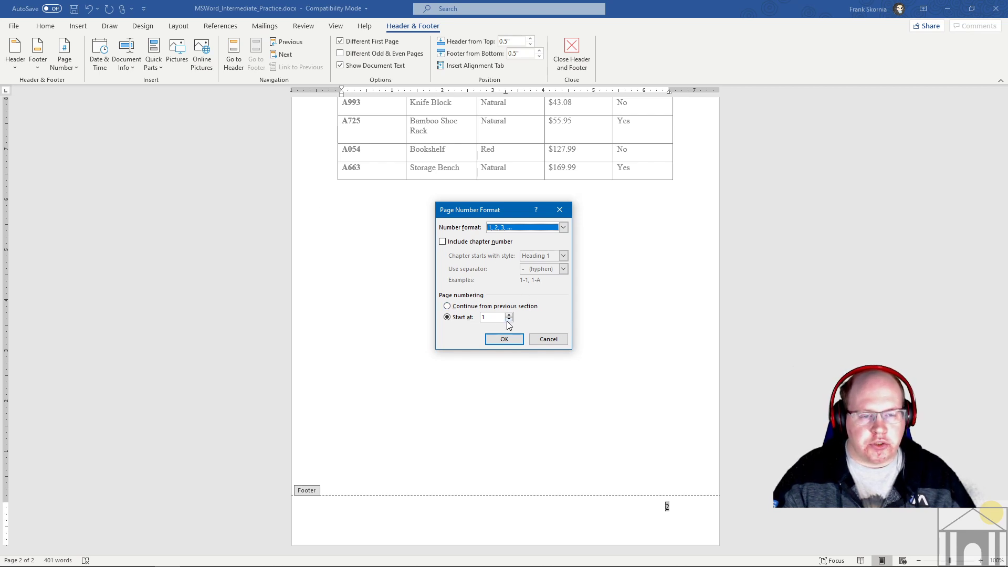
pyautogui.click(463, 306)
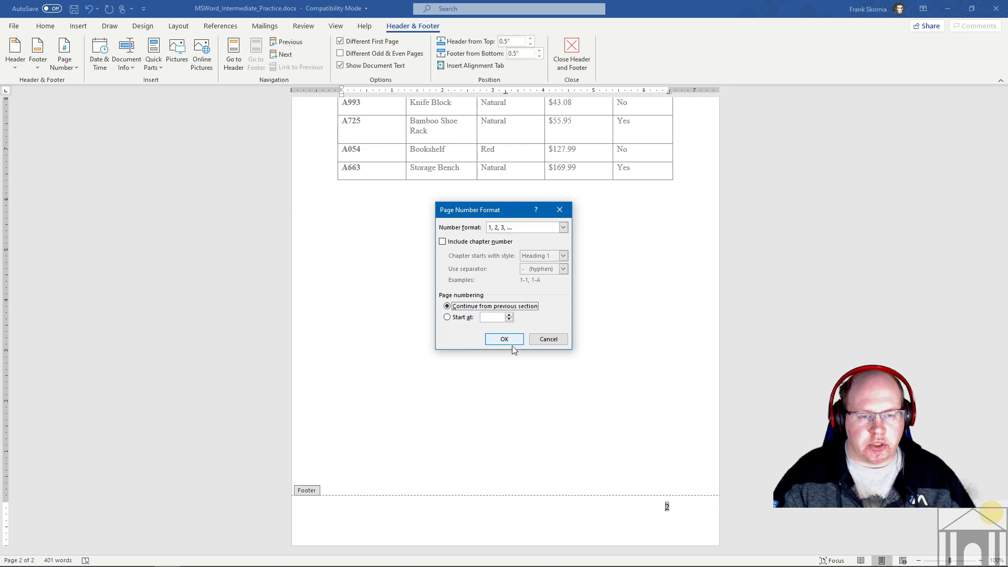
pyautogui.click(504, 339)
pyautogui.scroll(-12, 609, 362)
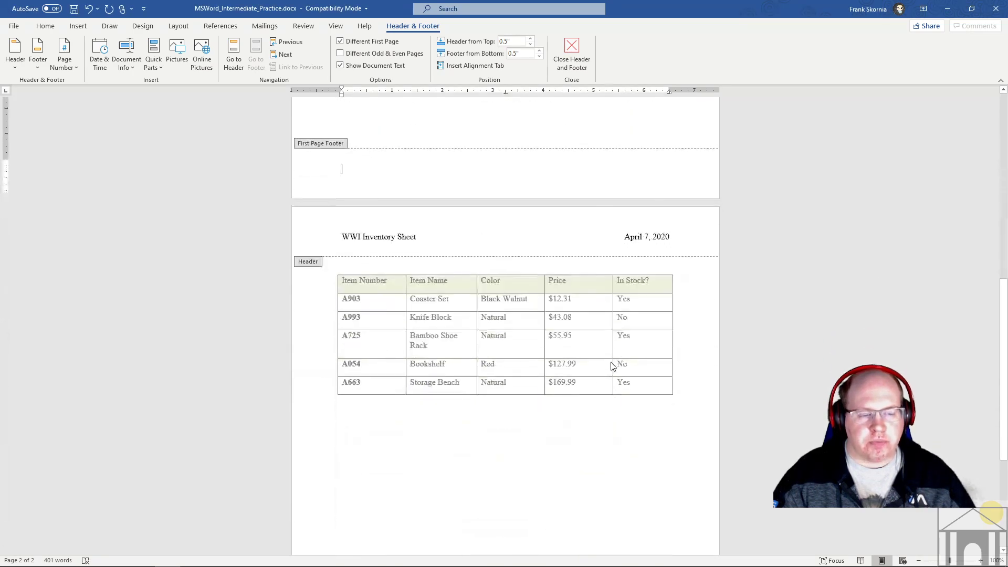
# Step: Turn off Different First Page and turn on Different Odd & Even Pages for the headers and footers
pyautogui.scroll(5, 651, 399)
pyautogui.scroll(10, 640, 316)
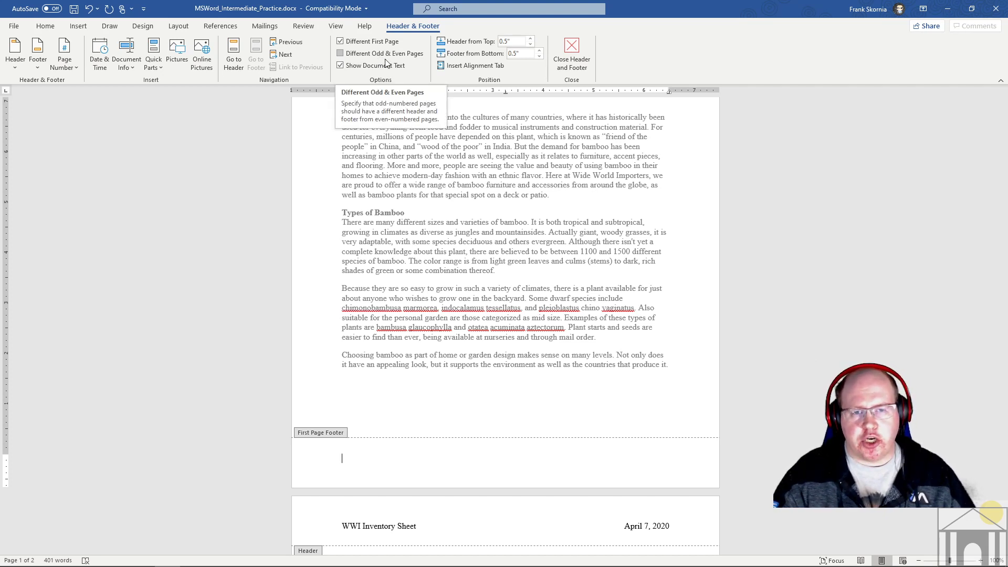
pyautogui.click(358, 42)
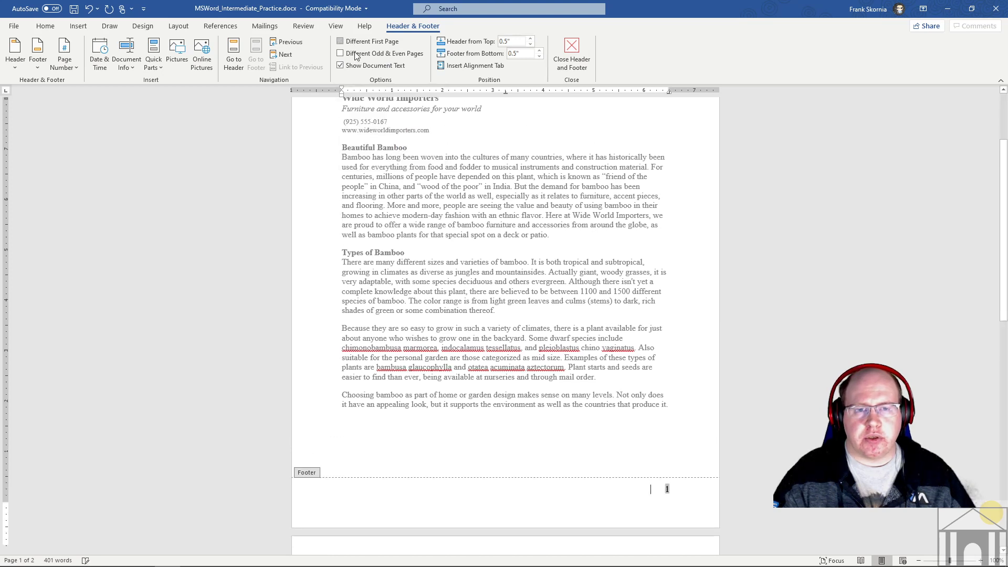
pyautogui.click(356, 54)
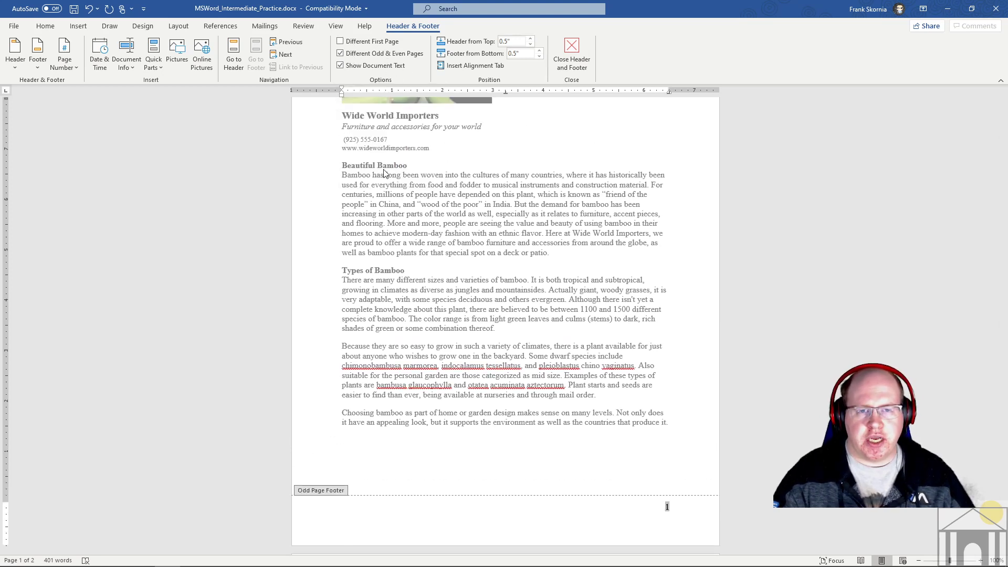
# Step: Examine the odd-page and even-page headers and footers across both pages of the document
pyautogui.scroll(4, 534, 265)
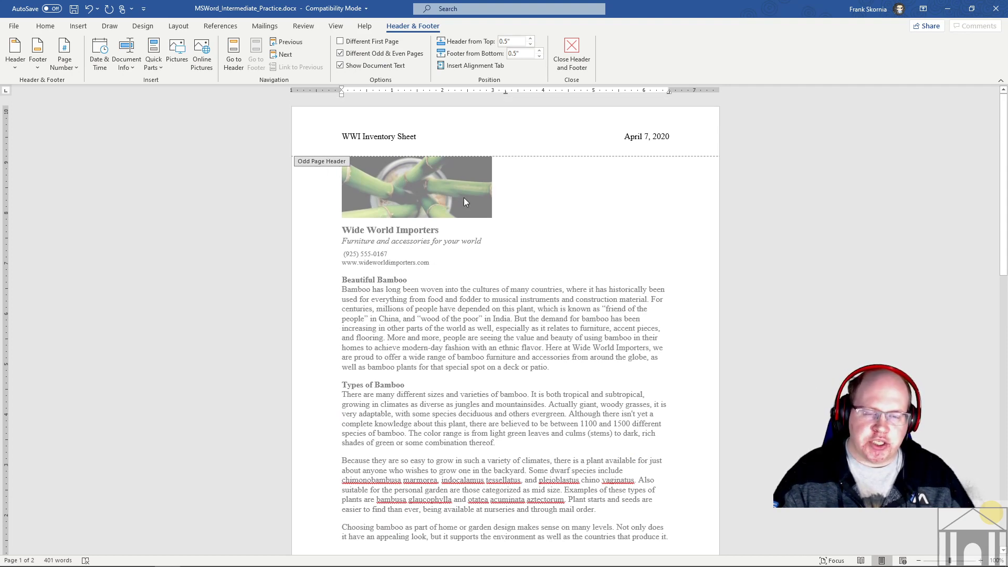
pyautogui.scroll(-15, 464, 198)
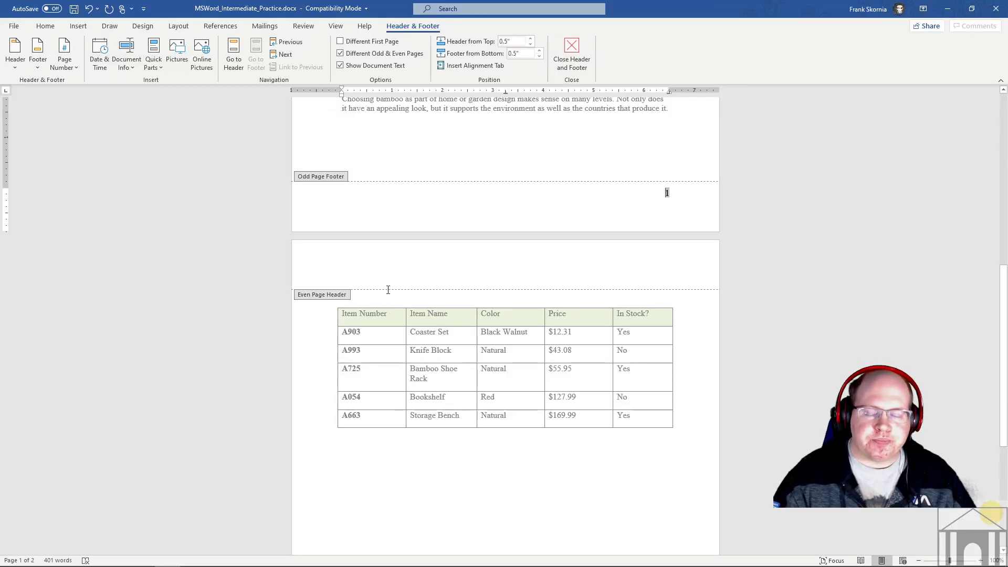
pyautogui.scroll(2, 464, 292)
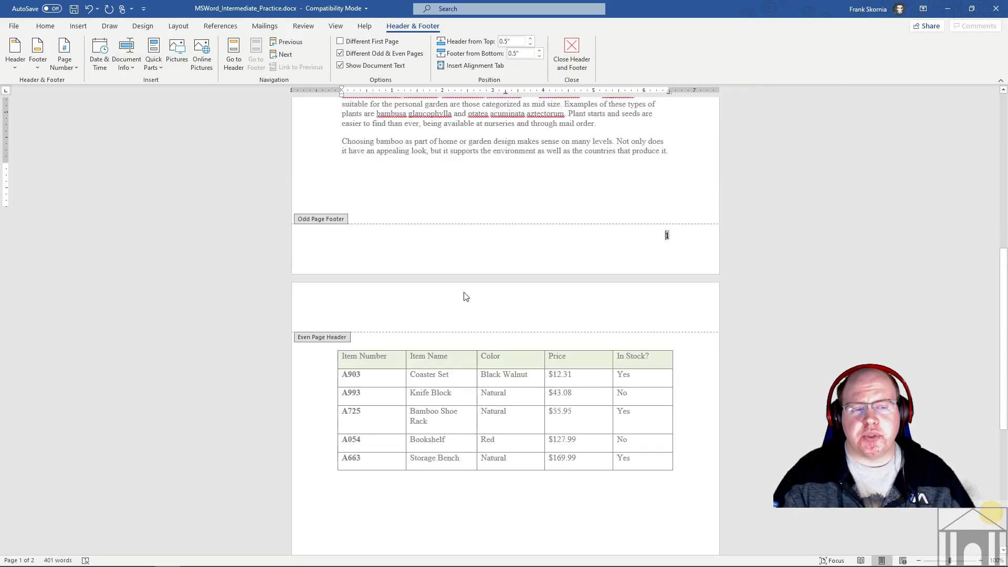
pyautogui.scroll(-10, 464, 295)
pyautogui.scroll(3, 527, 193)
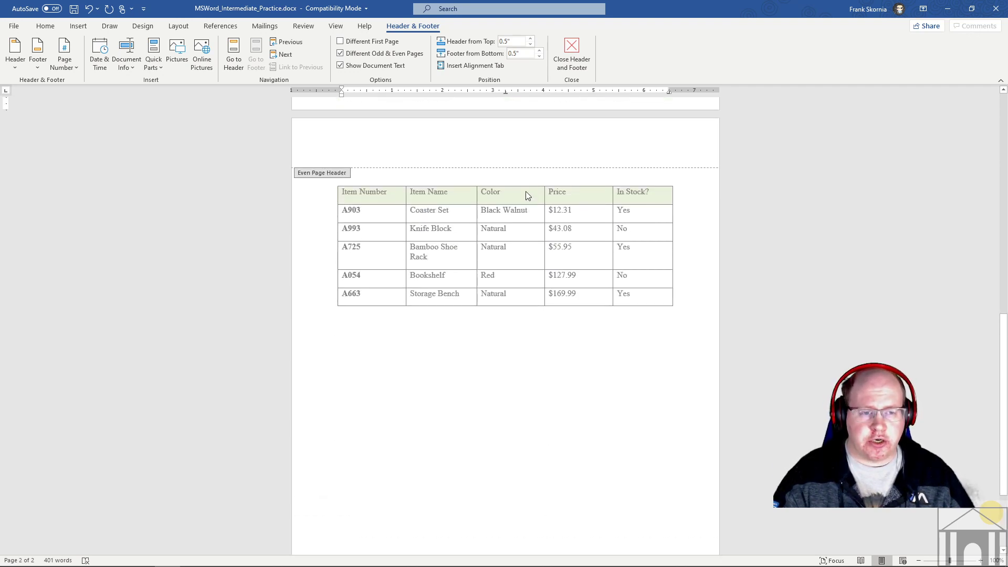
pyautogui.scroll(-3, 556, 508)
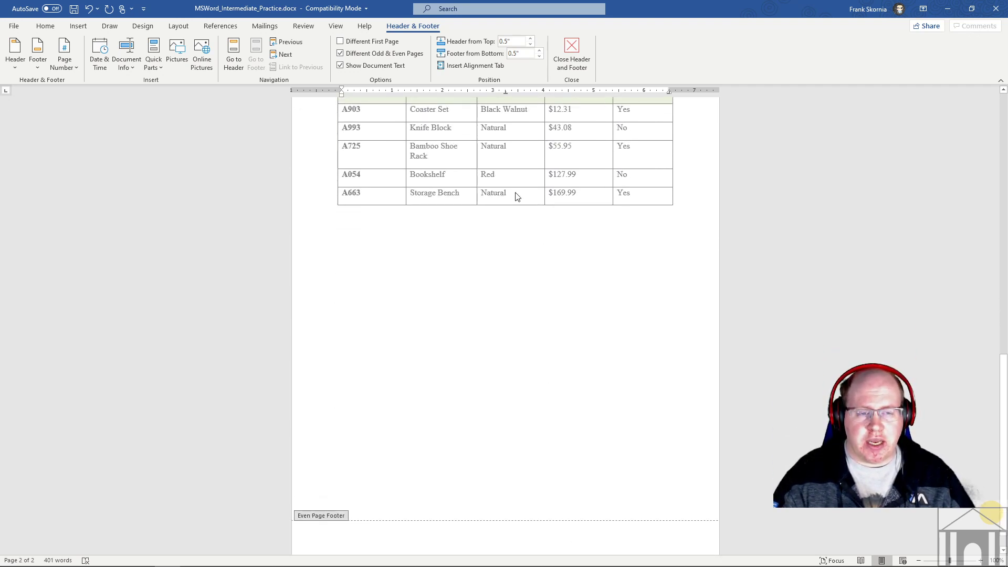
pyautogui.scroll(6, 515, 210)
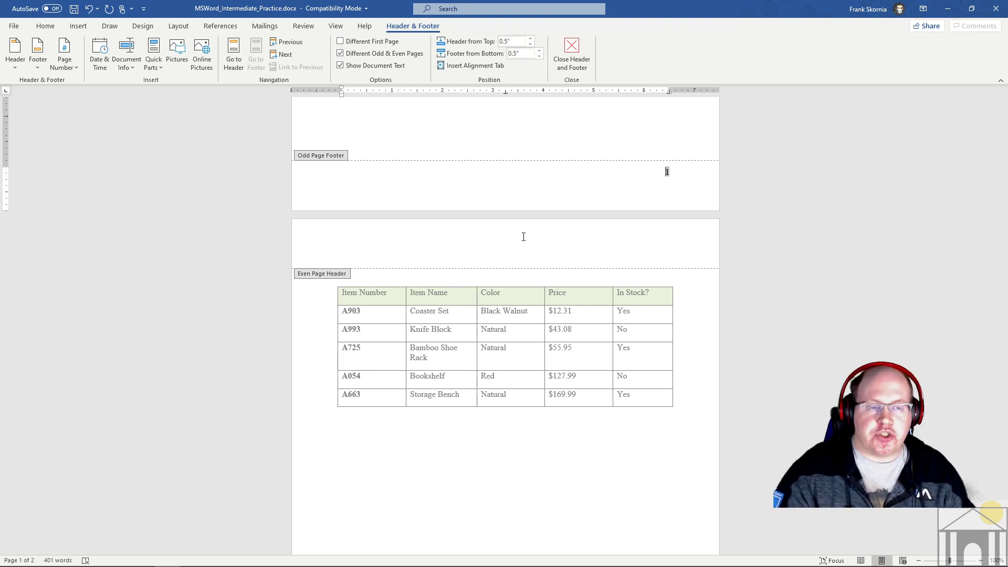
pyautogui.scroll(3, 614, 200)
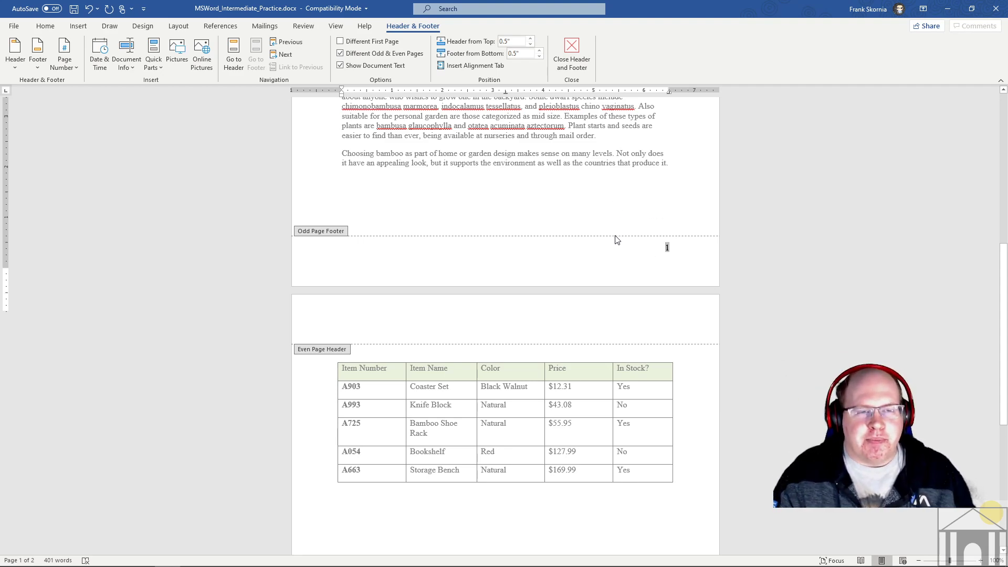
pyautogui.scroll(5, 617, 240)
pyautogui.scroll(-2, 651, 435)
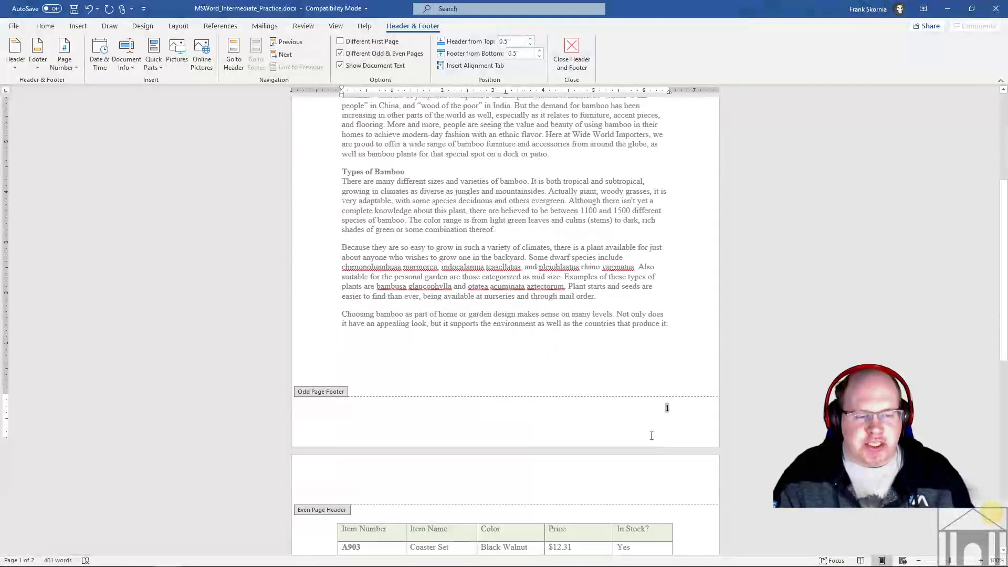
pyautogui.scroll(-1, 651, 436)
# Step: Insert a bottom-of-page number in the Plain Number 1 style into the second page's Even Page Footer
pyautogui.scroll(-6, 666, 398)
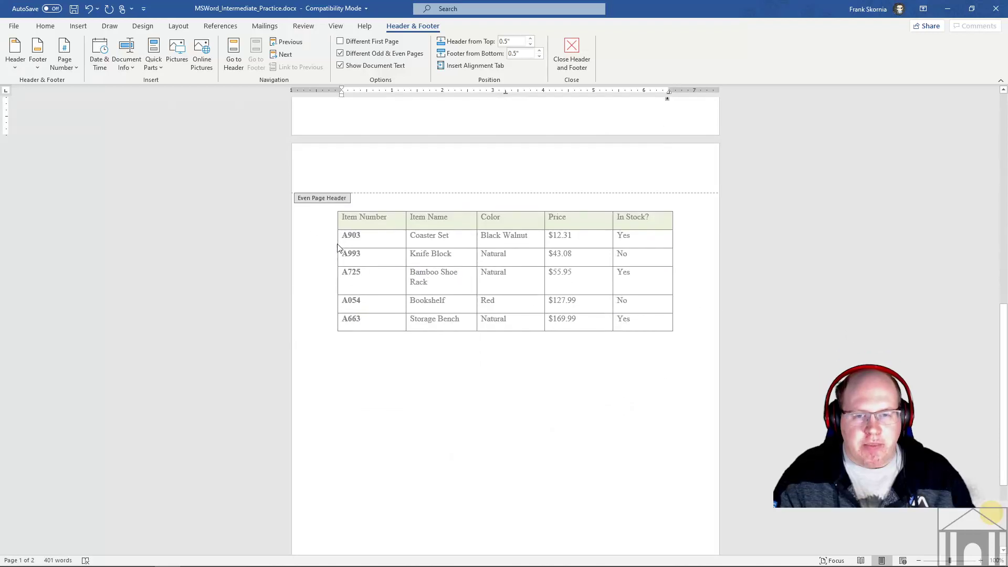
pyautogui.scroll(-3, 425, 304)
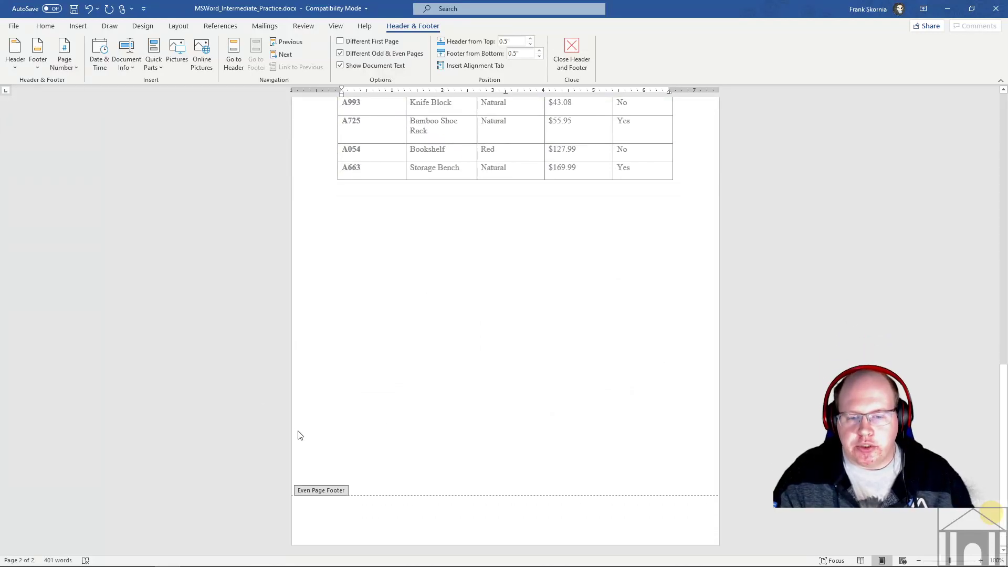
pyautogui.click(327, 520)
pyautogui.click(67, 64)
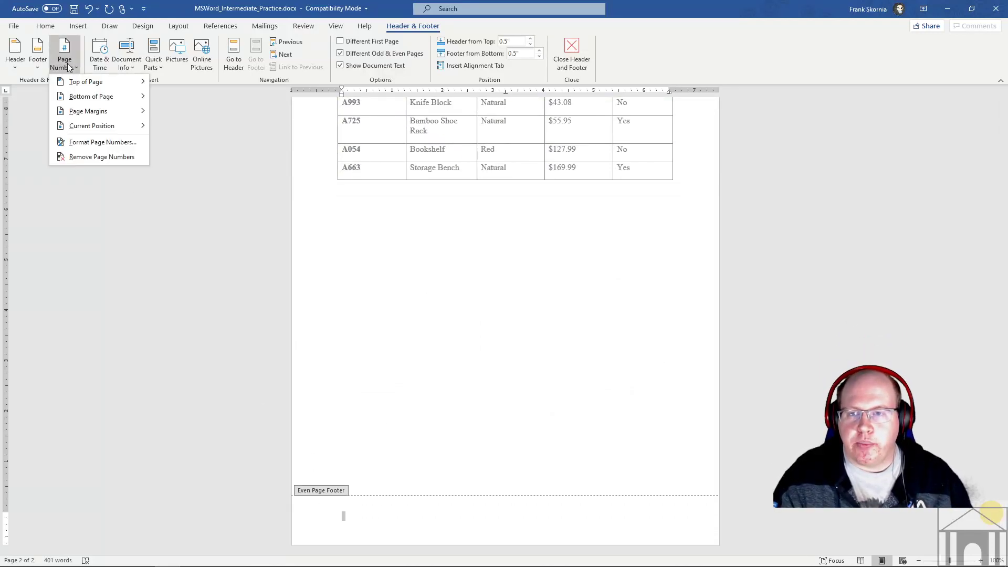
pyautogui.moveTo(83, 98)
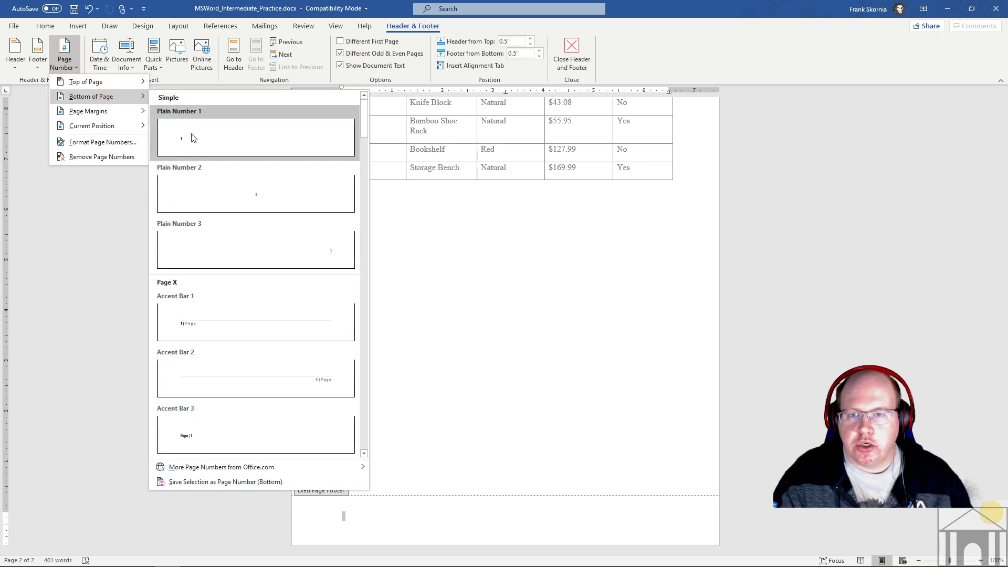
pyautogui.click(192, 138)
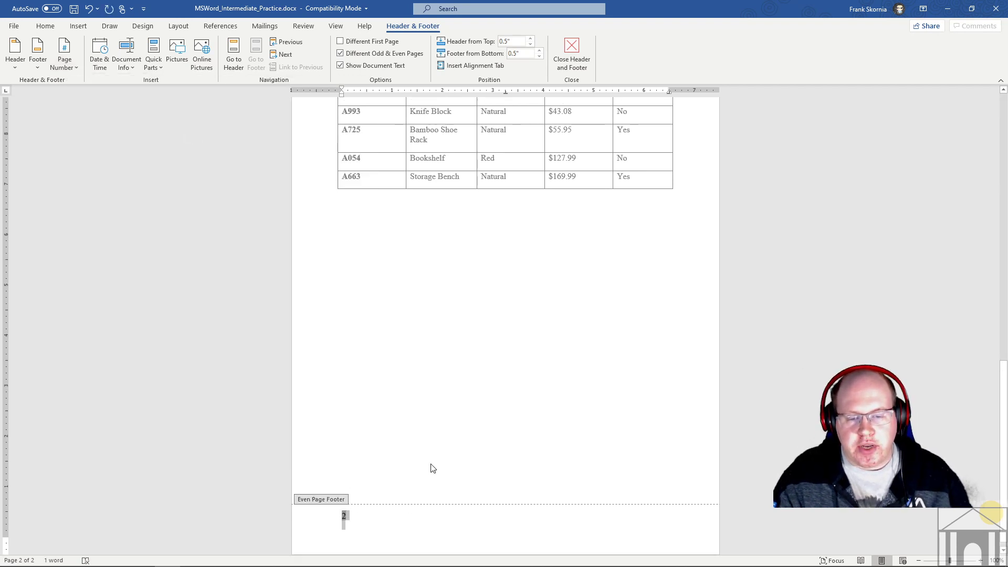
# Step: Close header and footer editing and go back to the beginning of the document
pyautogui.scroll(5, 436, 464)
pyautogui.scroll(-2, 441, 461)
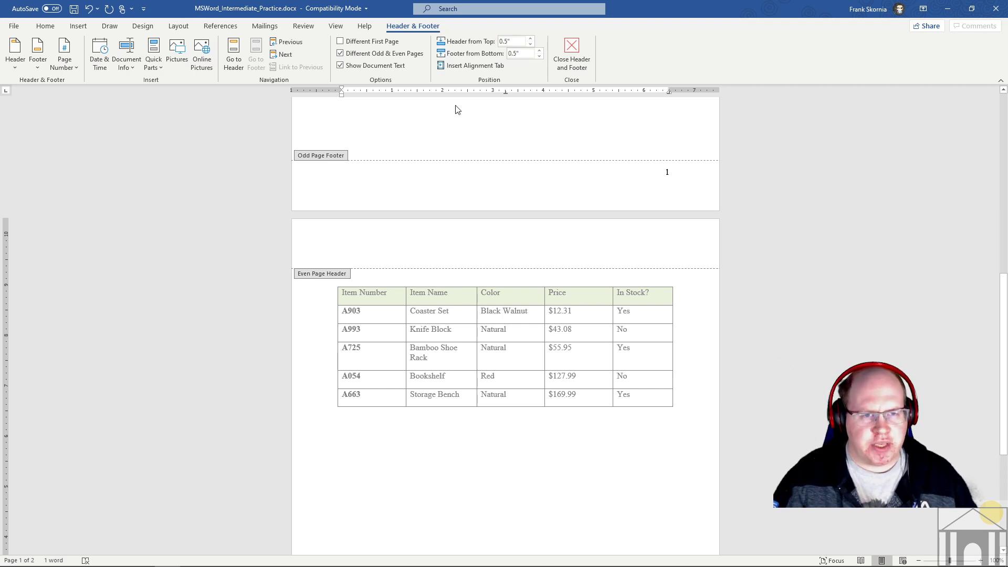
pyautogui.click(564, 55)
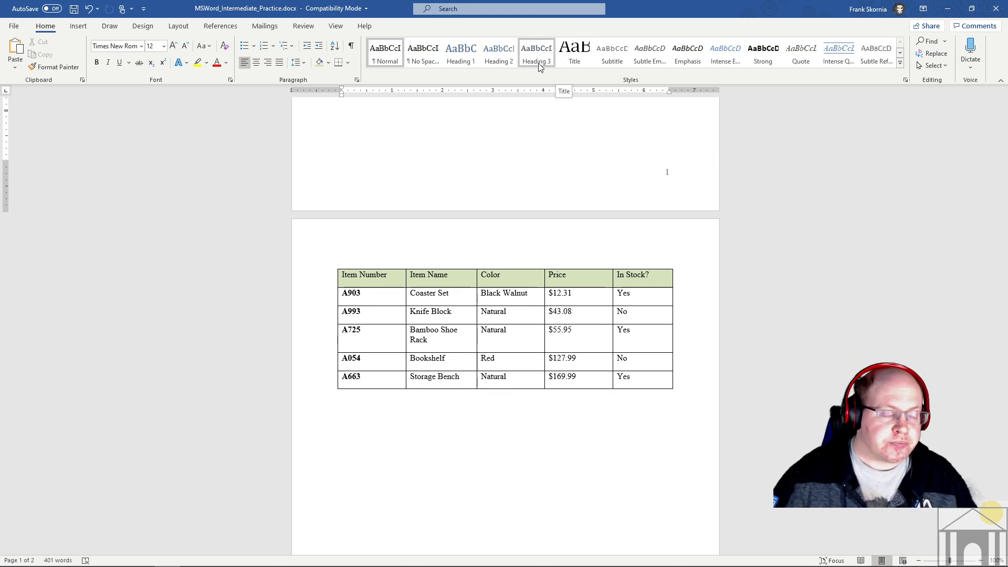
pyautogui.scroll(4, 472, 252)
pyautogui.scroll(12, 472, 252)
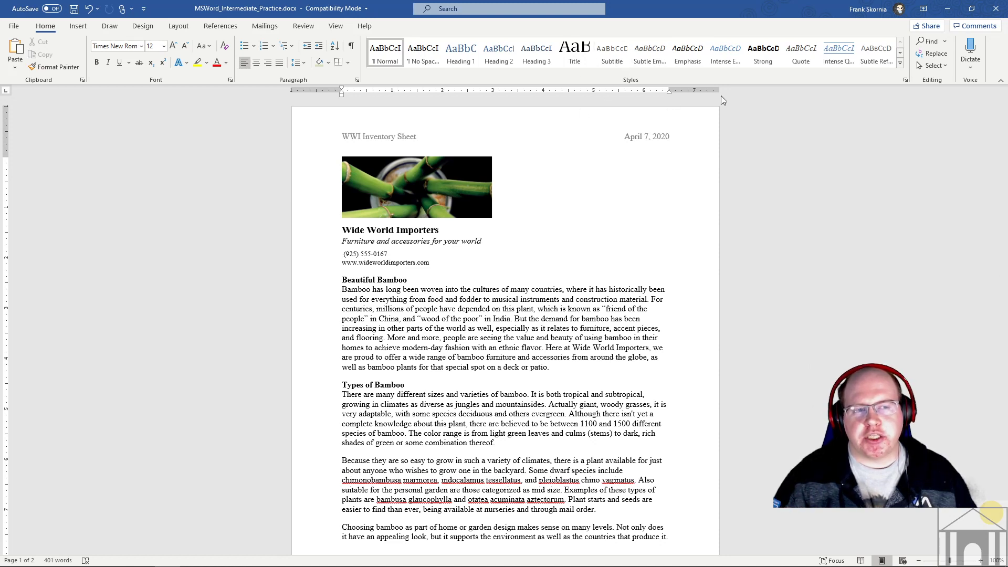
# Step: Review the full styles gallery and apply the Heading 2 style to the "Beautiful Bamboo" heading
pyautogui.click(900, 63)
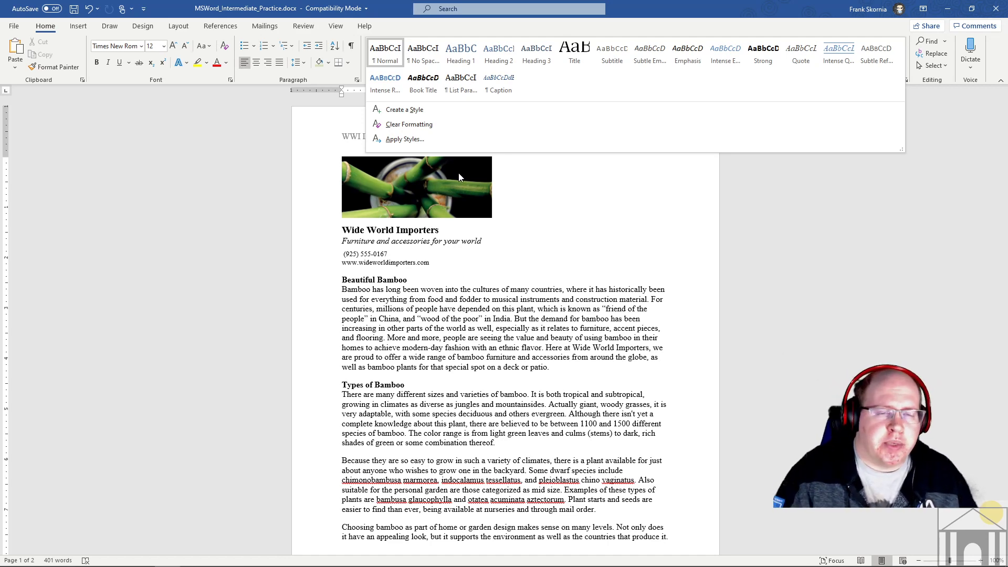
pyautogui.scroll(-2, 435, 112)
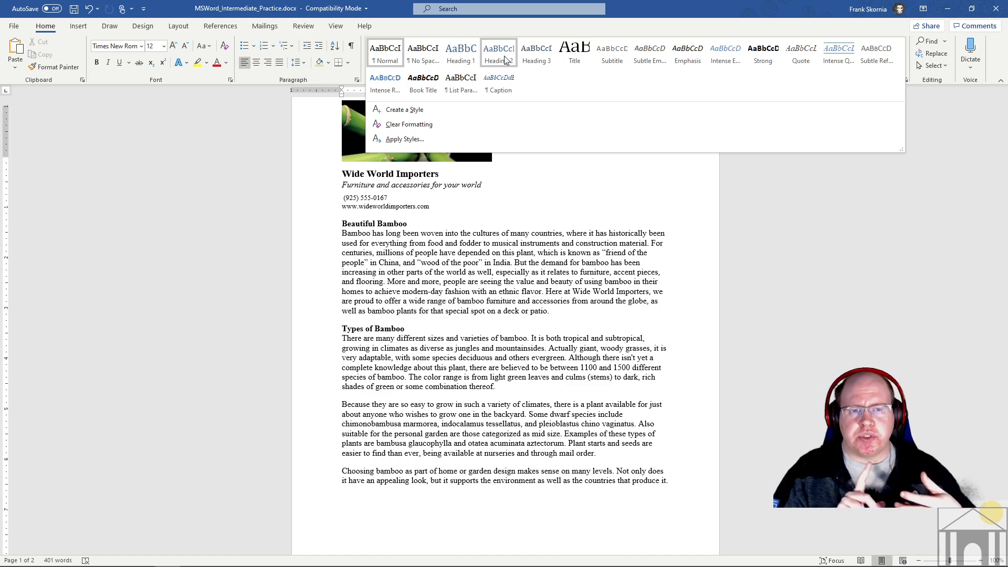
pyautogui.scroll(2, 505, 59)
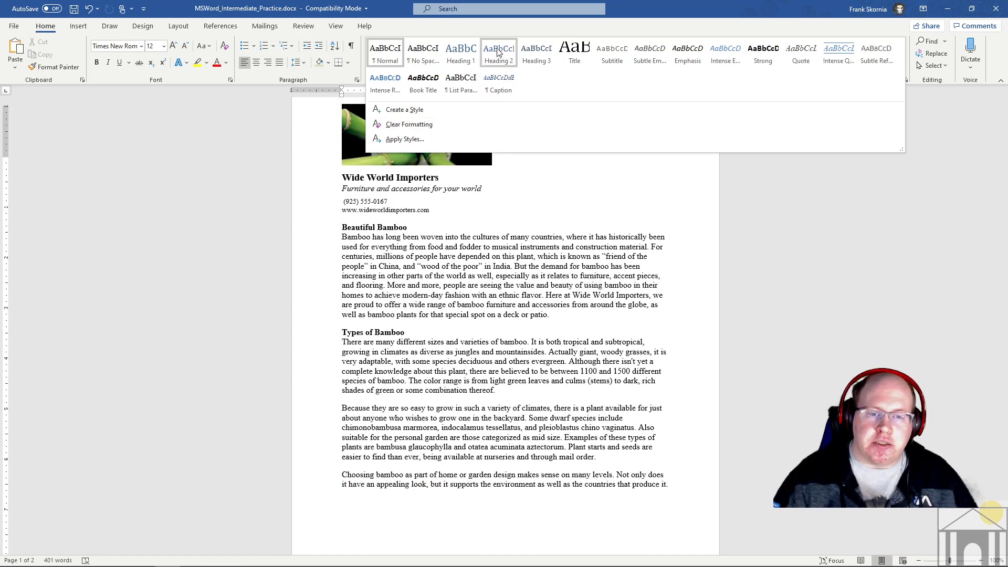
pyautogui.click(347, 231)
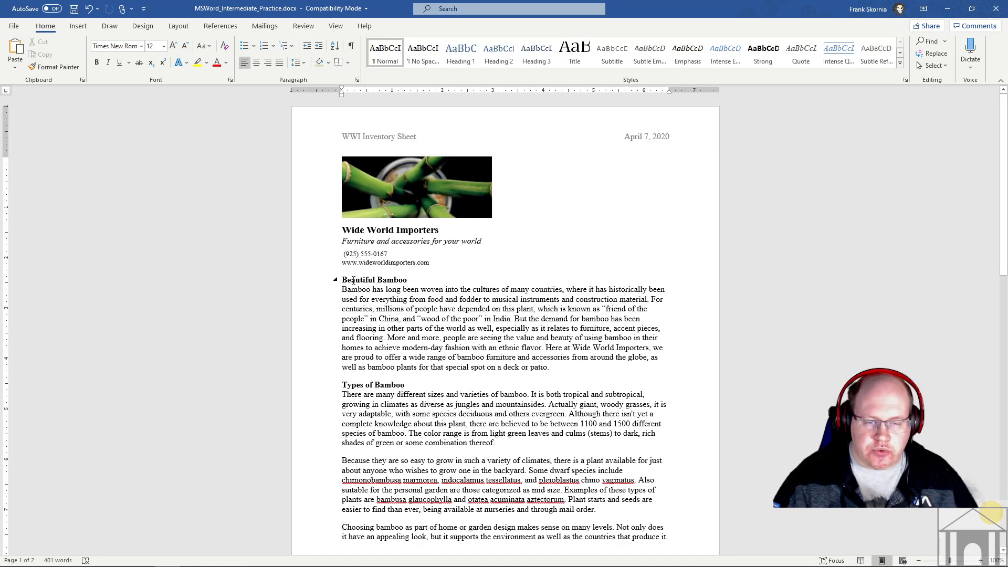
pyautogui.moveTo(342, 279); pyautogui.dragTo(405, 278)
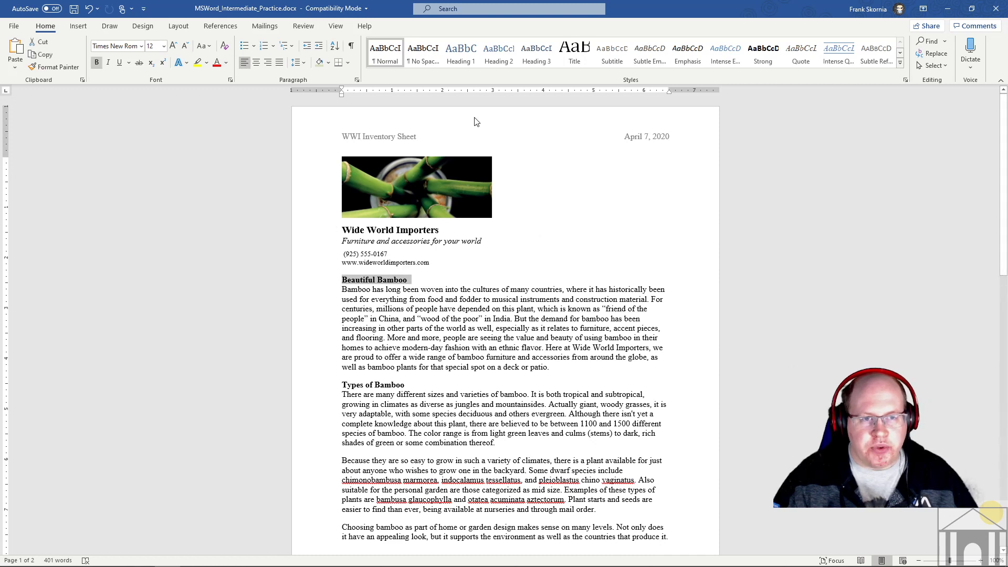
pyautogui.click(496, 54)
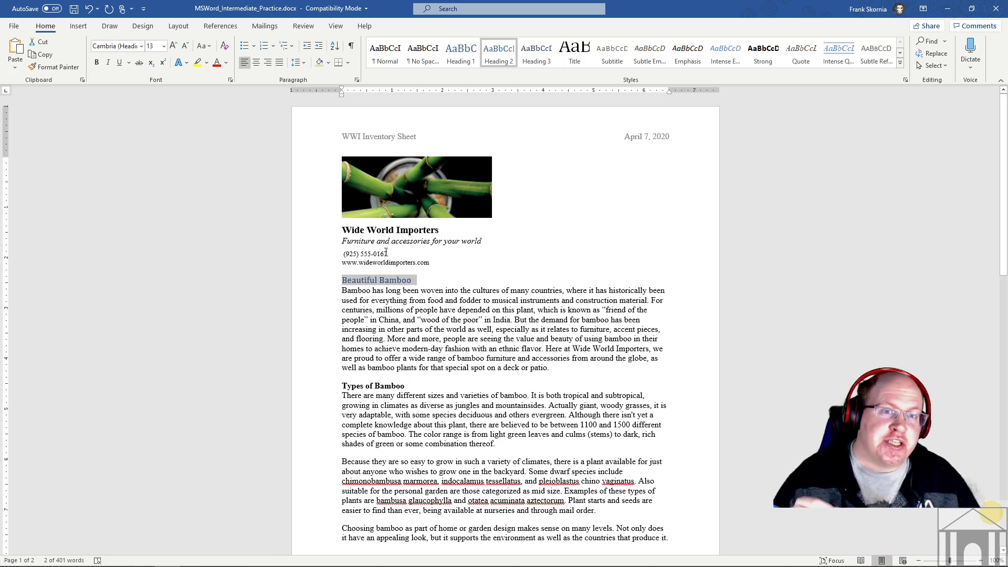
pyautogui.click(413, 302)
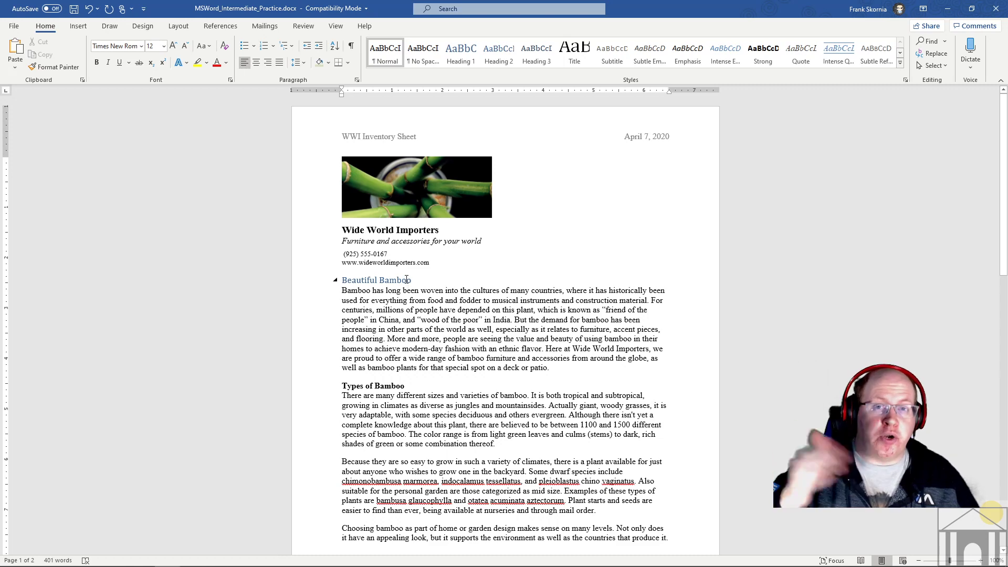
pyautogui.click(499, 53)
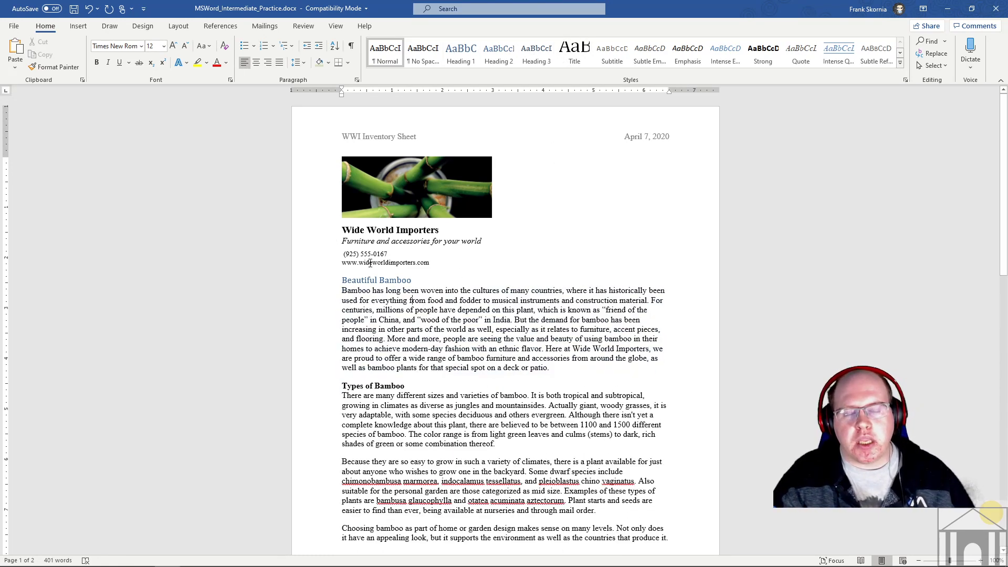
# Step: Apply the Title style to the "Wide World Importers" line below the bamboo picture
pyautogui.moveTo(343, 230); pyautogui.dragTo(425, 229)
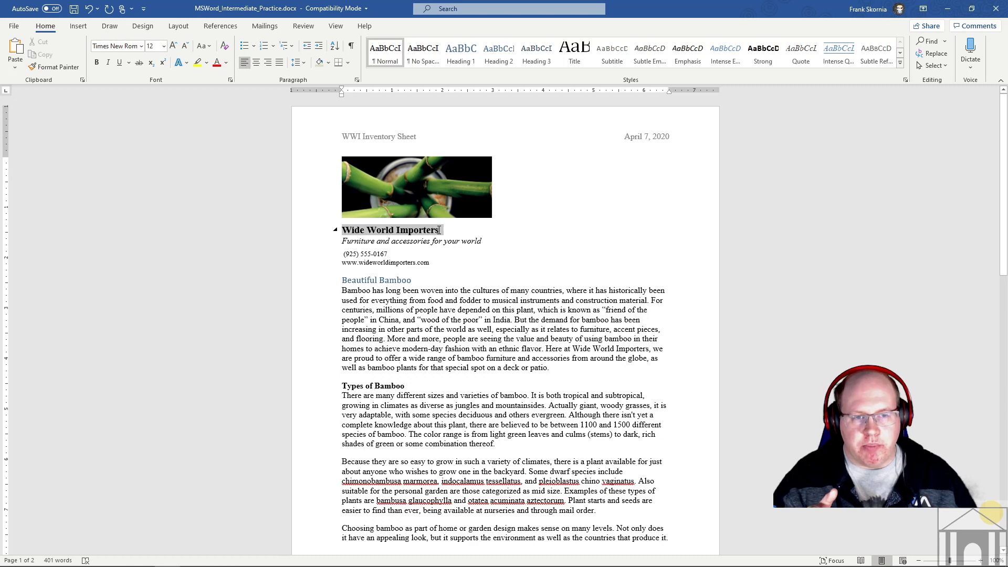
pyautogui.click(571, 62)
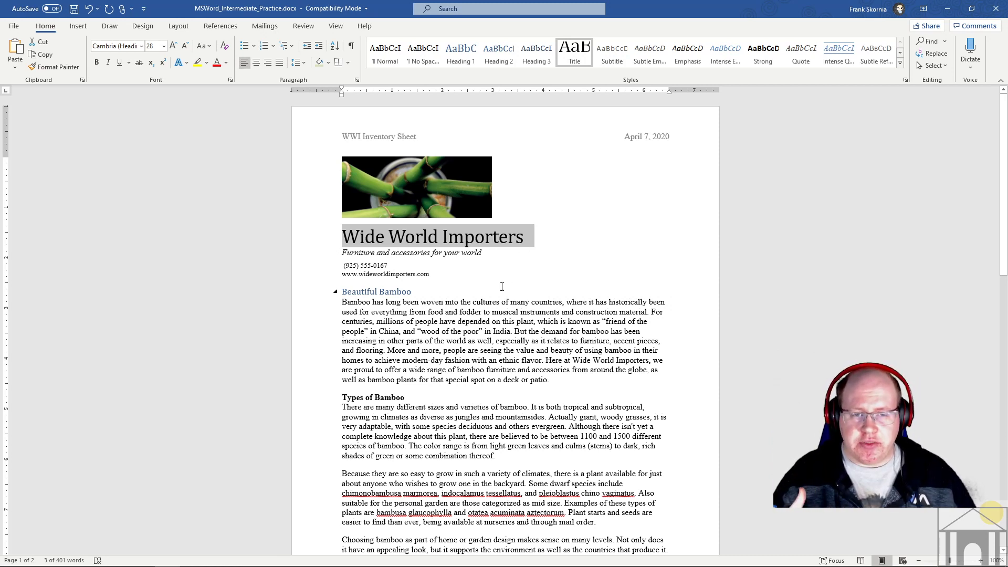
pyautogui.click(468, 349)
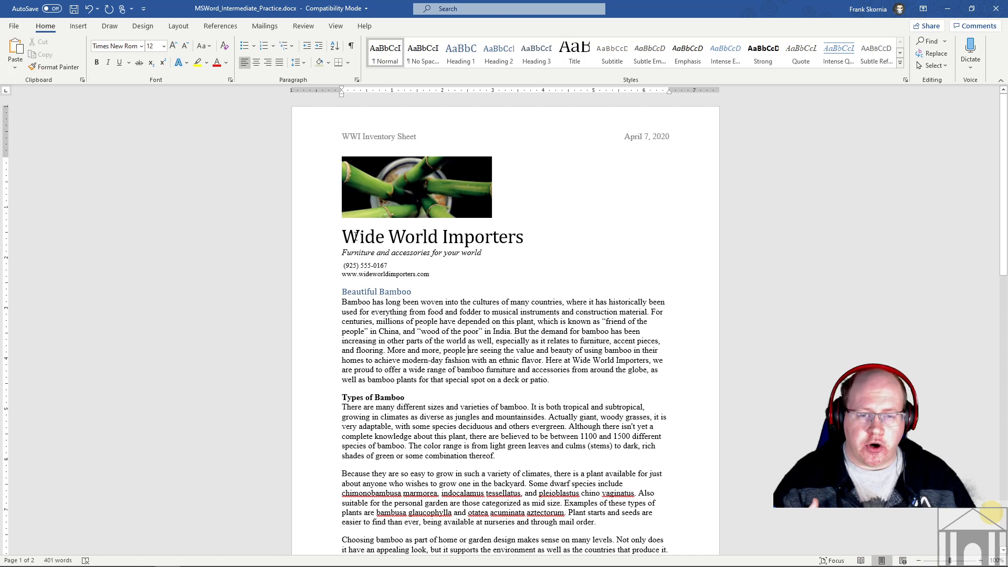
pyautogui.moveTo(356, 236); pyautogui.dragTo(499, 238)
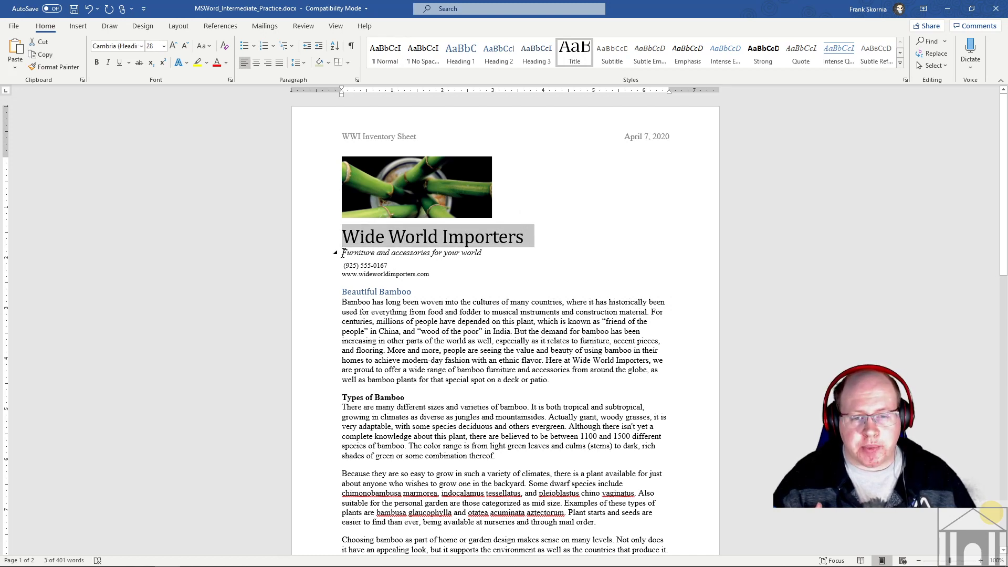
# Step: Apply the Subtitle style to the "Furniture and accessories for your world" line
pyautogui.moveTo(342, 253); pyautogui.dragTo(479, 257)
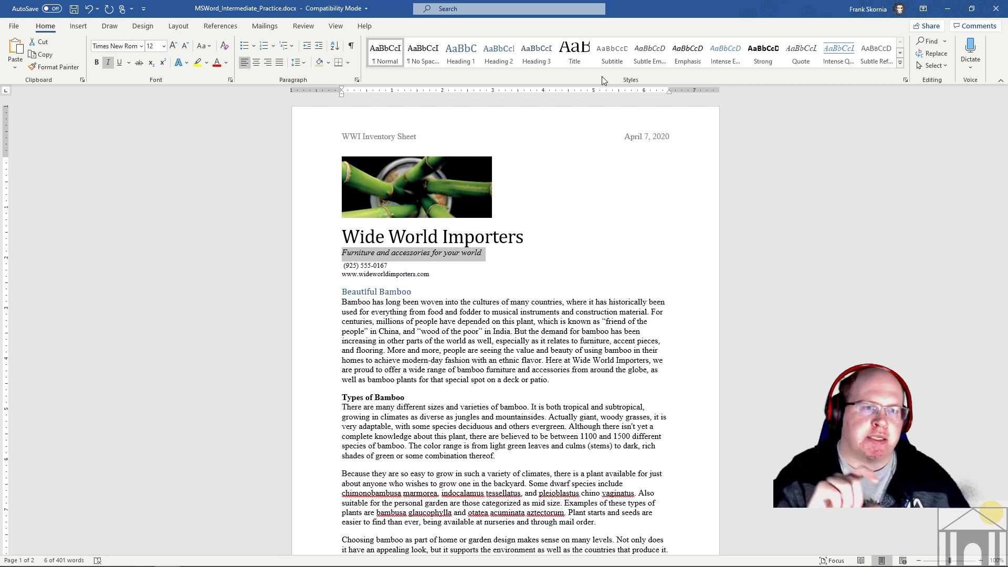
pyautogui.click(609, 63)
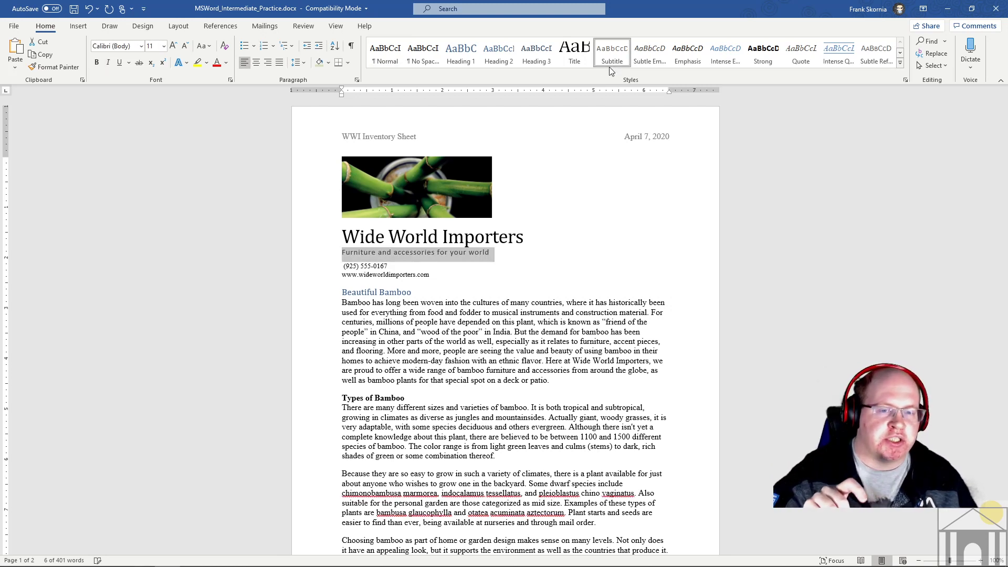
pyautogui.click(446, 272)
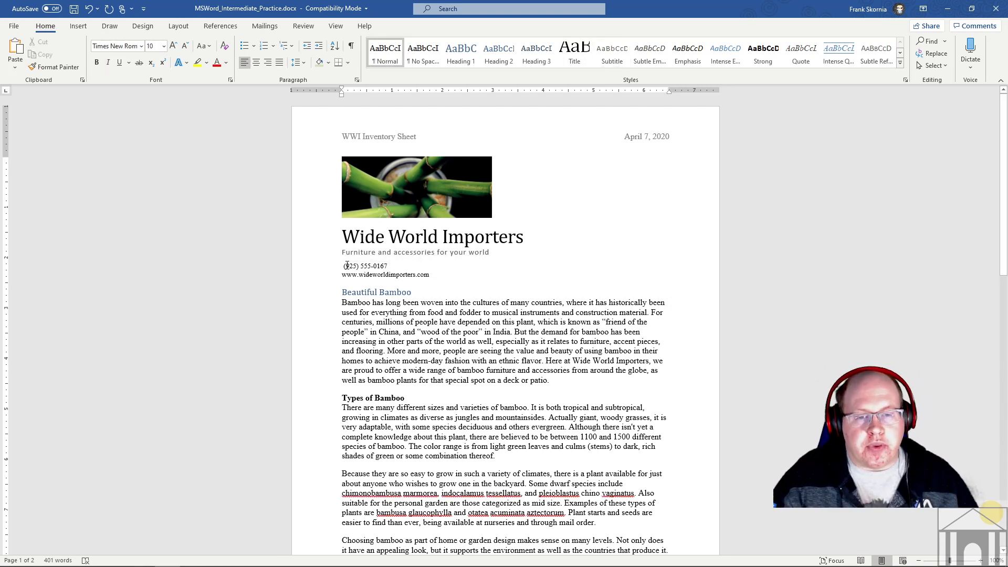
# Step: Apply the Subtle Emphasis style to the phone number and website lines under the subtitle
pyautogui.moveTo(347, 265); pyautogui.dragTo(427, 270)
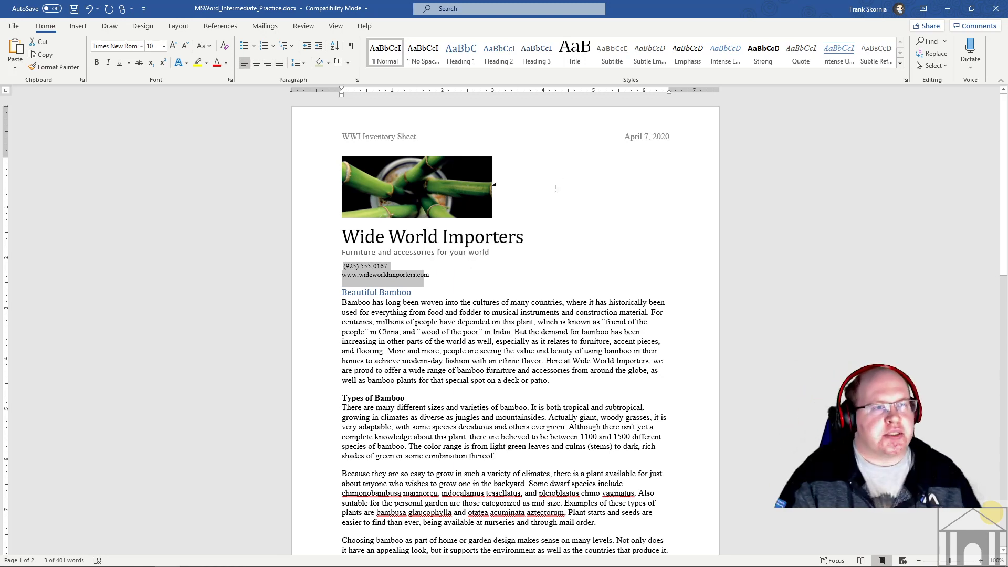
pyautogui.click(658, 62)
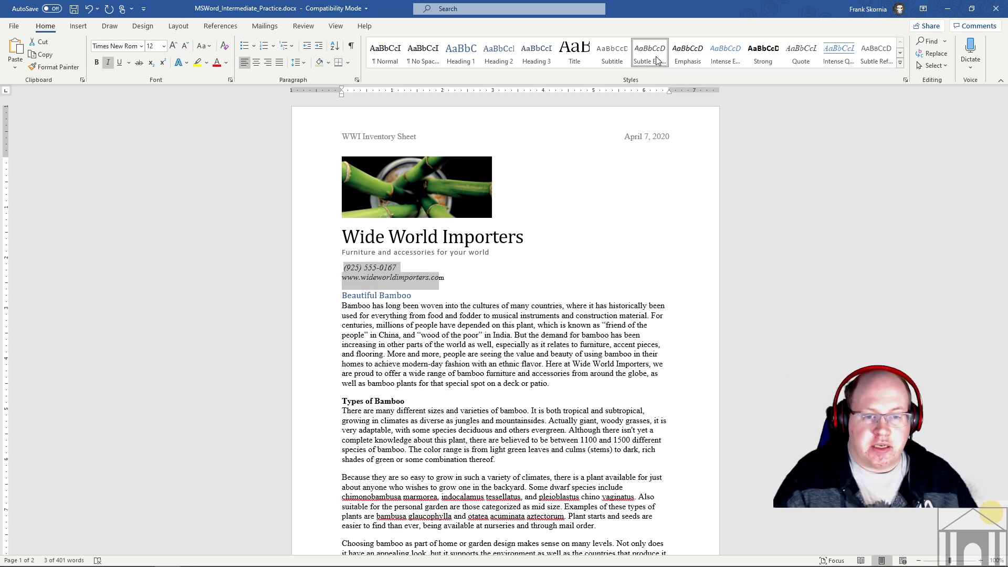
pyautogui.moveTo(446, 278); pyautogui.dragTo(343, 266)
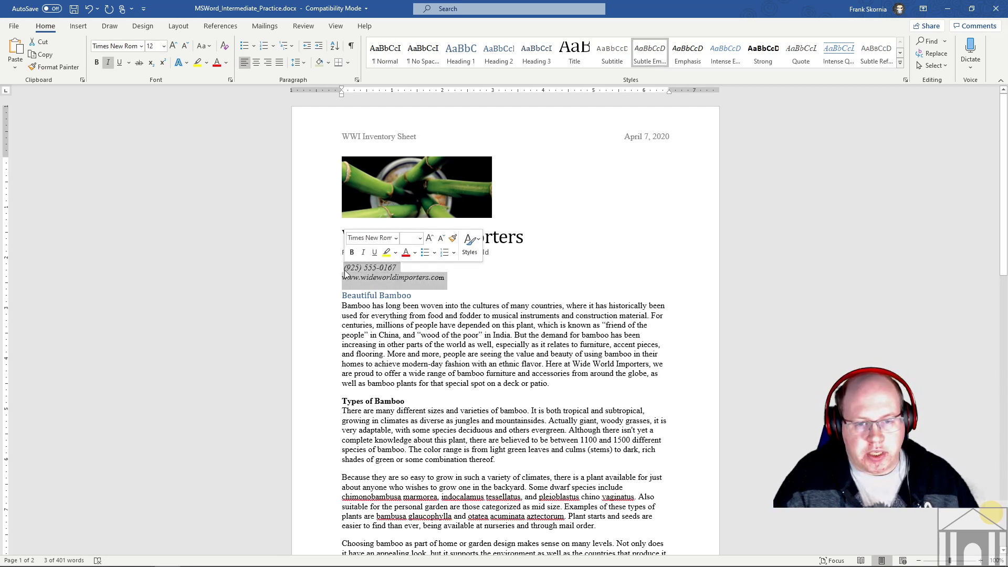
pyautogui.click(659, 59)
pyautogui.click(391, 295)
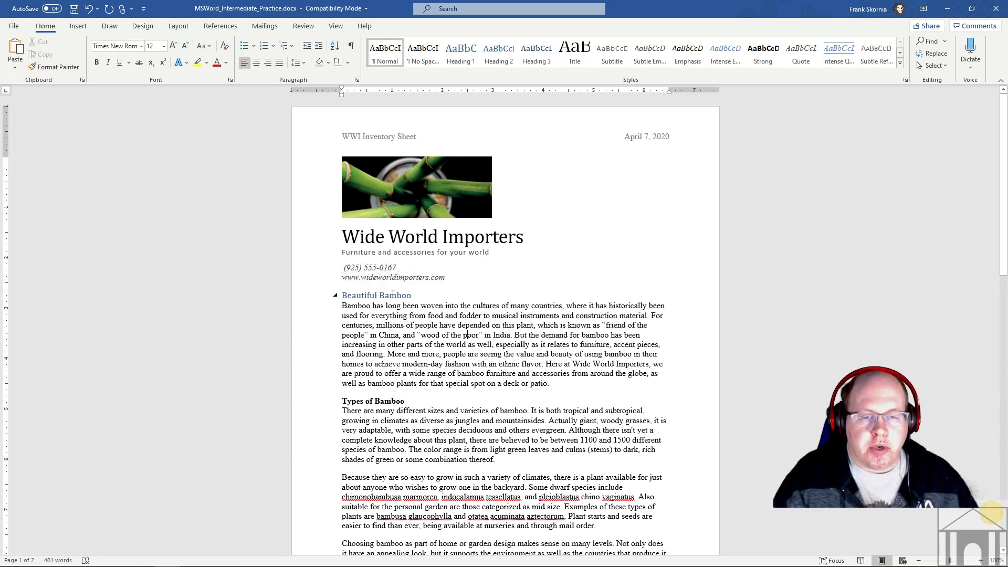
# Step: Apply the Heading 1 style to the "Beautiful Bamboo" and "Types of Bamboo" section headings
pyautogui.click(370, 397)
pyautogui.scroll(-10, 410, 416)
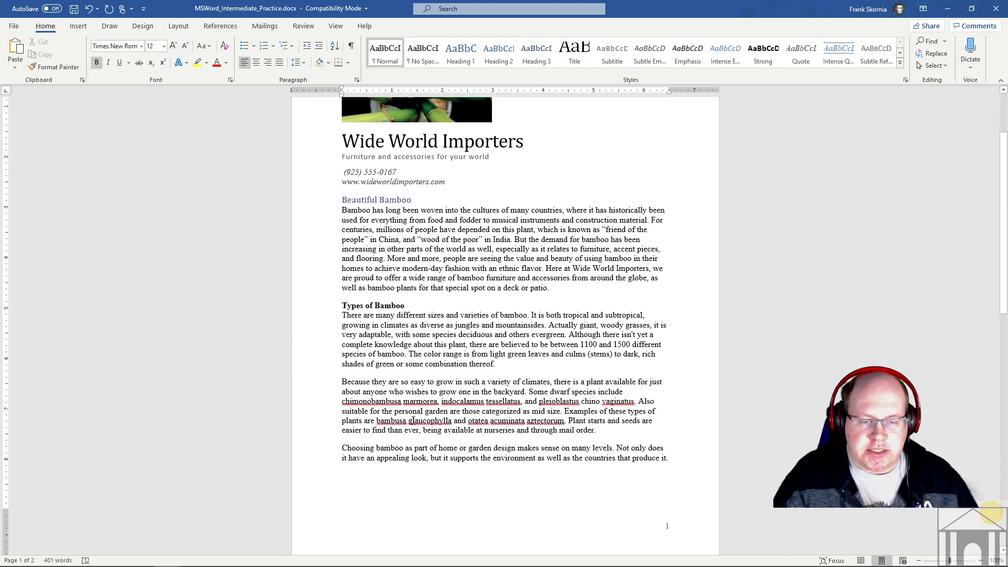
pyautogui.scroll(10, 410, 415)
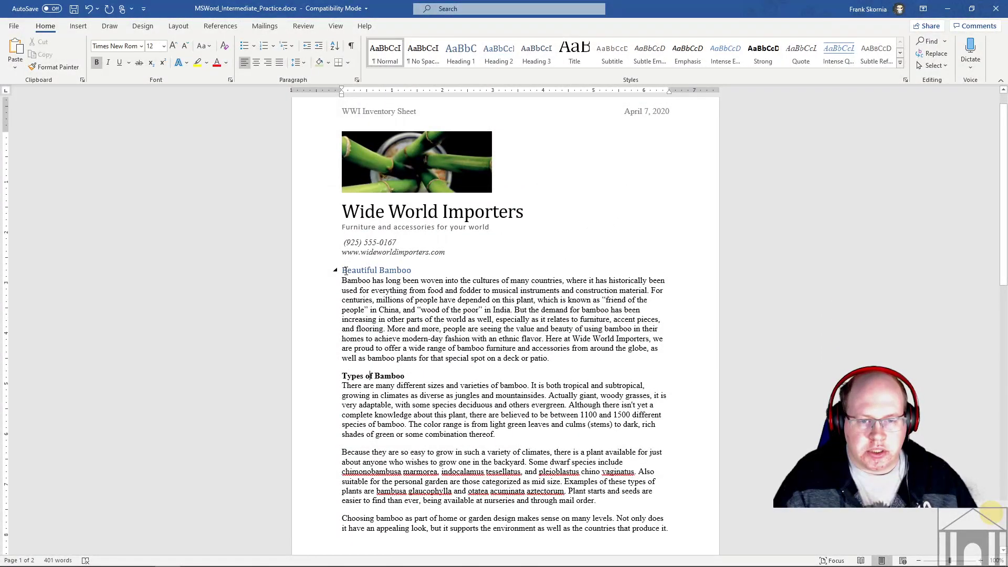
pyautogui.moveTo(342, 270); pyautogui.dragTo(409, 270)
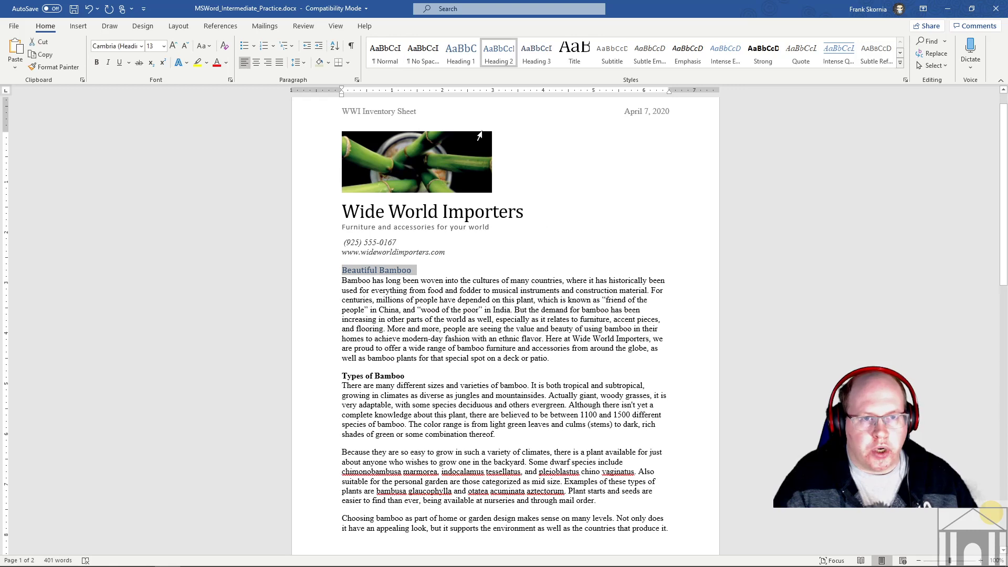
pyautogui.click(461, 53)
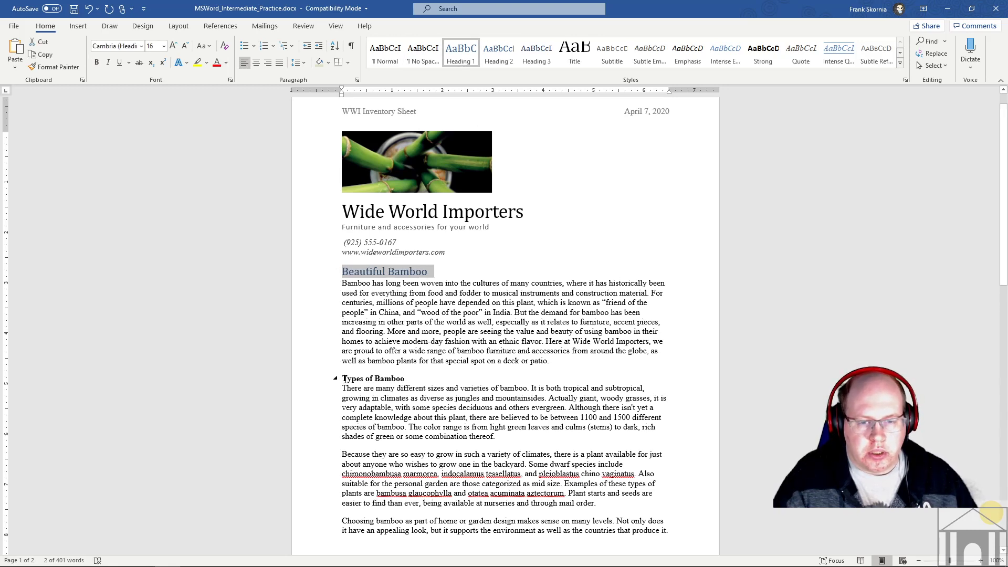
pyautogui.moveTo(342, 378); pyautogui.dragTo(408, 378)
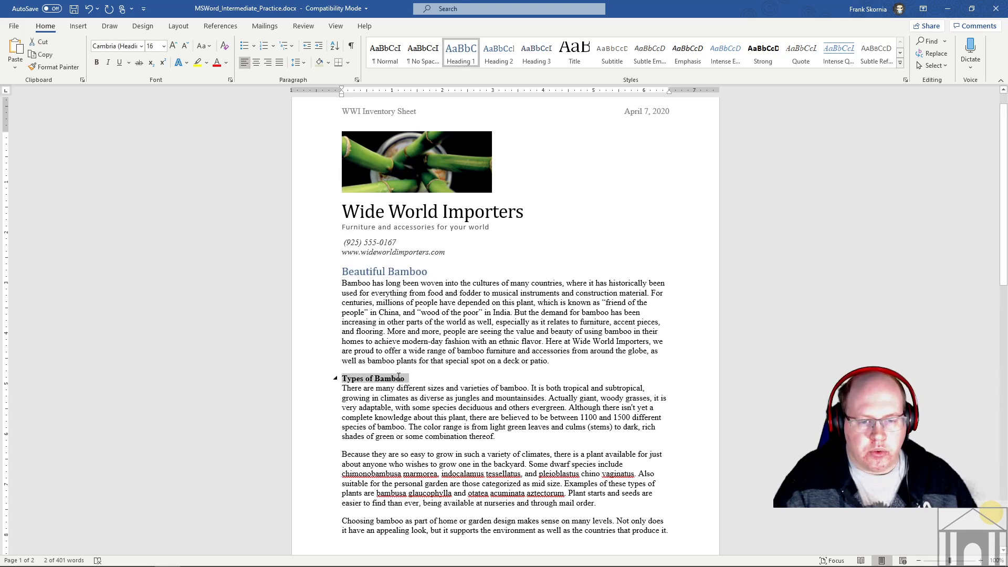
pyautogui.click(462, 60)
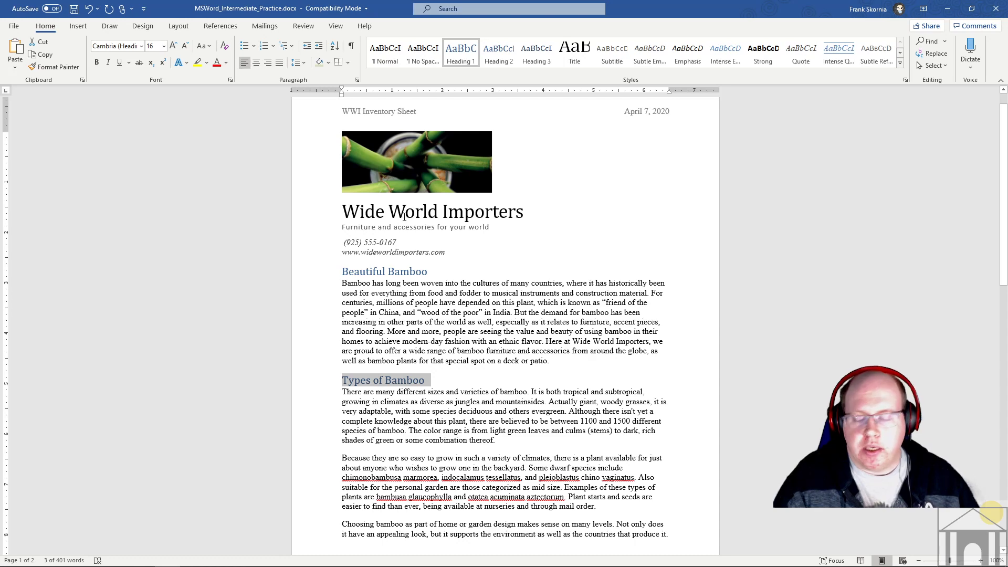
# Step: Switch to the exercises PDF in Adobe Acrobat Reader and check the style instructions for the section headings
pyautogui.moveTo(219, 564)
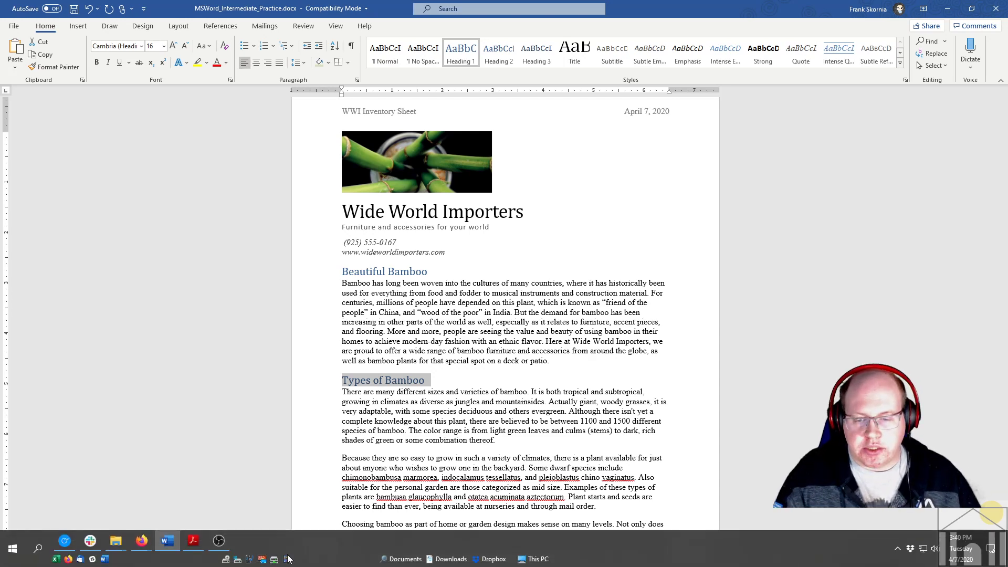
pyautogui.click(194, 543)
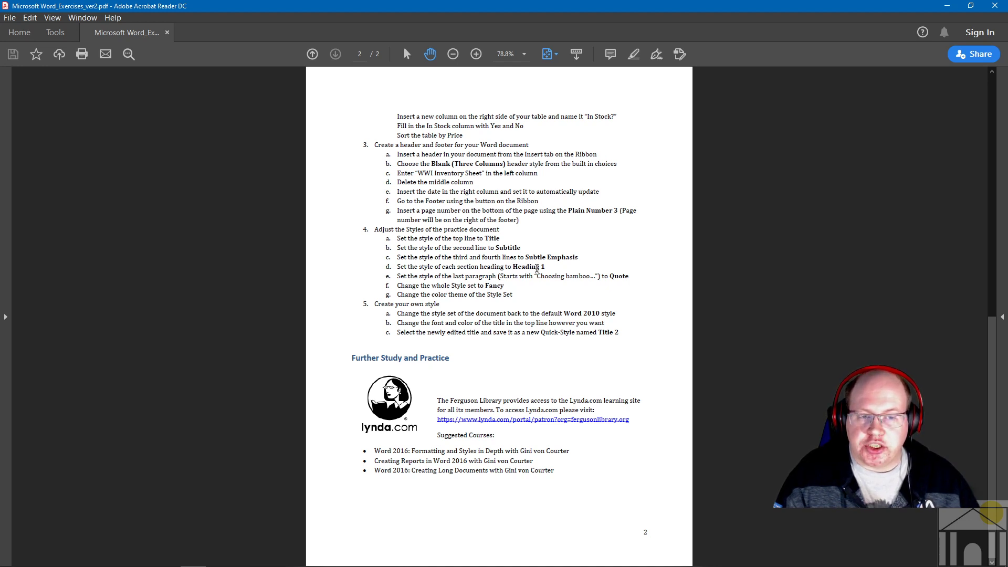
pyautogui.moveTo(546, 268); pyautogui.dragTo(510, 268)
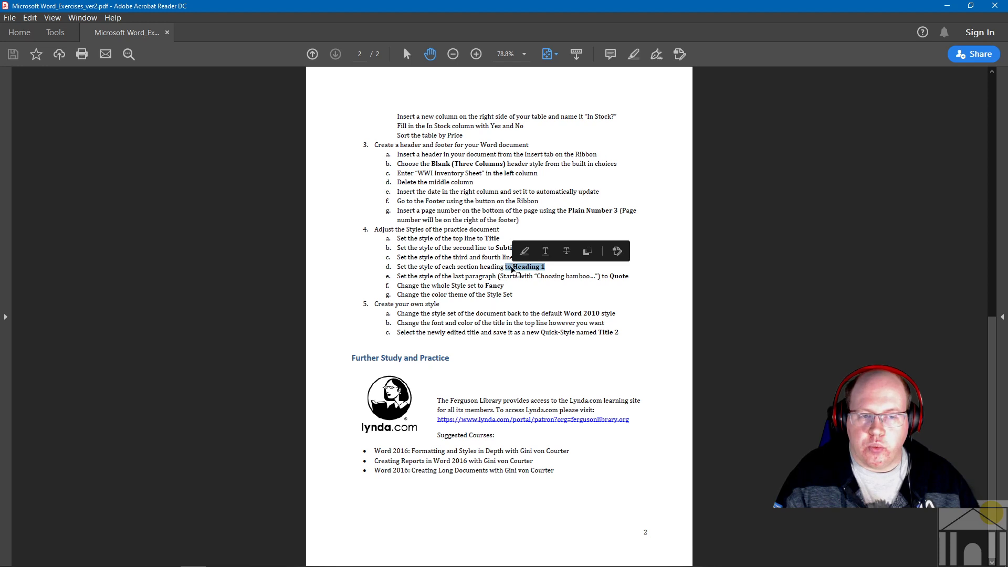
pyautogui.click(511, 267)
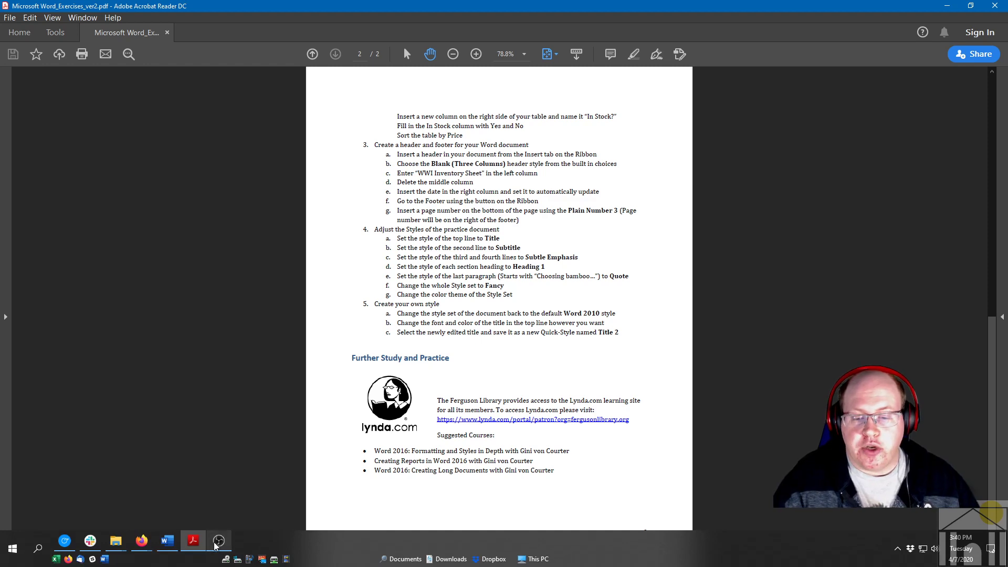
# Step: Return to the practice document in Word and apply the Quote style to the paragraph starting with "Choosing bamboo"
pyautogui.click(167, 542)
pyautogui.click(450, 439)
pyautogui.scroll(-4, 631, 320)
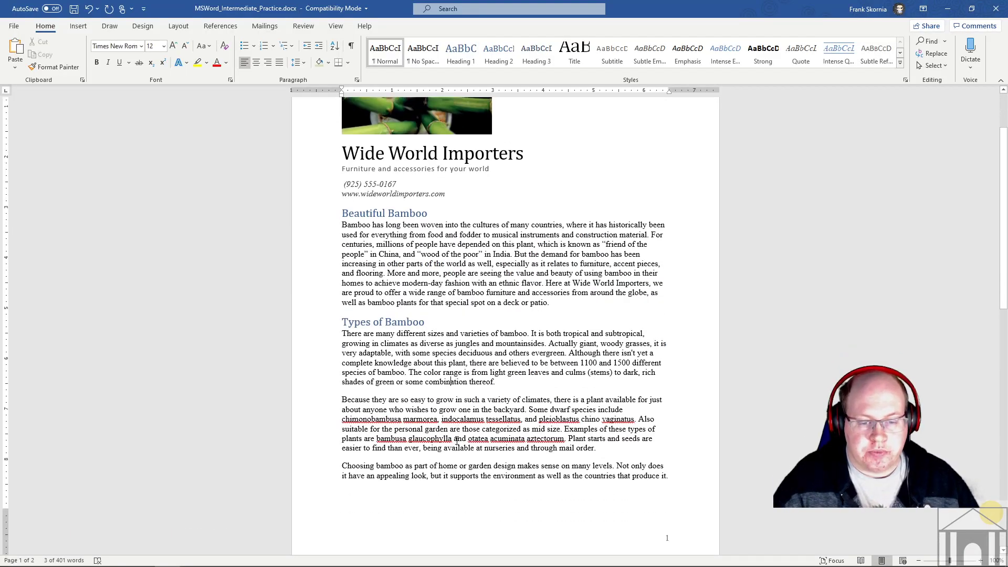
pyautogui.moveTo(670, 331); pyautogui.dragTo(343, 323)
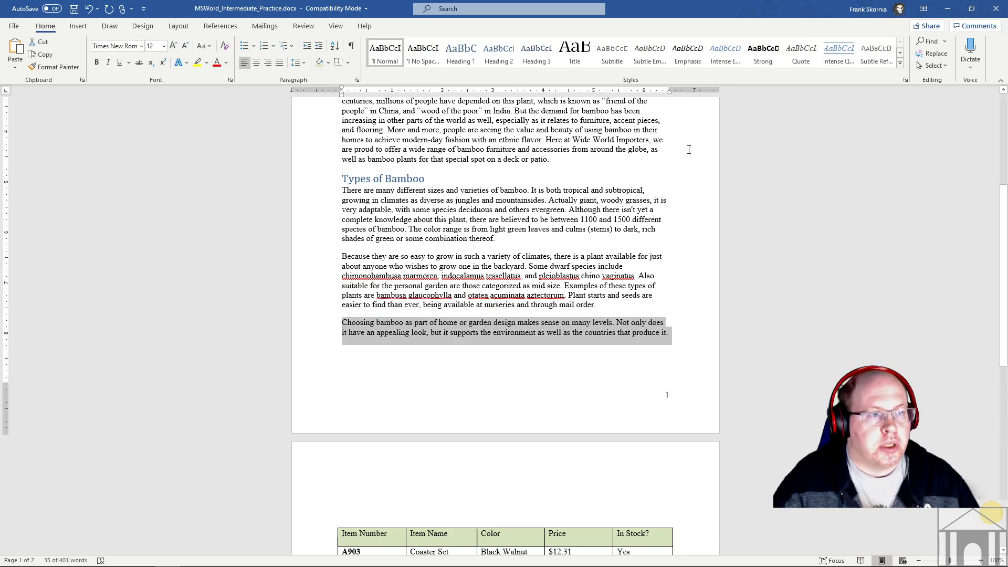
pyautogui.click(800, 51)
pyautogui.click(800, 52)
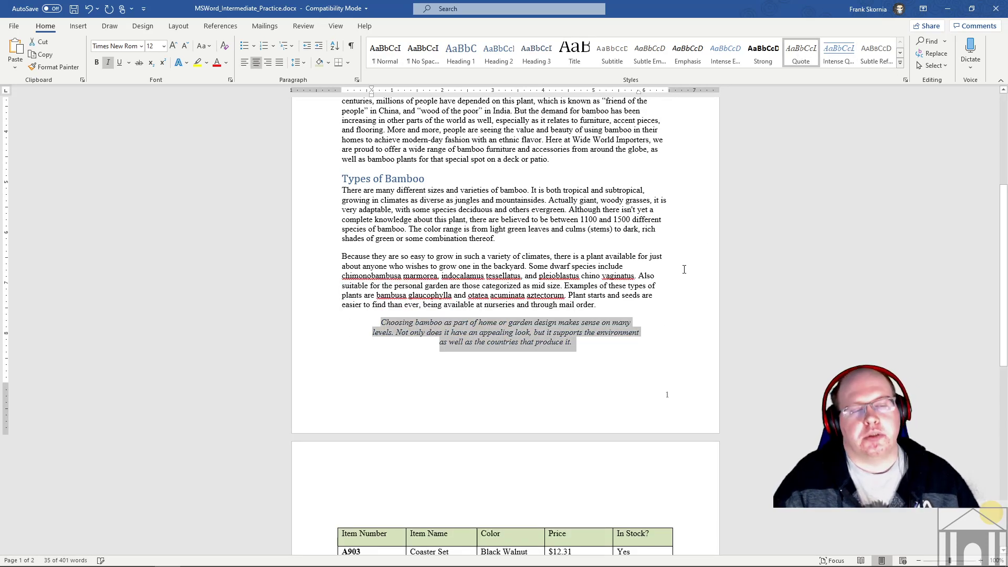
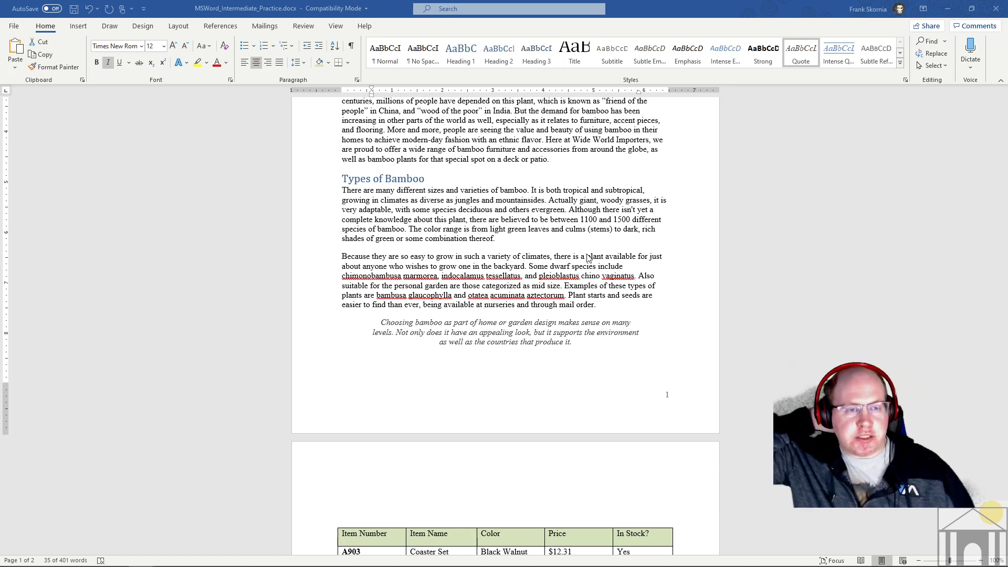
# Step: Review the styled first page and examine the available document themes and built-in style sets
pyautogui.scroll(8, 588, 257)
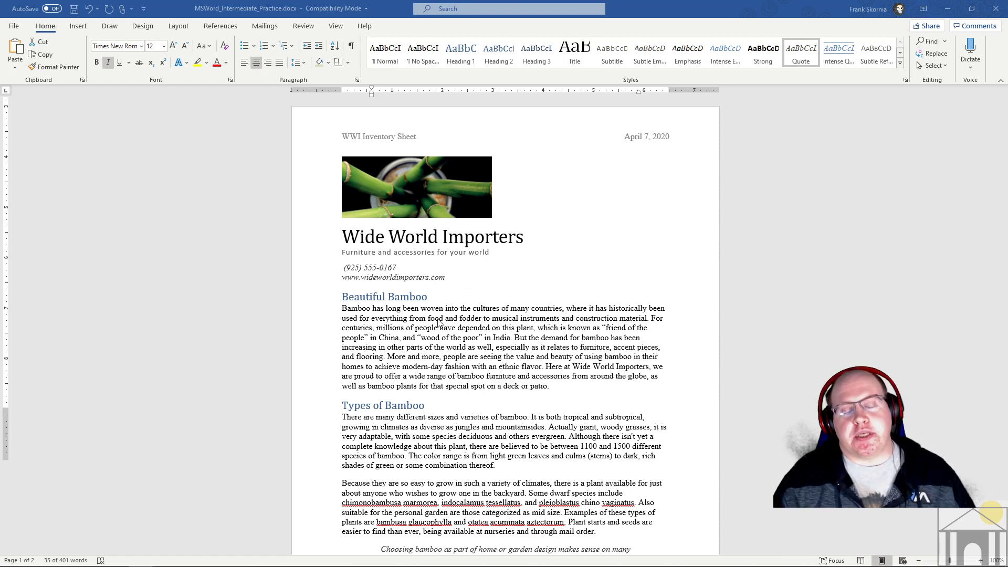
pyautogui.scroll(-3, 450, 403)
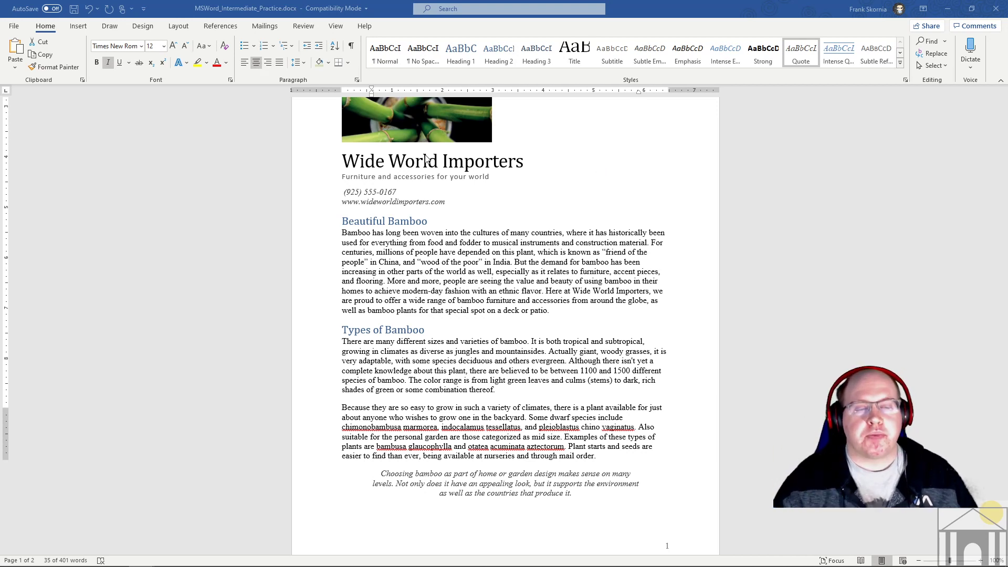
pyautogui.click(147, 27)
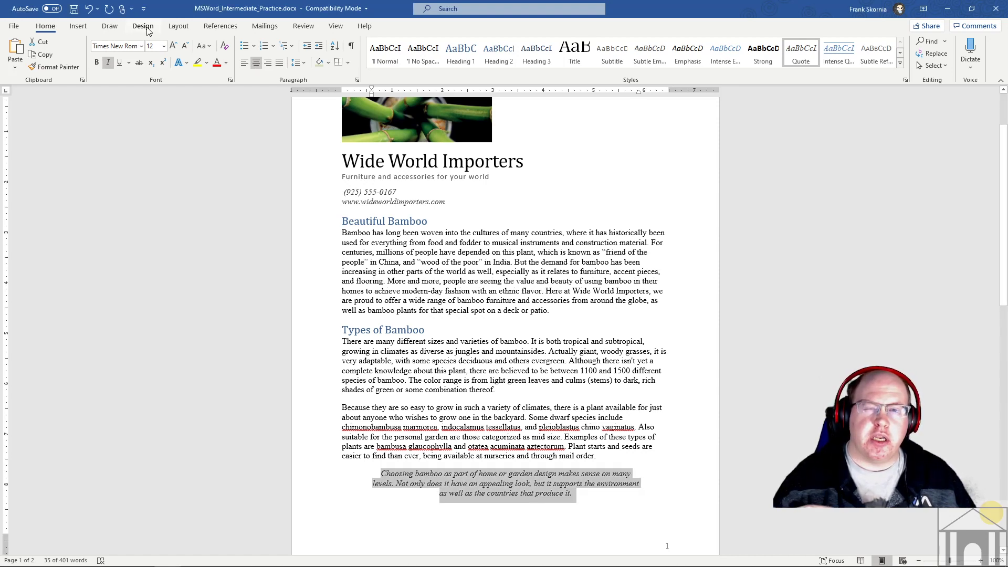
pyautogui.click(147, 28)
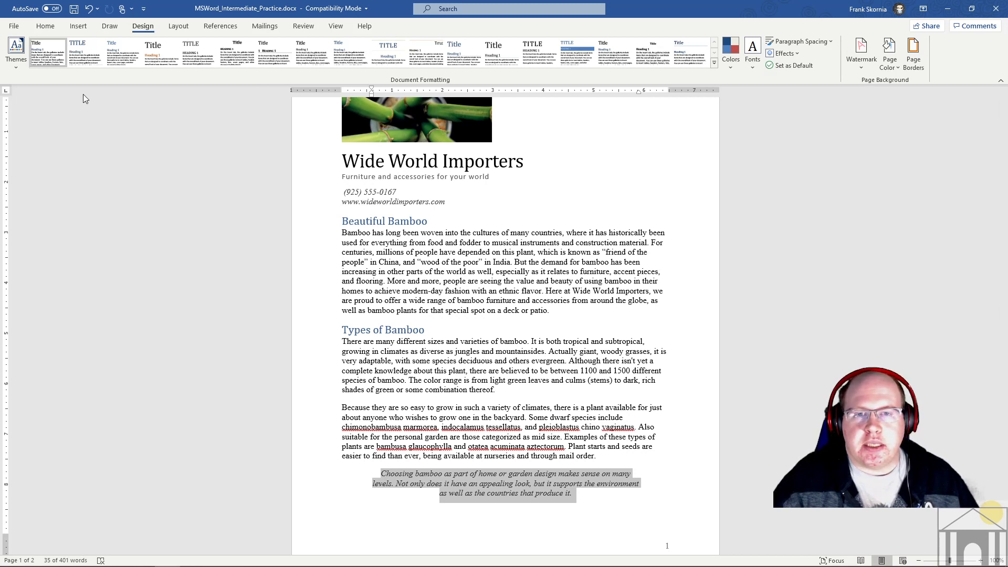
pyautogui.click(16, 51)
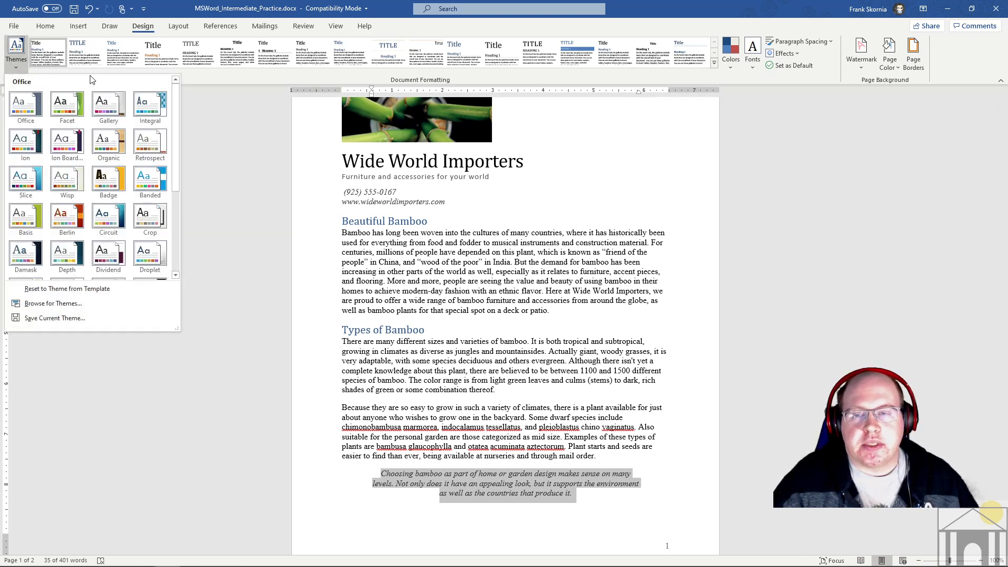
pyautogui.click(200, 79)
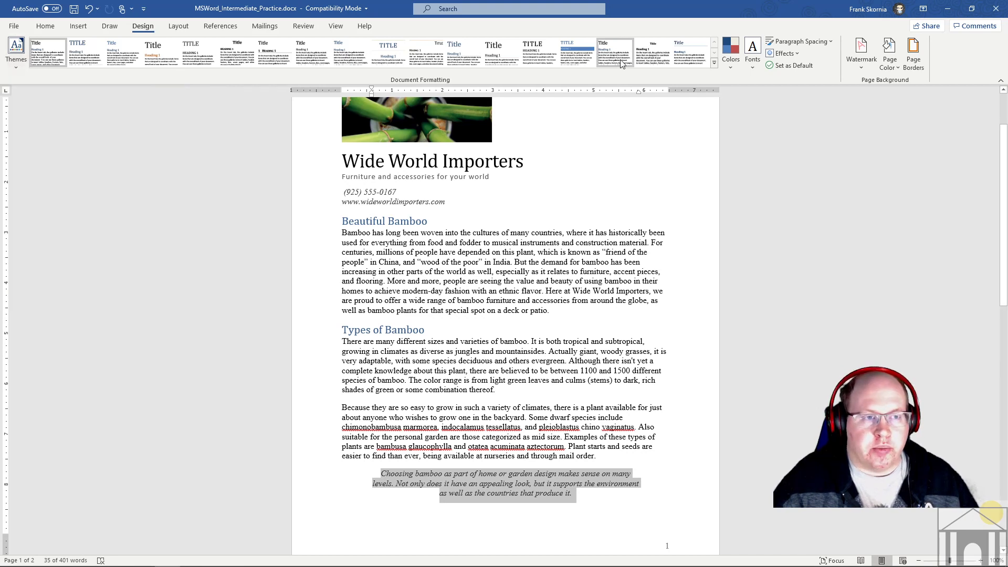
pyautogui.click(714, 62)
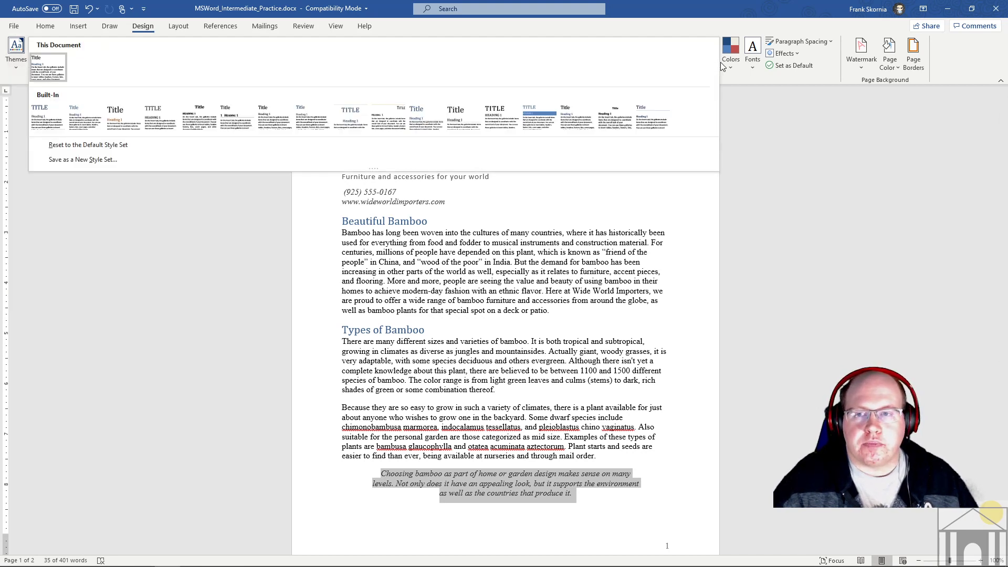
pyautogui.click(792, 147)
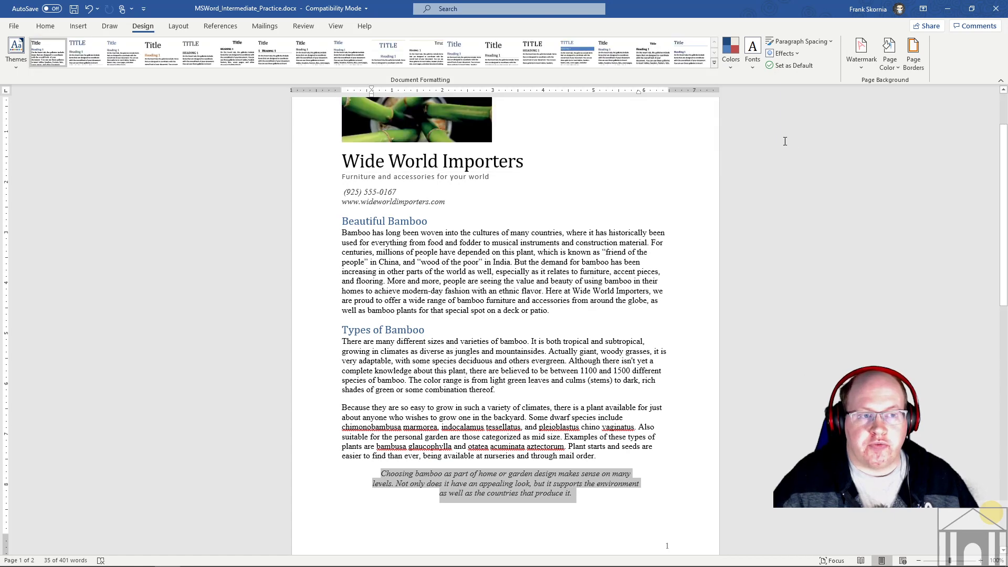
# Step: Preview the document themes and apply the Berlin theme to the whole document
pyautogui.click(20, 62)
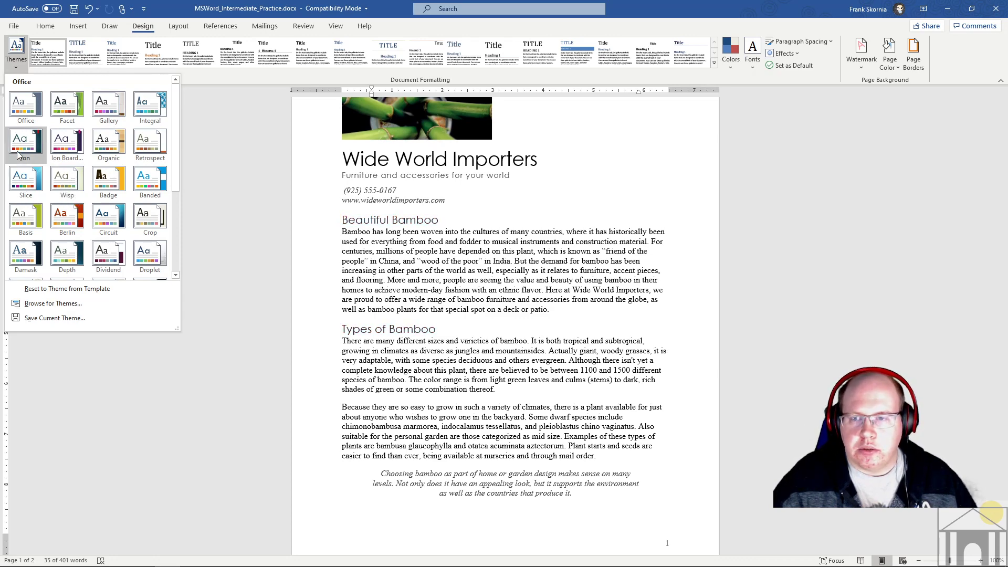
pyautogui.click(67, 214)
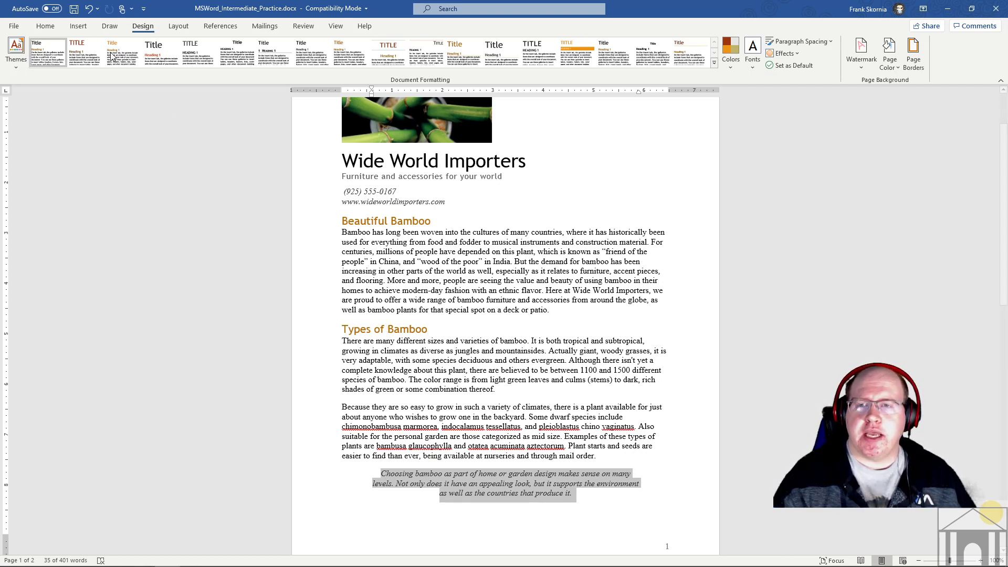
# Step: Try the built-in style set with numbered, underlined small-caps headings and inspect how it formats the section headings and pages
pyautogui.click(56, 29)
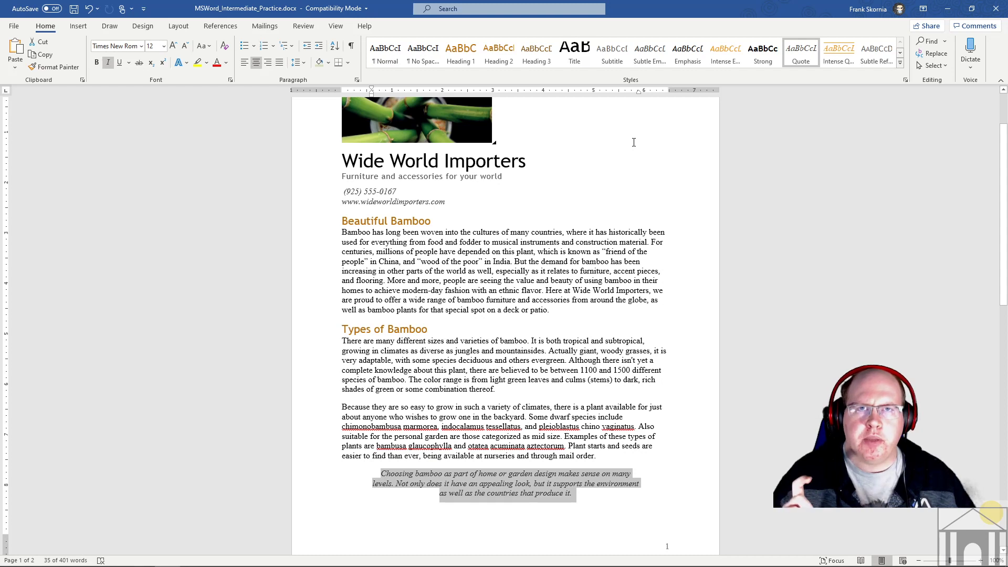
pyautogui.click(141, 29)
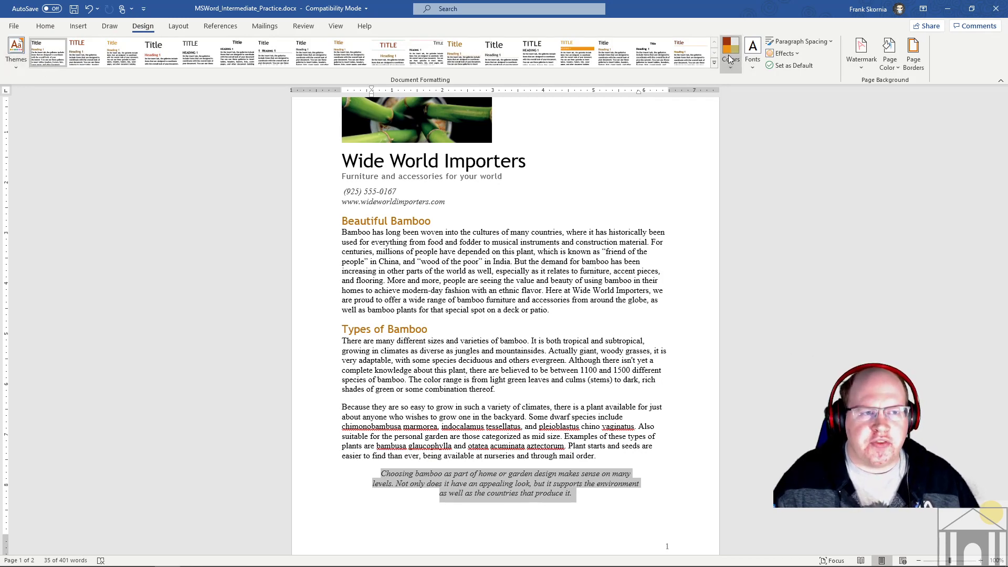
pyautogui.click(713, 62)
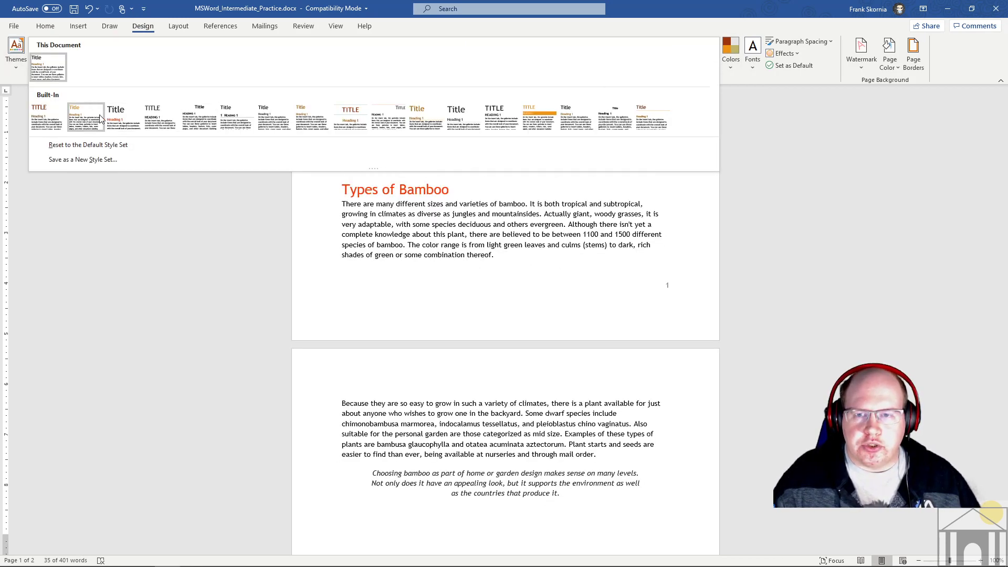
pyautogui.click(222, 125)
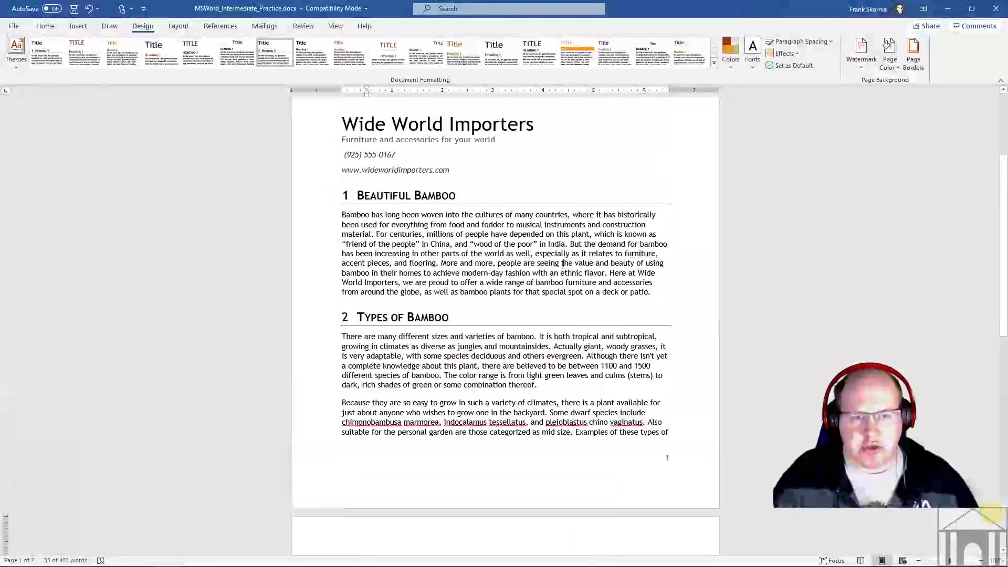
pyautogui.scroll(-3, 463, 254)
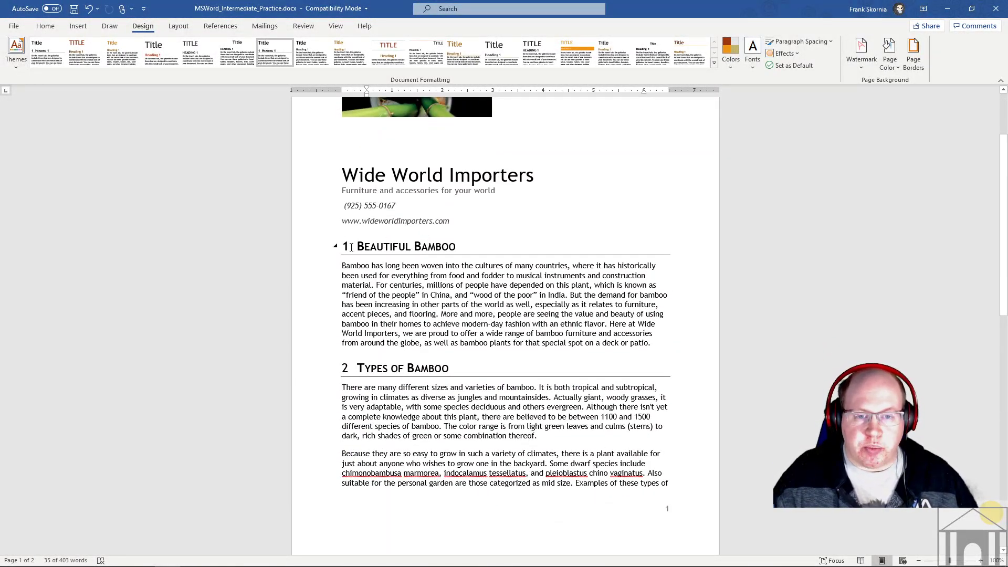
pyautogui.moveTo(351, 247); pyautogui.dragTo(447, 248)
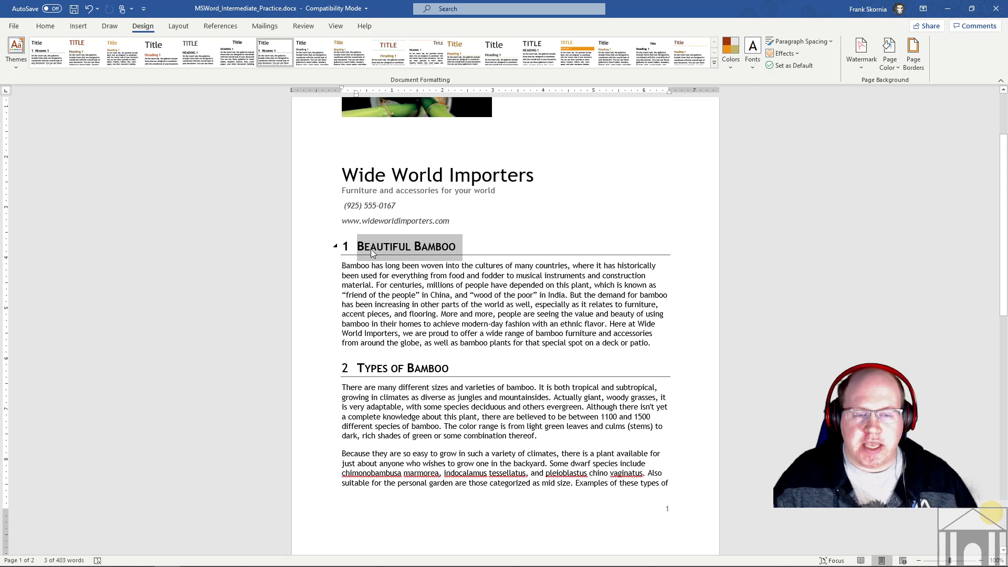
pyautogui.click(414, 247)
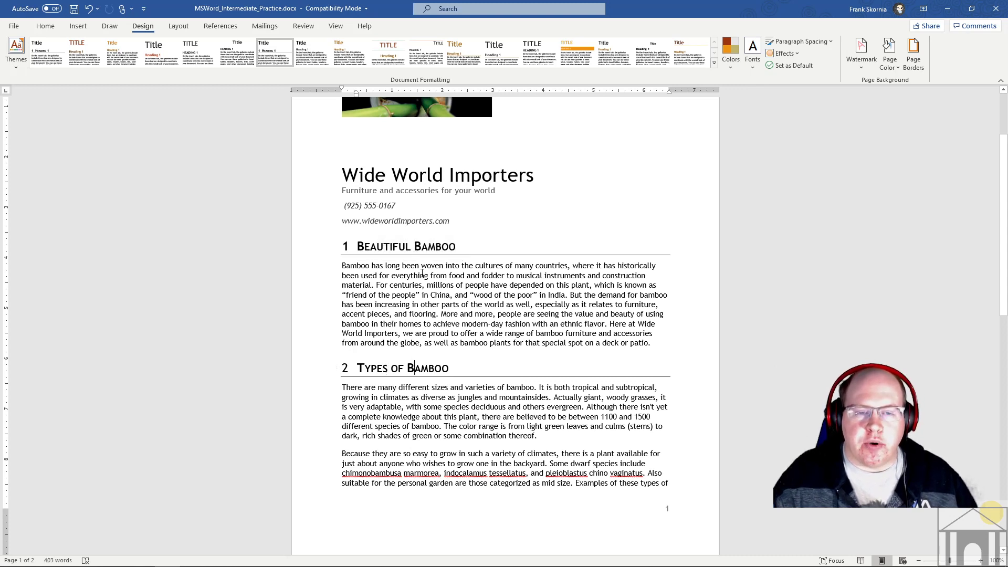
pyautogui.click(407, 295)
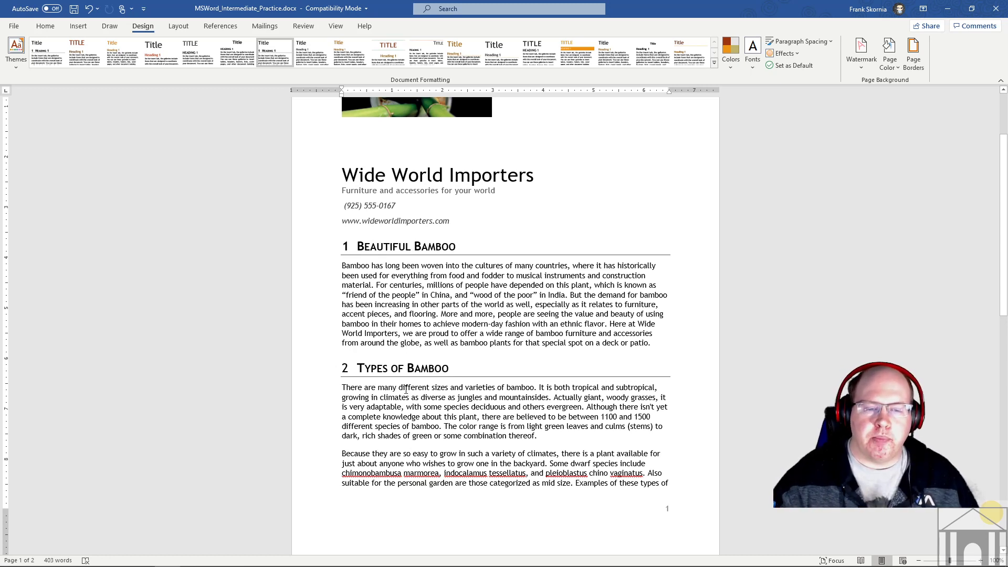
pyautogui.scroll(-8, 411, 345)
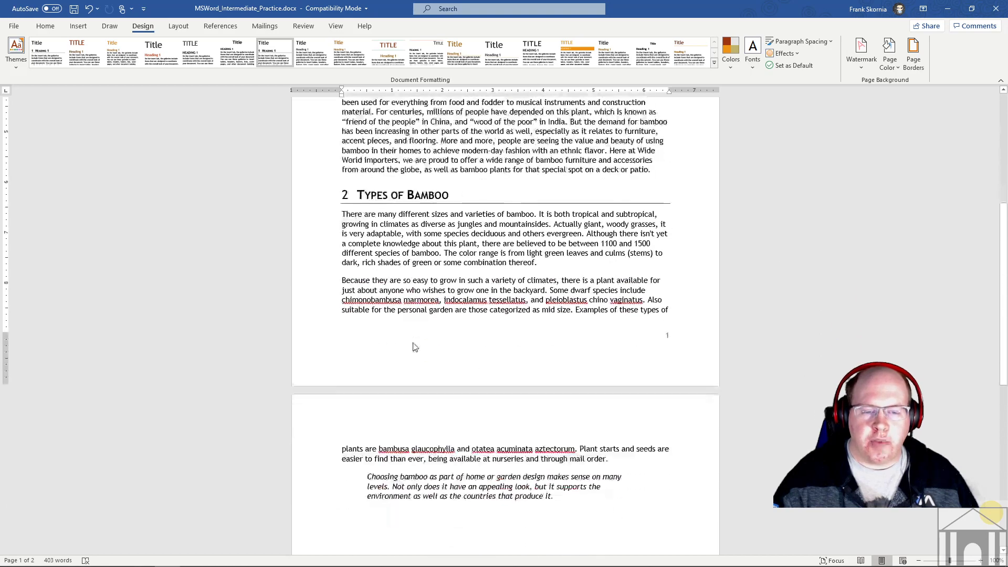
# Step: Apply the built-in style set with a centered, capitalized title between two lines and centered headings, and review the first page
pyautogui.click(395, 52)
pyautogui.scroll(5, 543, 154)
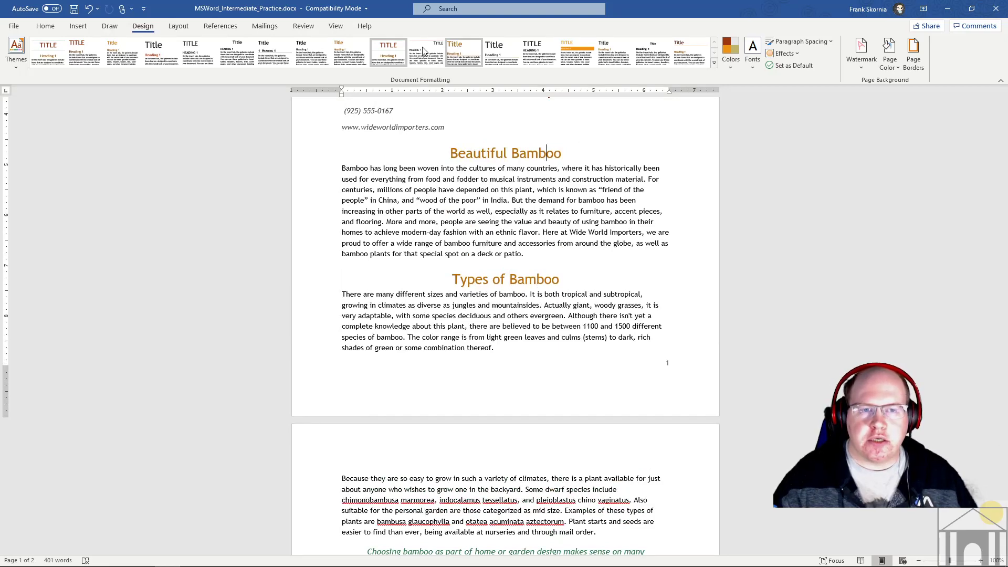
pyautogui.scroll(4, 517, 278)
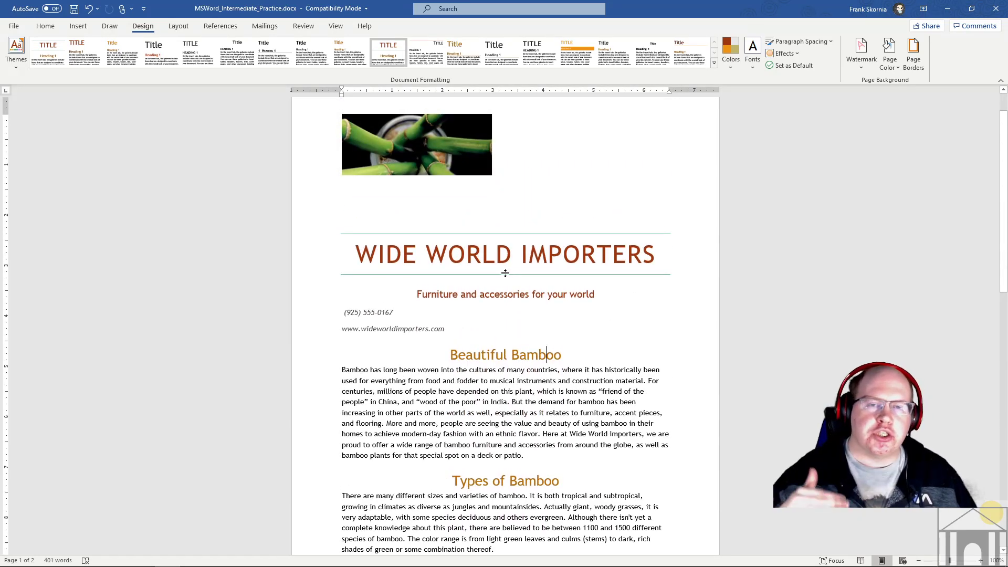
pyautogui.scroll(-2, 508, 354)
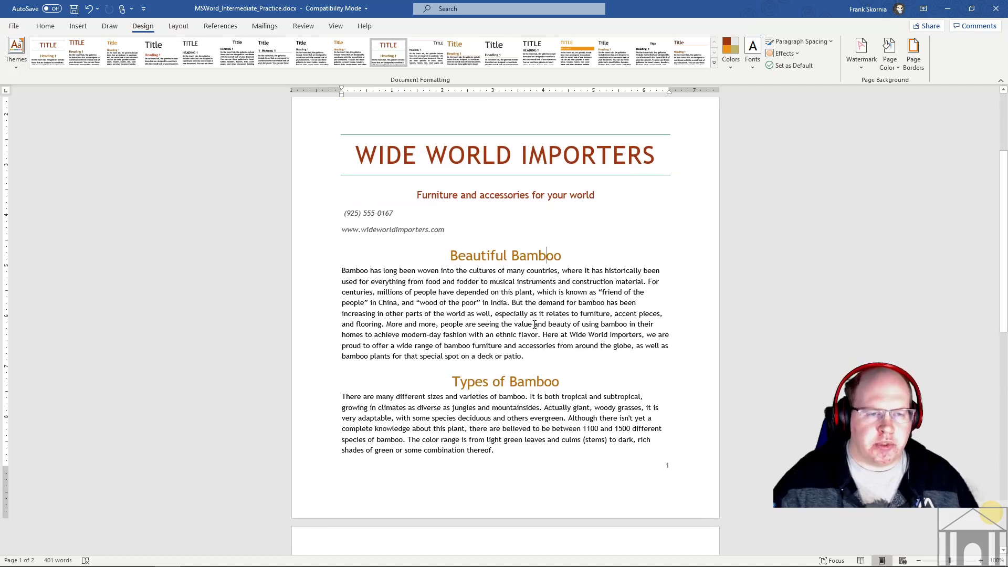
pyautogui.scroll(3, 533, 315)
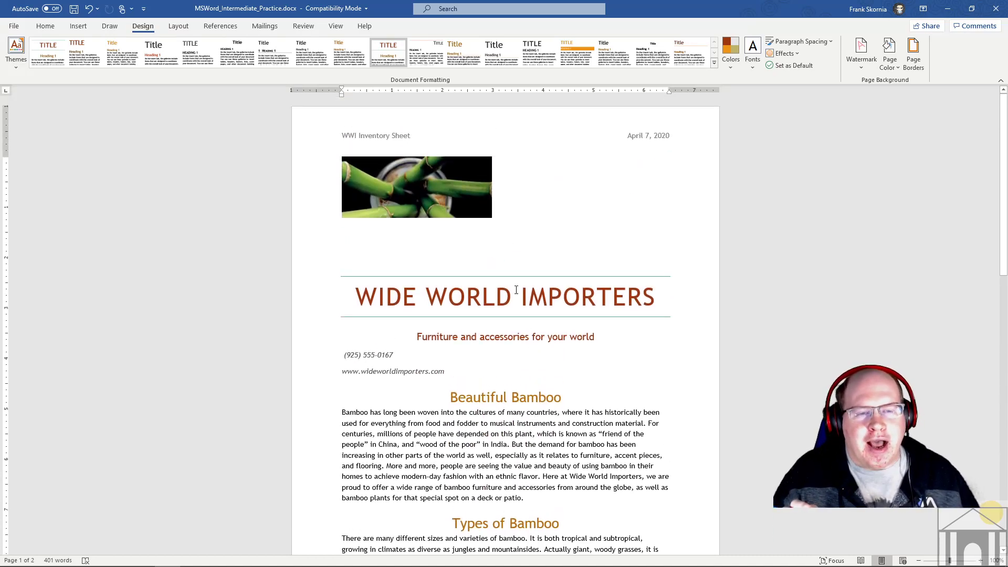
pyautogui.scroll(-2, 454, 290)
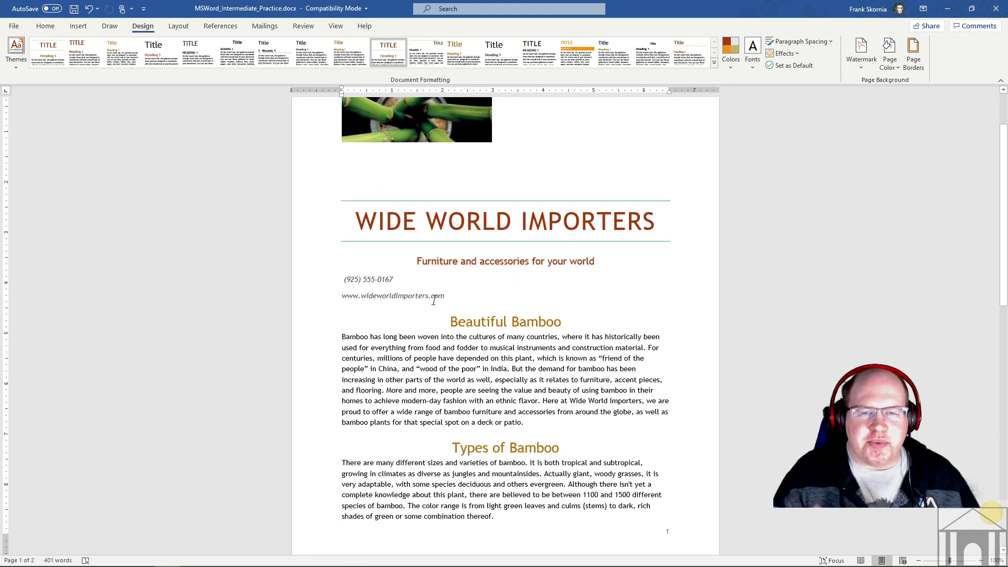
pyautogui.scroll(-3, 433, 303)
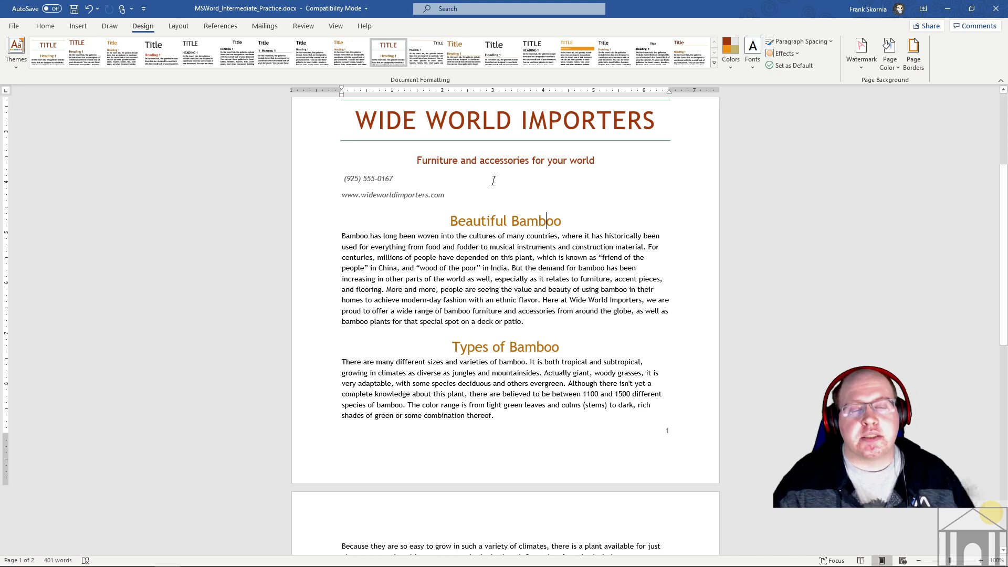
pyautogui.click(474, 160)
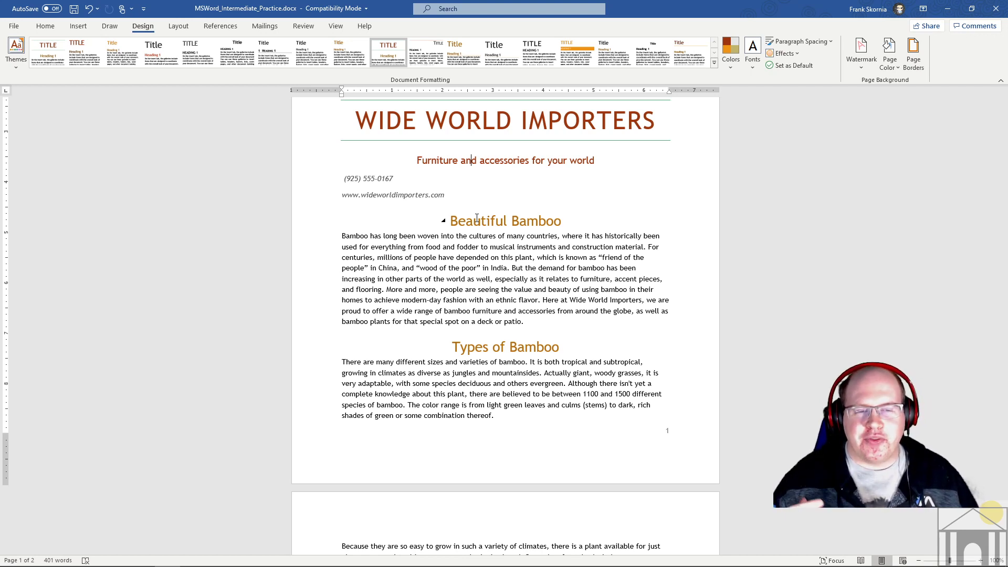
pyautogui.scroll(3, 476, 217)
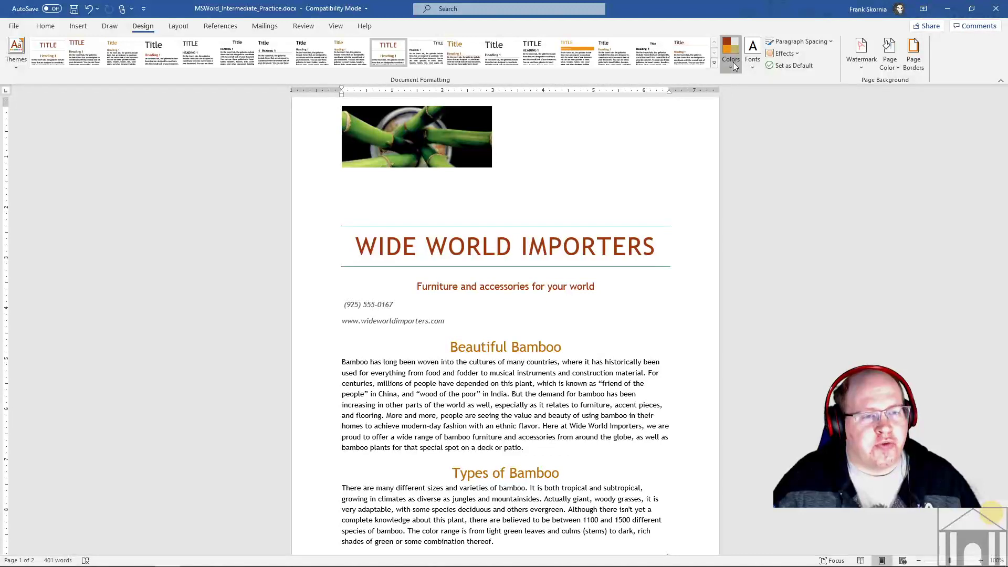
# Step: Try the Red Violet theme colors on the document
pyautogui.click(733, 62)
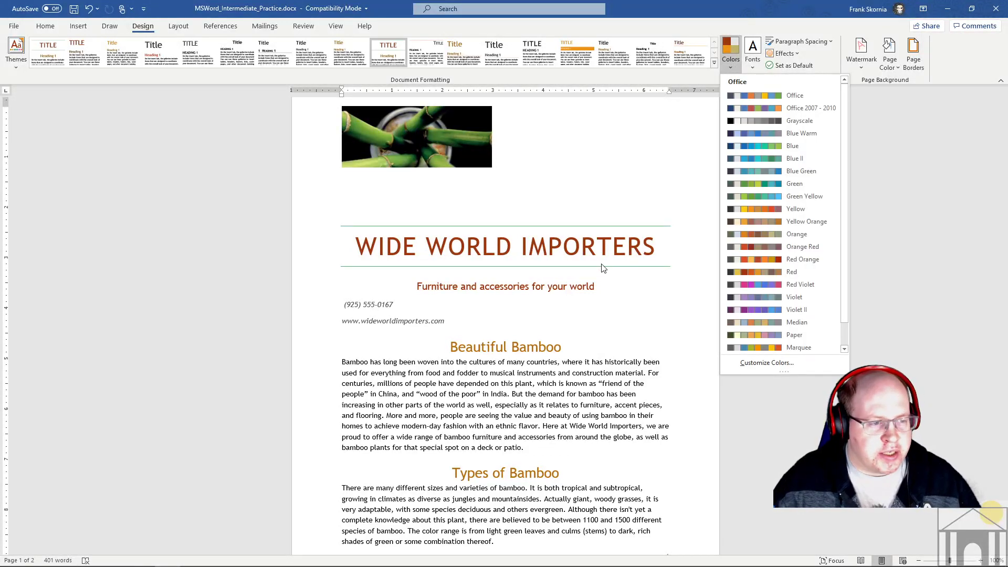
pyautogui.click(731, 62)
pyautogui.click(730, 61)
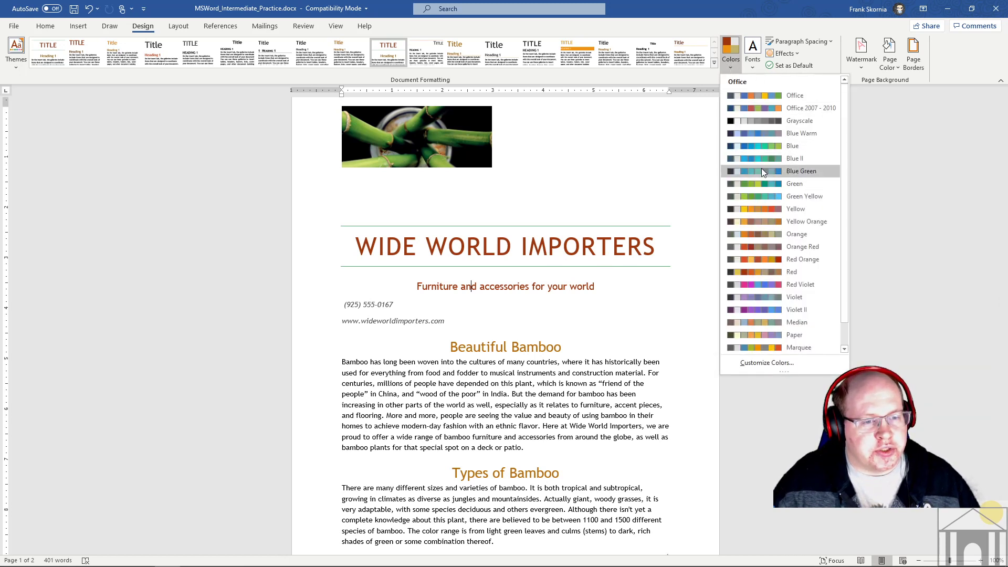
pyautogui.click(756, 285)
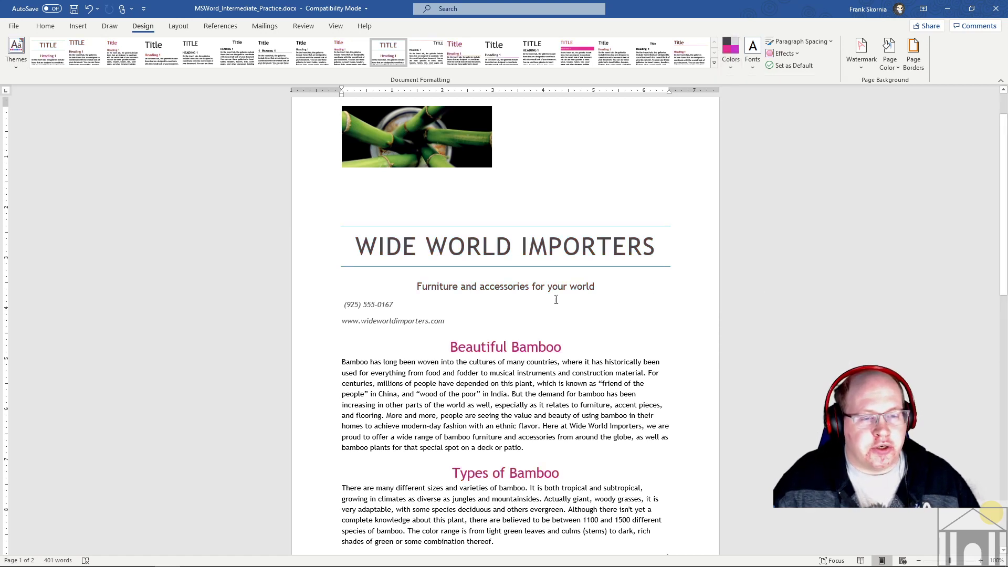
# Step: Apply the Green theme colors to the document
pyautogui.click(729, 58)
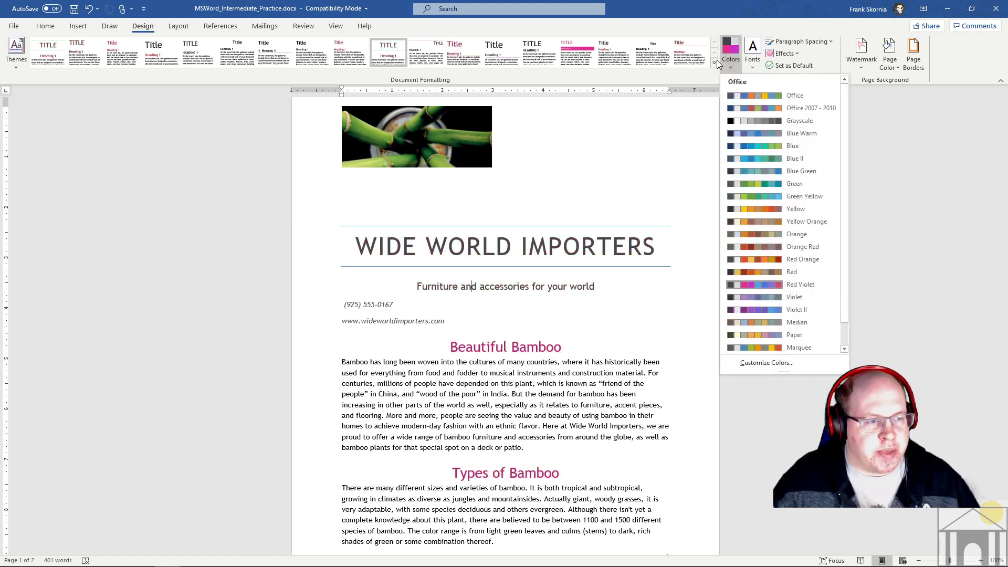
pyautogui.click(765, 184)
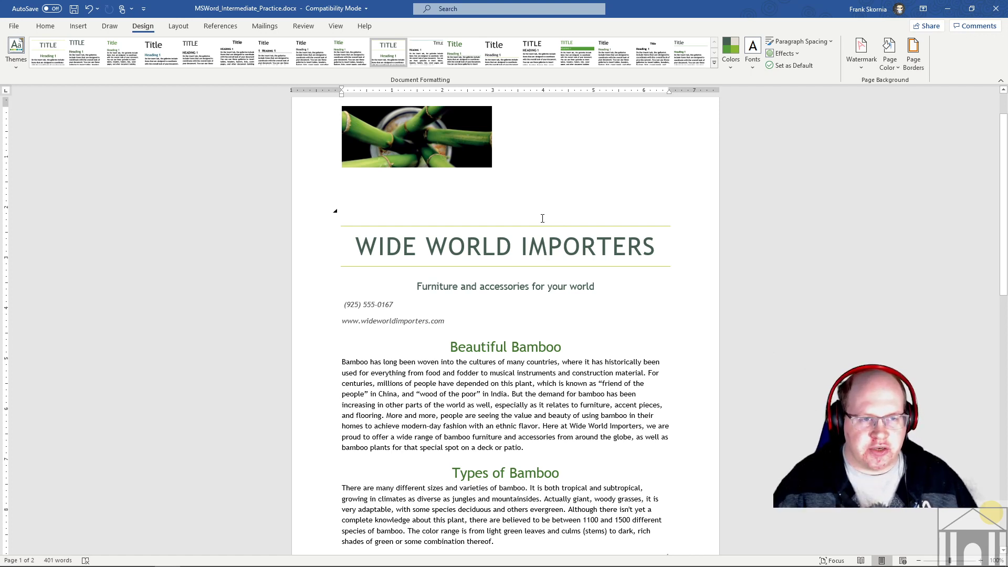
# Step: Change the document's theme fonts to the Corbel font set
pyautogui.click(752, 62)
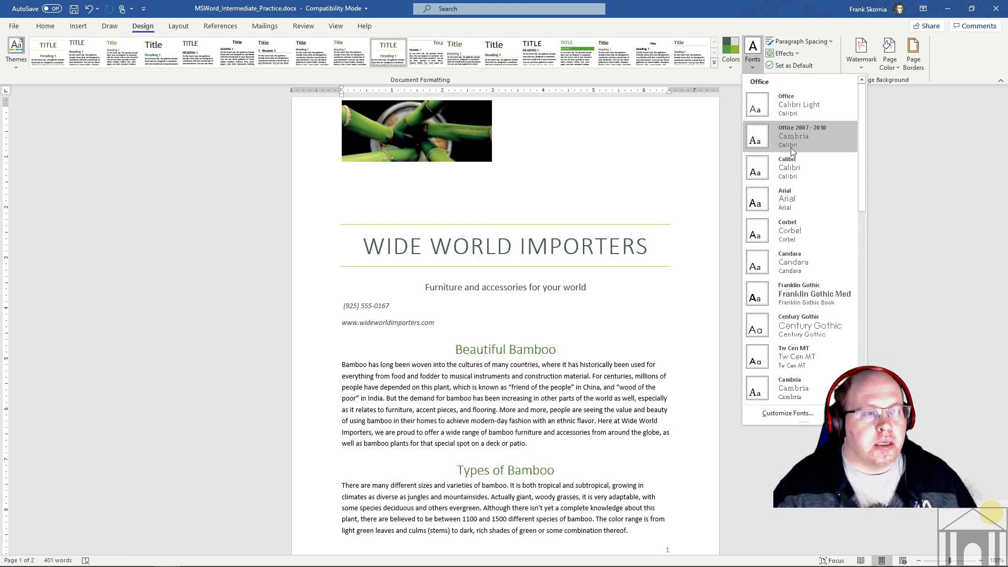
pyautogui.click(786, 227)
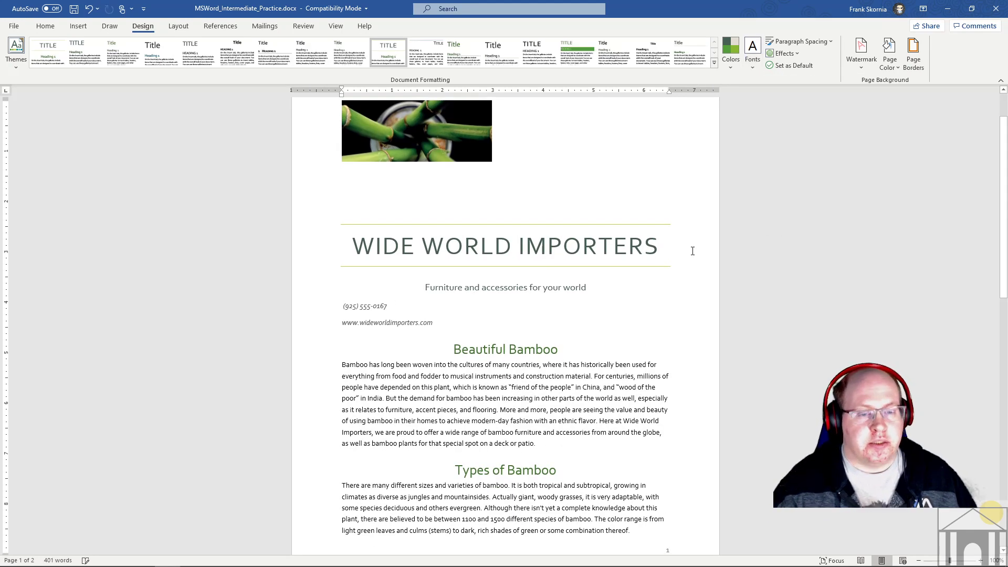
# Step: Examine both pages with the new colors and fonts, checking the quote paragraph, the item table, the title and the headings
pyautogui.scroll(-3, 677, 262)
pyautogui.scroll(-5, 659, 275)
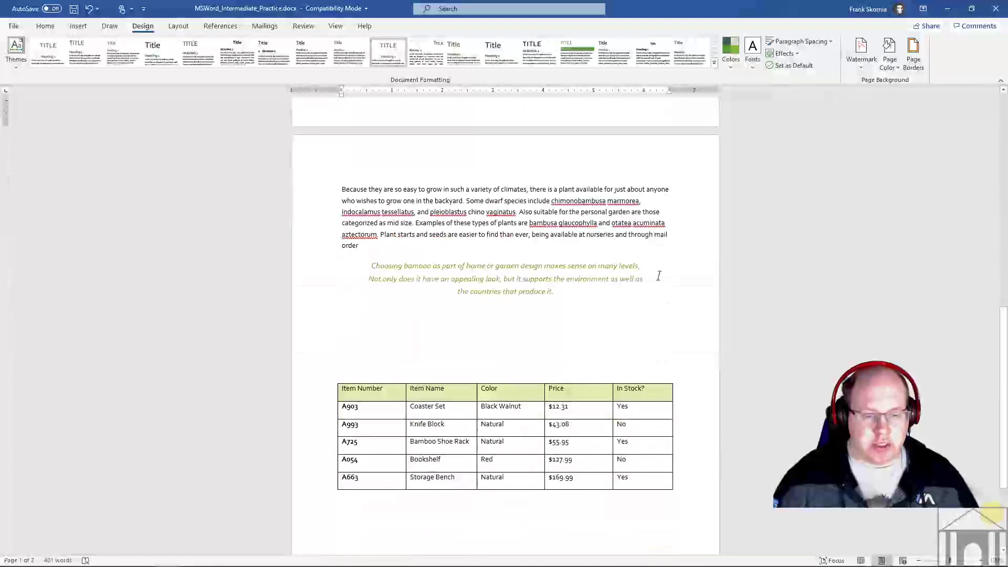
pyautogui.scroll(6, 654, 274)
pyautogui.scroll(-3, 652, 277)
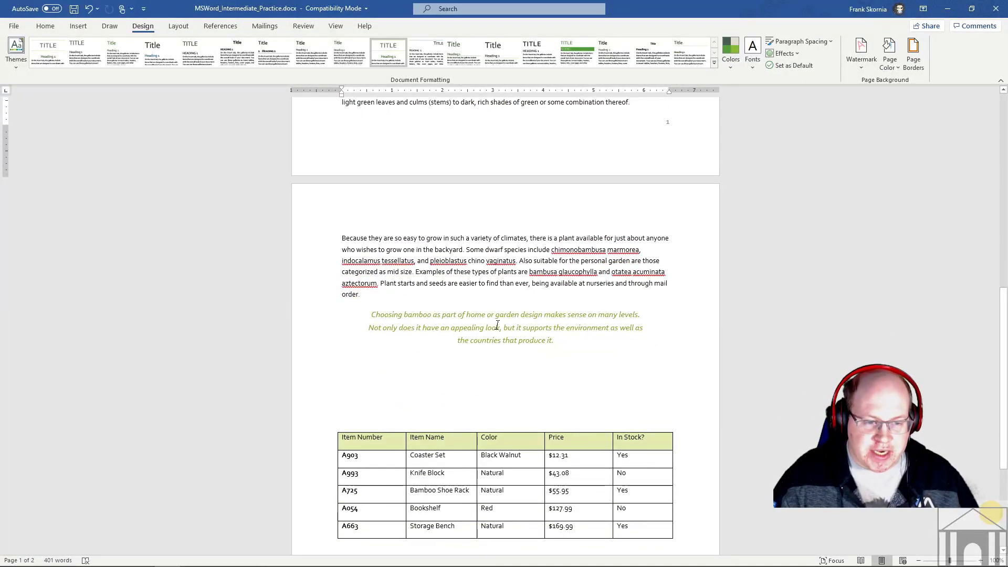
pyautogui.moveTo(484, 329); pyautogui.dragTo(553, 329)
pyautogui.click(575, 329)
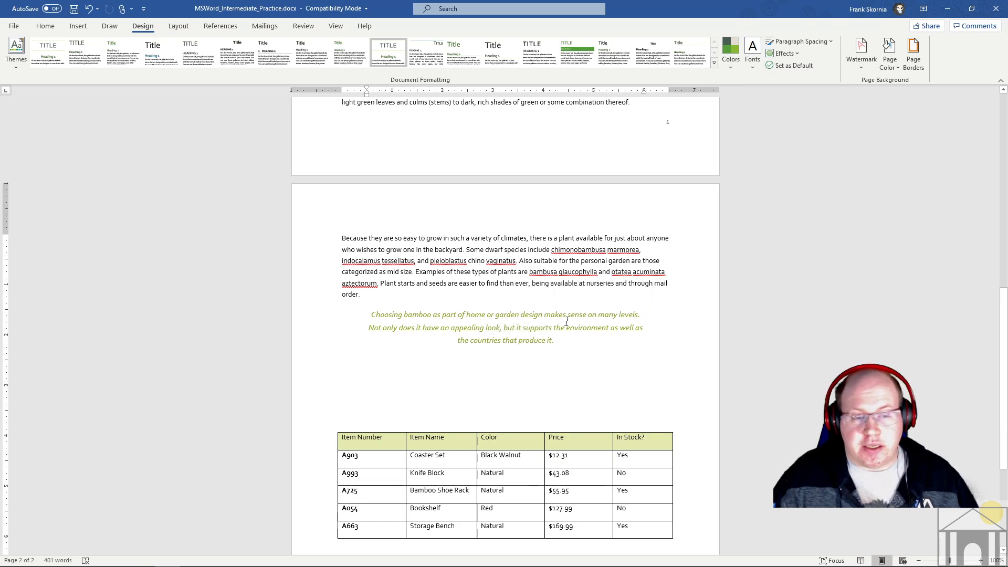
pyautogui.scroll(2, 469, 323)
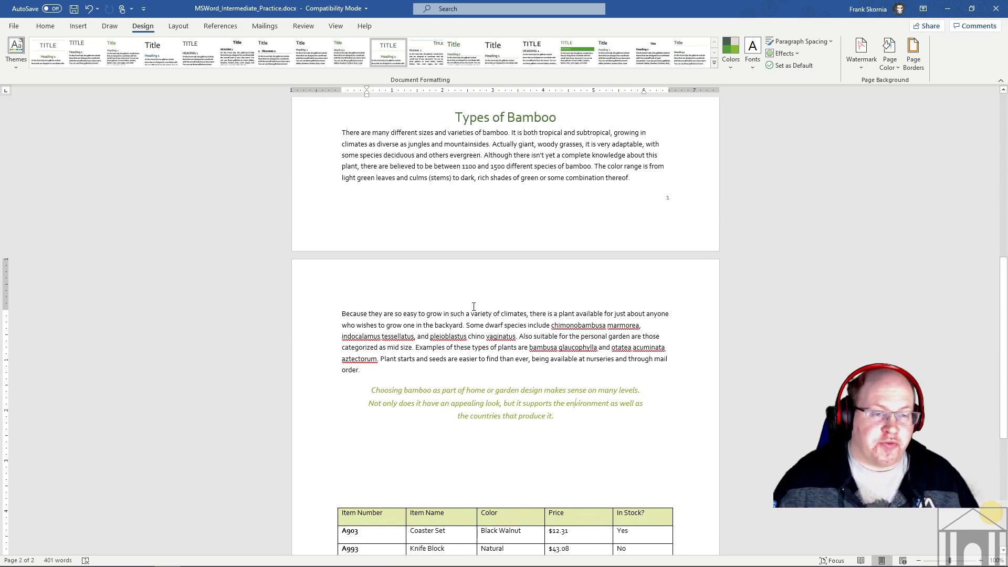
pyautogui.scroll(8, 475, 310)
pyautogui.click(510, 328)
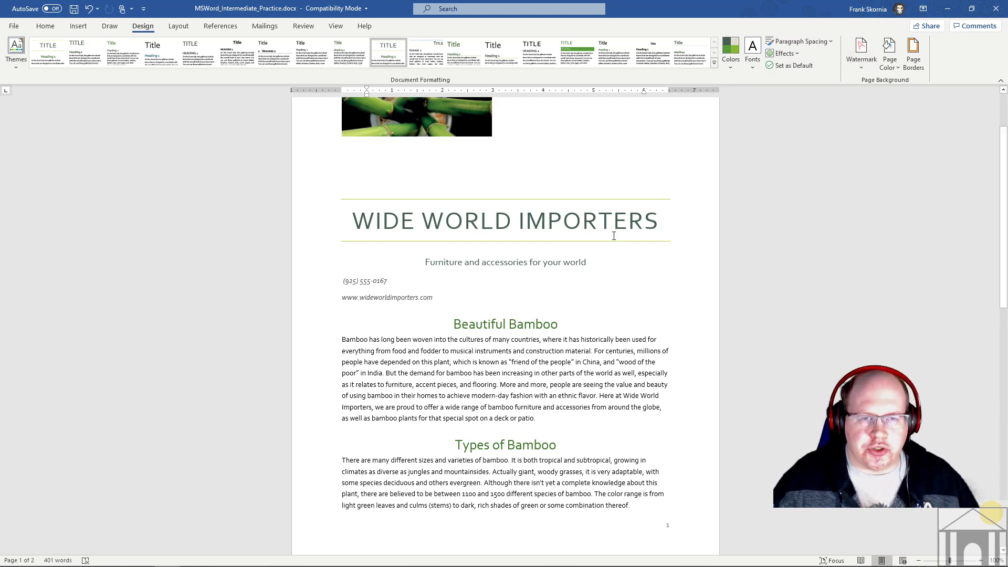
# Step: Set the document title "Wide World Importers" in the Georgia font at 28 pt
pyautogui.click(45, 26)
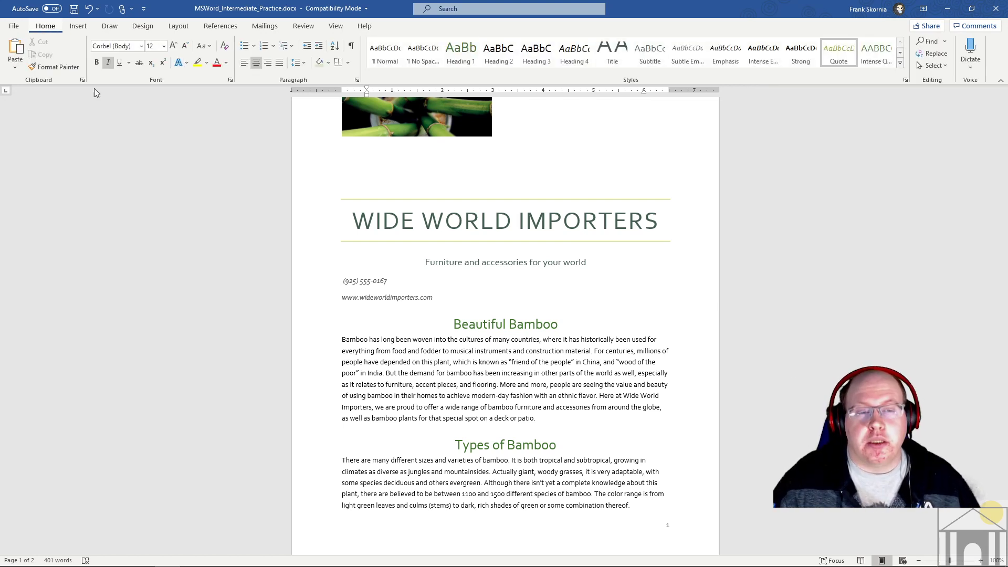
pyautogui.click(497, 223)
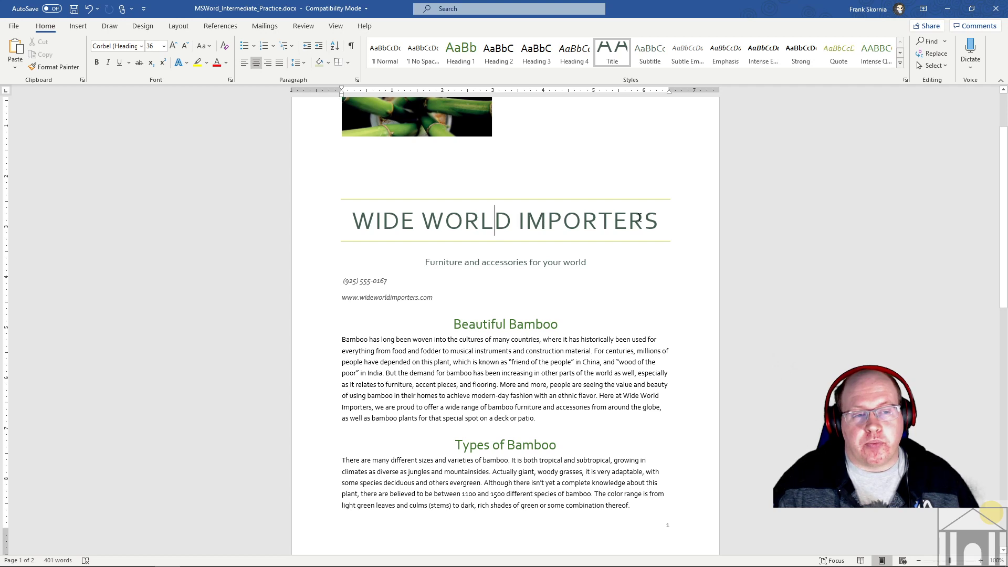
pyautogui.moveTo(657, 216)
pyautogui.mouseDown()
pyautogui.moveTo(367, 214)
pyautogui.moveTo(662, 213)
pyautogui.mouseUp()
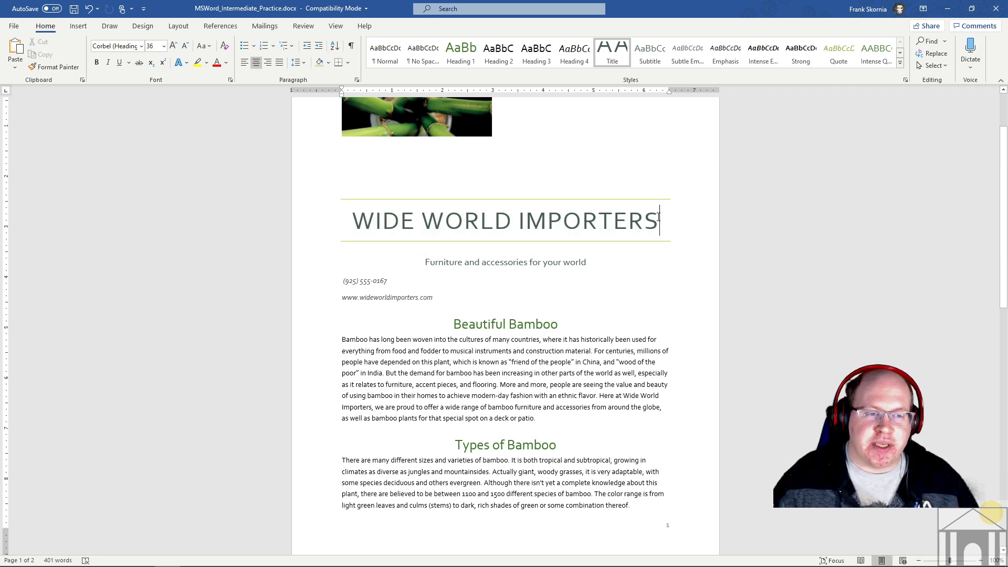
pyautogui.moveTo(552, 221); pyautogui.dragTo(401, 223)
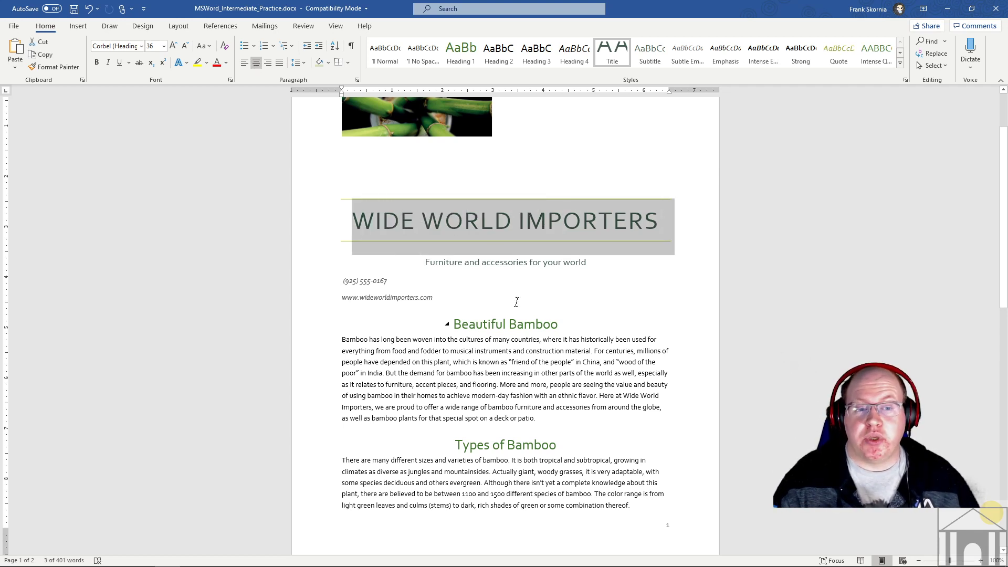
pyautogui.click(139, 47)
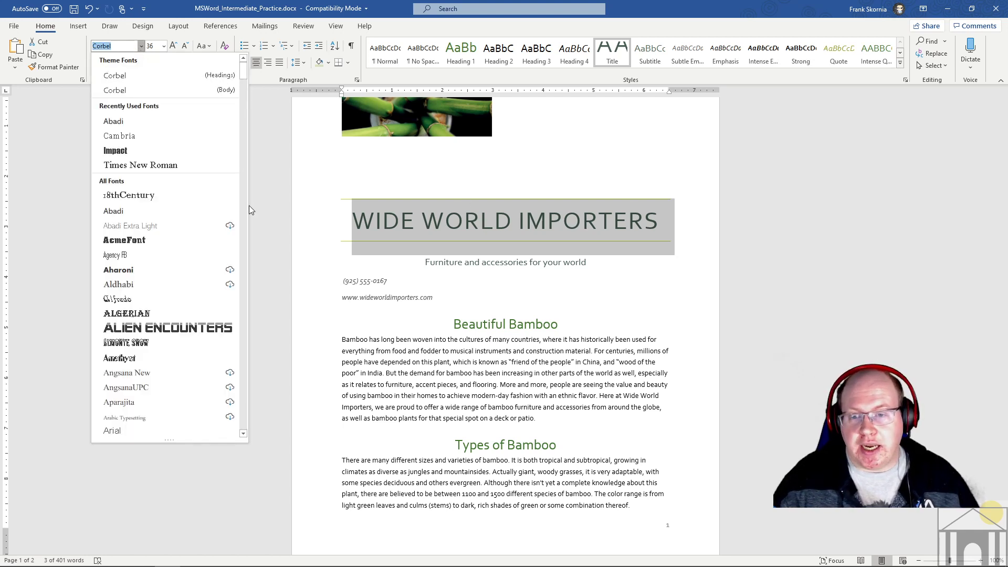
pyautogui.moveTo(244, 74); pyautogui.dragTo(244, 185)
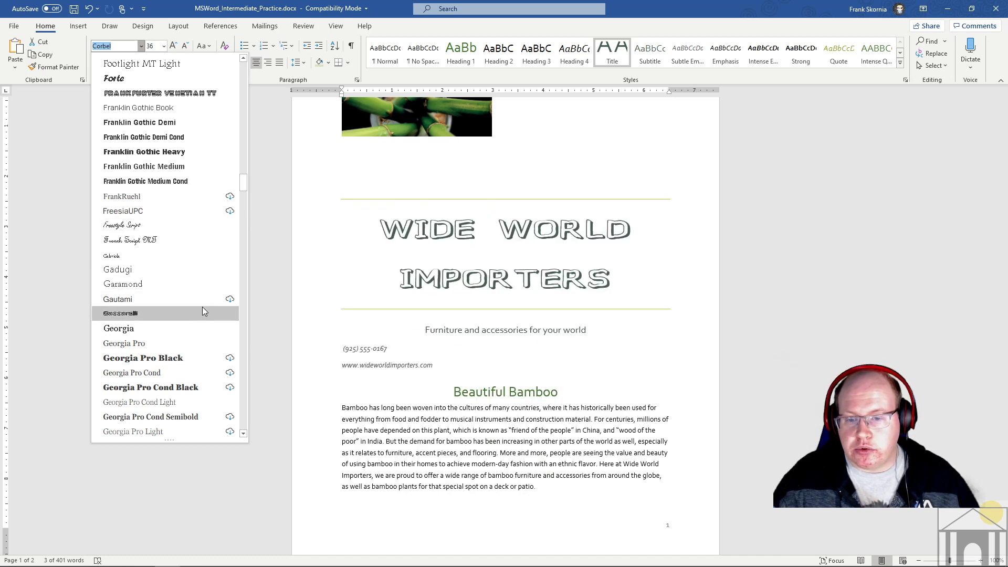
pyautogui.scroll(-3, 242, 188)
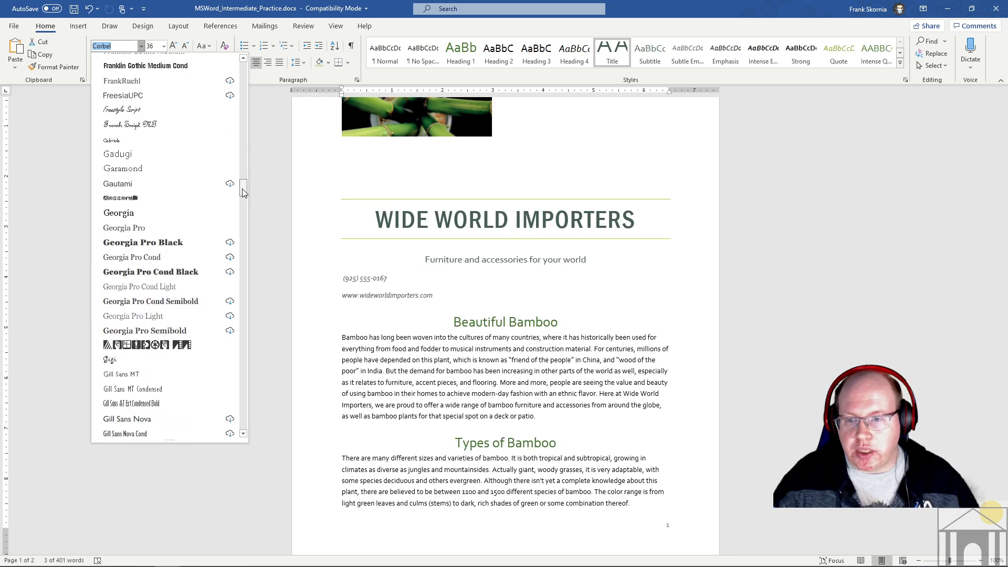
pyautogui.click(138, 212)
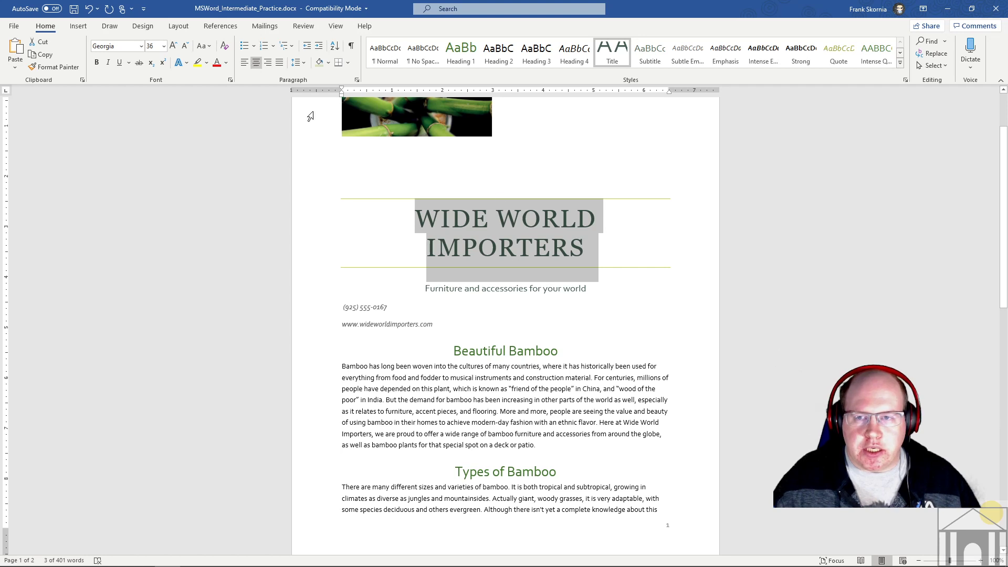
pyautogui.click(185, 47)
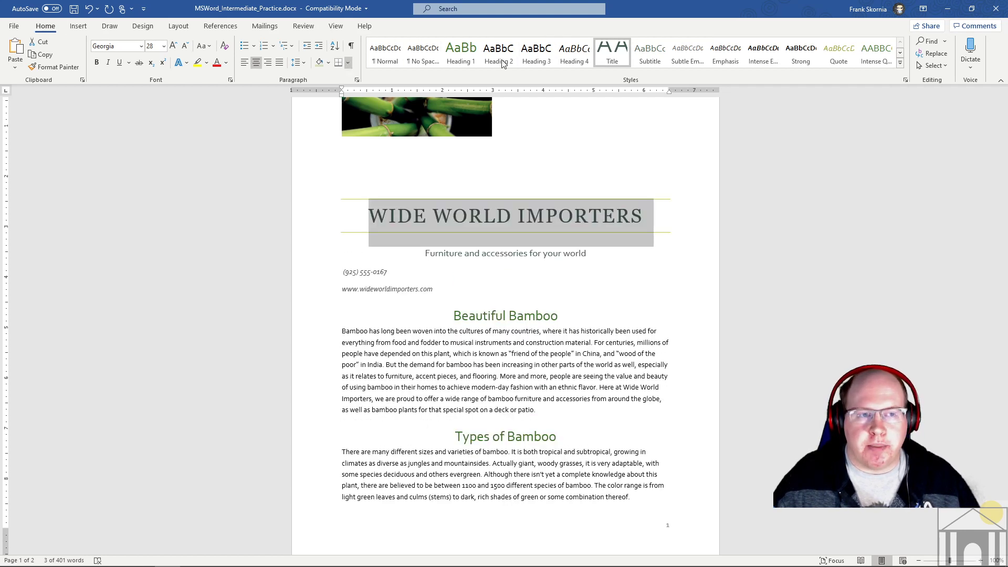
# Step: Create a new style named "Title 2" from the title's formatting
pyautogui.click(900, 62)
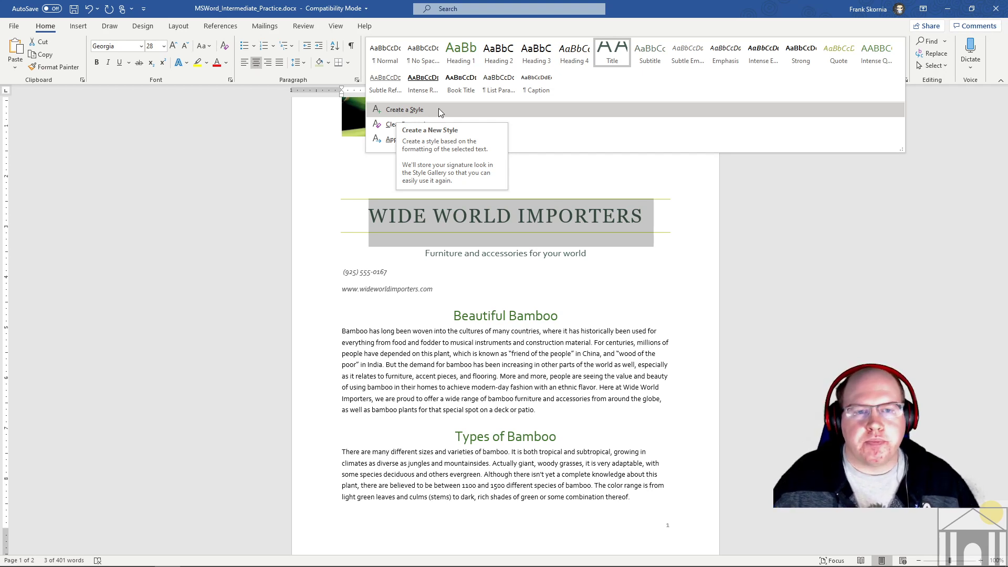
pyautogui.click(414, 110)
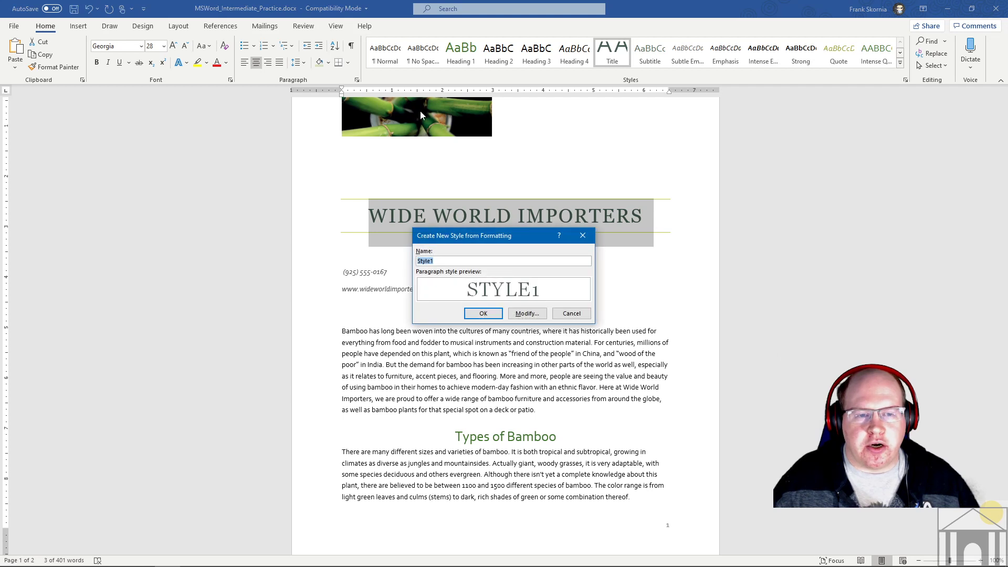
pyautogui.write('Tit')
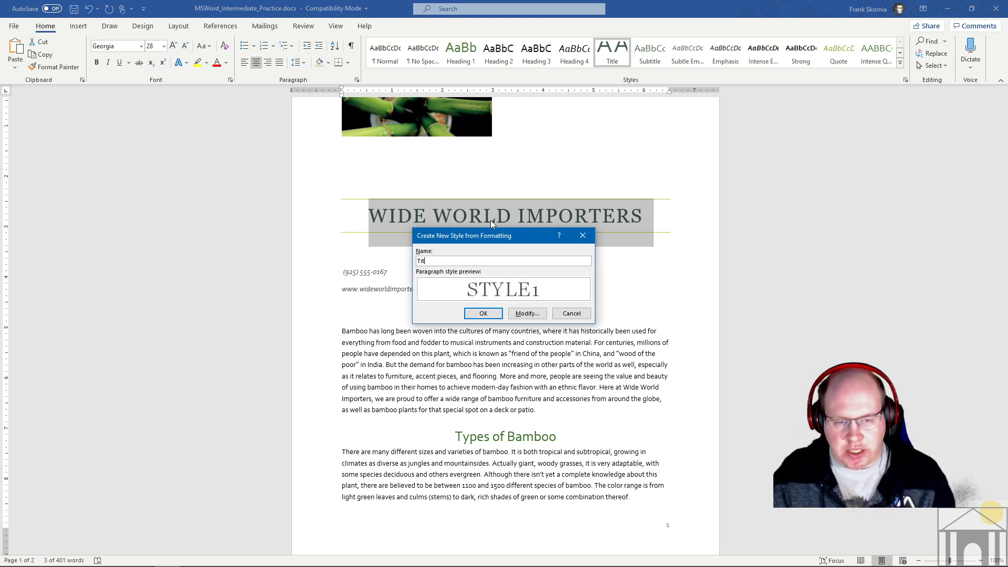
pyautogui.write('le 2')
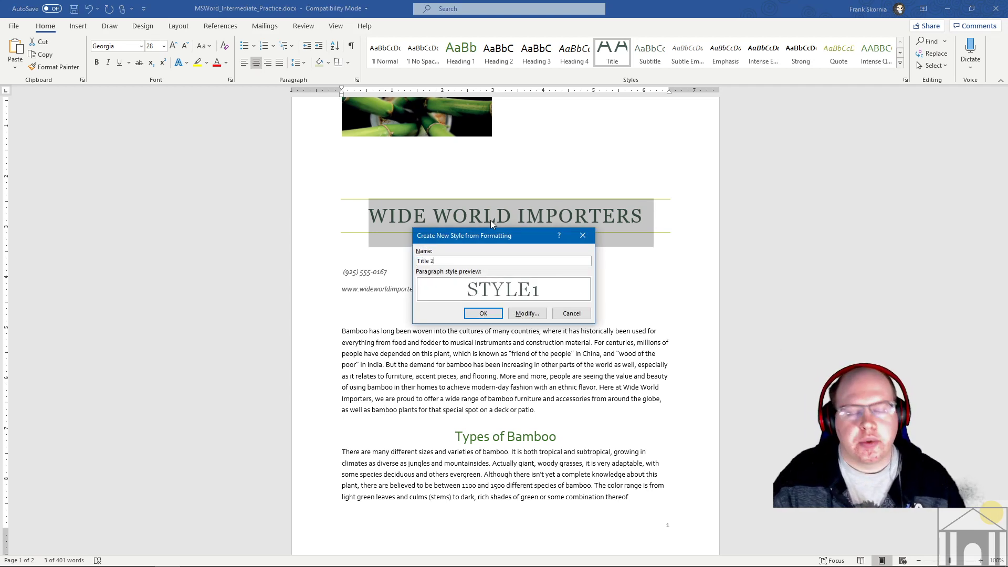
pyautogui.click(488, 315)
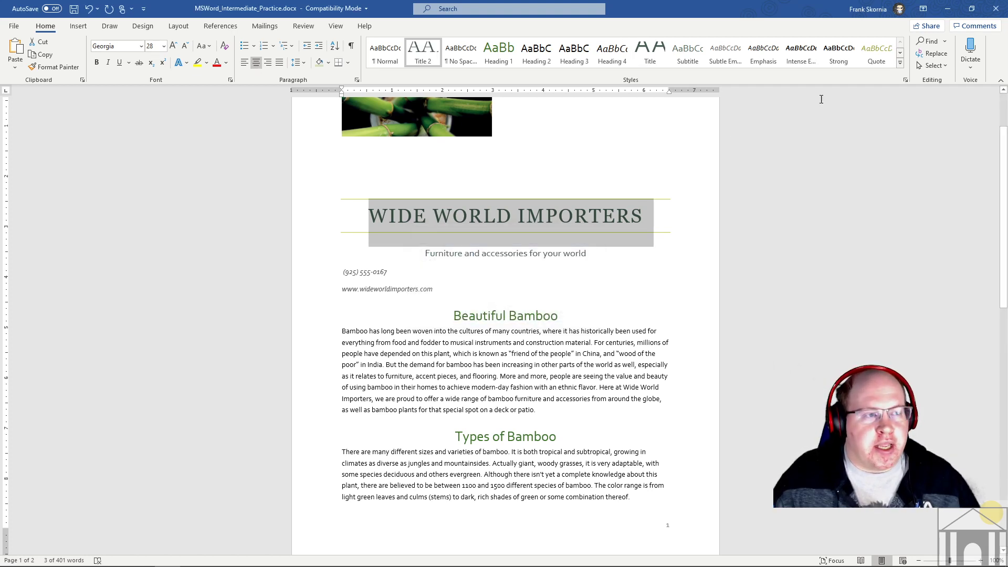
# Step: Apply the Title 2 style to the website address line above the Beautiful Bamboo heading
pyautogui.click(900, 62)
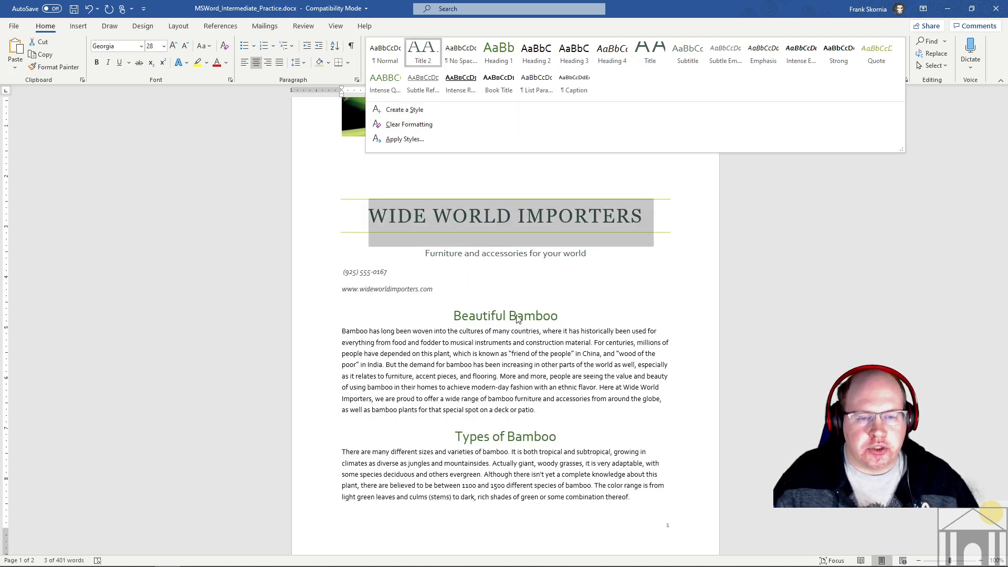
pyautogui.click(533, 310)
pyautogui.moveTo(432, 289); pyautogui.dragTo(342, 289)
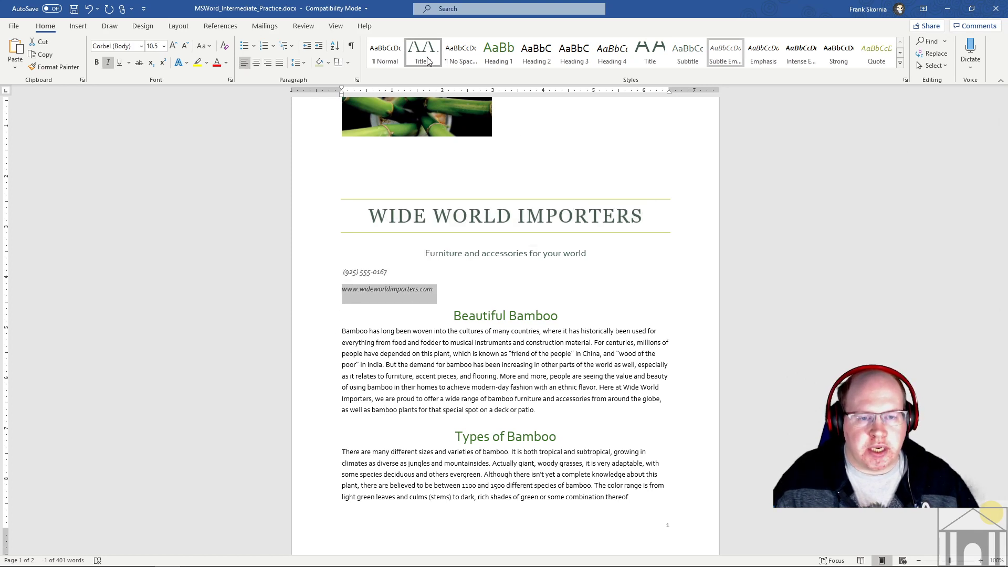
pyautogui.click(650, 52)
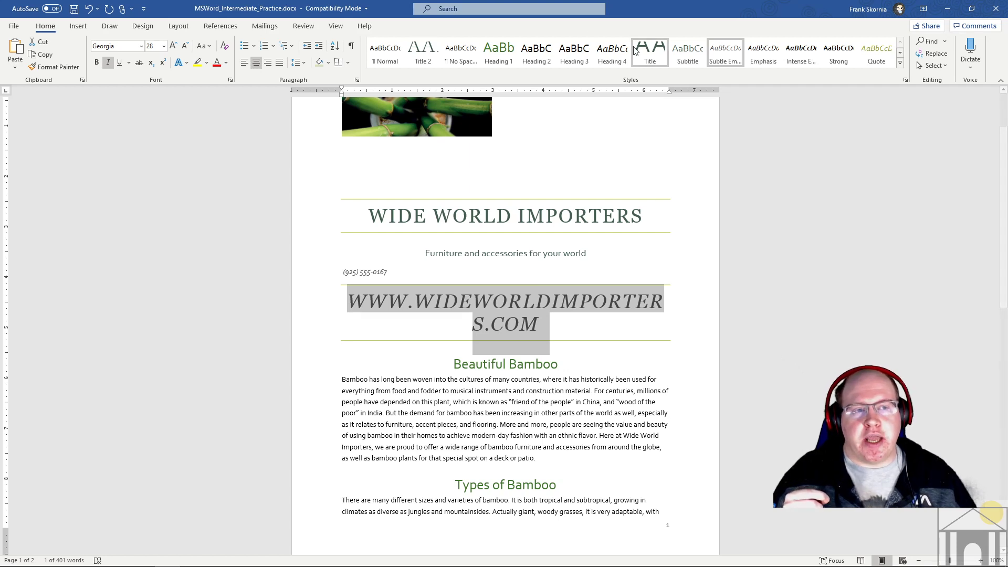
pyautogui.click(900, 63)
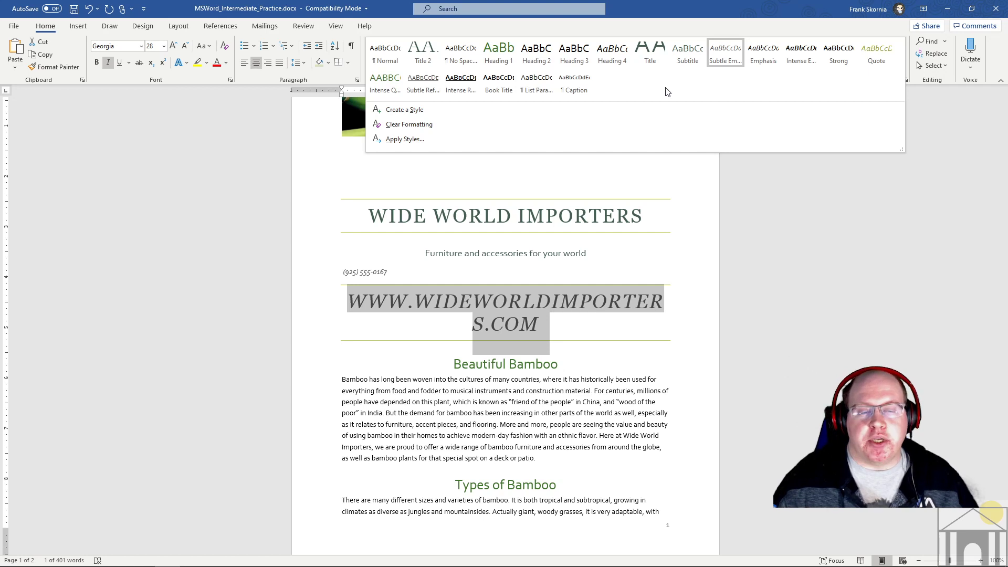
pyautogui.click(600, 328)
# Step: Add a new line reading "Heading" directly below the Beautiful Bamboo heading
pyautogui.click(583, 379)
pyautogui.moveTo(590, 379); pyautogui.dragTo(625, 374)
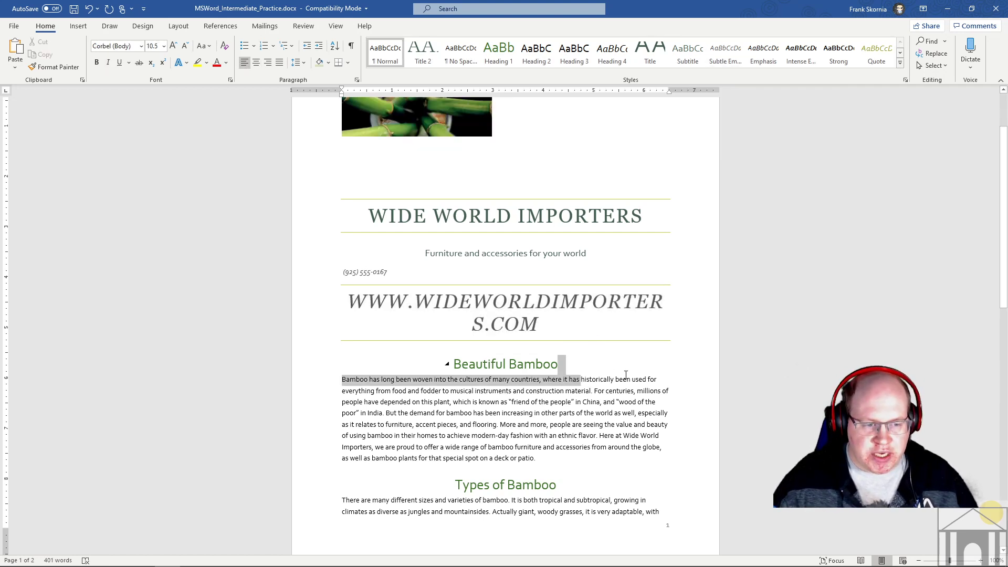
pyautogui.click(566, 371)
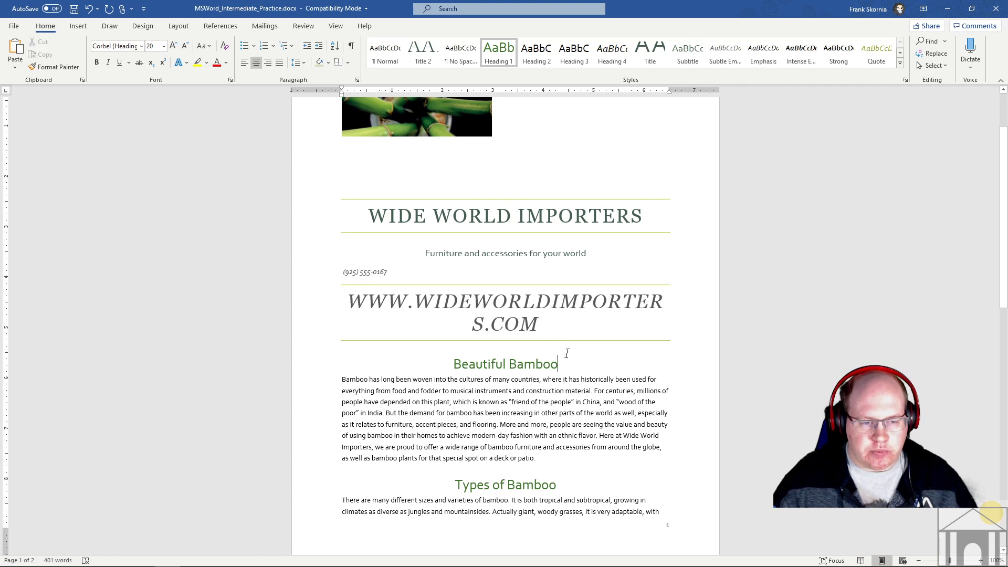
pyautogui.click(578, 322)
pyautogui.click(568, 361)
pyautogui.press('Return')
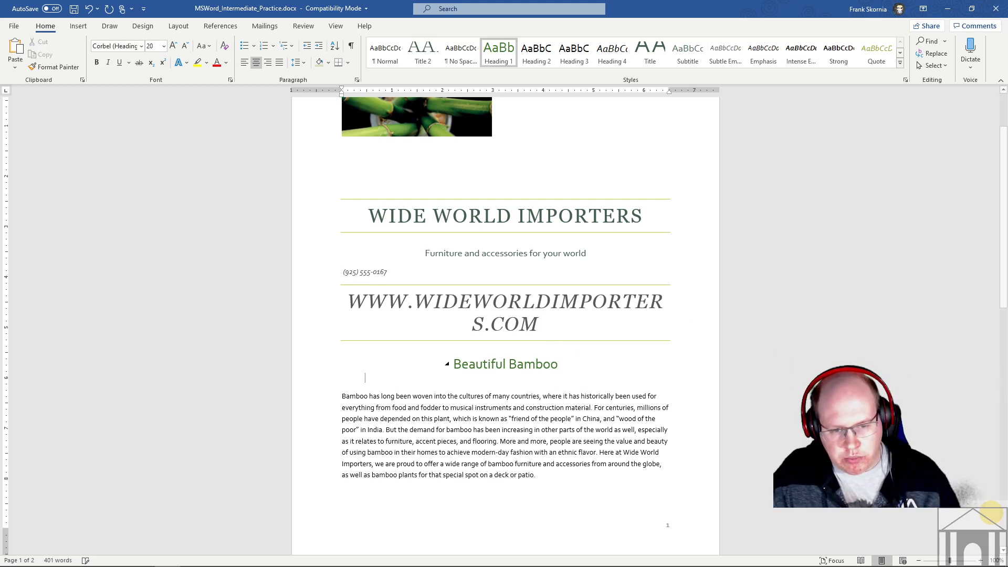
pyautogui.write('Headng')
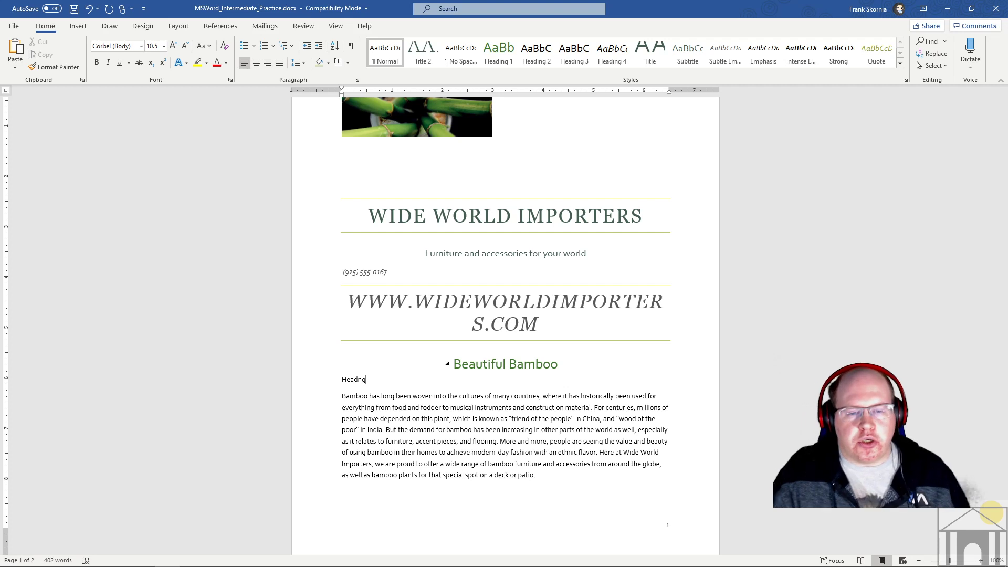
pyautogui.press('BackSpace')
pyautogui.press('BackSpace')
pyautogui.write('ing')
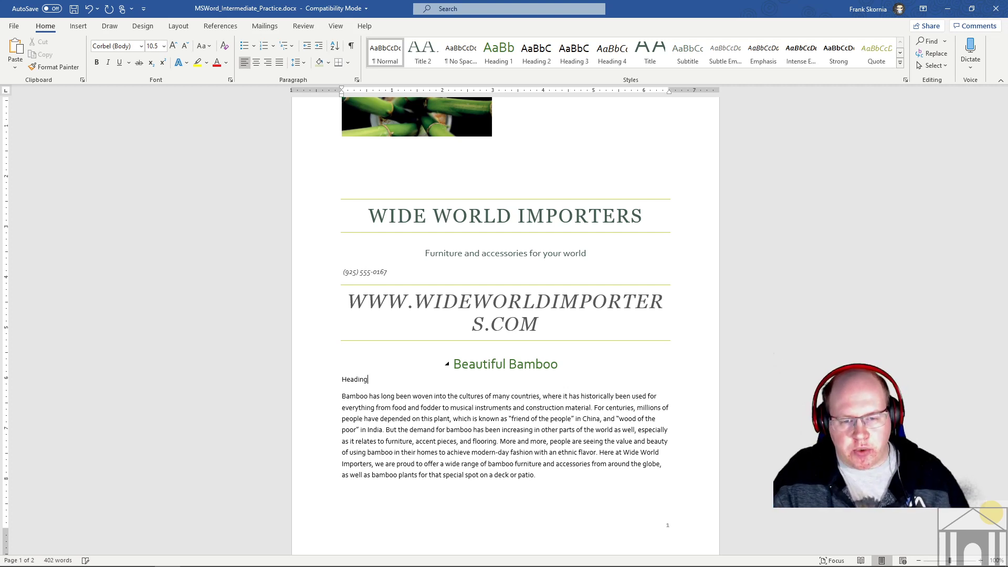
# Step: Format the new "Heading" line as bold, 18 pt text in a light turquoise theme color
pyautogui.tripleClick(455, 363)
pyautogui.moveTo(368, 379); pyautogui.dragTo(346, 379)
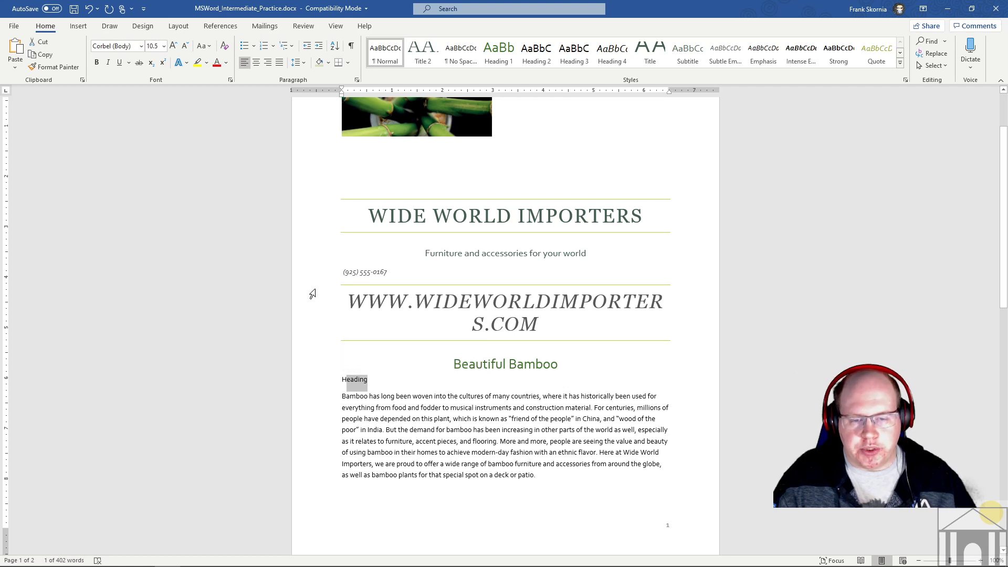
pyautogui.click(97, 63)
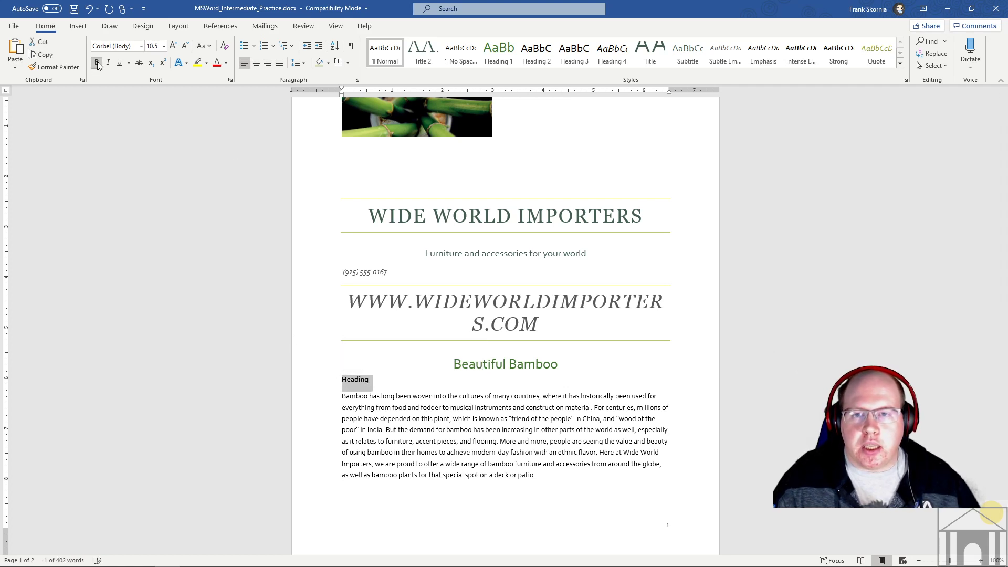
pyautogui.click(173, 46)
pyautogui.click(173, 46)
pyautogui.click(173, 46)
pyautogui.click(174, 46)
pyautogui.click(173, 46)
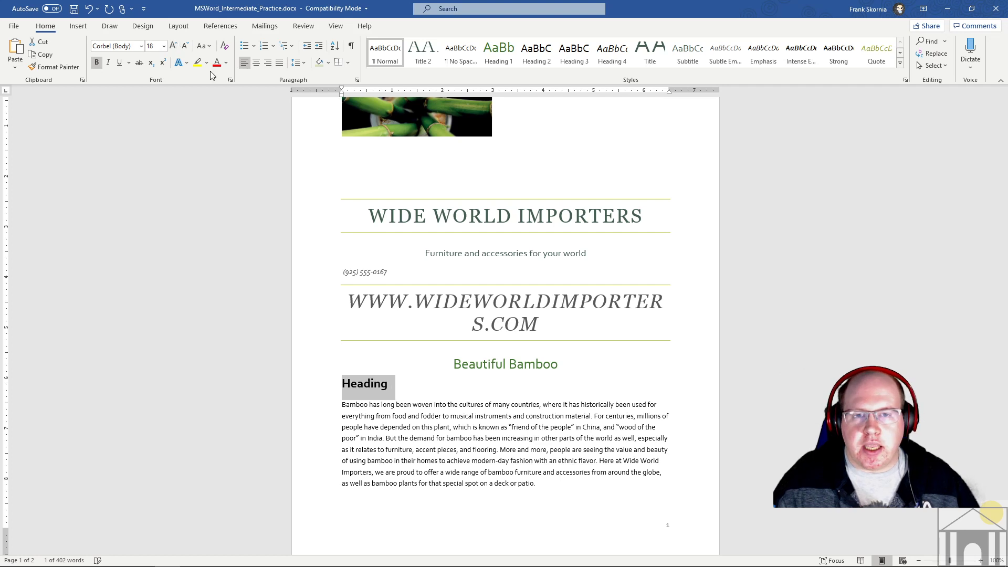
pyautogui.click(226, 63)
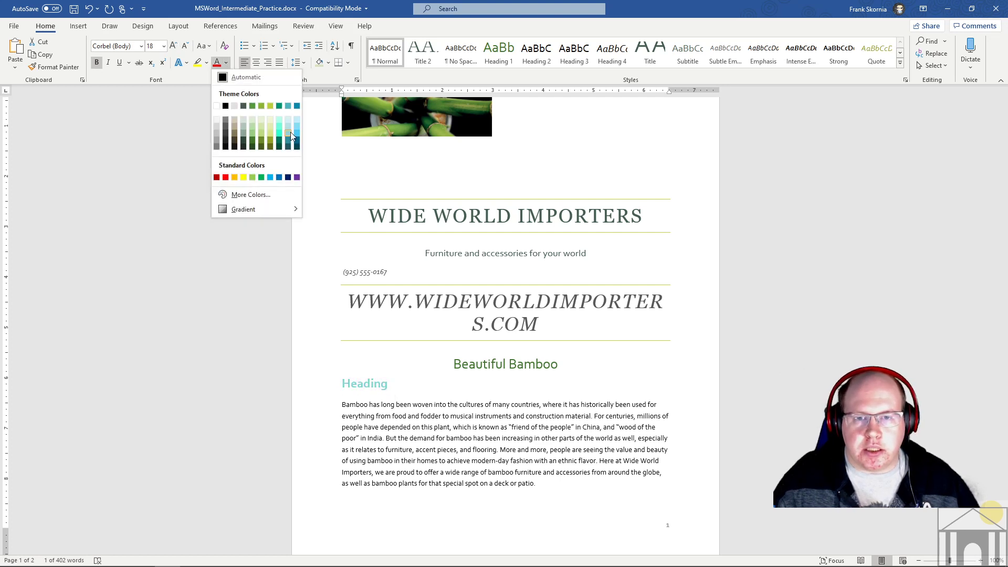
pyautogui.click(289, 133)
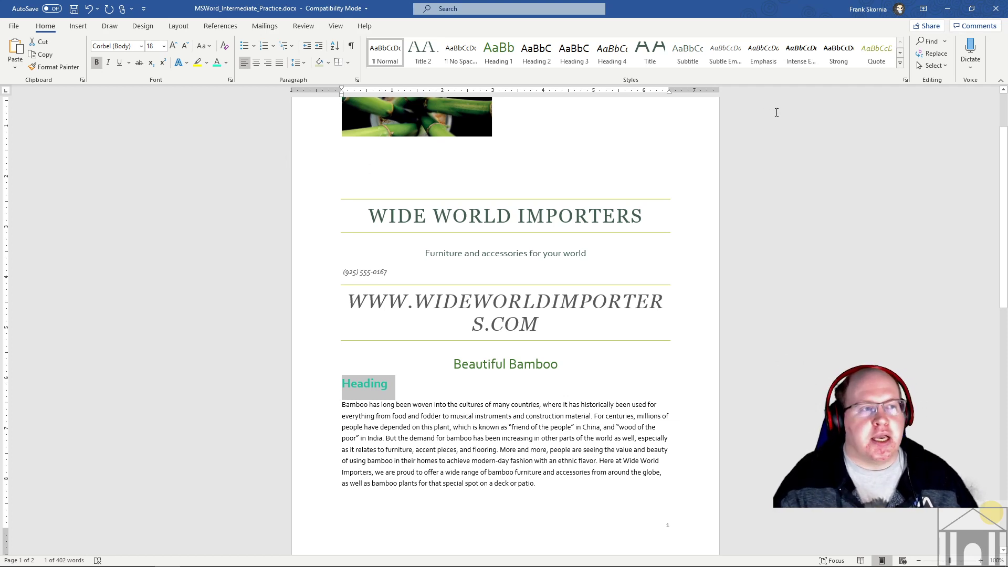
pyautogui.click(900, 63)
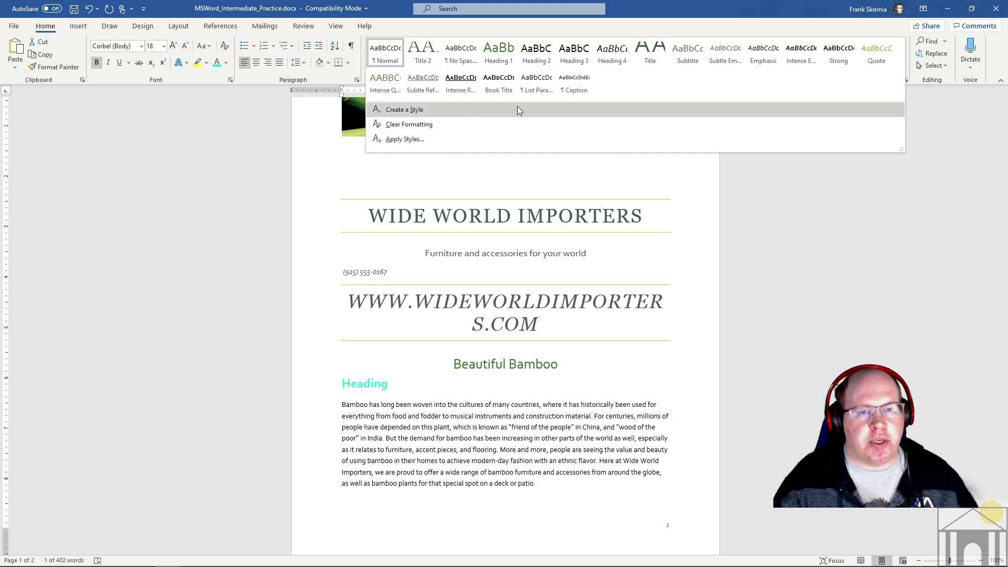
pyautogui.click(440, 109)
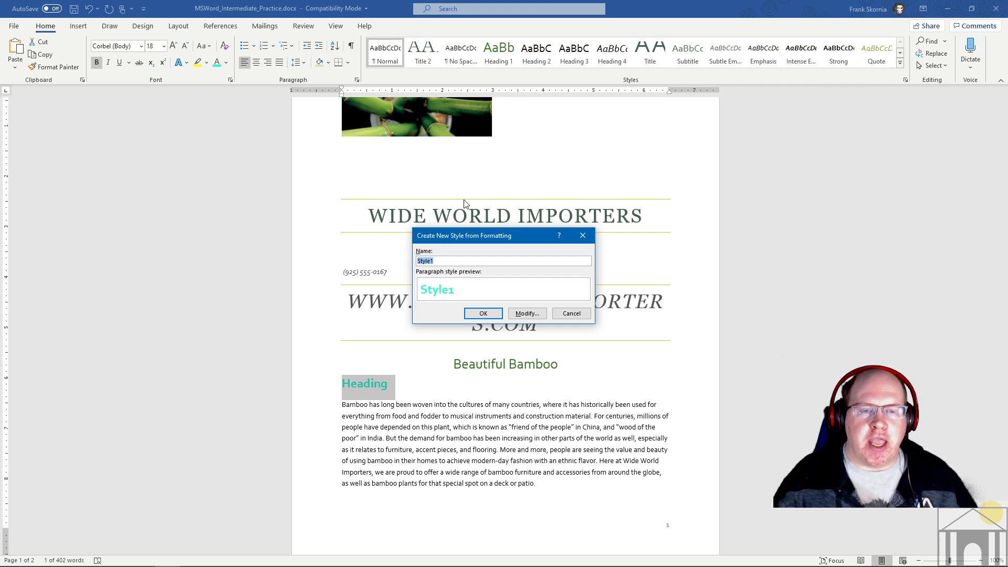
pyautogui.click(571, 313)
pyautogui.click(899, 62)
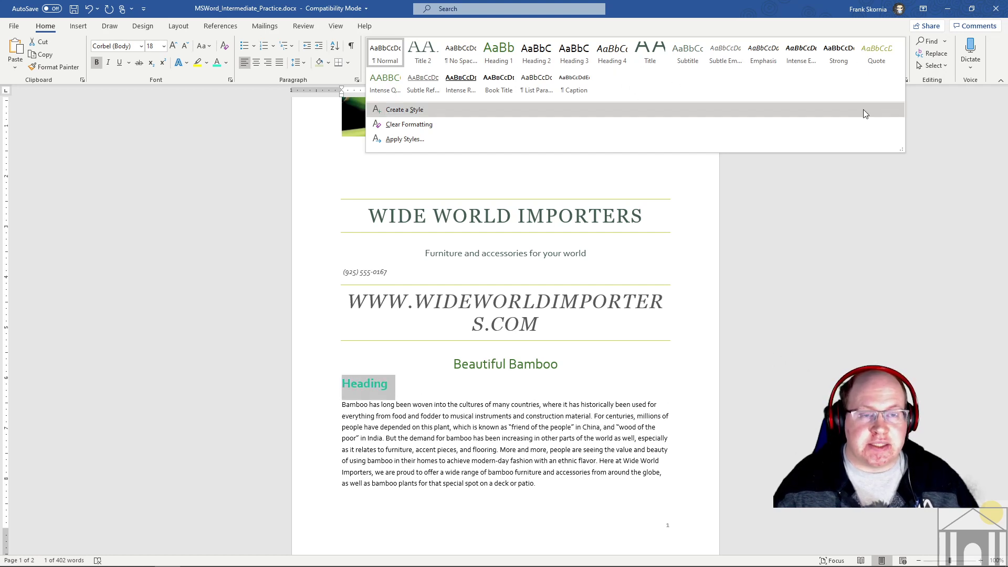
pyautogui.click(887, 210)
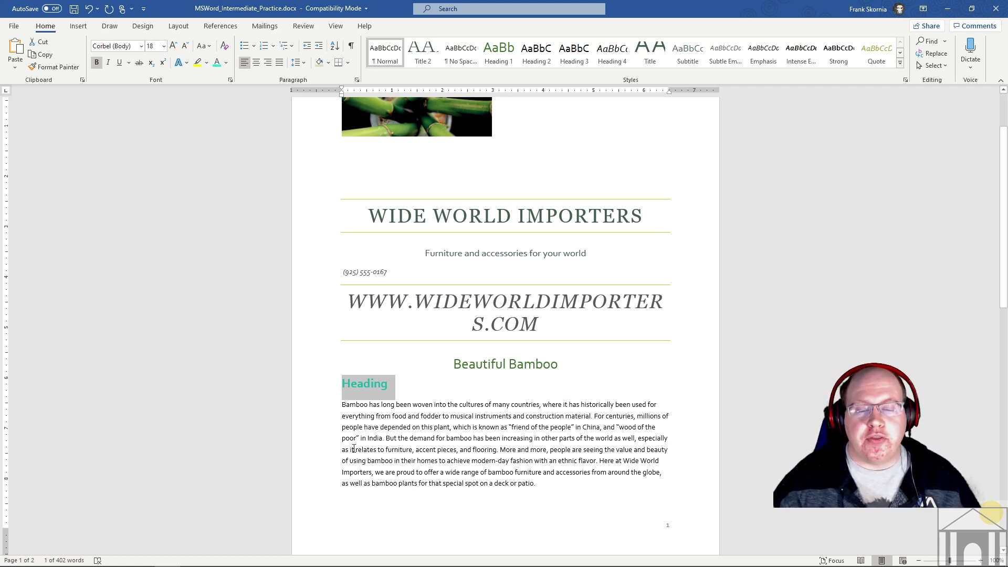
# Step: Switch to Firefox and review the upcoming class schedule on the Ferguson Library online technology classes page
pyautogui.click(145, 548)
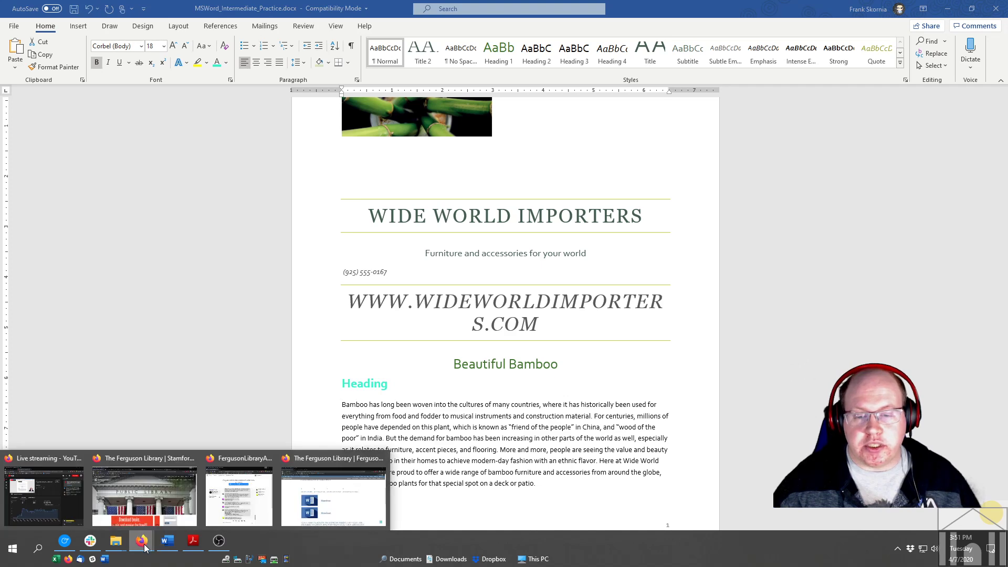
pyautogui.click(334, 490)
pyautogui.scroll(7, 461, 419)
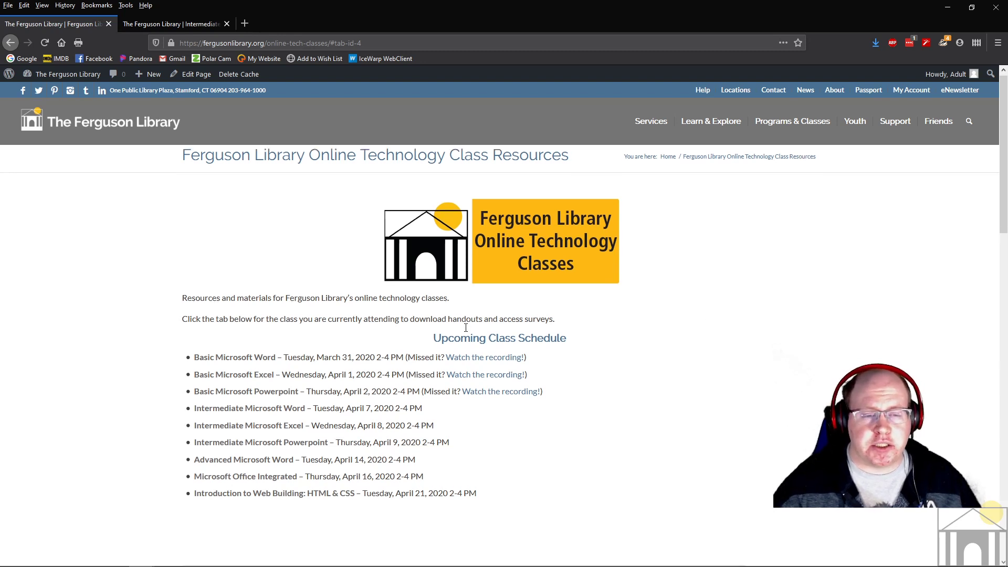
pyautogui.scroll(-4, 468, 331)
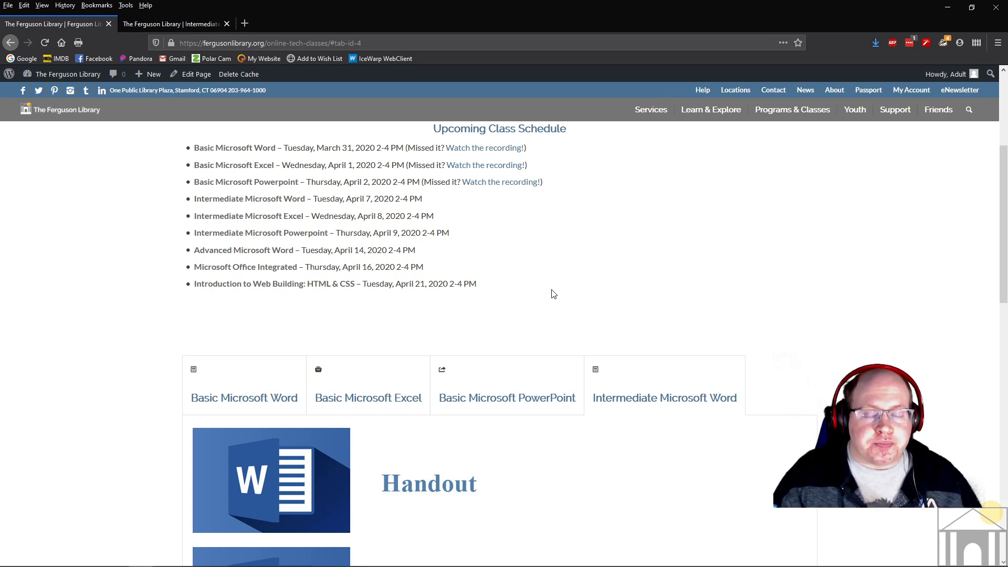
# Step: Highlight the Intermediate Excel, Intermediate PowerPoint, Office Integrated and Web Building entries in the upcoming class schedule
pyautogui.scroll(1, 554, 294)
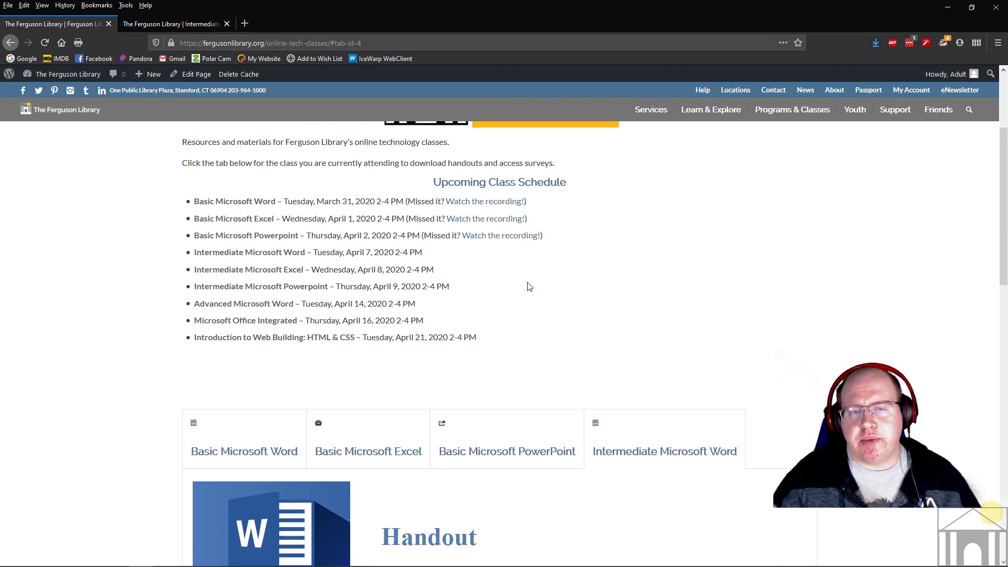
pyautogui.moveTo(213, 270); pyautogui.dragTo(313, 273)
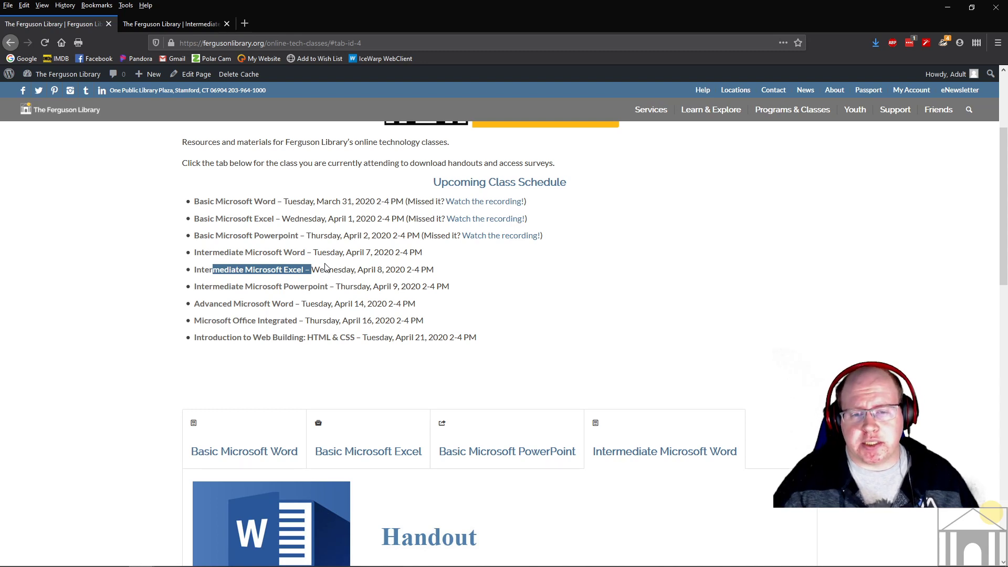
pyautogui.moveTo(236, 288); pyautogui.dragTo(294, 286)
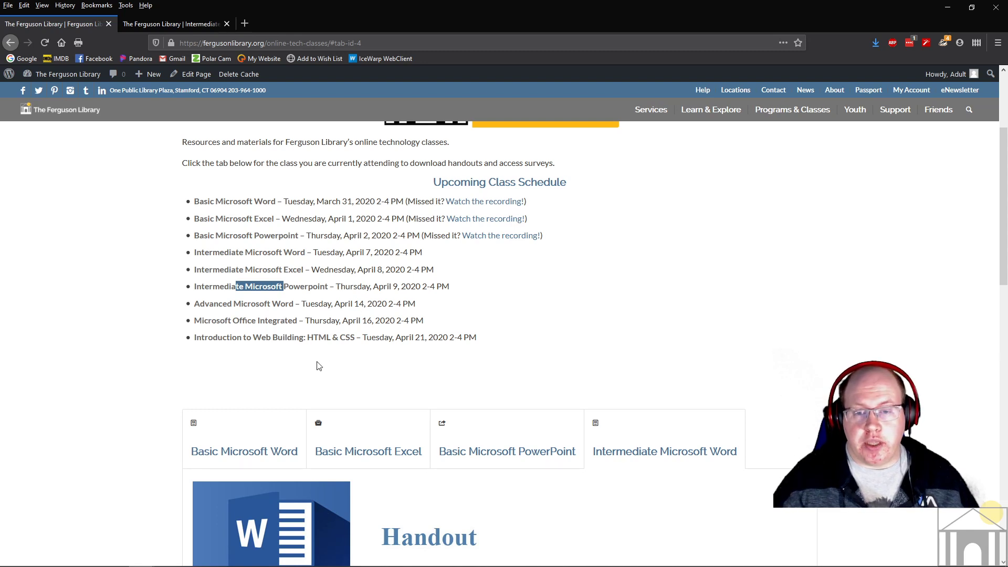
pyautogui.moveTo(231, 320); pyautogui.dragTo(374, 321)
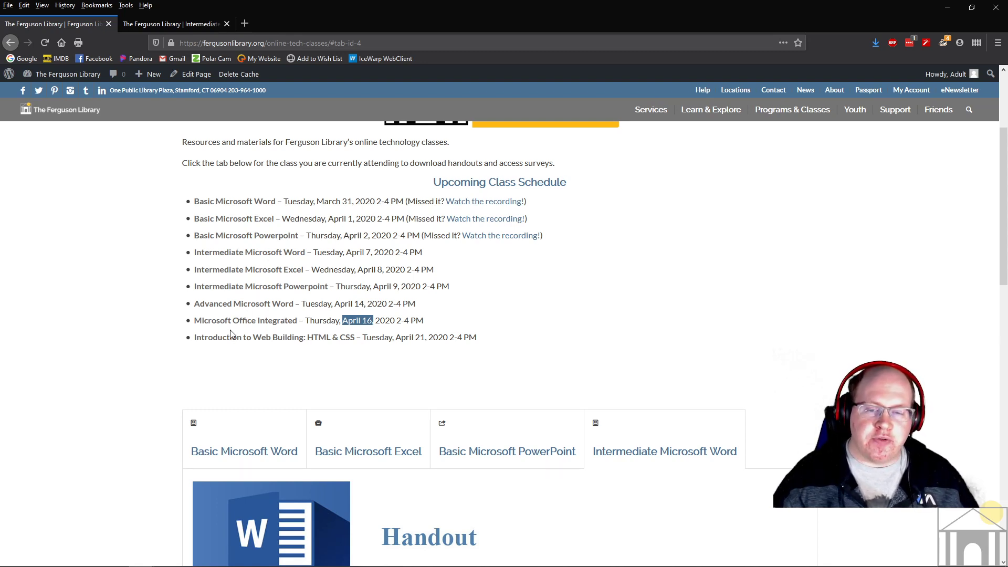
pyautogui.moveTo(205, 337); pyautogui.dragTo(407, 336)
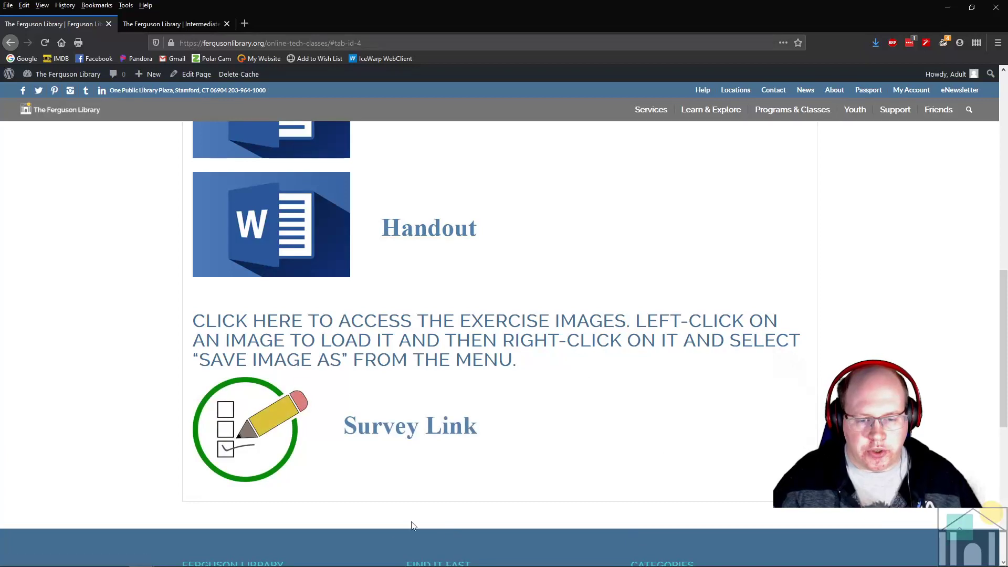
# Step: Switch to the Word exercises PDF in Adobe Acrobat Reader, follow its Lynda.com link and examine the library card login fields
pyautogui.click(196, 543)
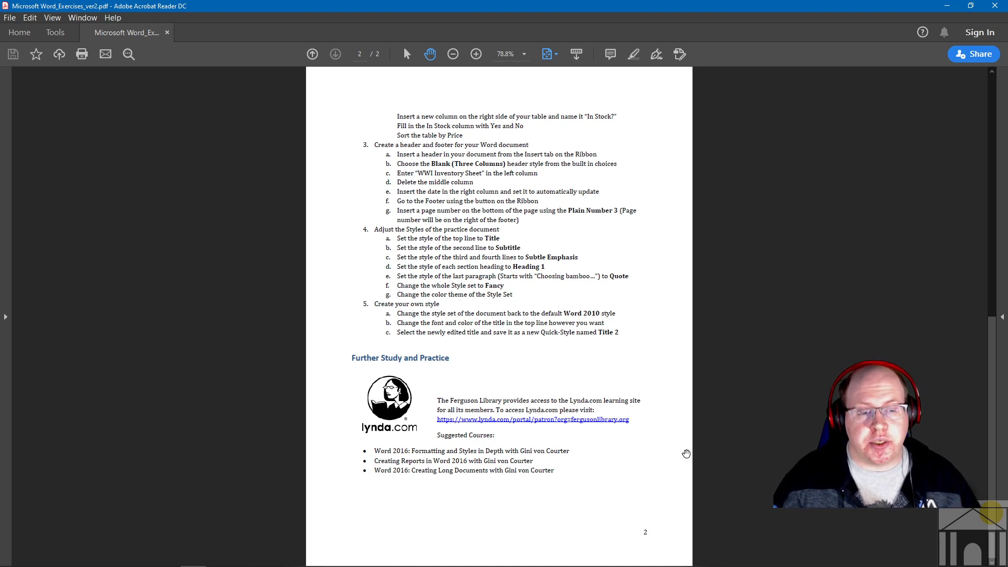
pyautogui.click(549, 421)
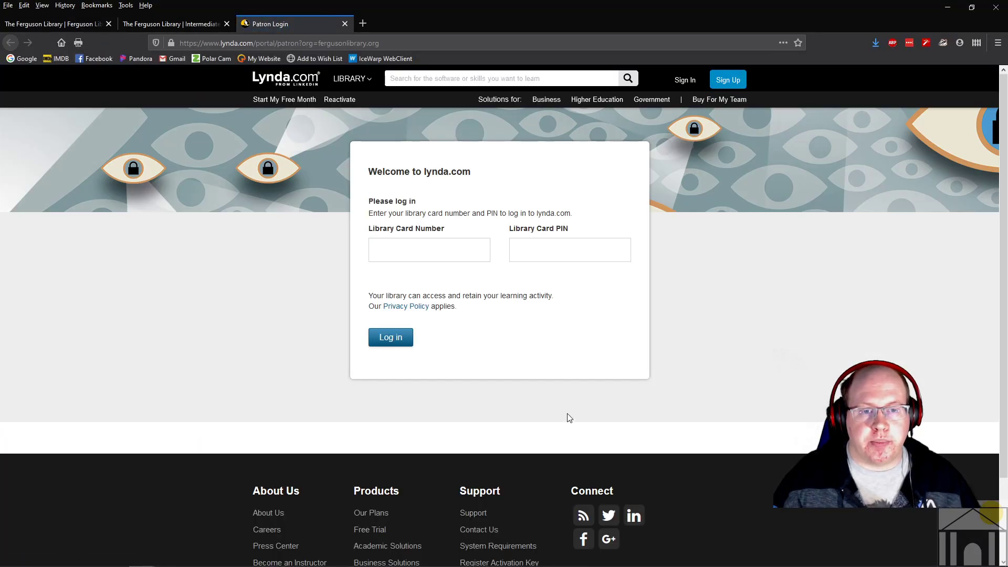
pyautogui.click(438, 239)
pyautogui.click(543, 241)
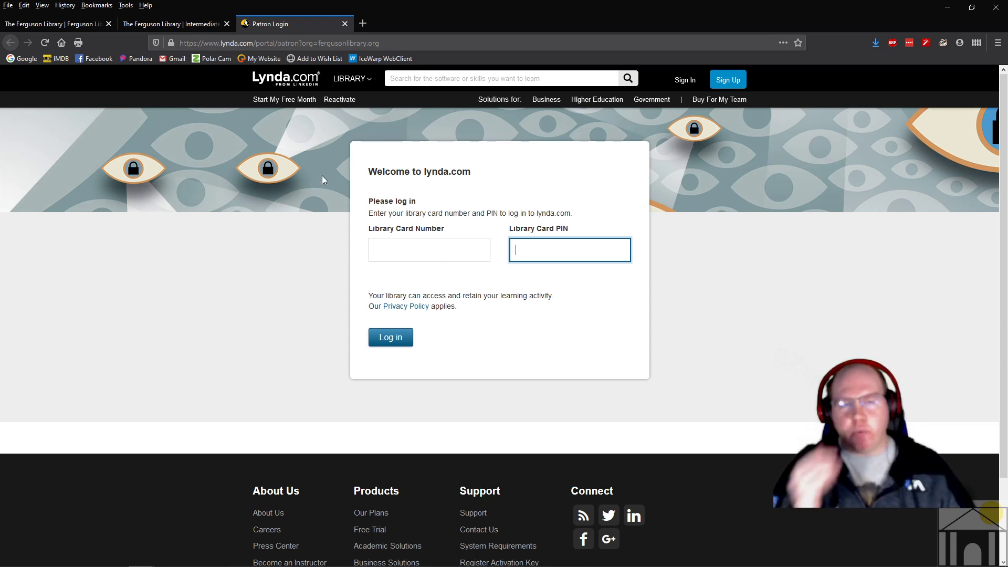
# Step: Browse the Lynda.com library categories, including Audio + Music and IT, and return to the Word exercises PDF in Adobe Acrobat Reader
pyautogui.click(351, 79)
pyautogui.moveTo(354, 135)
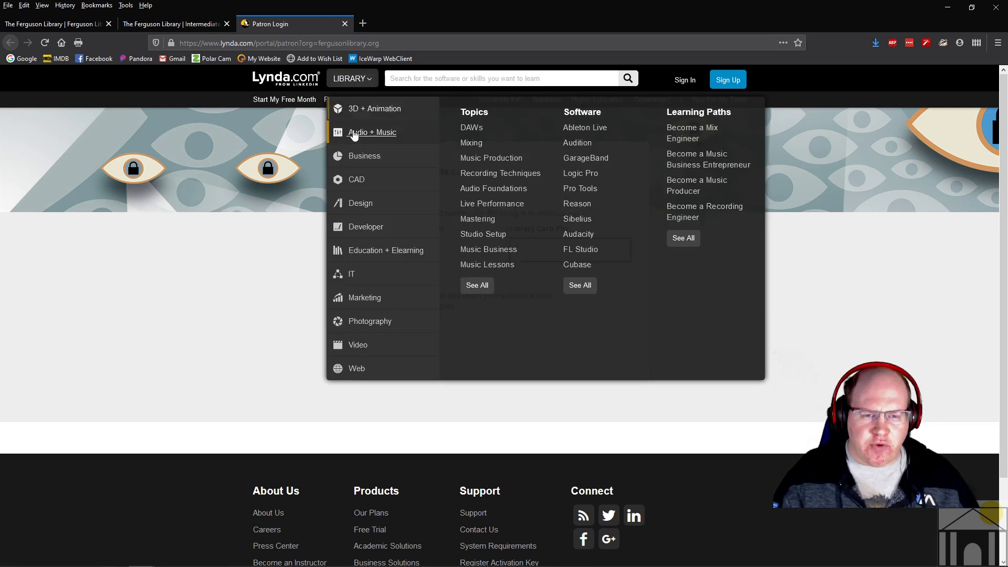
pyautogui.moveTo(348, 271)
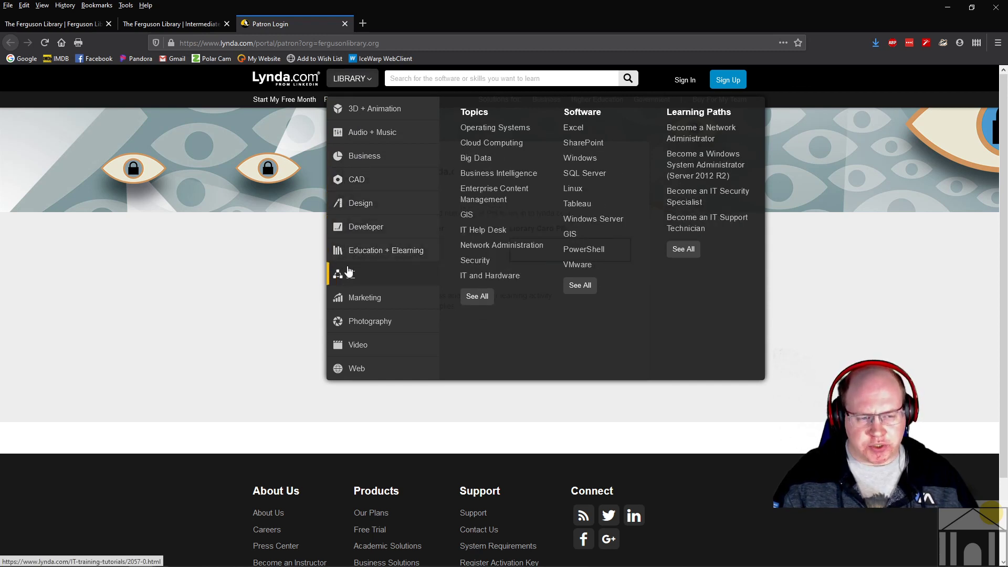
pyautogui.moveTo(361, 189)
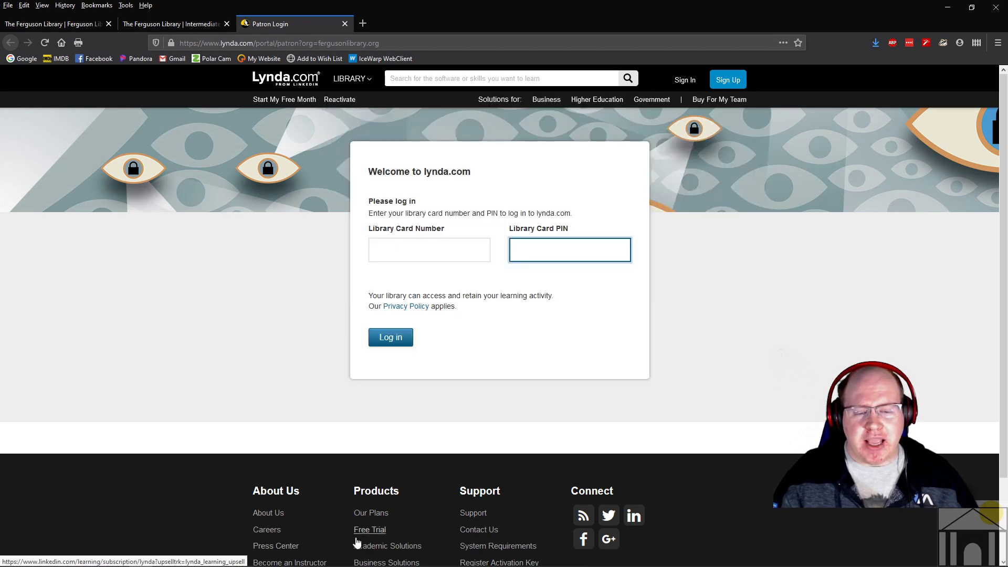
pyautogui.moveTo(249, 553)
pyautogui.click(193, 551)
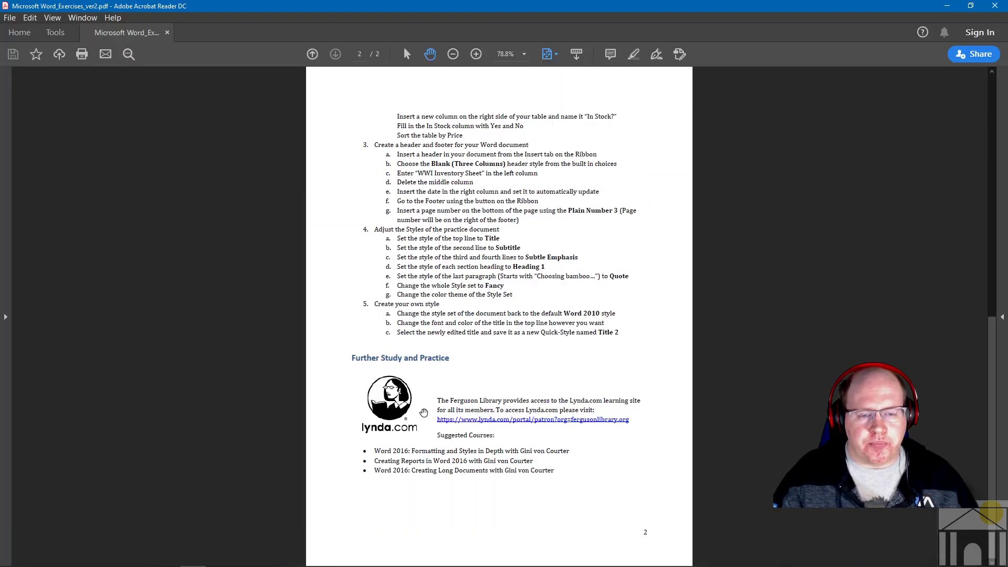